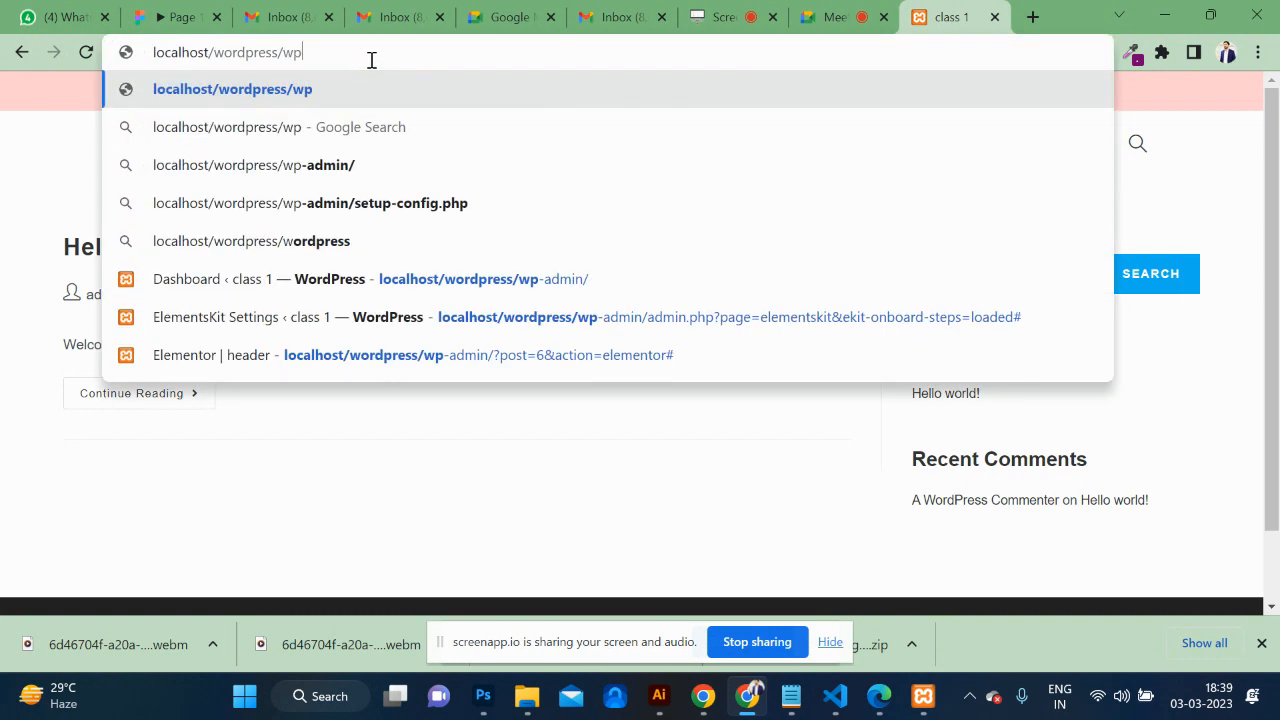
Log in to localhost/wordpress/wp-admin with the admin credentials and dismiss the password warning.
{"action": "key", "text": "Return"}
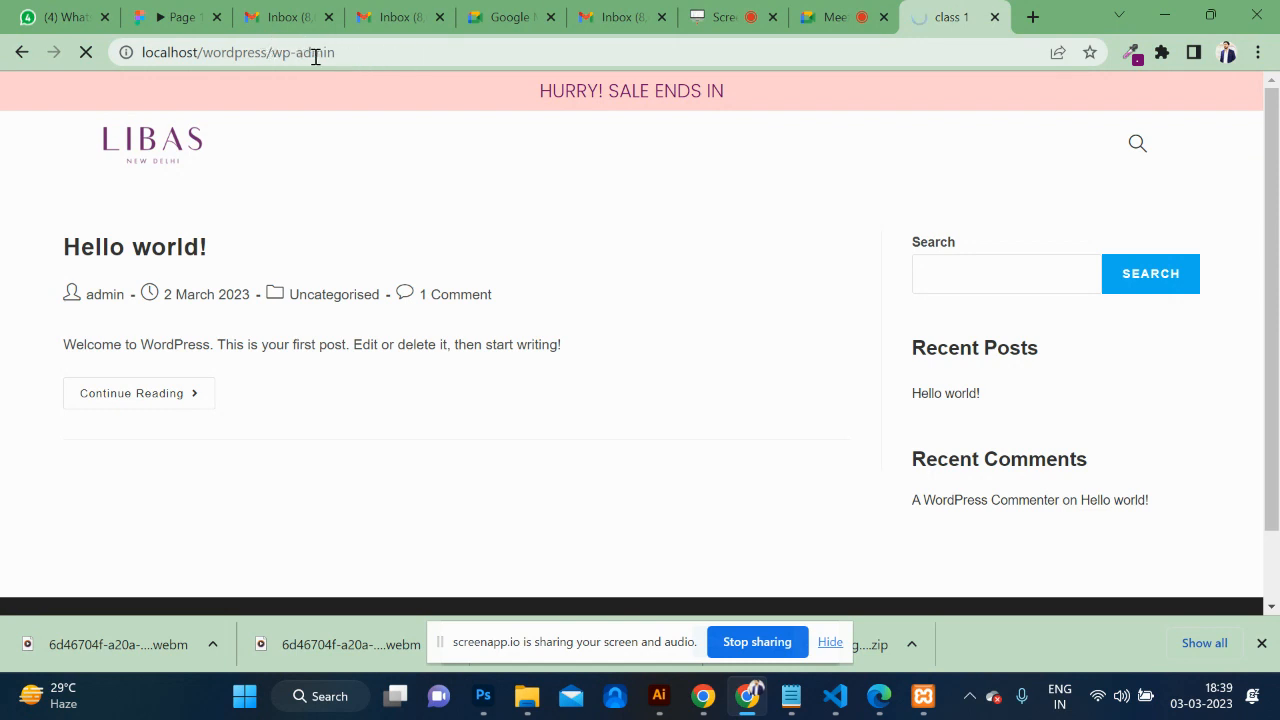
{"action": "type", "text": "admin"}
{"action": "key", "text": "Tab"}
{"action": "type", "text": "admin"}
{"action": "key", "text": "Return"}
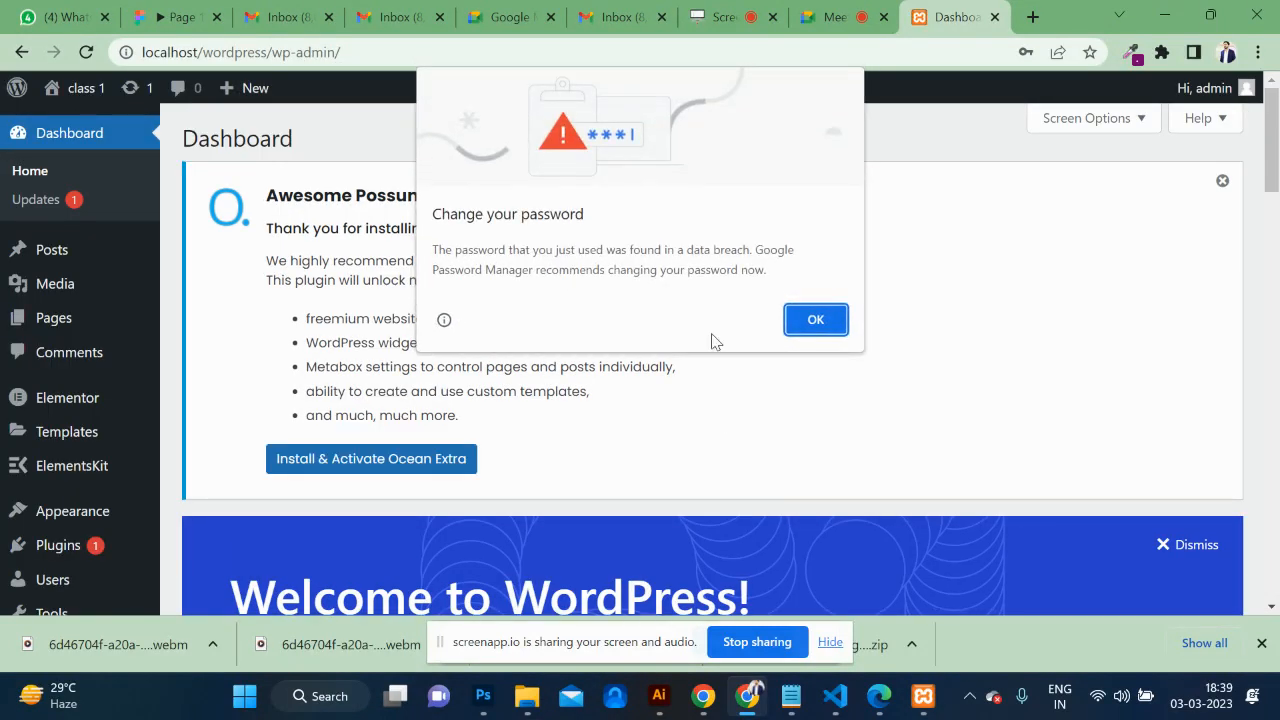
{"action": "left_click", "coordinate": [814, 318]}
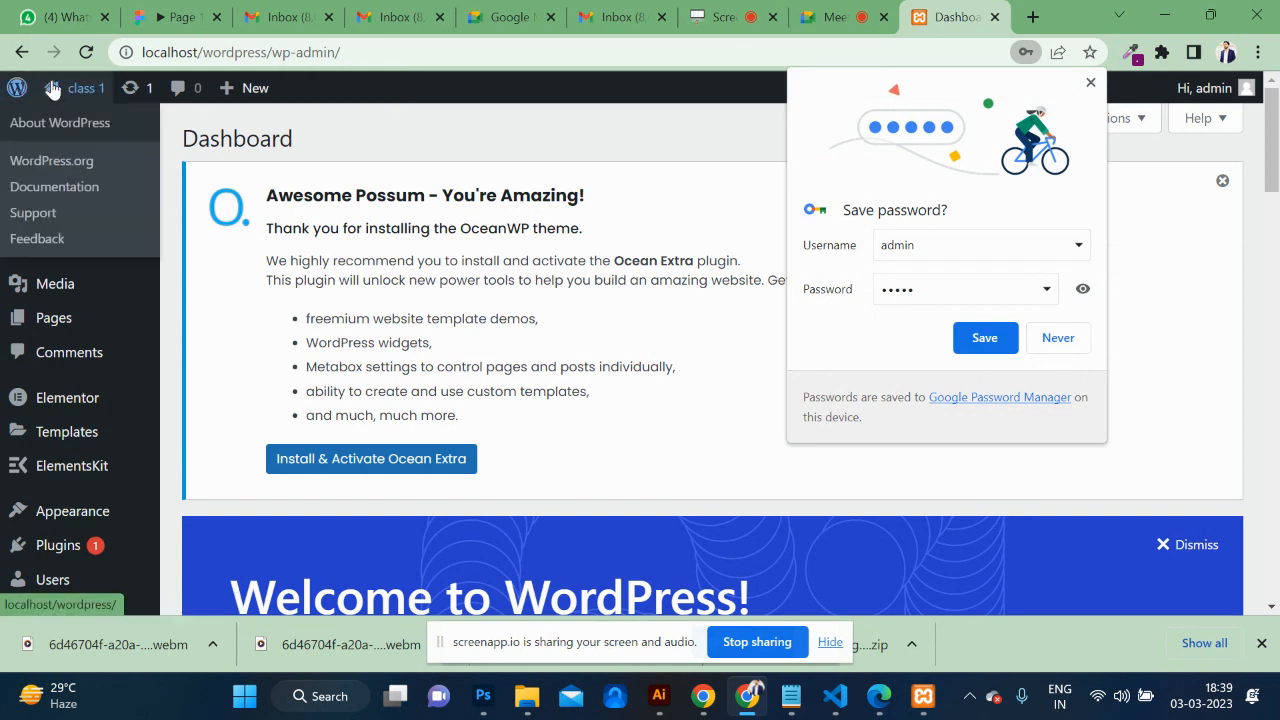
Open the LIBAS front page in a new tab, look it over, then return to the Dashboard.
{"action": "middle_click", "coordinate": [77, 122]}
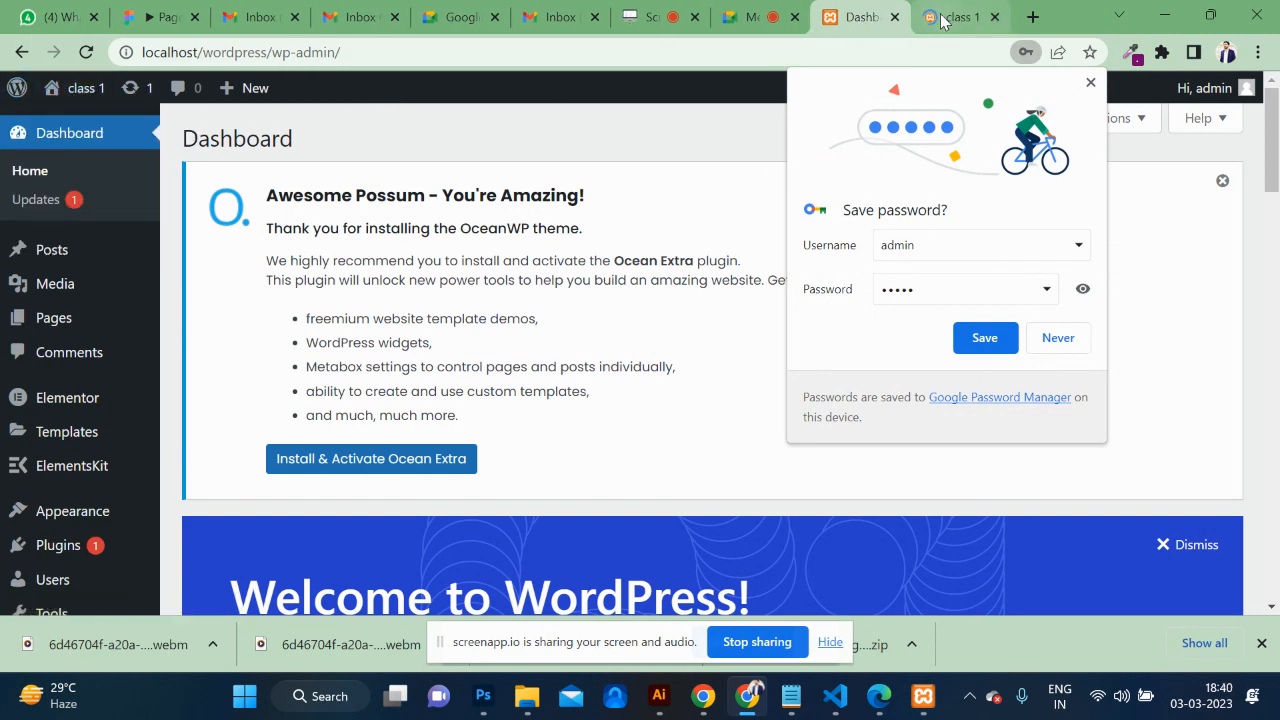
{"action": "left_click", "coordinate": [940, 17]}
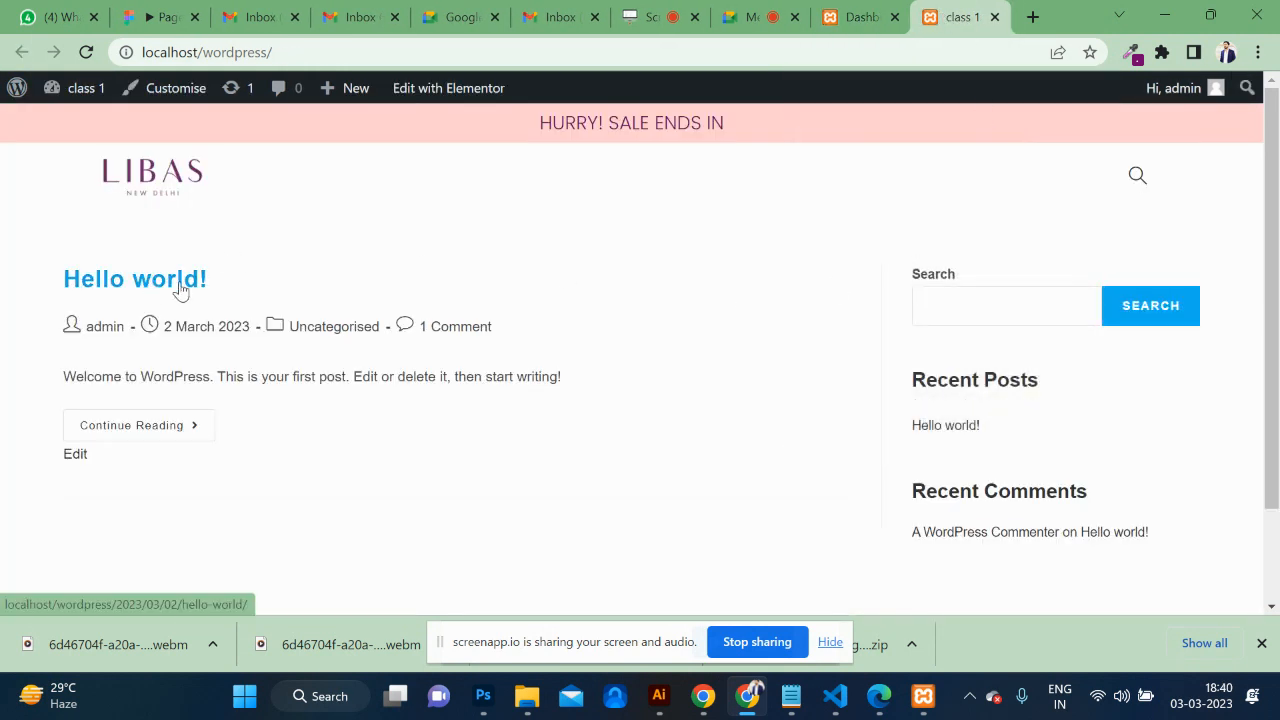
{"action": "scroll", "coordinate": [368, 406], "scroll_direction": "down", "scroll_amount": 2}
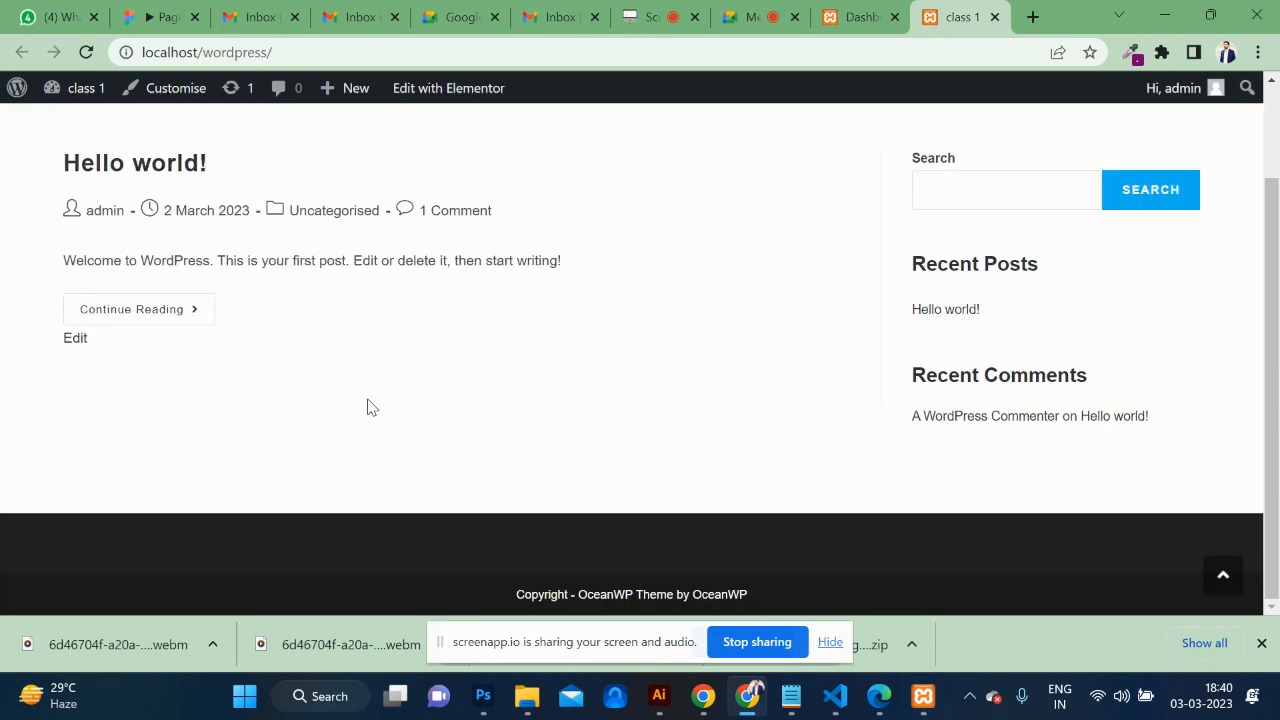
{"action": "scroll", "coordinate": [680, 410], "scroll_direction": "up", "scroll_amount": 2}
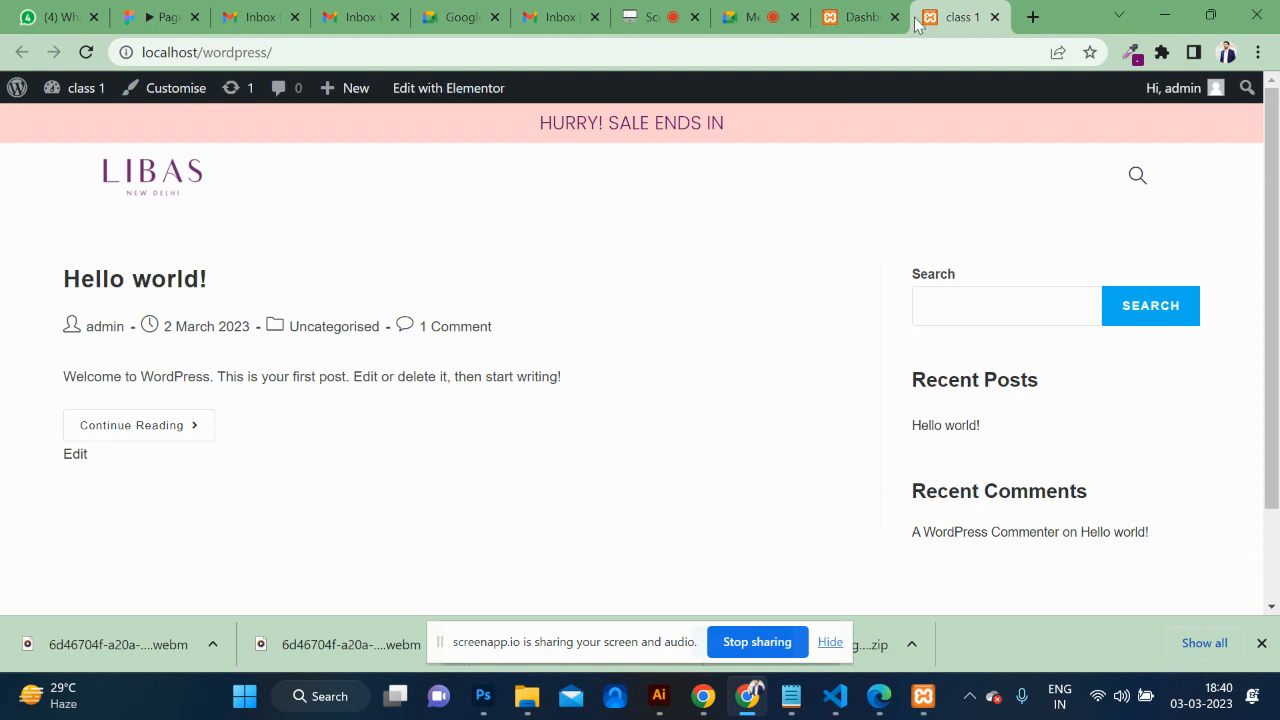
{"action": "mouse_move", "coordinate": [858, 16]}
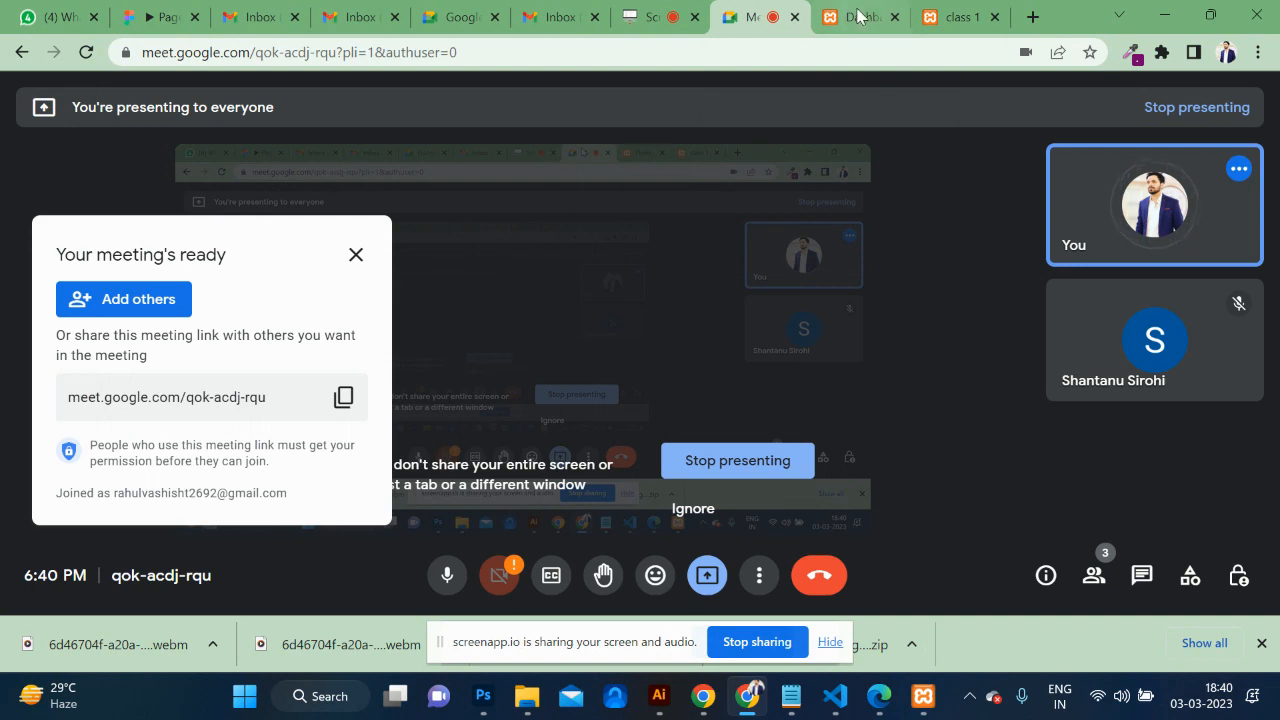
{"action": "left_click", "coordinate": [675, 6]}
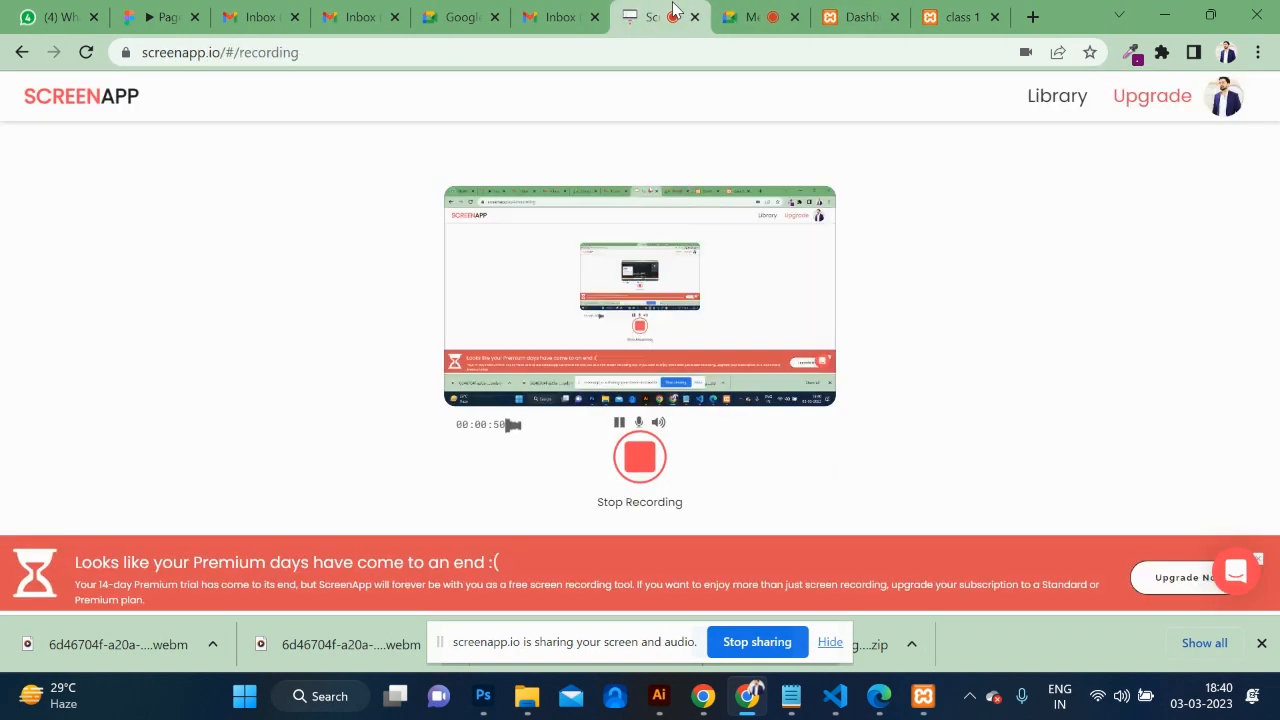
{"action": "left_click", "coordinate": [876, 22]}
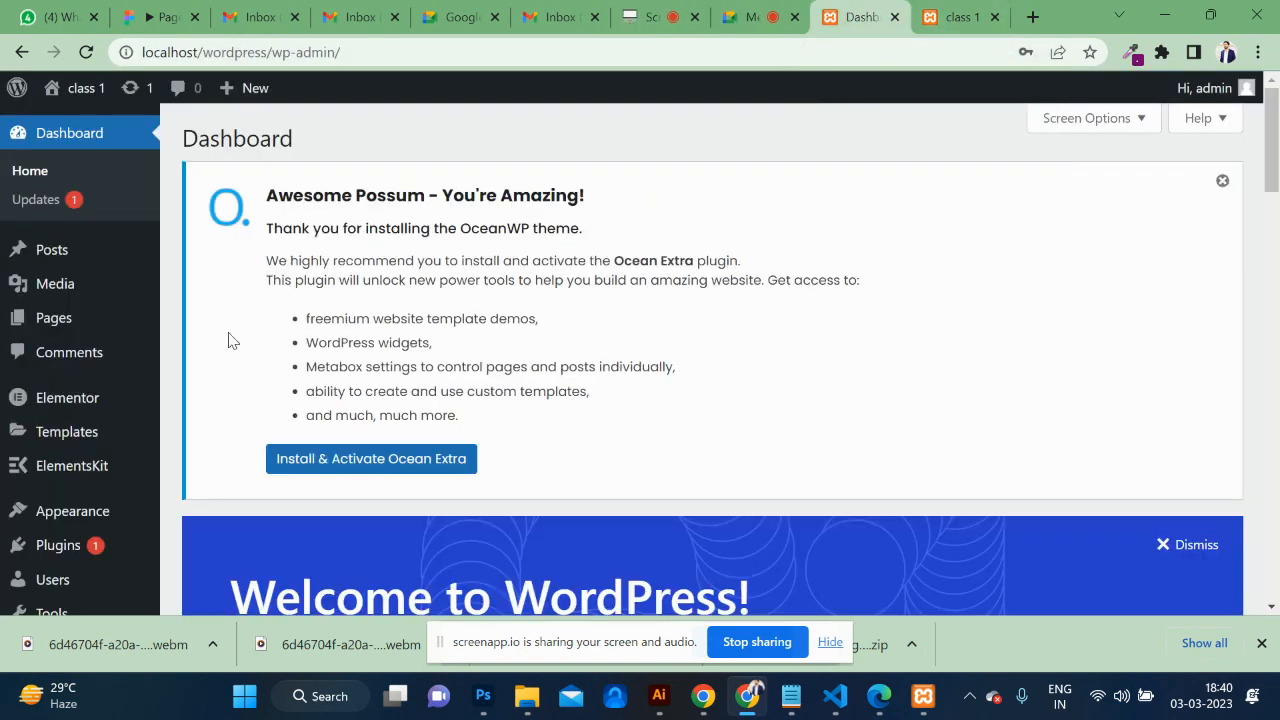
Open the theme Customiser and look through the Site Identity settings.
{"action": "scroll", "coordinate": [86, 460], "scroll_direction": "down", "scroll_amount": 2}
{"action": "mouse_move", "coordinate": [66, 430]}
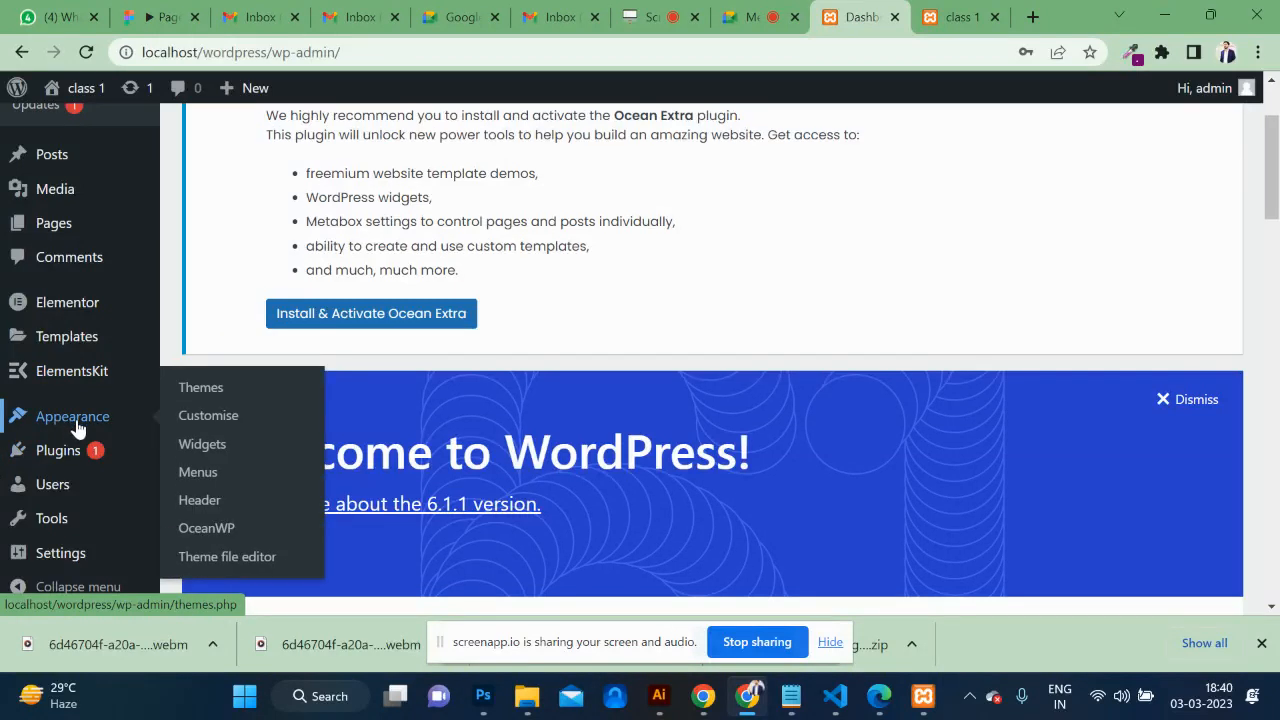
{"action": "left_click", "coordinate": [213, 424]}
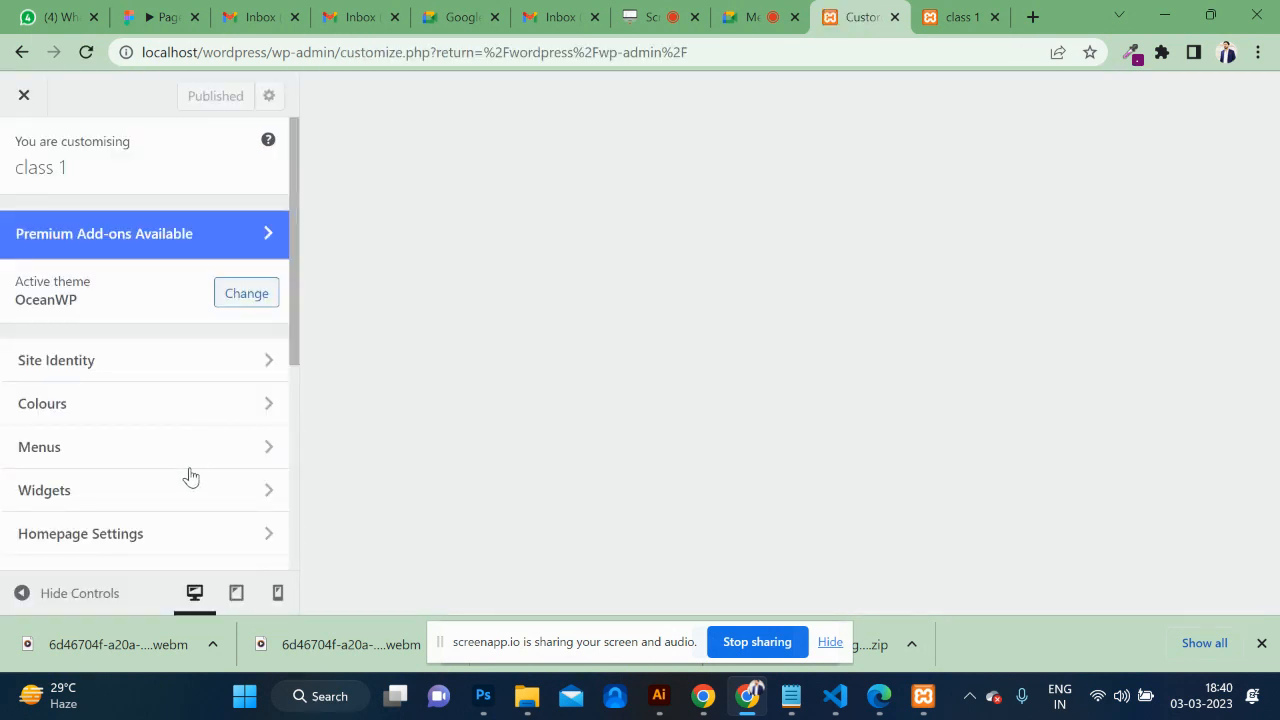
{"action": "scroll", "coordinate": [189, 477], "scroll_direction": "down", "scroll_amount": 2}
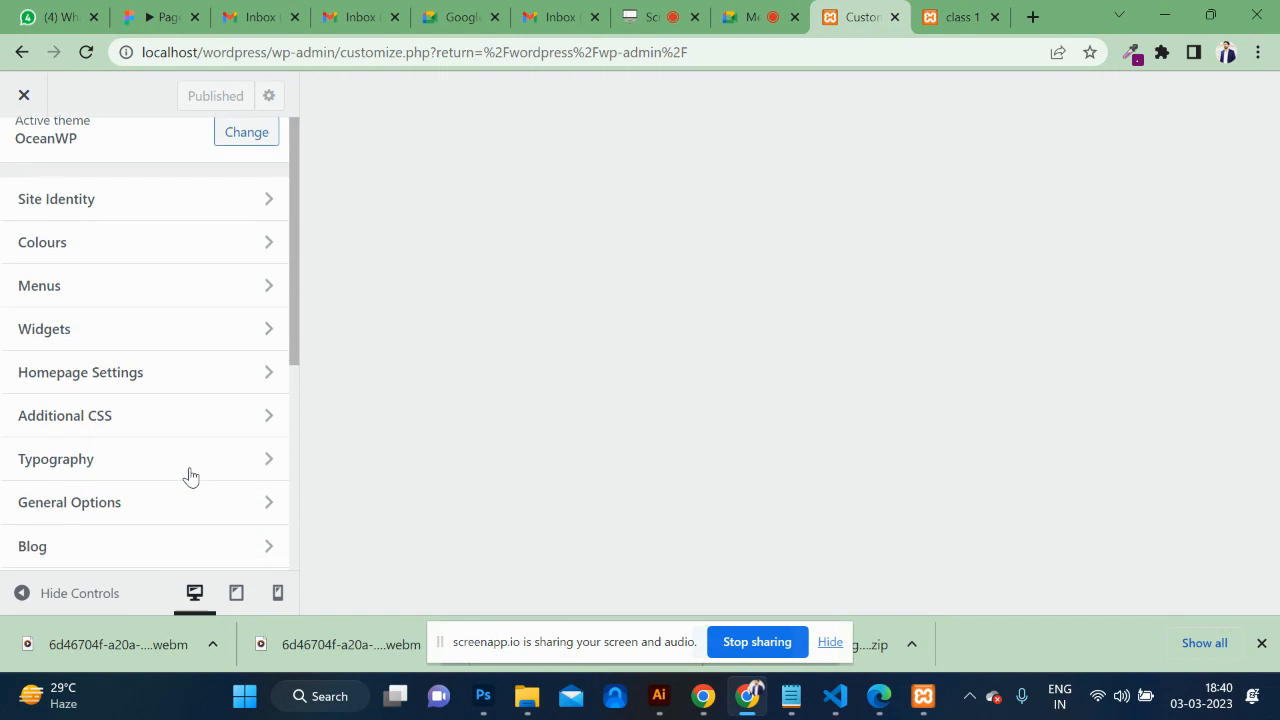
{"action": "left_click", "coordinate": [145, 378]}
{"action": "scroll", "coordinate": [164, 397], "scroll_direction": "down", "scroll_amount": 1}
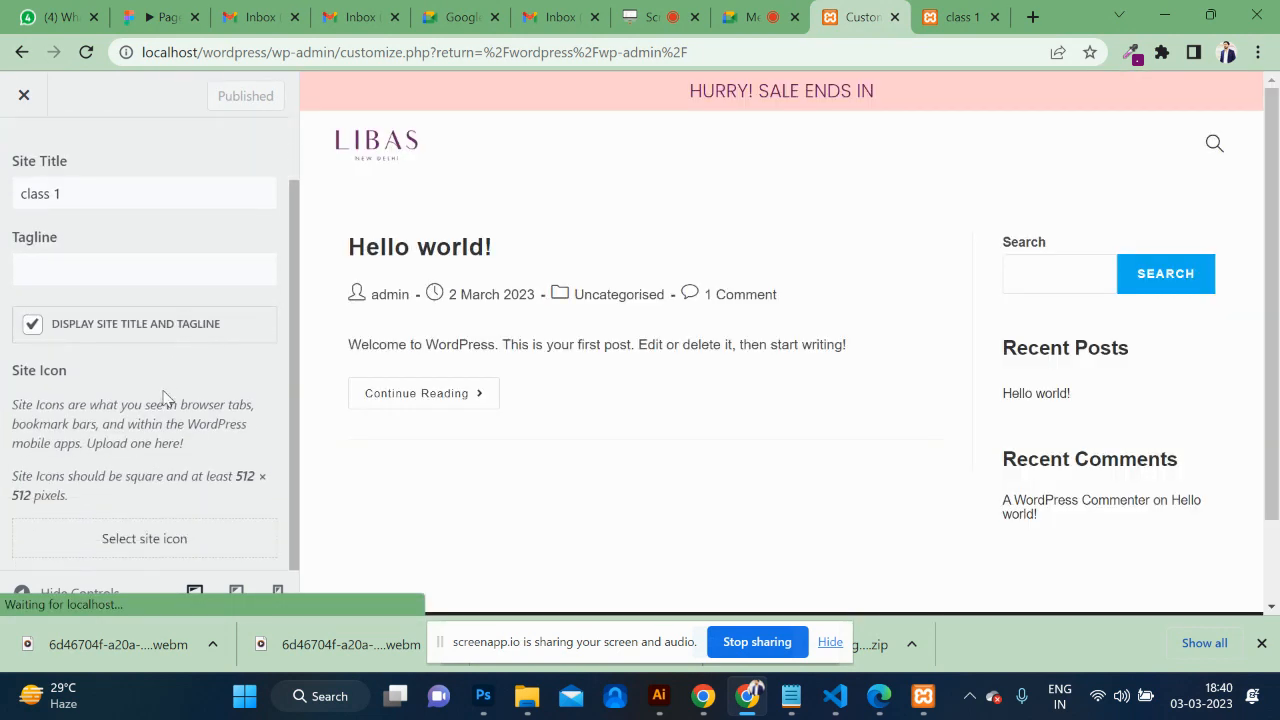
{"action": "scroll", "coordinate": [20, 170], "scroll_direction": "up", "scroll_amount": 1}
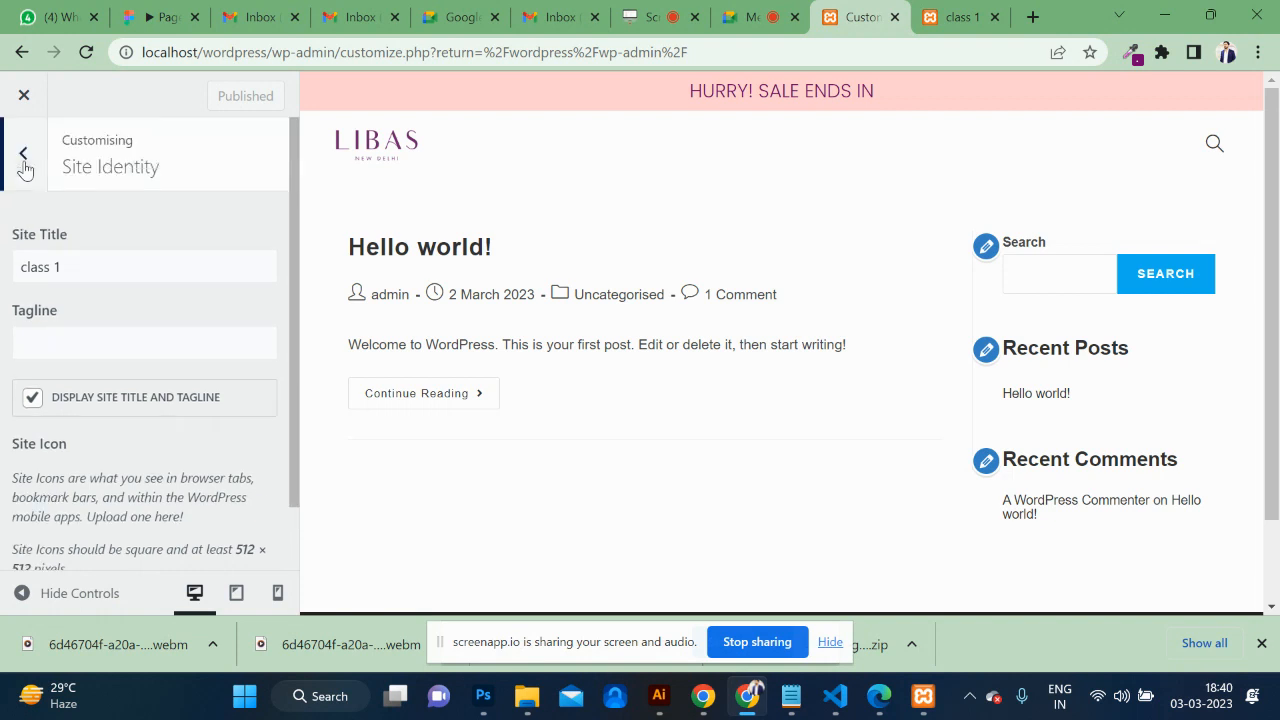
{"action": "left_click", "coordinate": [24, 157]}
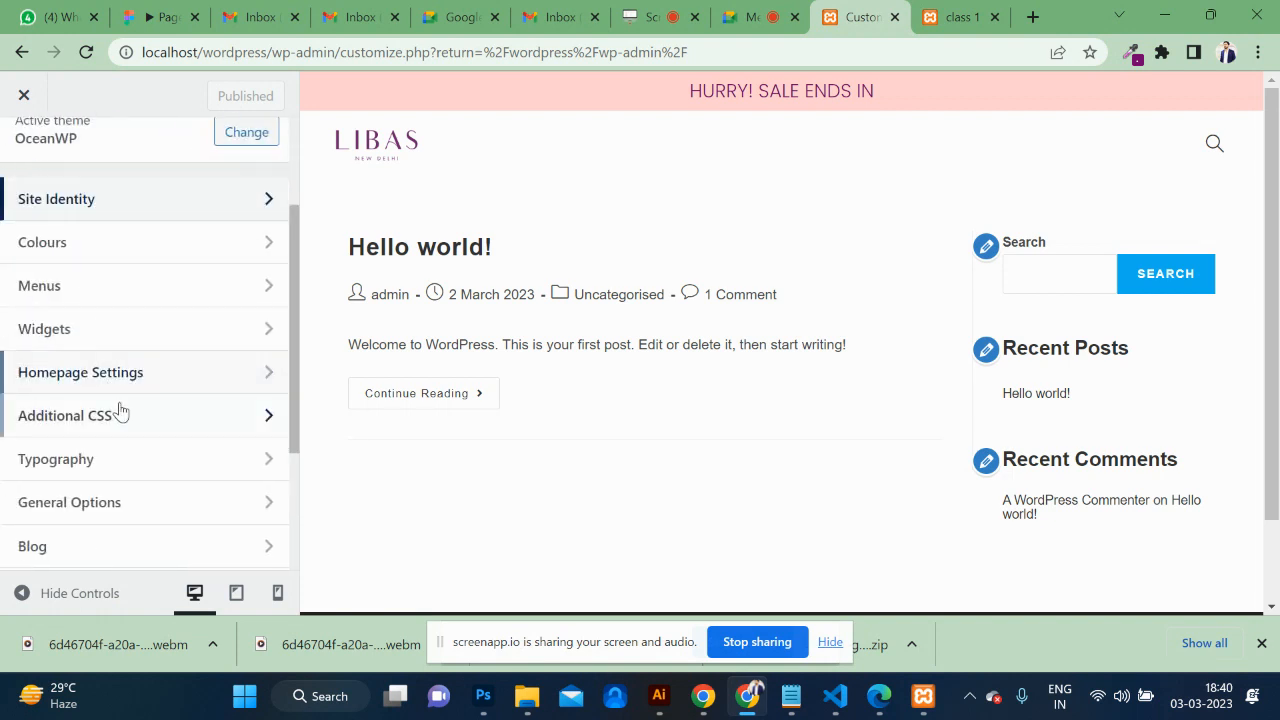
Create a new page 'home', set it as the static homepage, and publish.
{"action": "left_click", "coordinate": [136, 383]}
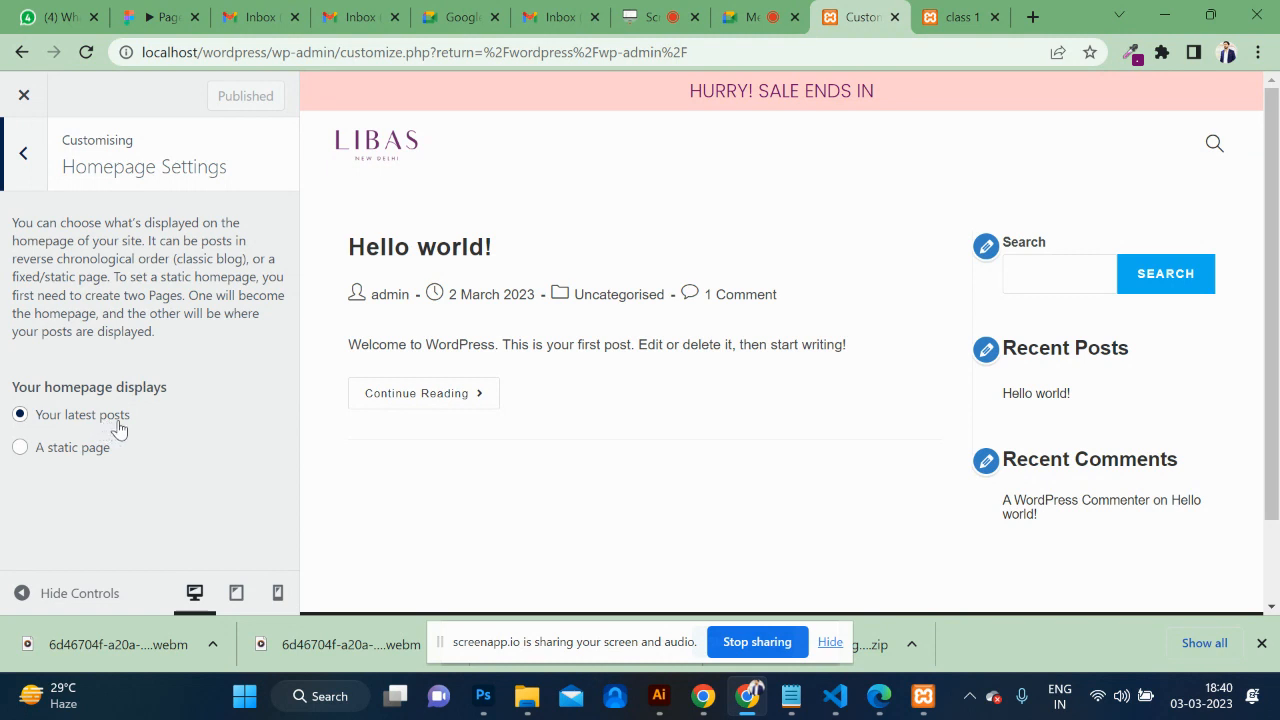
{"action": "left_click", "coordinate": [70, 451]}
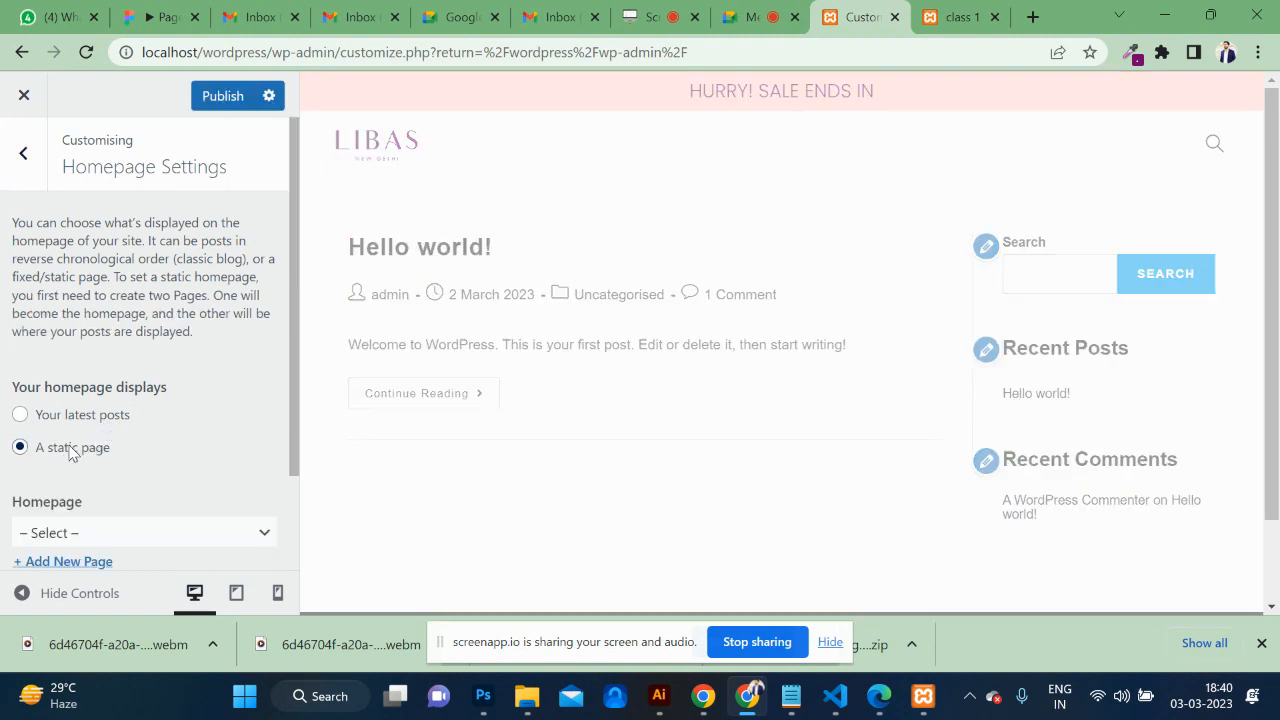
{"action": "scroll", "coordinate": [191, 478], "scroll_direction": "down", "scroll_amount": 1}
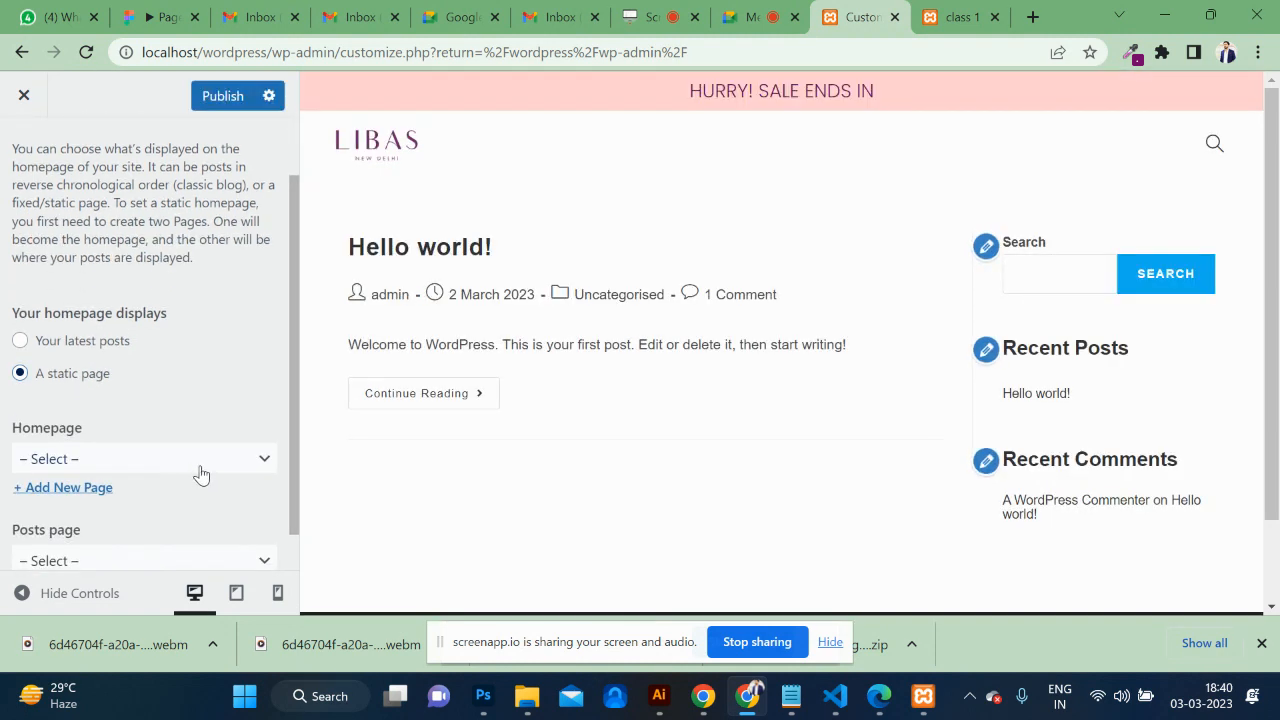
{"action": "left_click", "coordinate": [30, 488]}
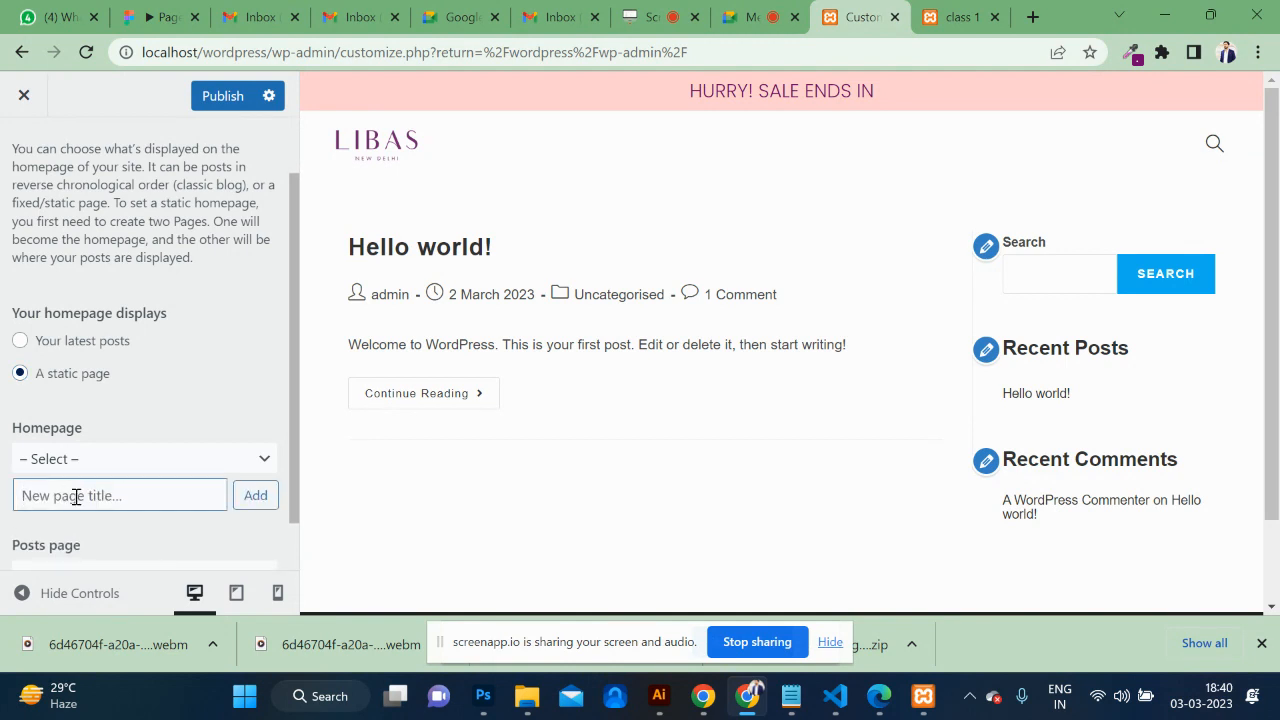
{"action": "type", "text": "home"}
{"action": "left_click", "coordinate": [256, 504]}
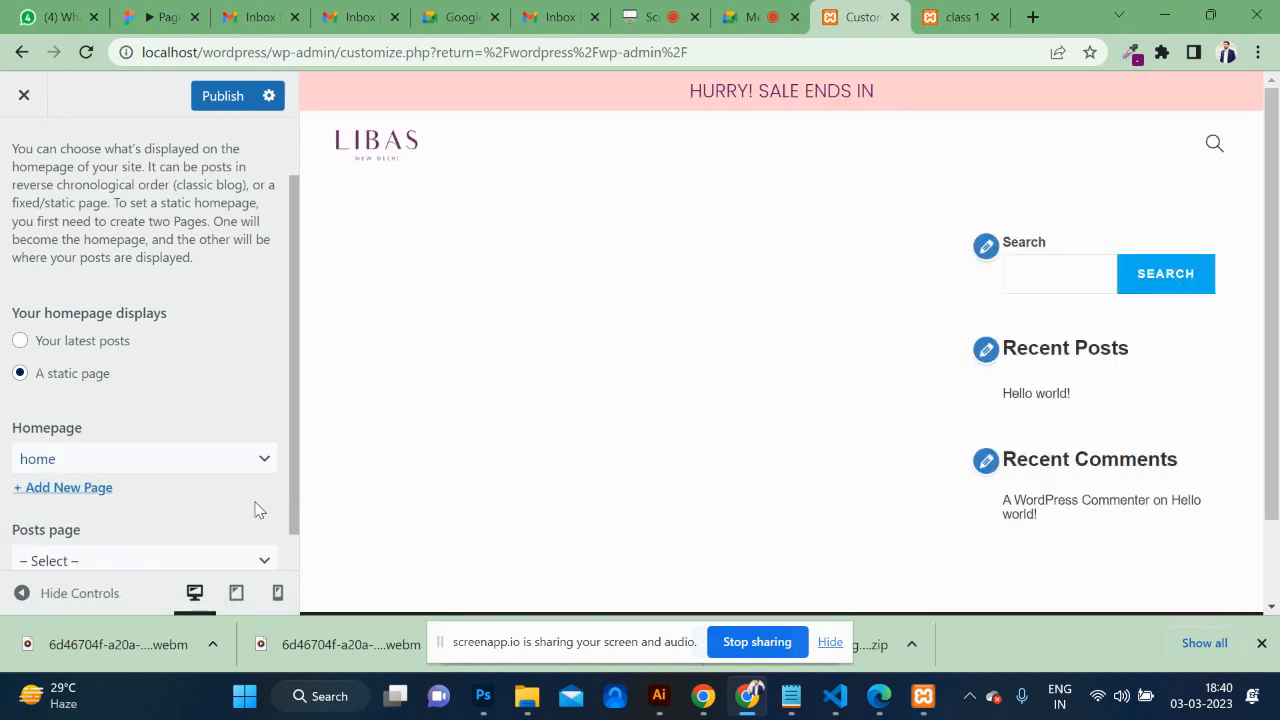
{"action": "left_click", "coordinate": [224, 97]}
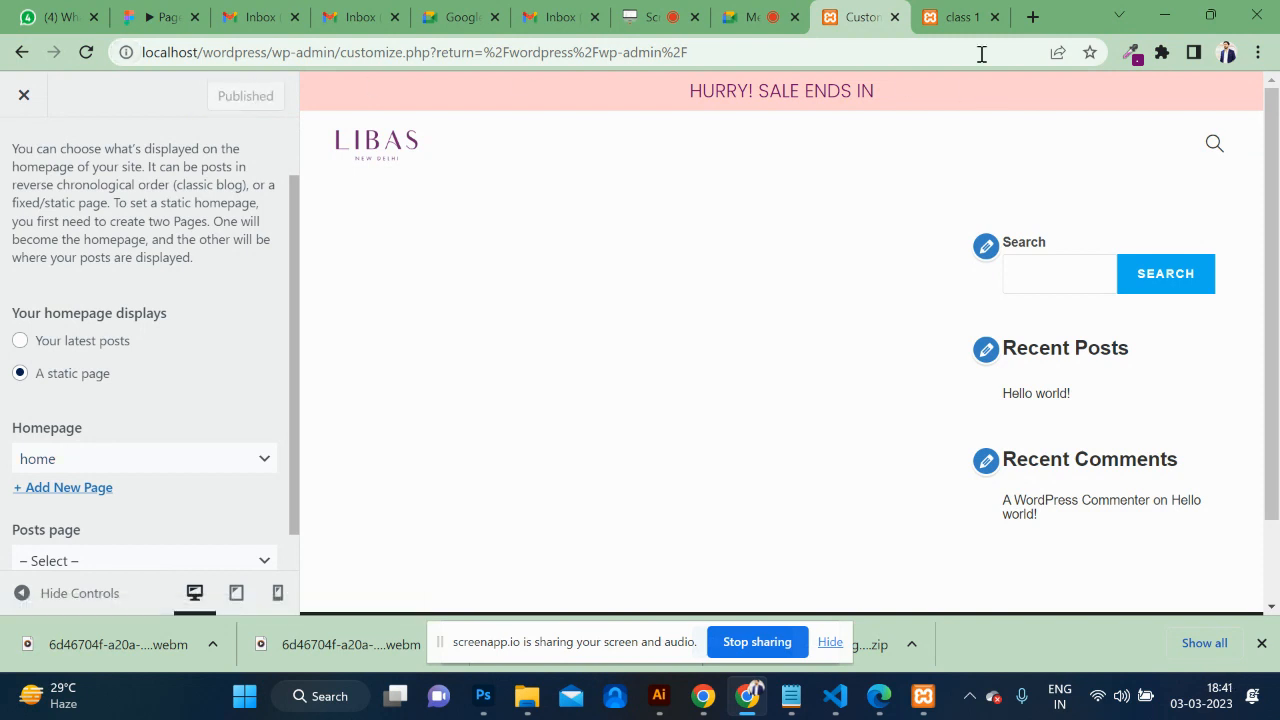
{"action": "left_click", "coordinate": [960, 14]}
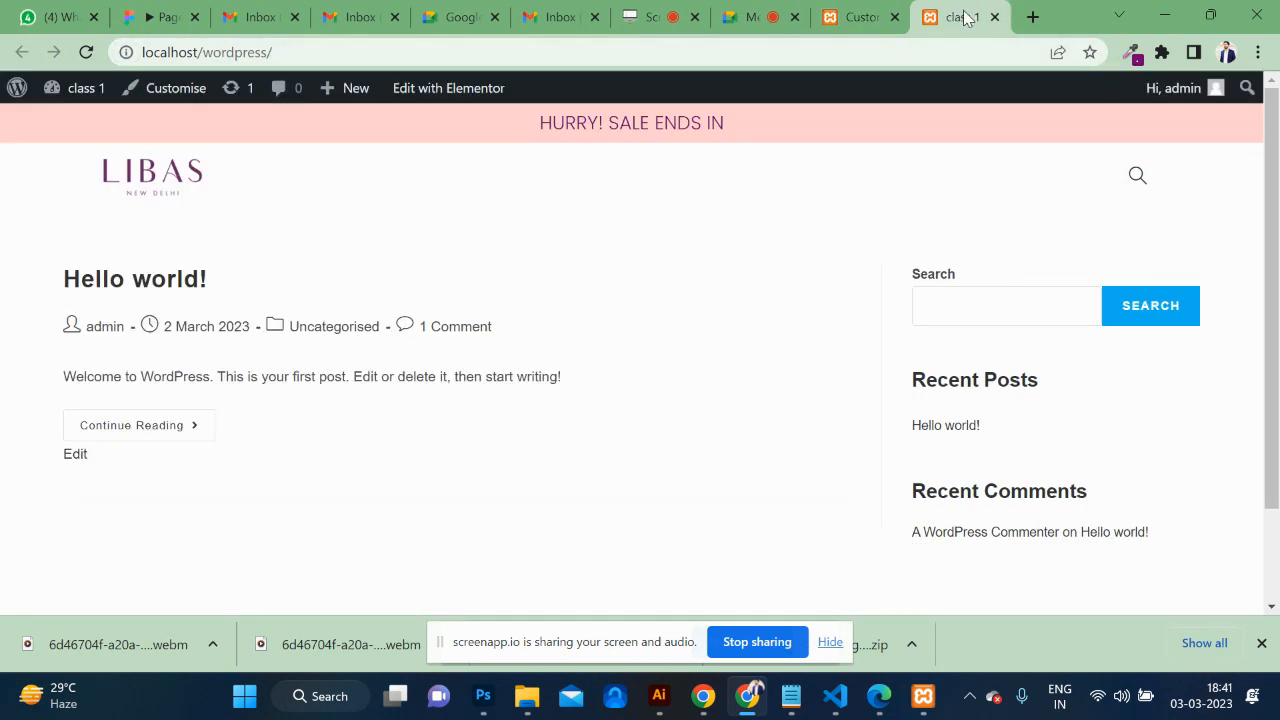
Reload the front page and open the home page in the block editor.
{"action": "left_click", "coordinate": [835, 56]}
{"action": "key", "text": "Return"}
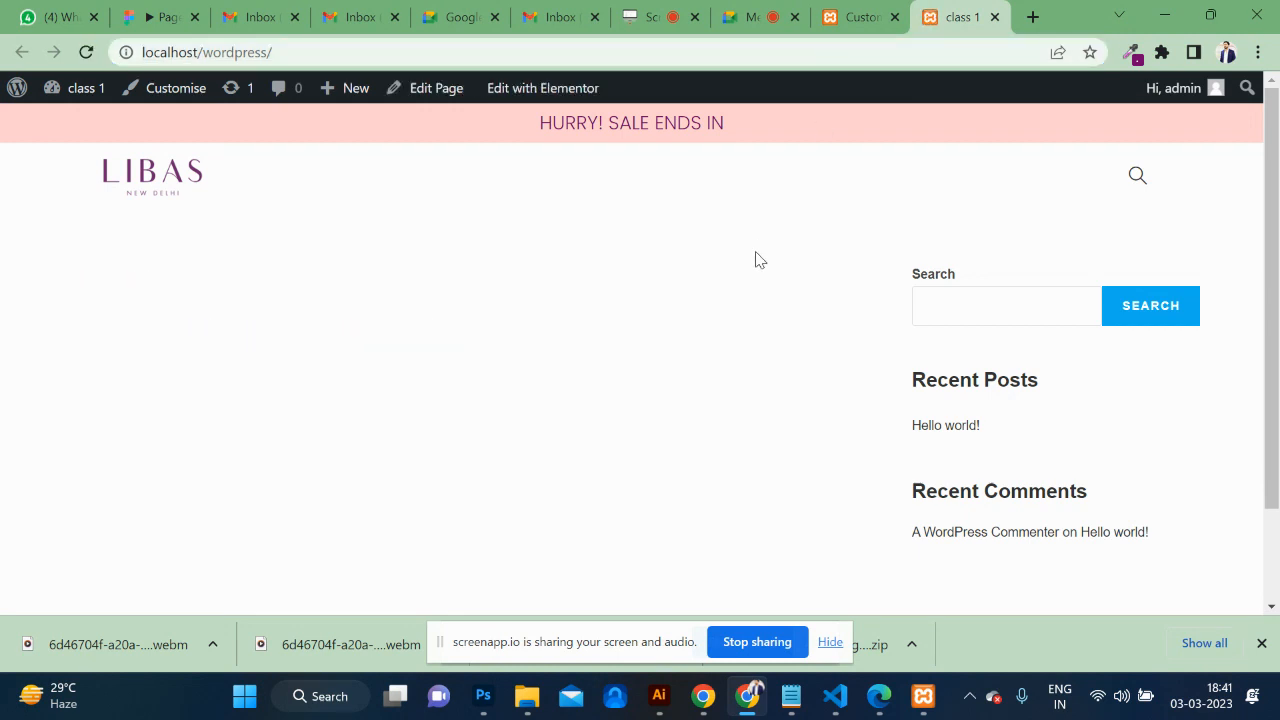
{"action": "scroll", "coordinate": [757, 260], "scroll_direction": "down", "scroll_amount": 1}
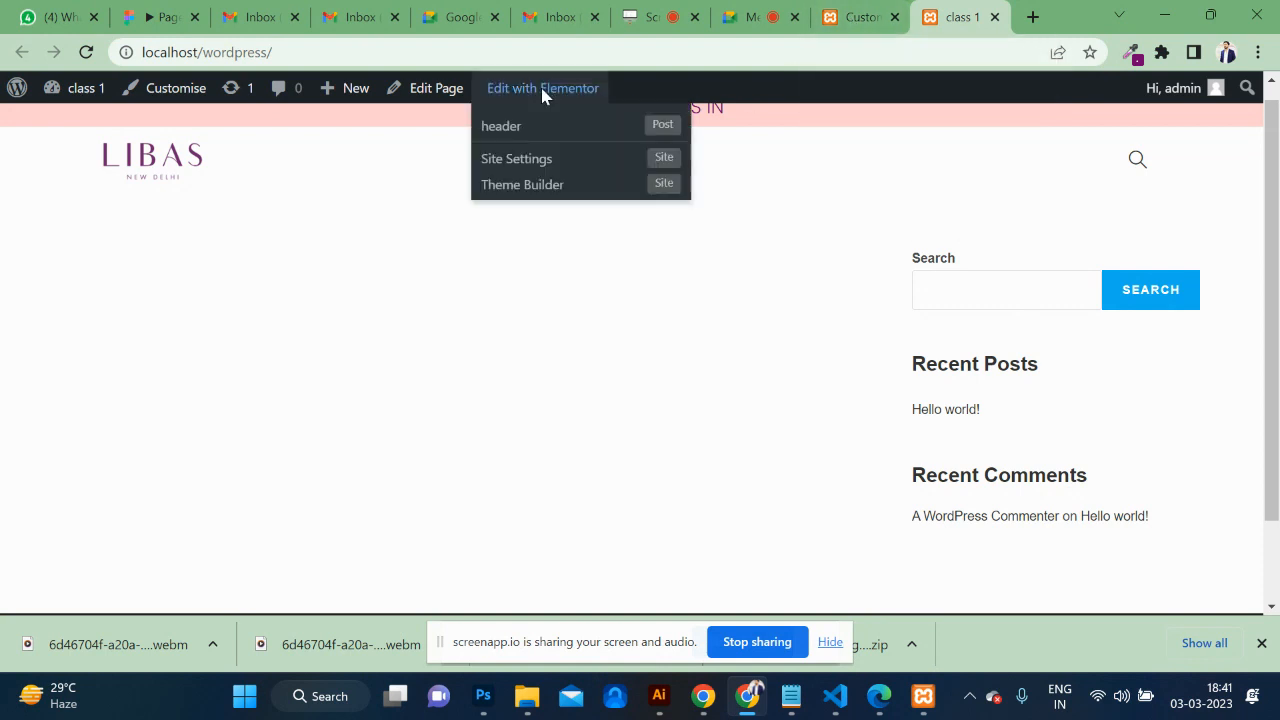
{"action": "left_click", "coordinate": [421, 90]}
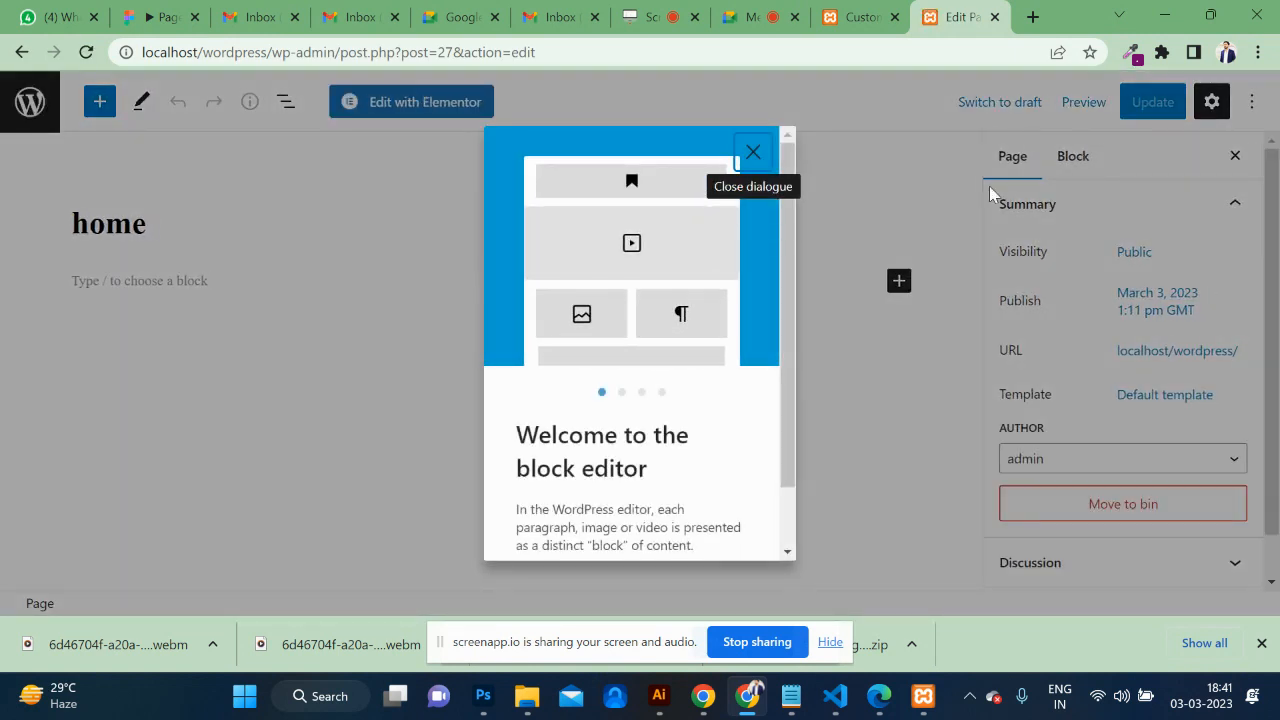
{"action": "left_click", "coordinate": [752, 153]}
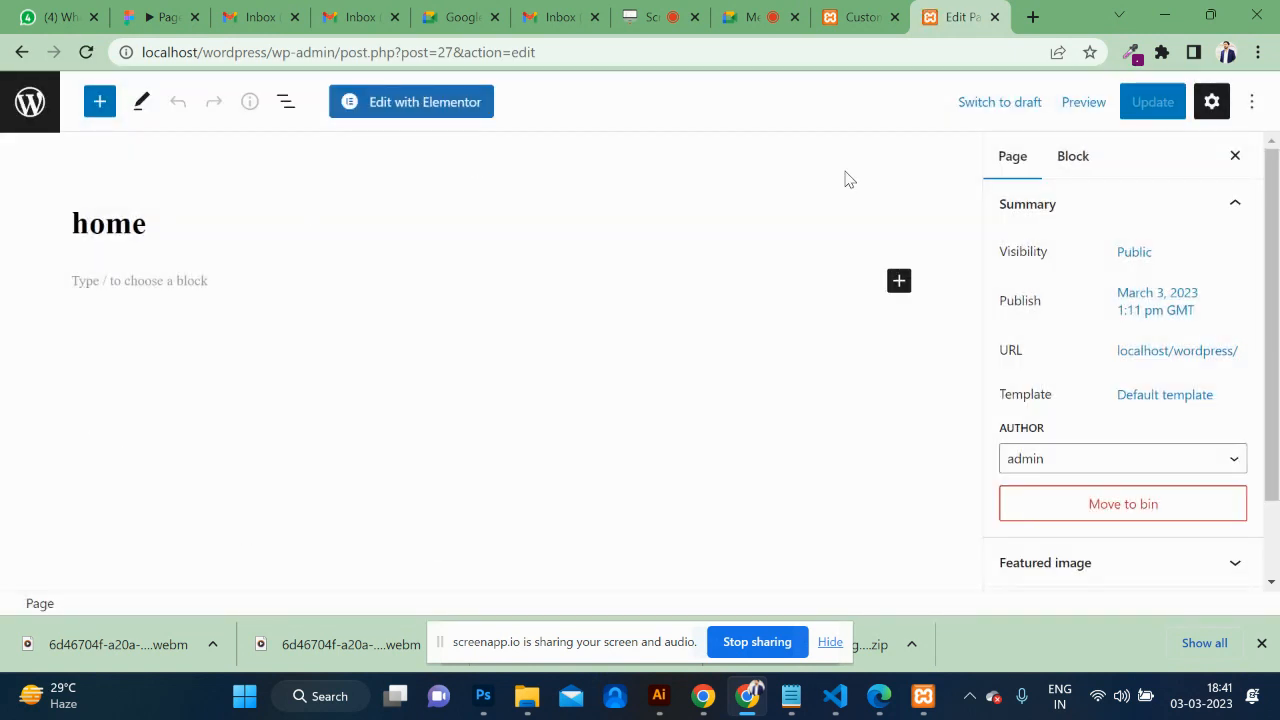
Apply the Elementor Full Width template, update the page, and view it.
{"action": "left_click", "coordinate": [1159, 405]}
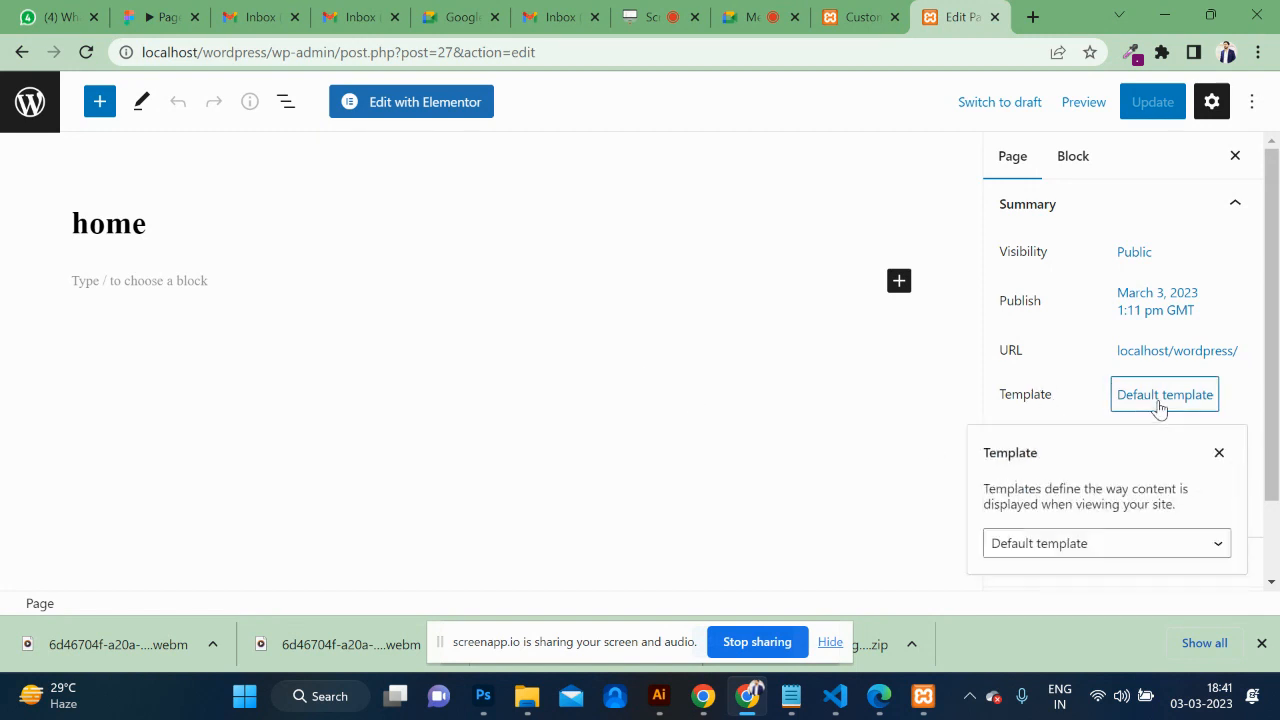
{"action": "left_click", "coordinate": [1120, 540]}
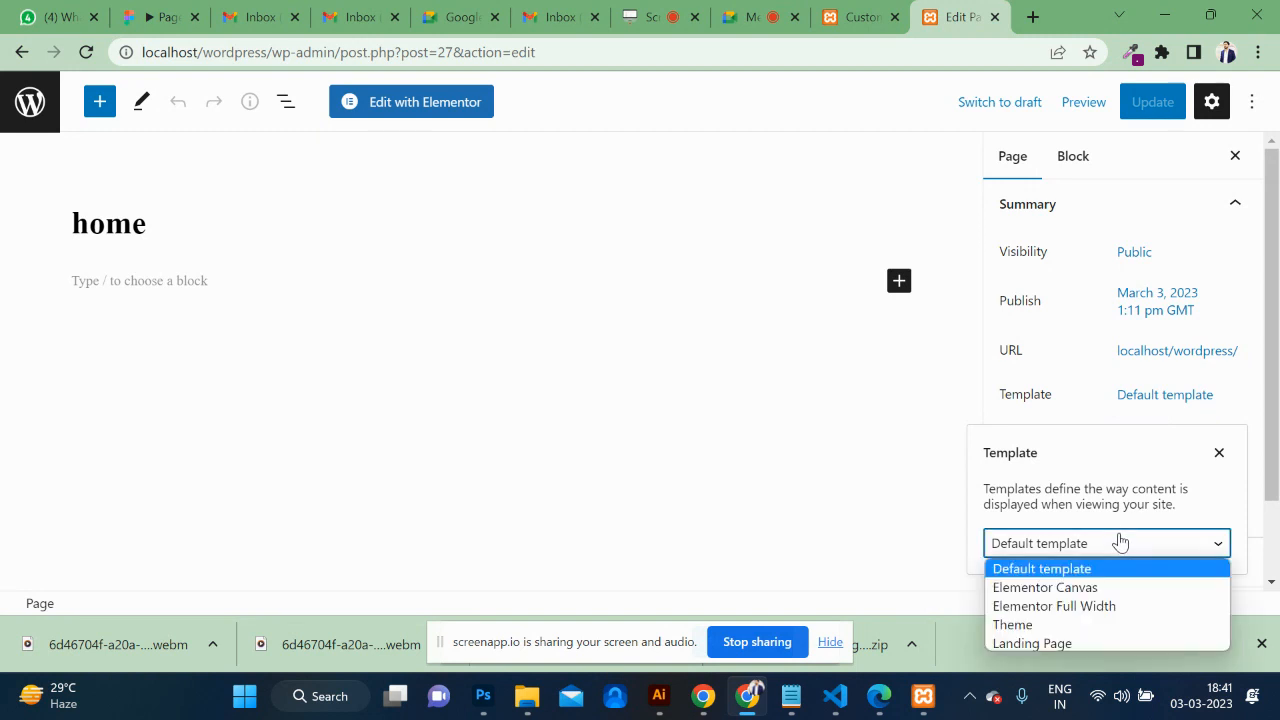
{"action": "left_click", "coordinate": [1100, 606]}
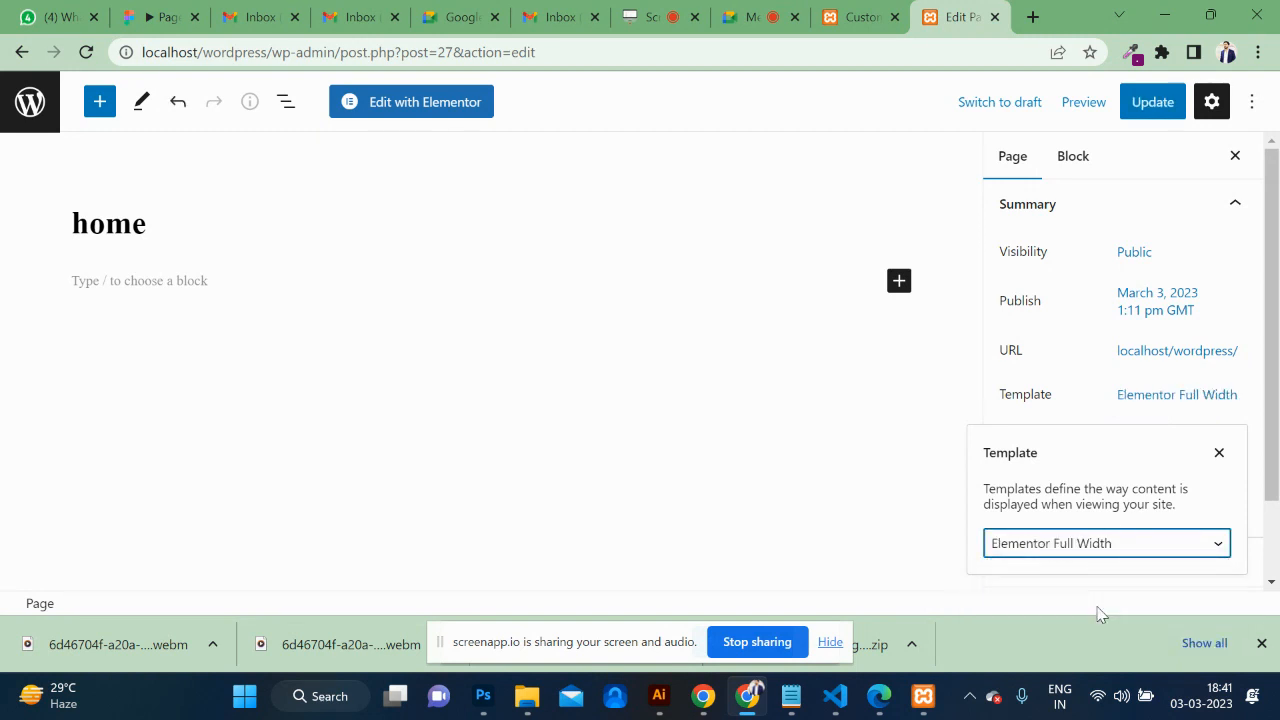
{"action": "left_click", "coordinate": [1146, 114]}
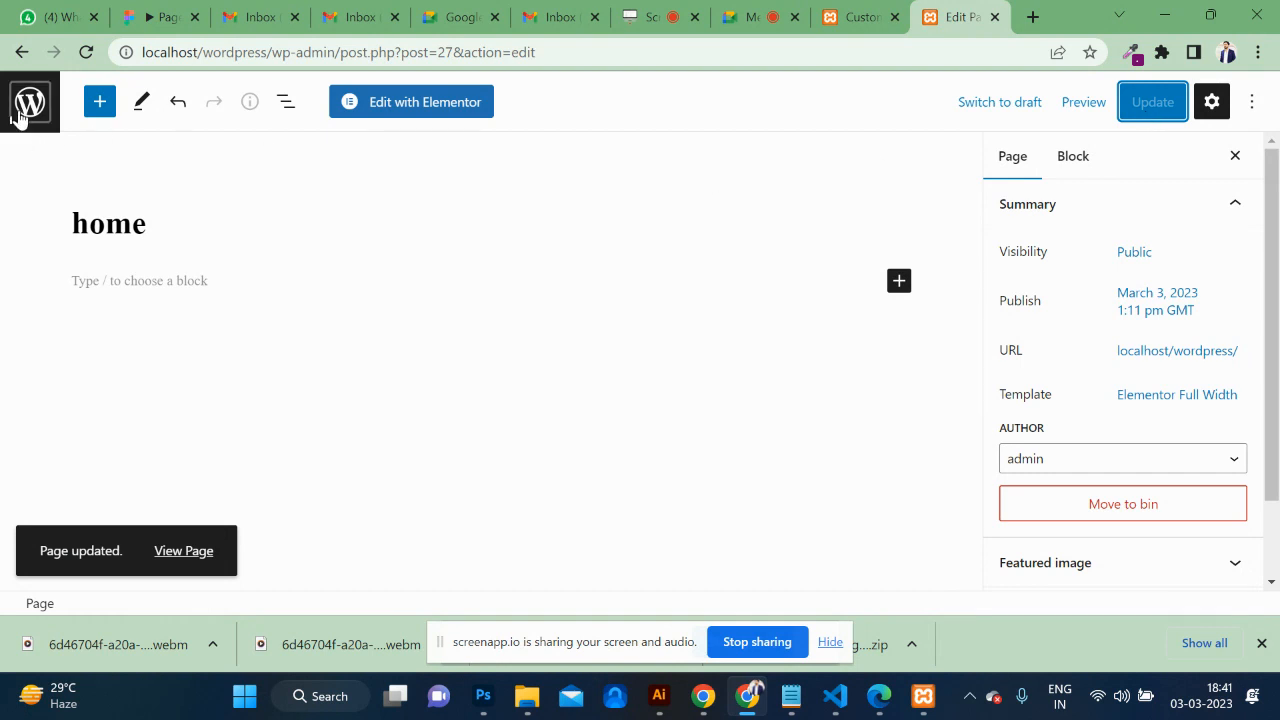
{"action": "left_click", "coordinate": [172, 551]}
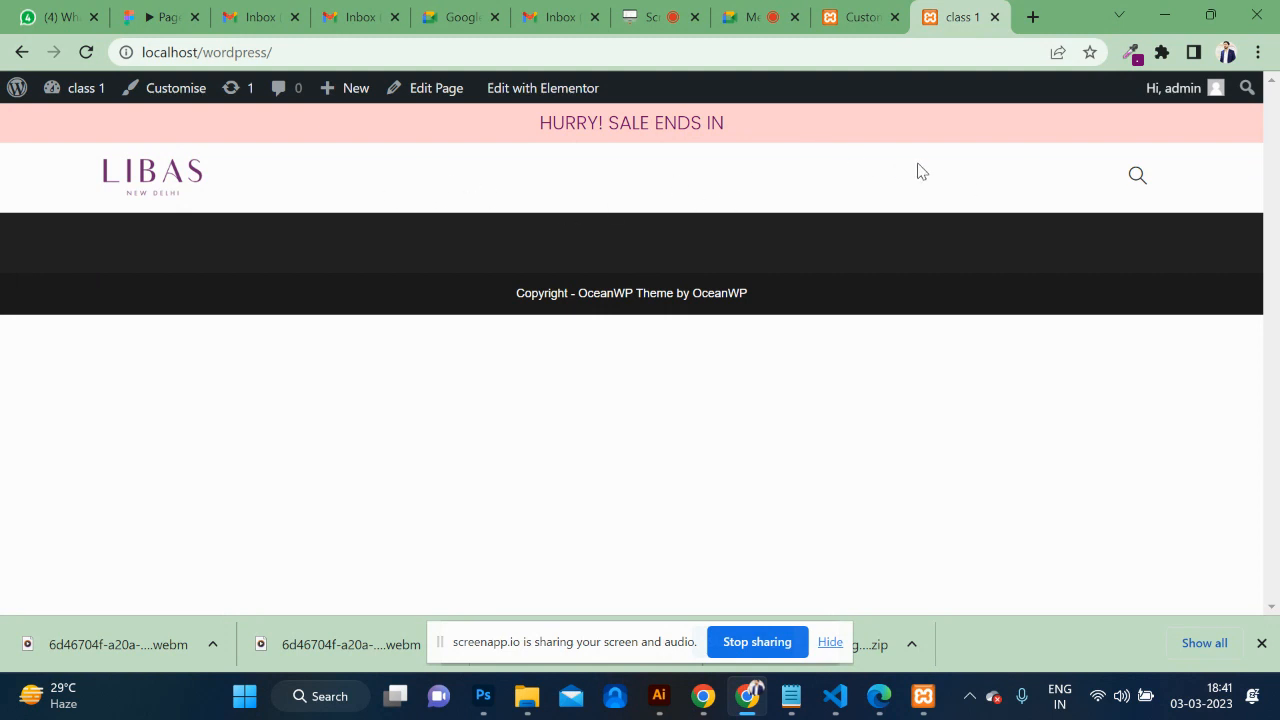
Load libas.in in a new tab for reference, then go back to the local WordPress tab.
{"action": "left_click", "coordinate": [1032, 15]}
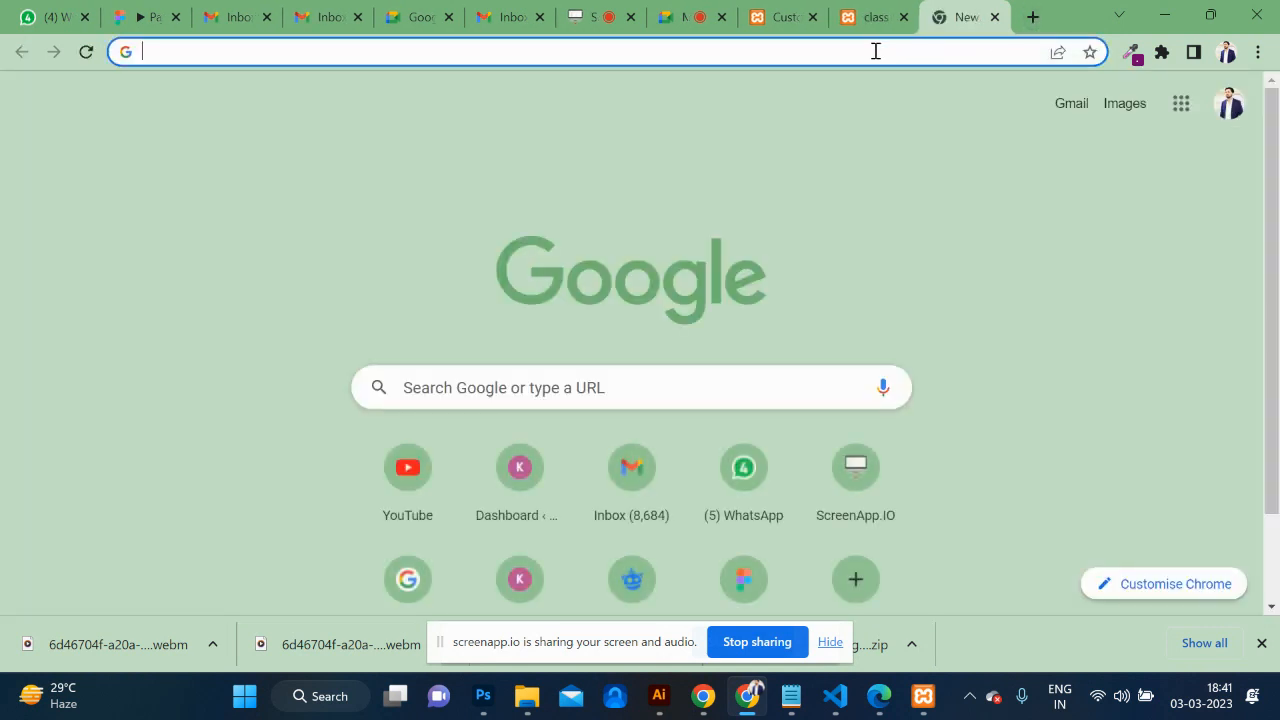
{"action": "left_click", "coordinate": [875, 51]}
{"action": "type", "text": "h"}
{"action": "key", "text": "Escape"}
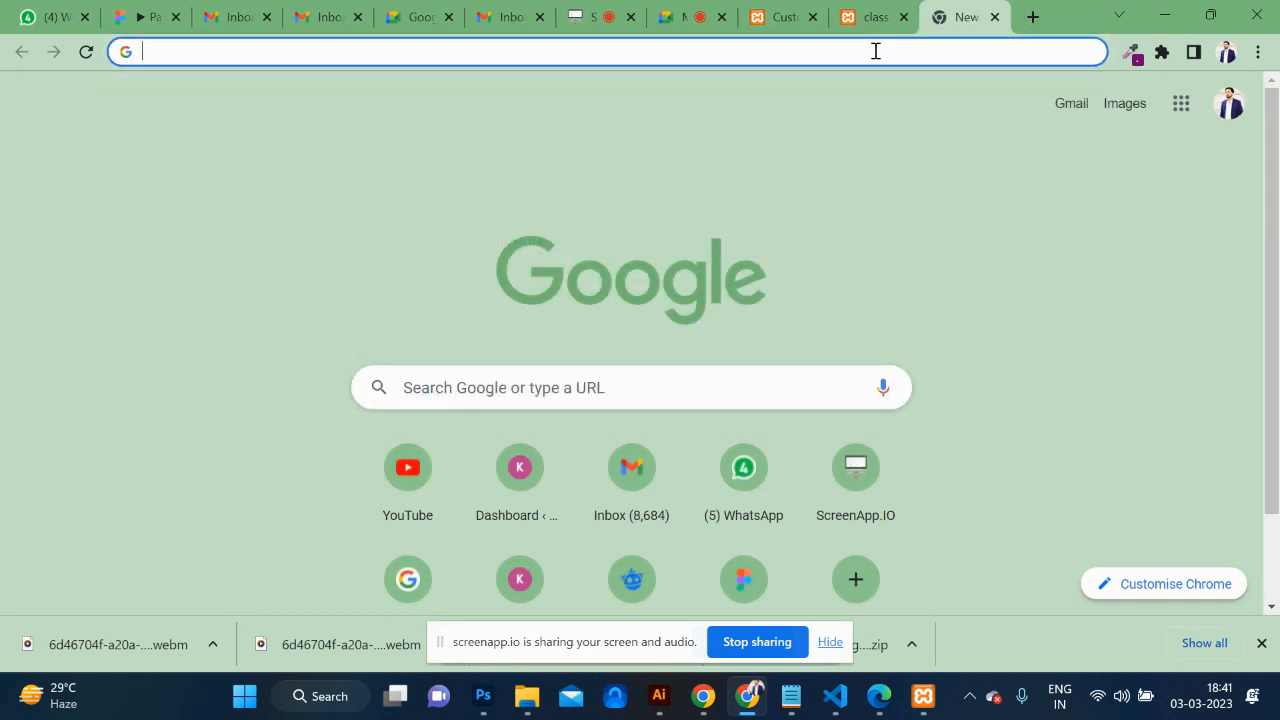
{"action": "type", "text": "li"}
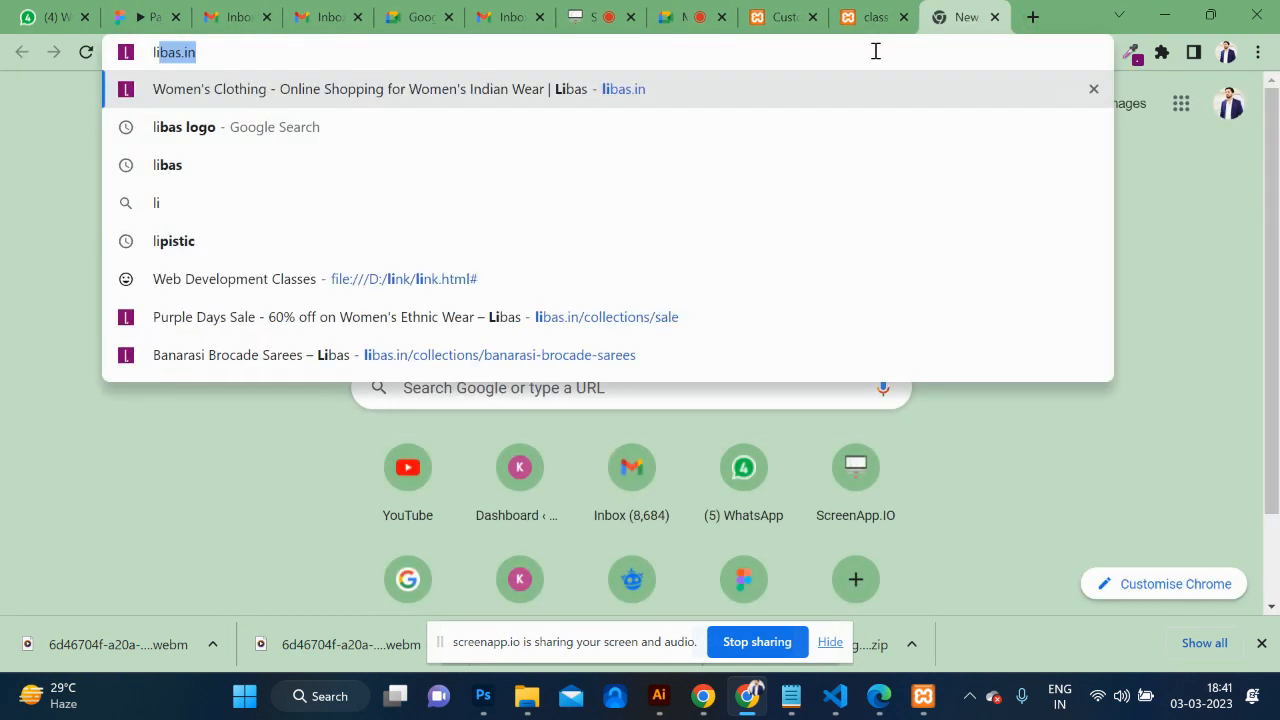
{"action": "key", "text": "Return"}
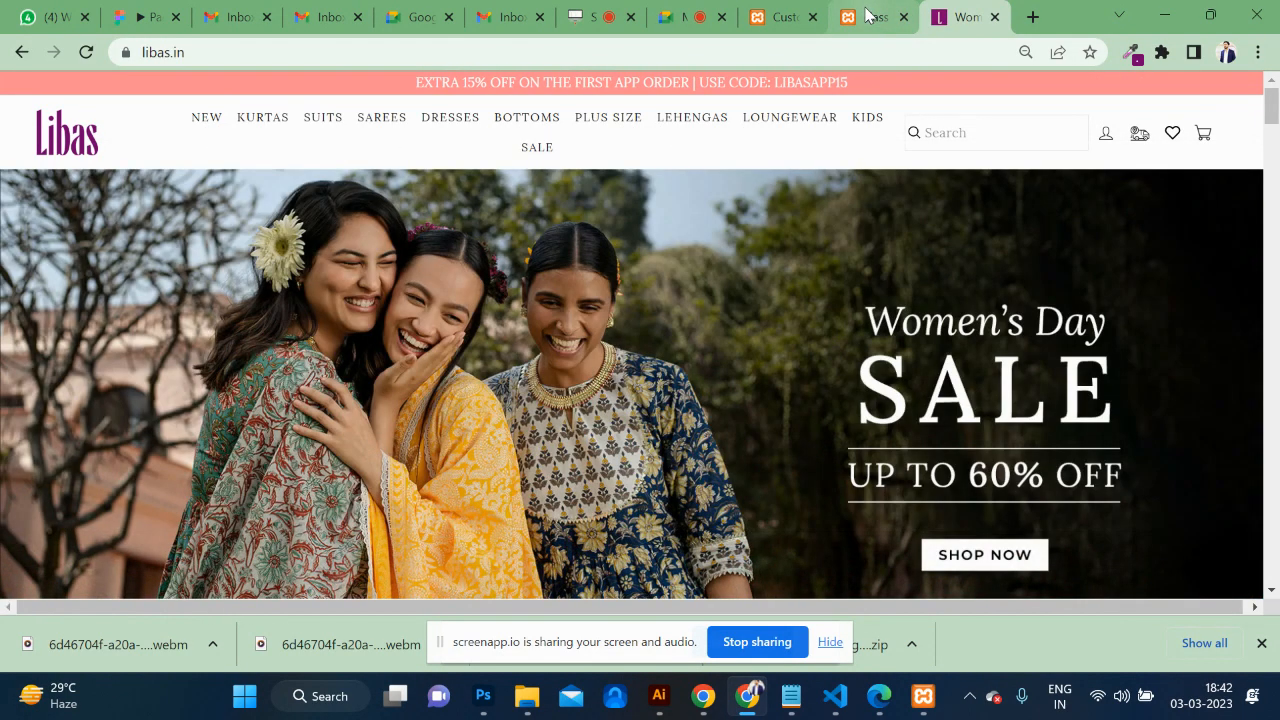
{"action": "left_click", "coordinate": [872, 17]}
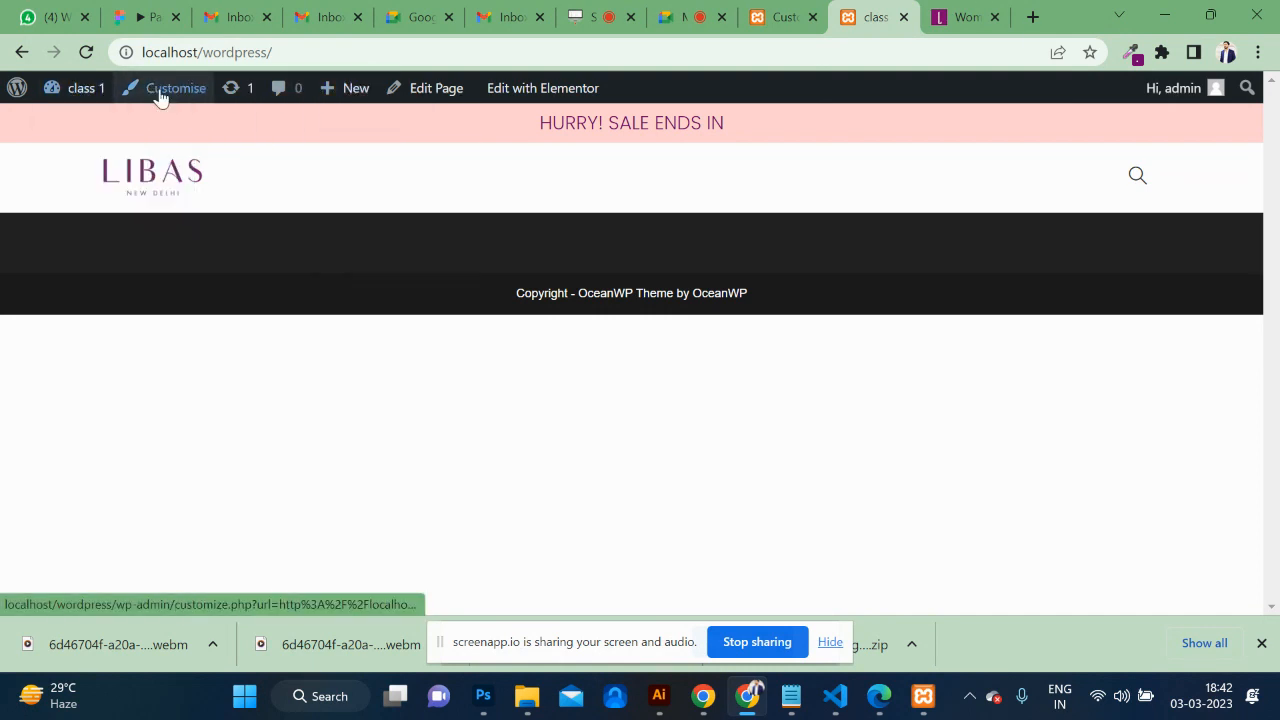
Create a menu named 'najksdfh' assigned to the Main display location.
{"action": "mouse_move", "coordinate": [86, 91]}
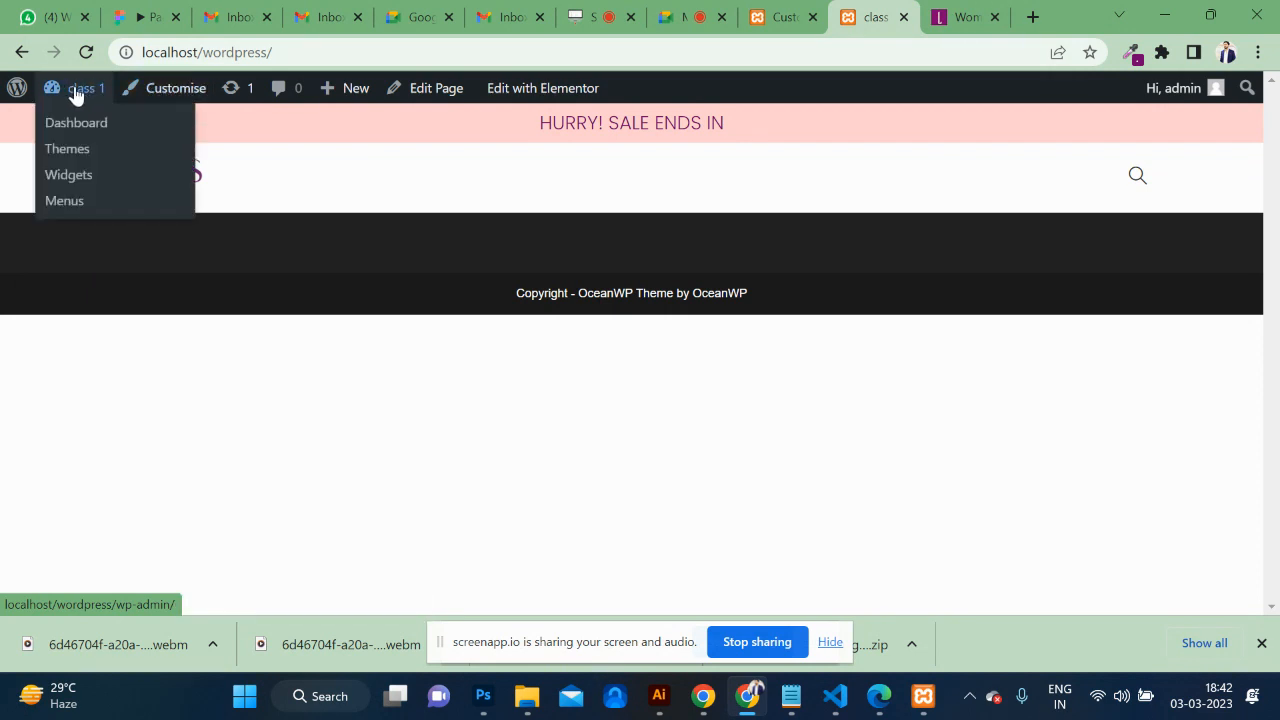
{"action": "left_click", "coordinate": [64, 204]}
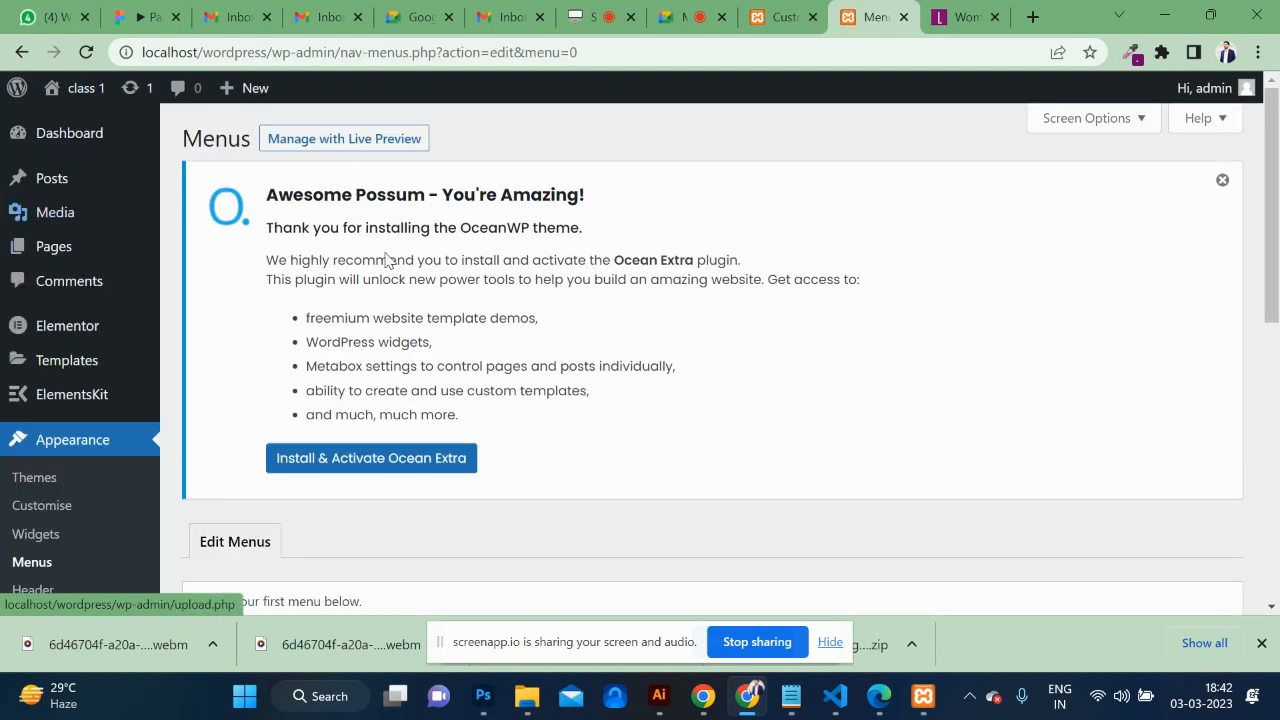
{"action": "scroll", "coordinate": [489, 300], "scroll_direction": "down", "scroll_amount": 6}
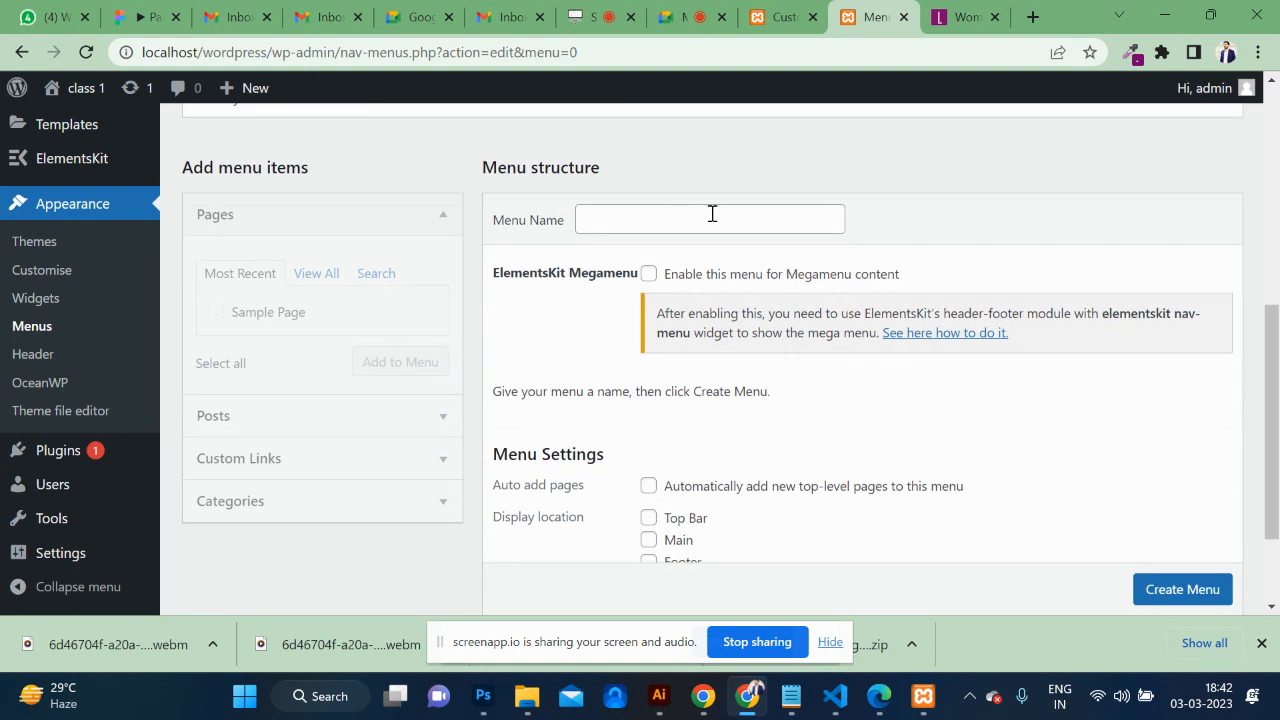
{"action": "left_click", "coordinate": [660, 223]}
{"action": "type", "text": "najksdfh"}
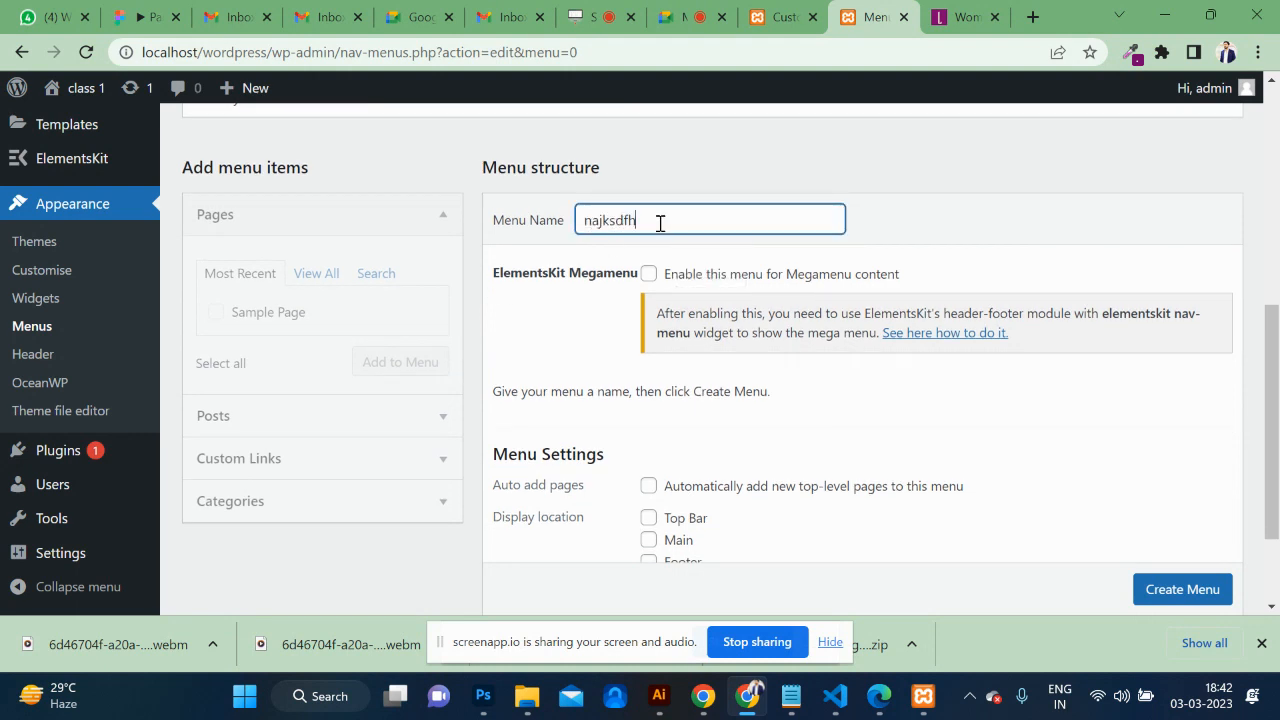
{"action": "scroll", "coordinate": [834, 389], "scroll_direction": "down", "scroll_amount": 3}
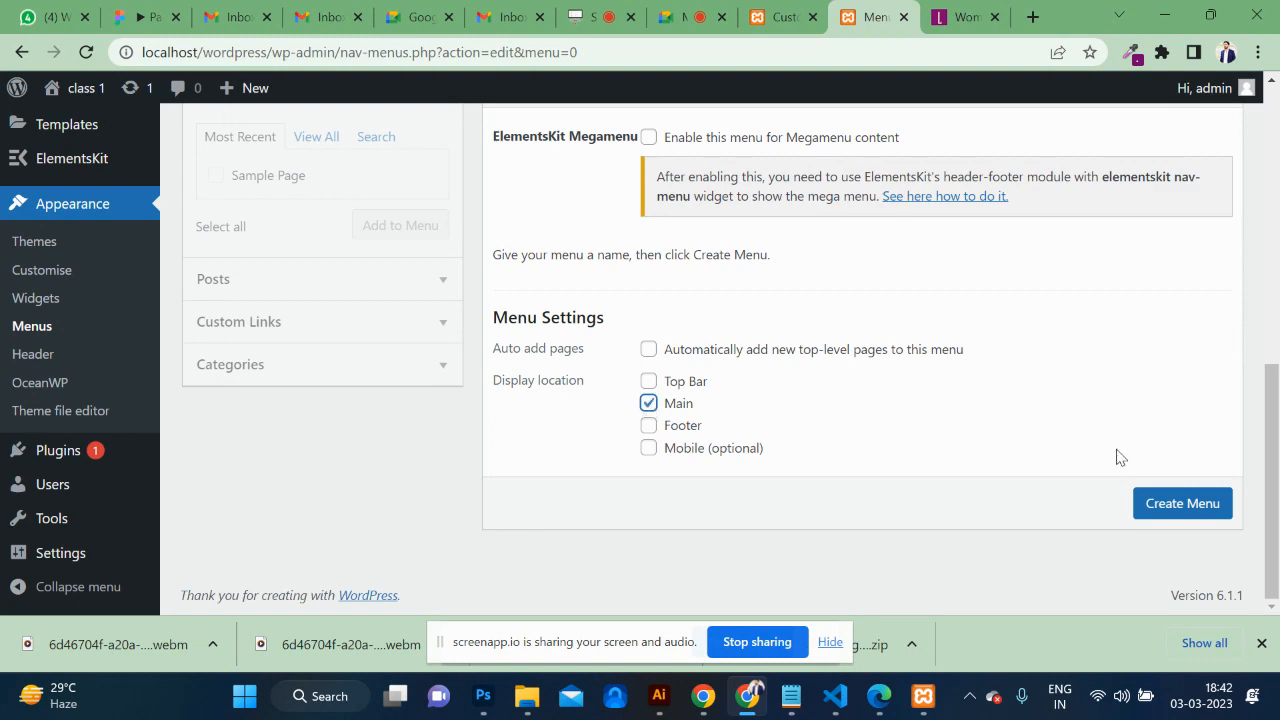
{"action": "left_click", "coordinate": [1164, 513]}
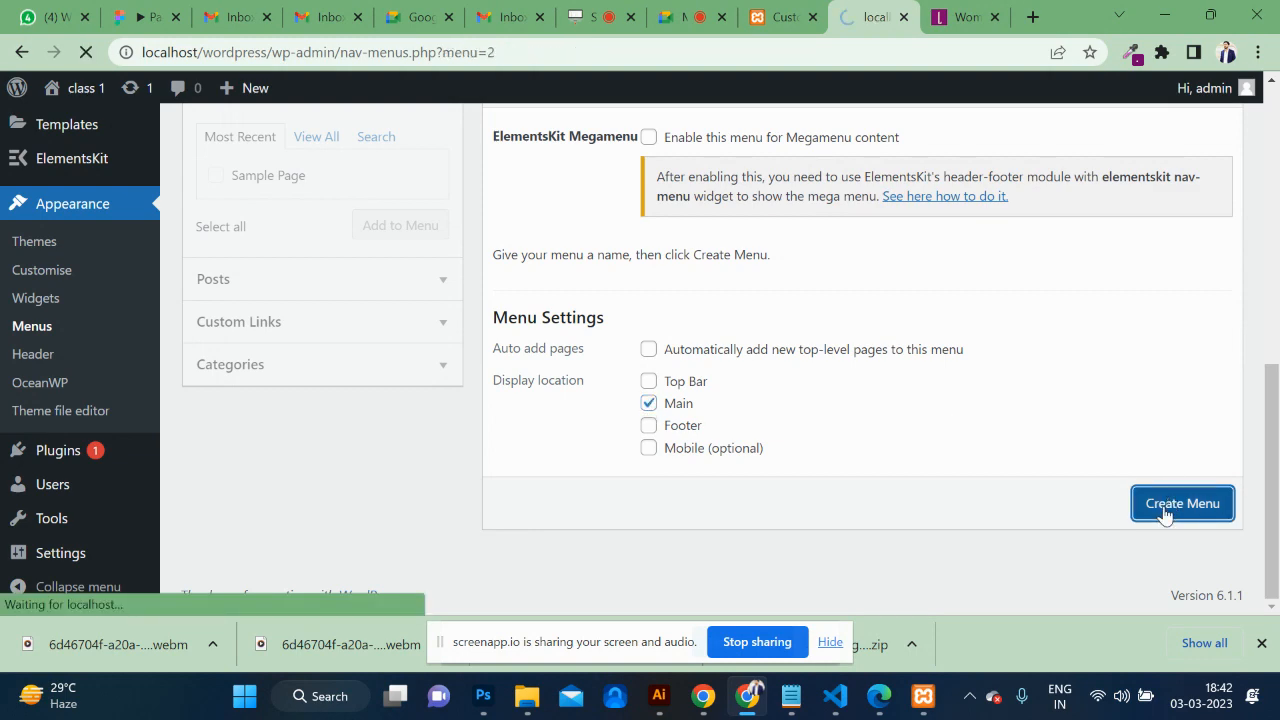
{"action": "scroll", "coordinate": [1165, 515], "scroll_direction": "down", "scroll_amount": 3}
{"action": "scroll", "coordinate": [1165, 515], "scroll_direction": "down", "scroll_amount": 2}
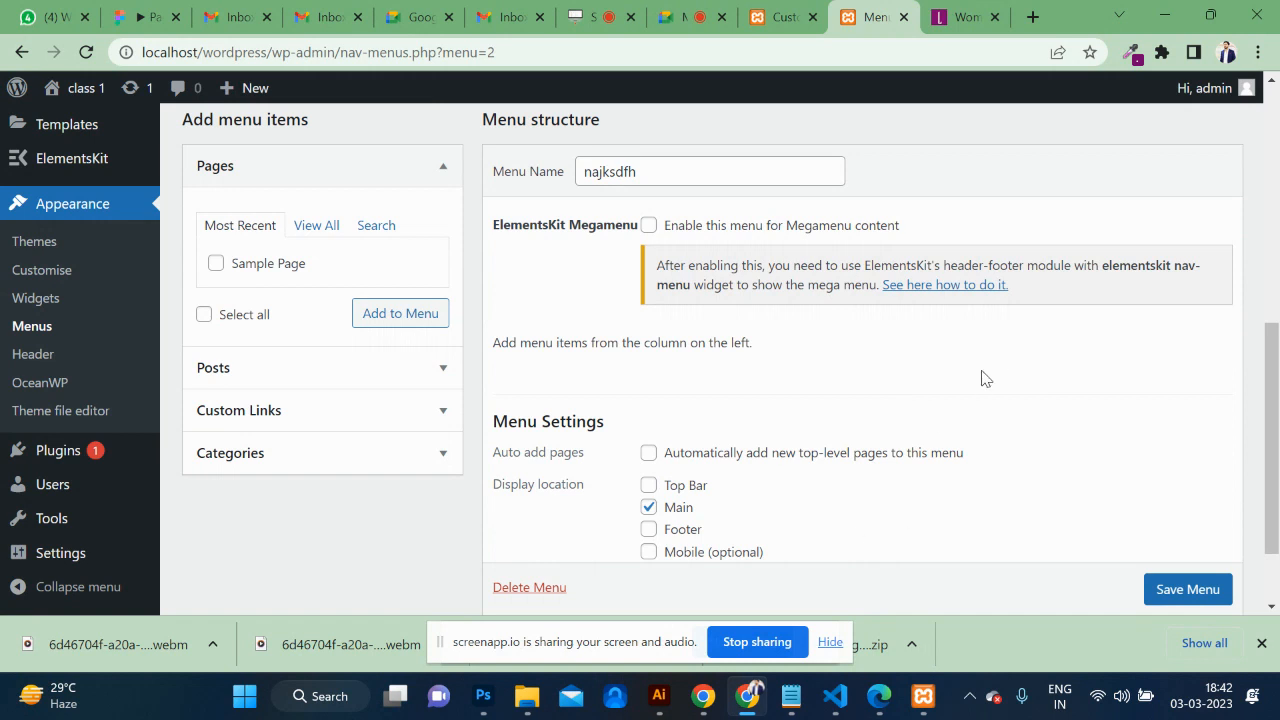
{"action": "scroll", "coordinate": [981, 378], "scroll_direction": "down", "scroll_amount": 1}
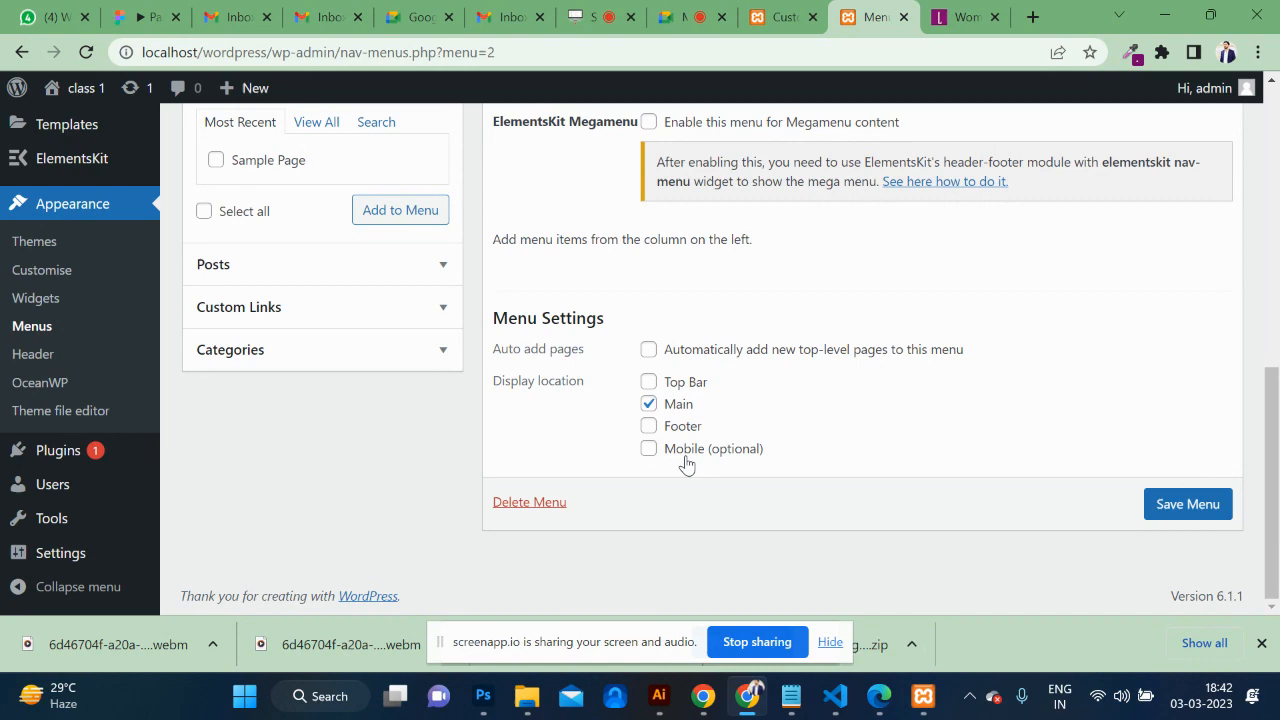
{"action": "scroll", "coordinate": [722, 247], "scroll_direction": "up", "scroll_amount": 1}
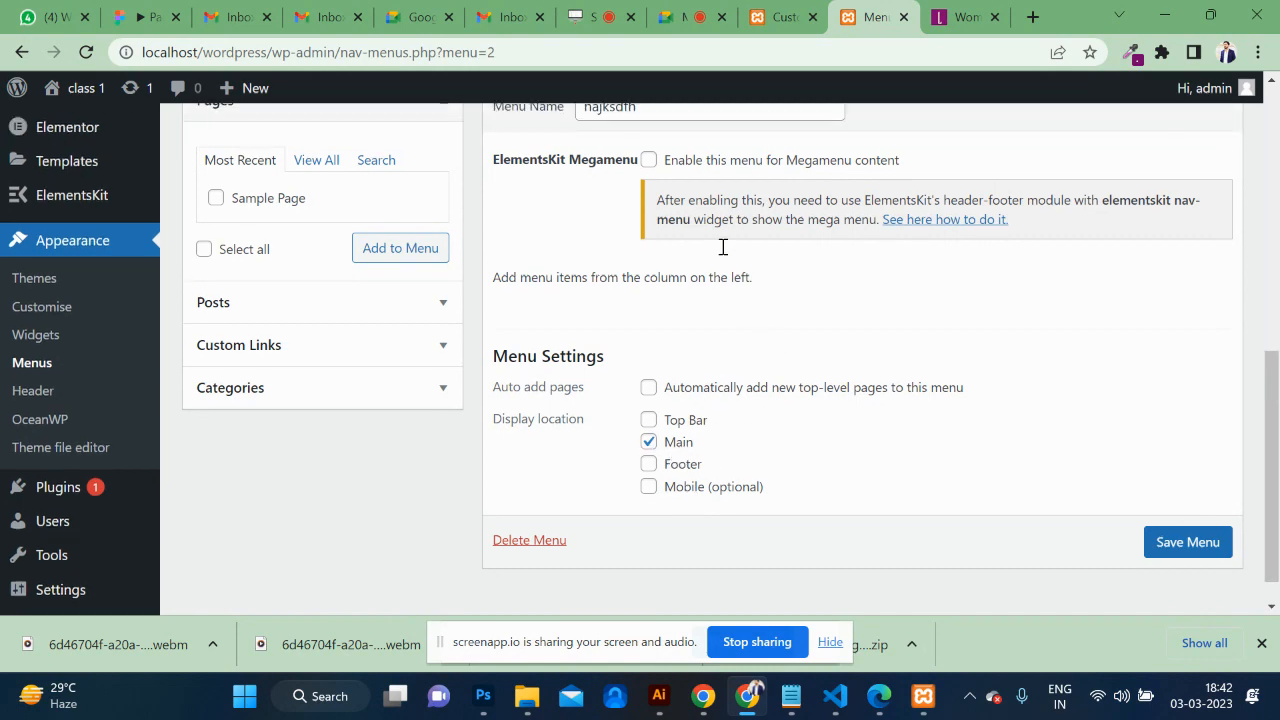
{"action": "scroll", "coordinate": [722, 247], "scroll_direction": "up", "scroll_amount": 2}
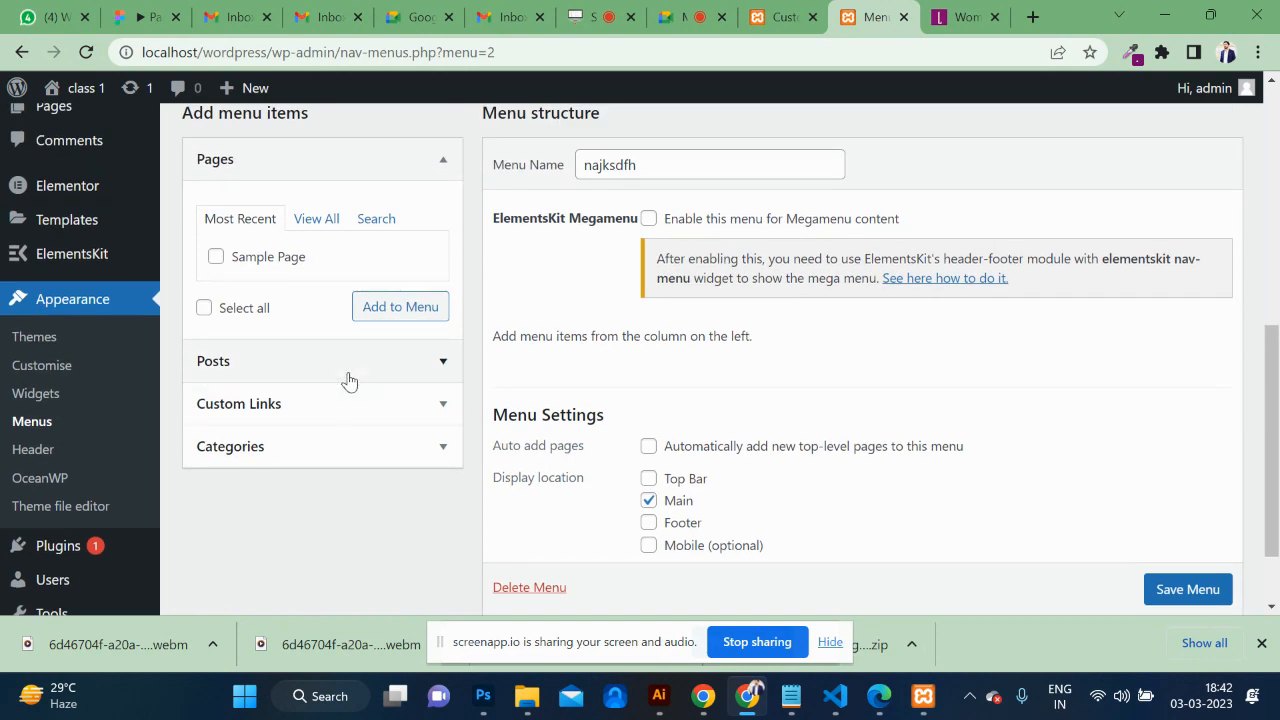
{"action": "scroll", "coordinate": [345, 378], "scroll_direction": "down", "scroll_amount": 2}
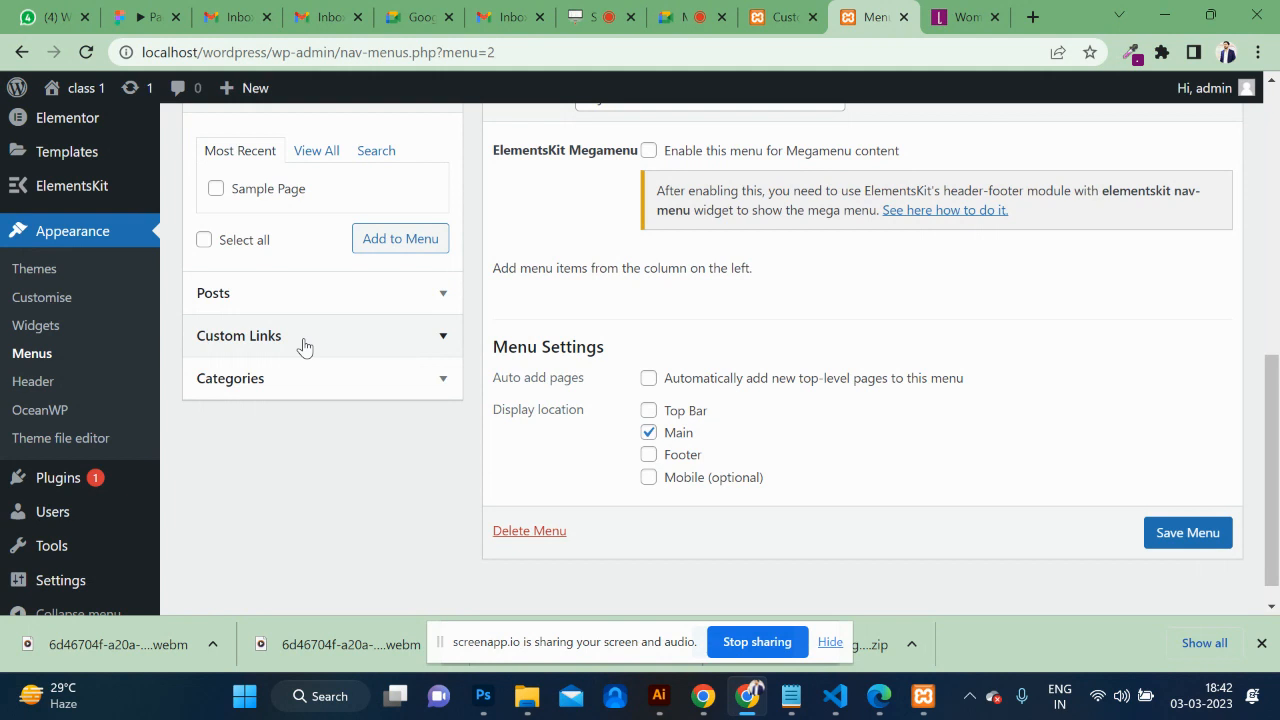
Add Home, About Us and Suits to the menu as custom links with '#' URLs.
{"action": "left_click", "coordinate": [304, 342]}
{"action": "left_click", "coordinate": [323, 289]}
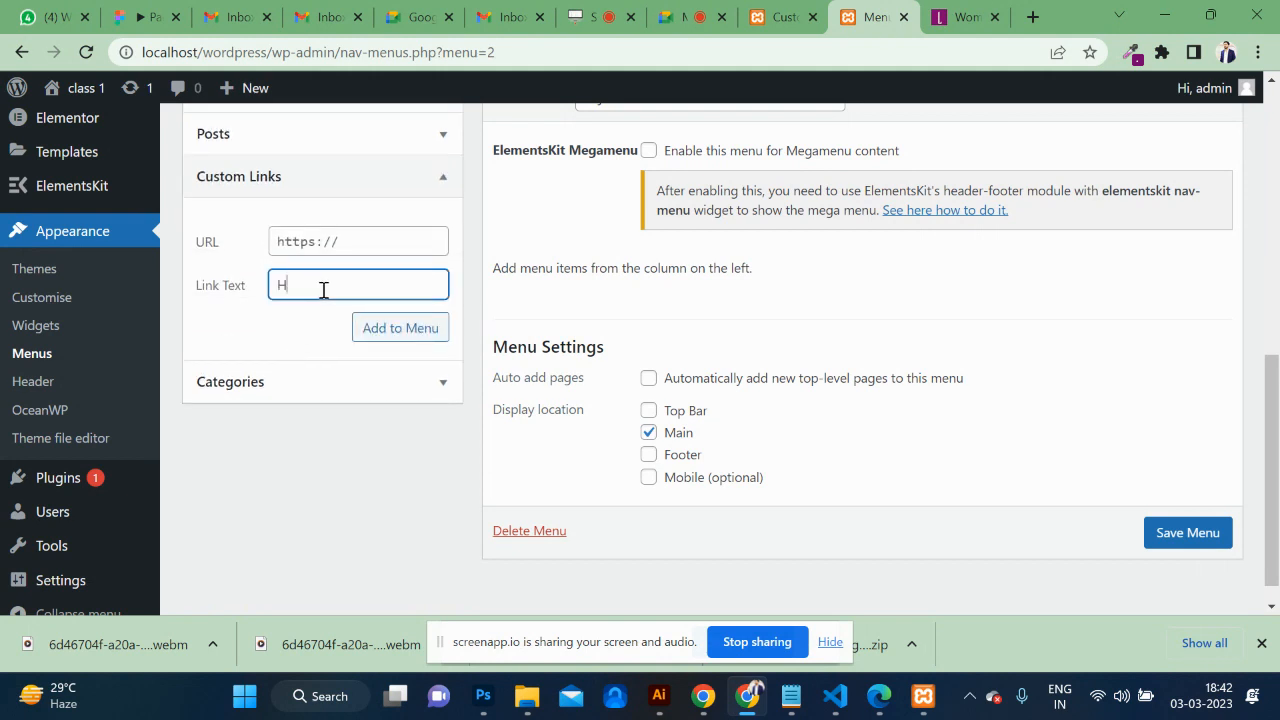
{"action": "left_click", "coordinate": [309, 235]}
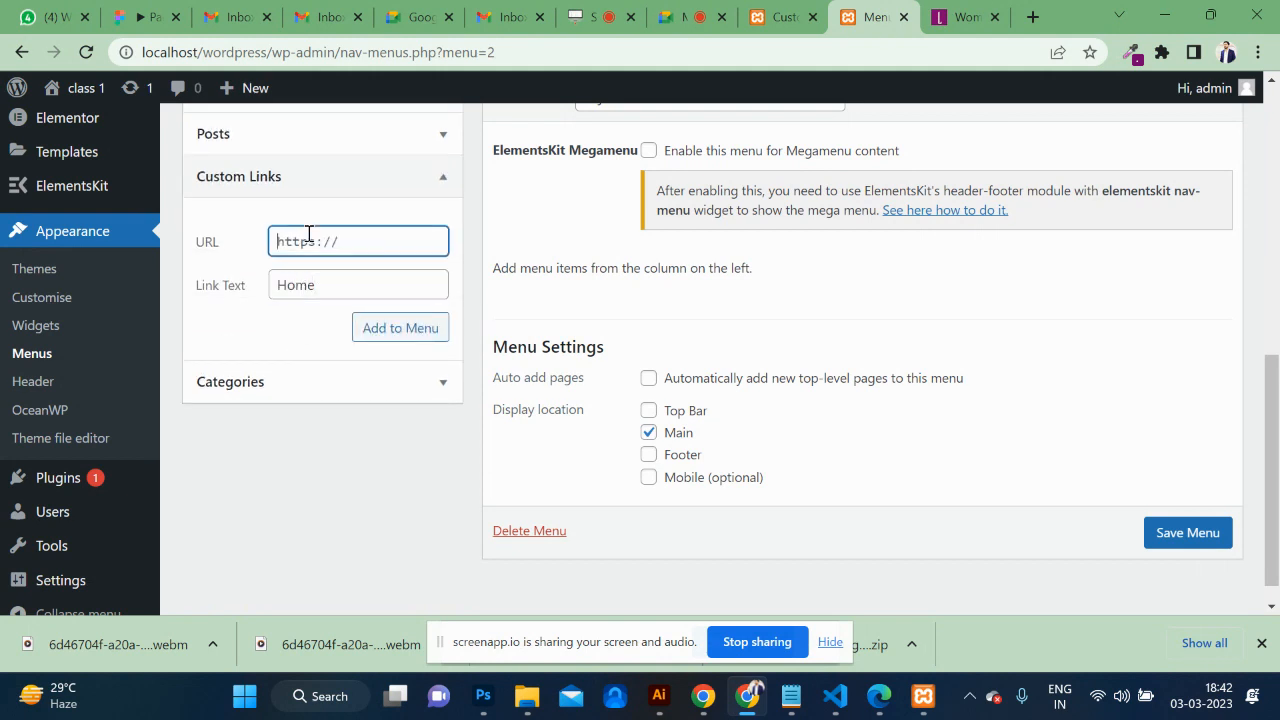
{"action": "type", "text": "#"}
{"action": "left_click", "coordinate": [394, 336]}
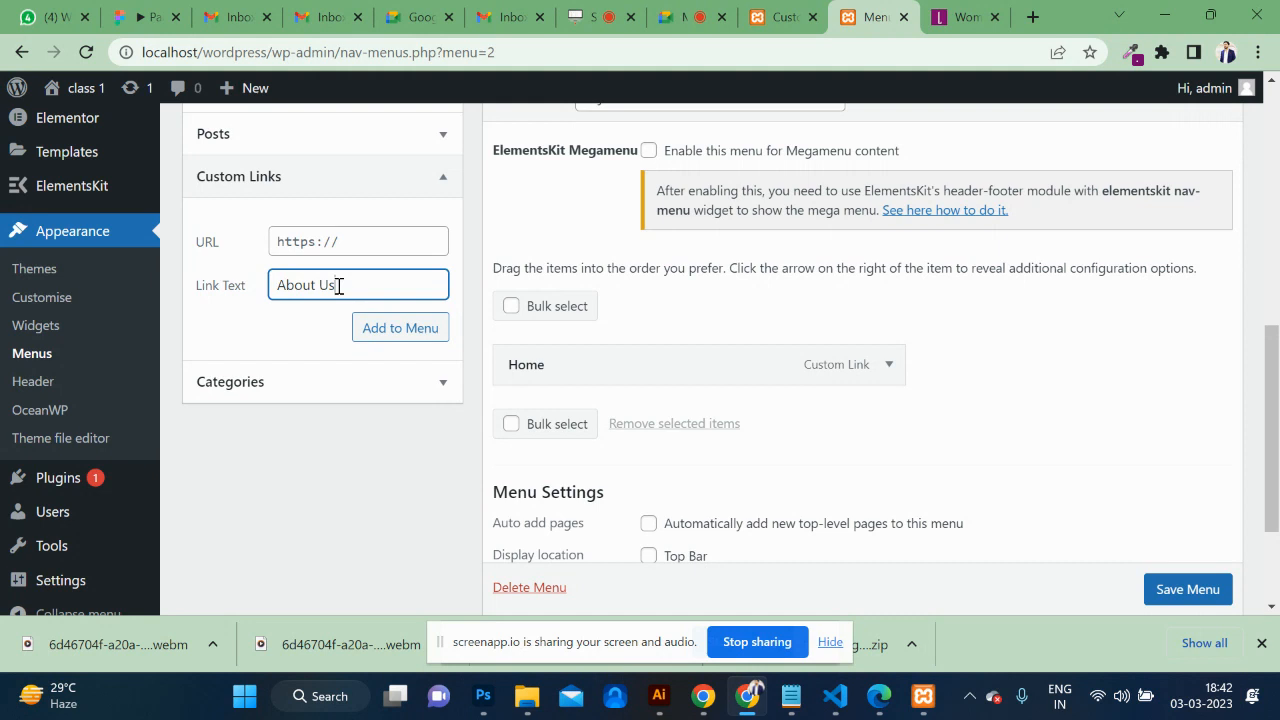
{"action": "left_click", "coordinate": [335, 255]}
{"action": "type", "text": "#"}
{"action": "left_click", "coordinate": [374, 328]}
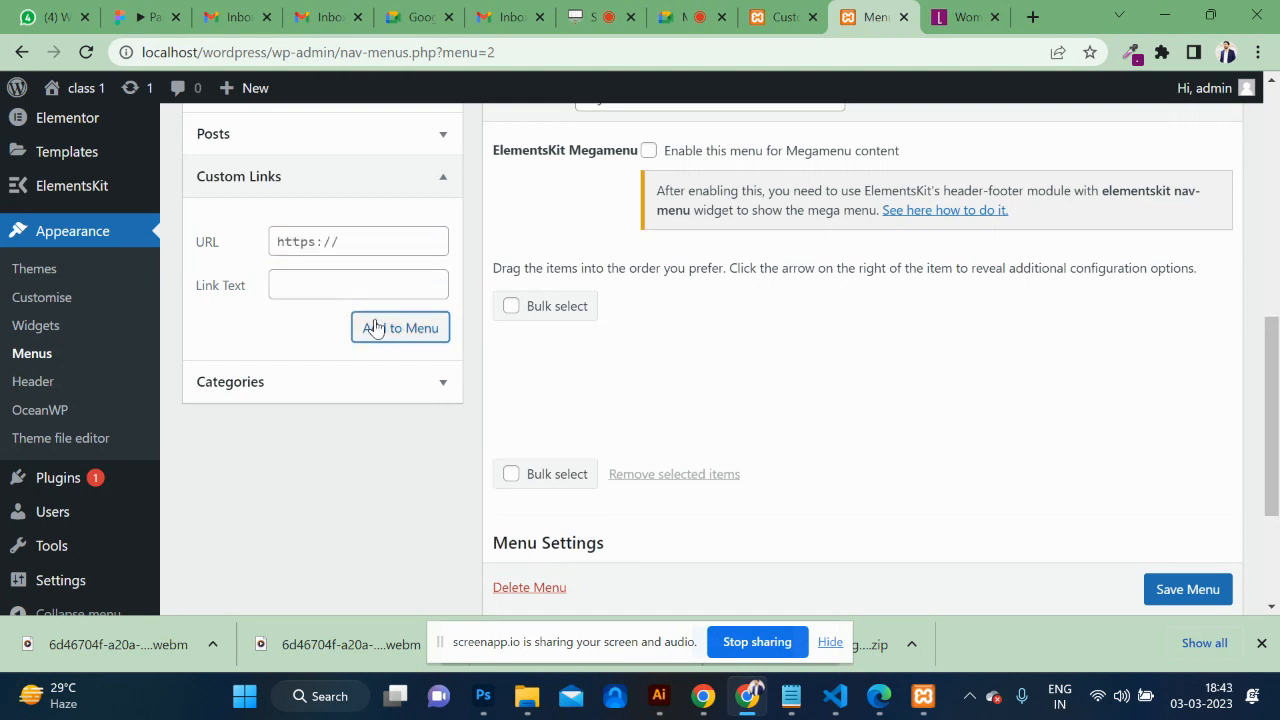
{"action": "left_click", "coordinate": [331, 281]}
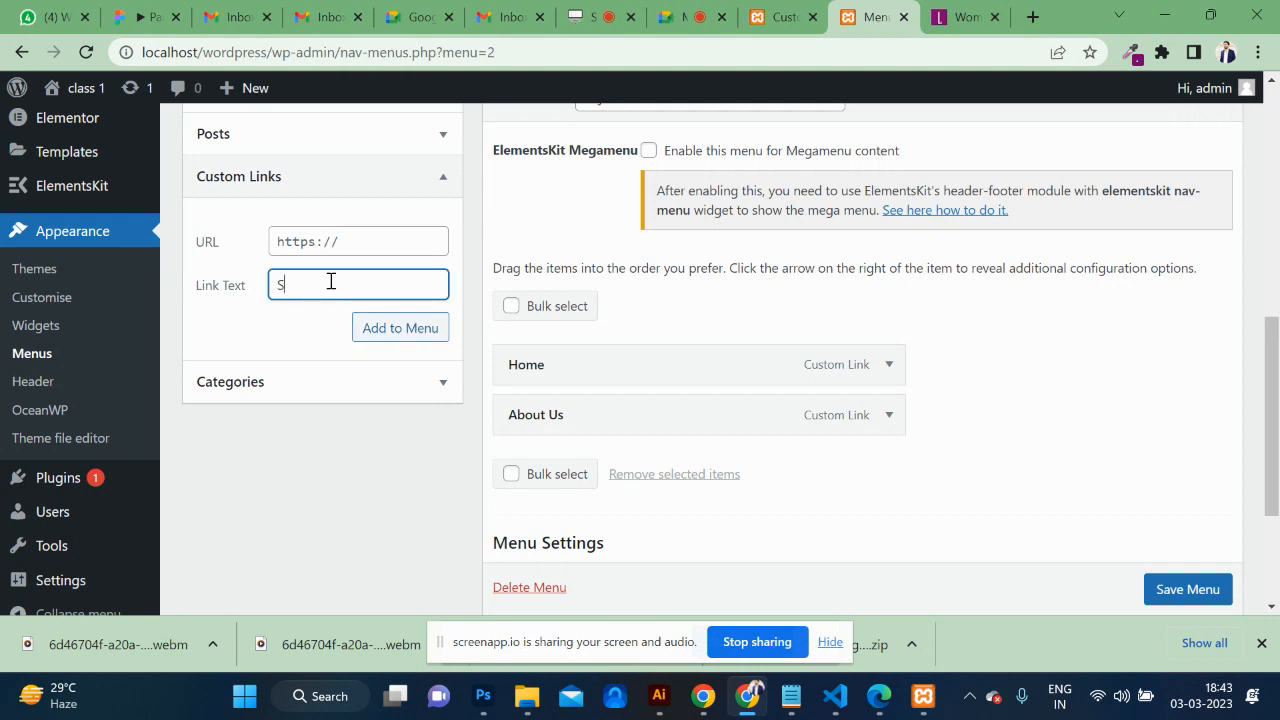
{"action": "left_click", "coordinate": [328, 252]}
{"action": "type", "text": "#"}
{"action": "left_click", "coordinate": [396, 334]}
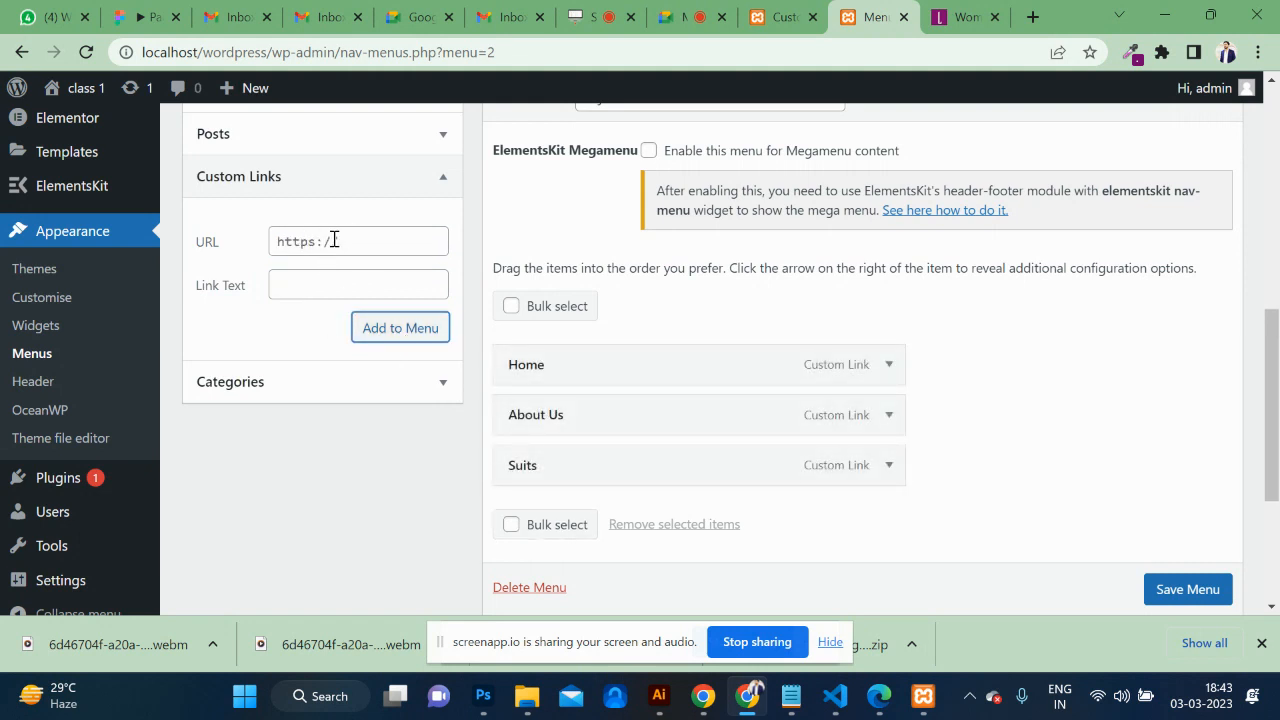
Add Products and Contact Us as custom links with '#' URLs.
{"action": "left_click", "coordinate": [348, 280]}
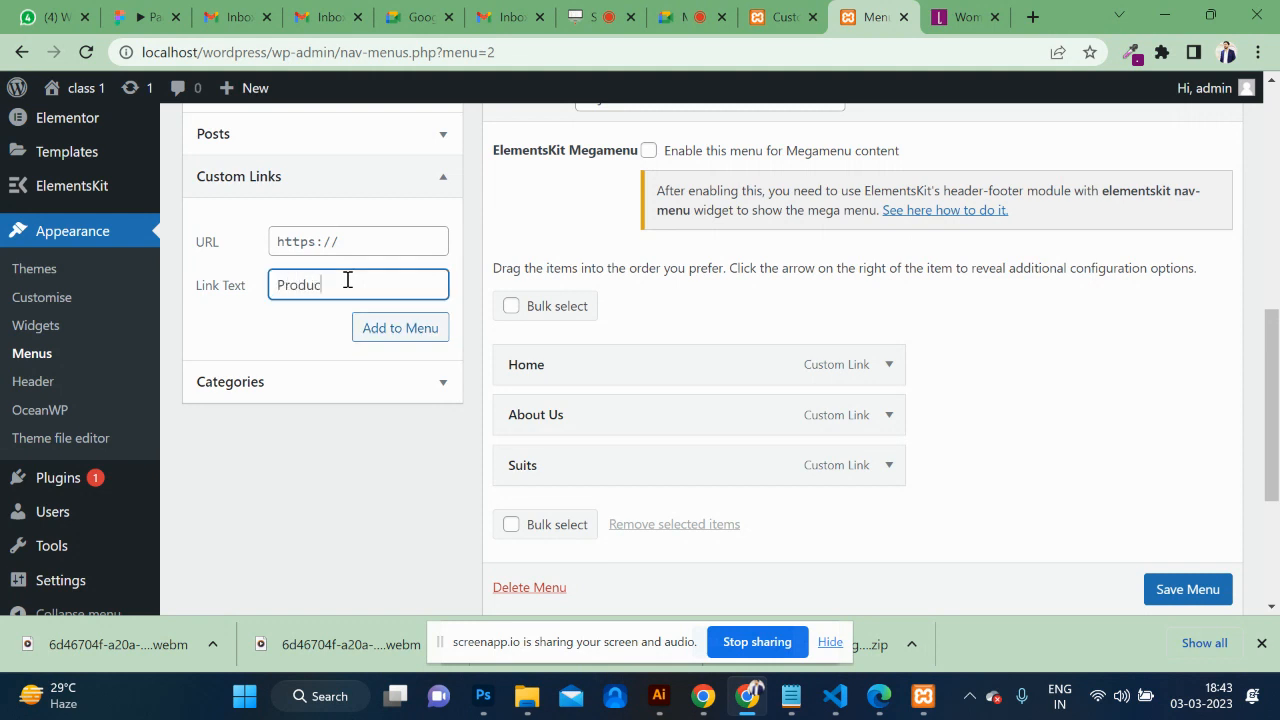
{"action": "left_click", "coordinate": [338, 246]}
{"action": "type", "text": "#"}
{"action": "left_click", "coordinate": [409, 330]}
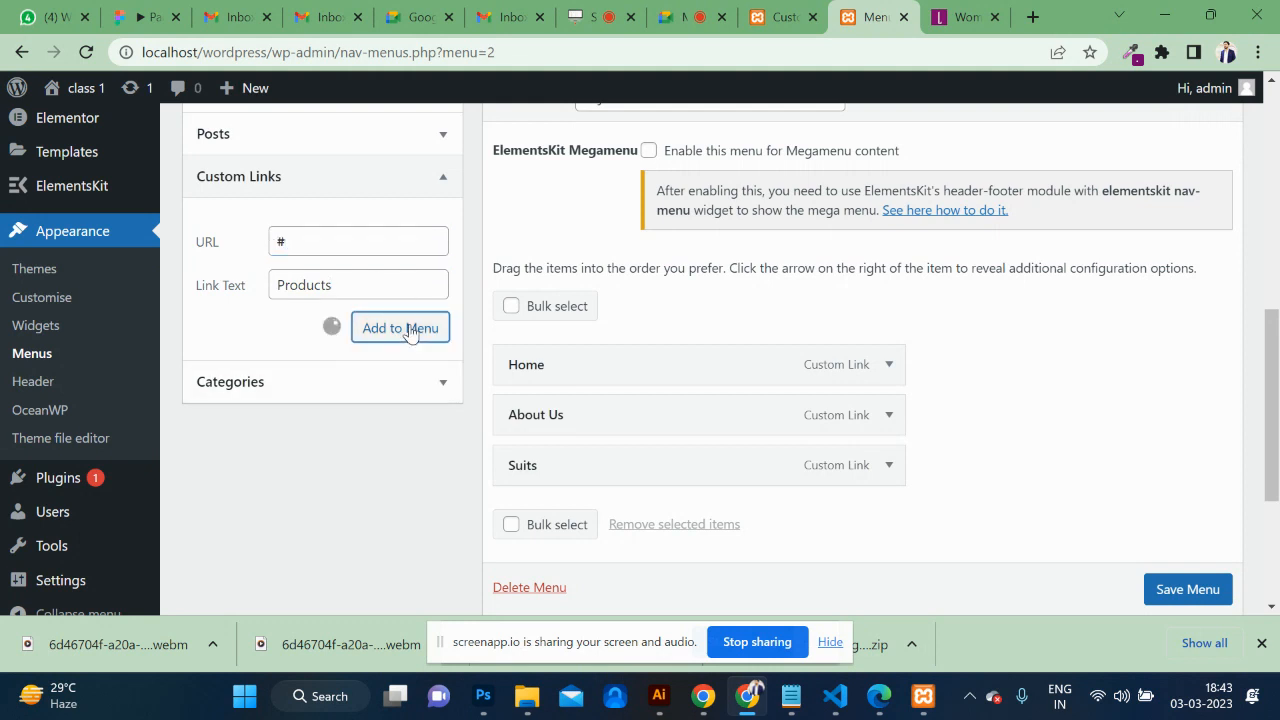
{"action": "left_click", "coordinate": [360, 289]}
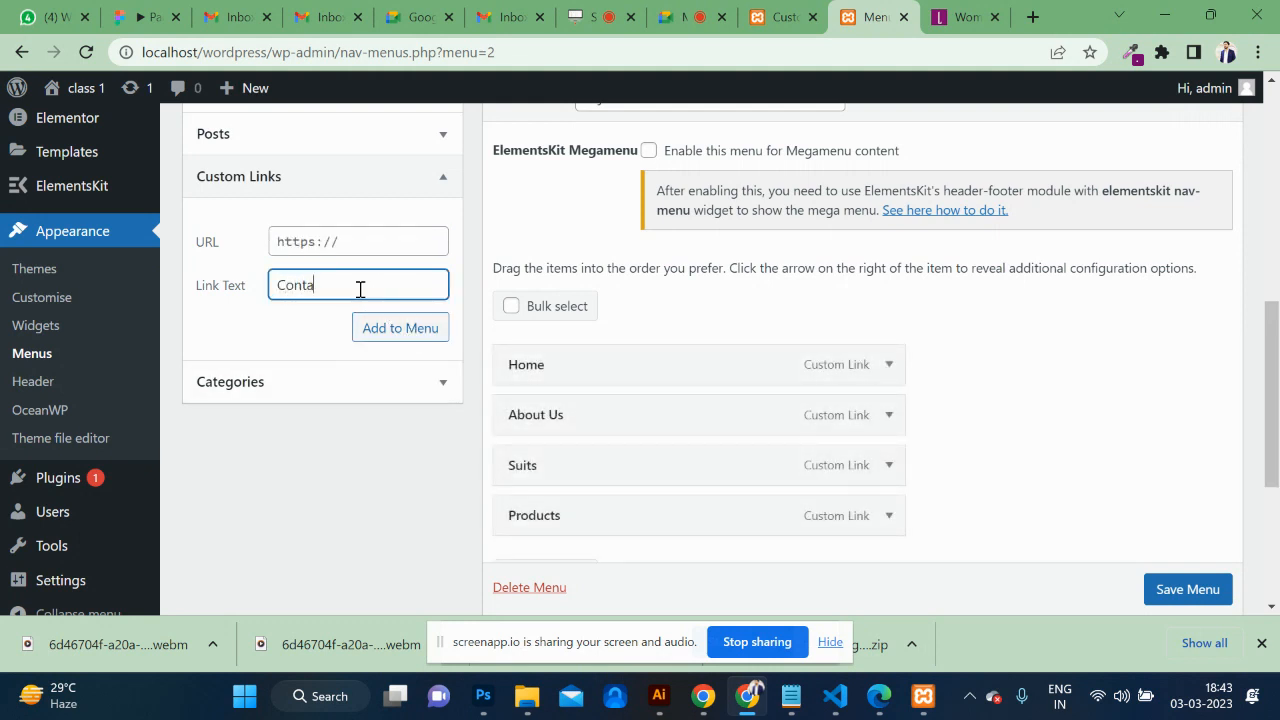
{"action": "left_click", "coordinate": [337, 232]}
{"action": "type", "text": "#"}
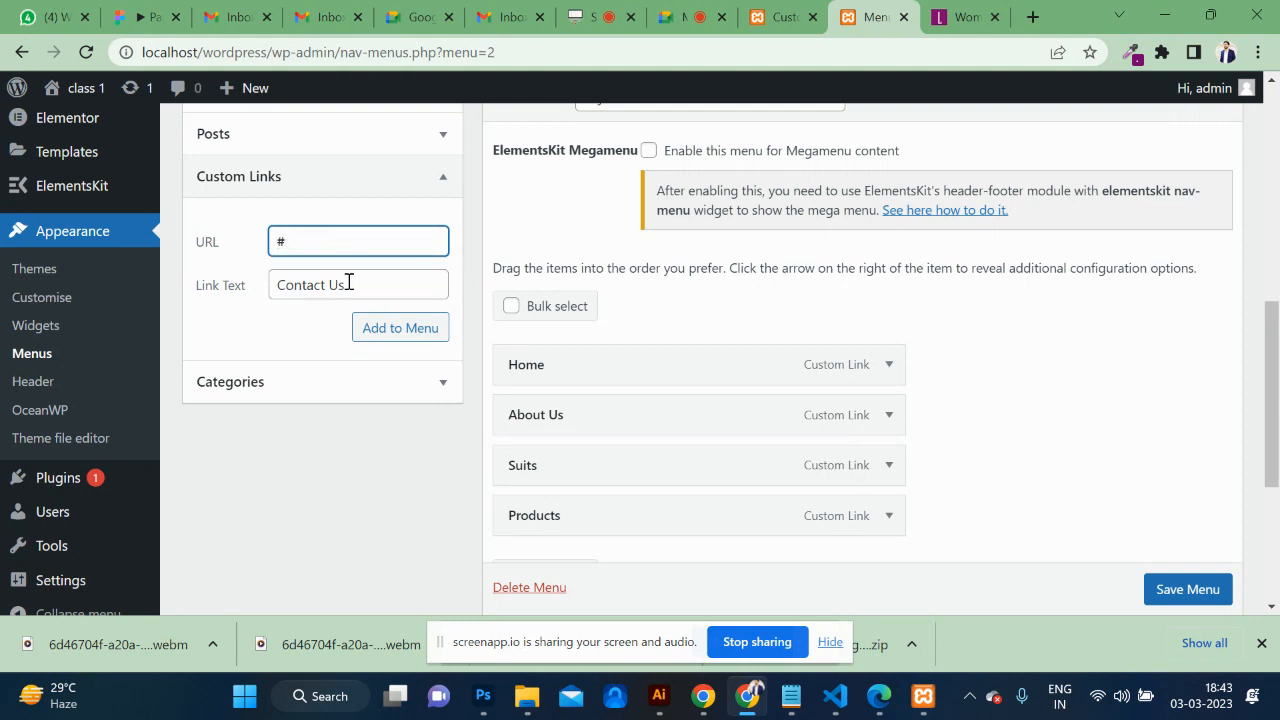
{"action": "left_click", "coordinate": [390, 327]}
{"action": "mouse_move", "coordinate": [62, 92]}
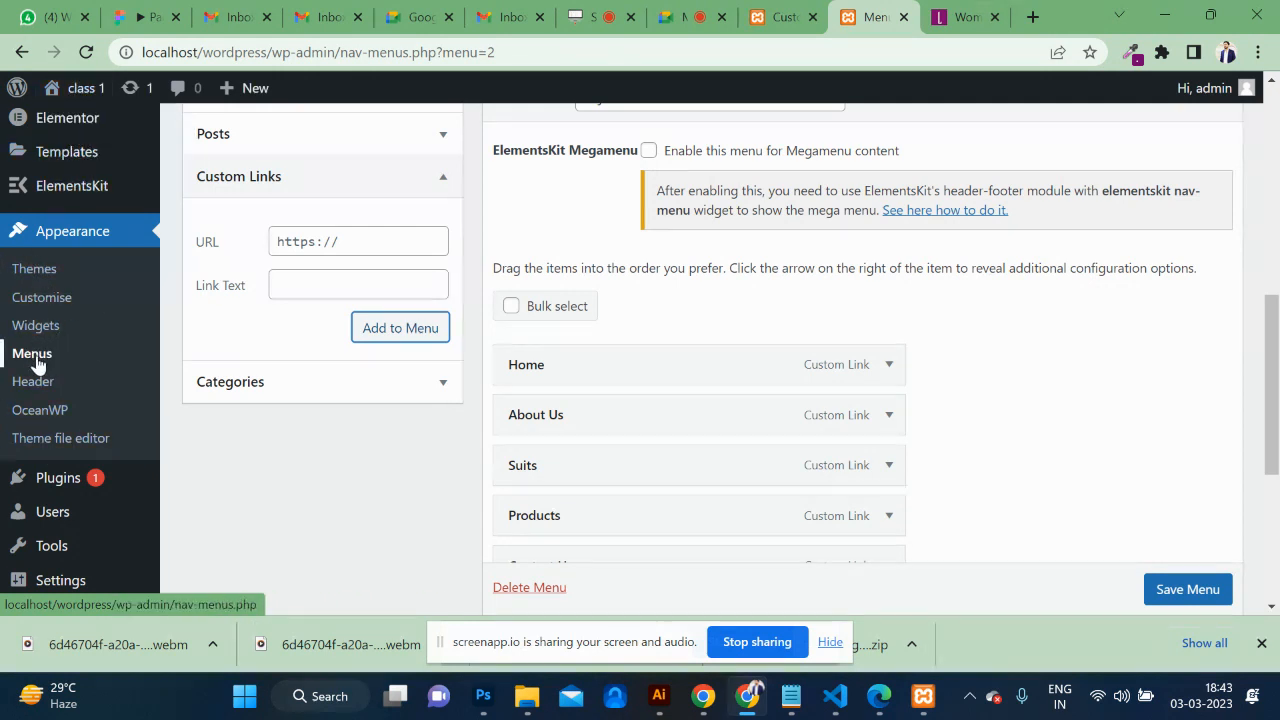
{"action": "scroll", "coordinate": [543, 430], "scroll_direction": "down", "scroll_amount": 2}
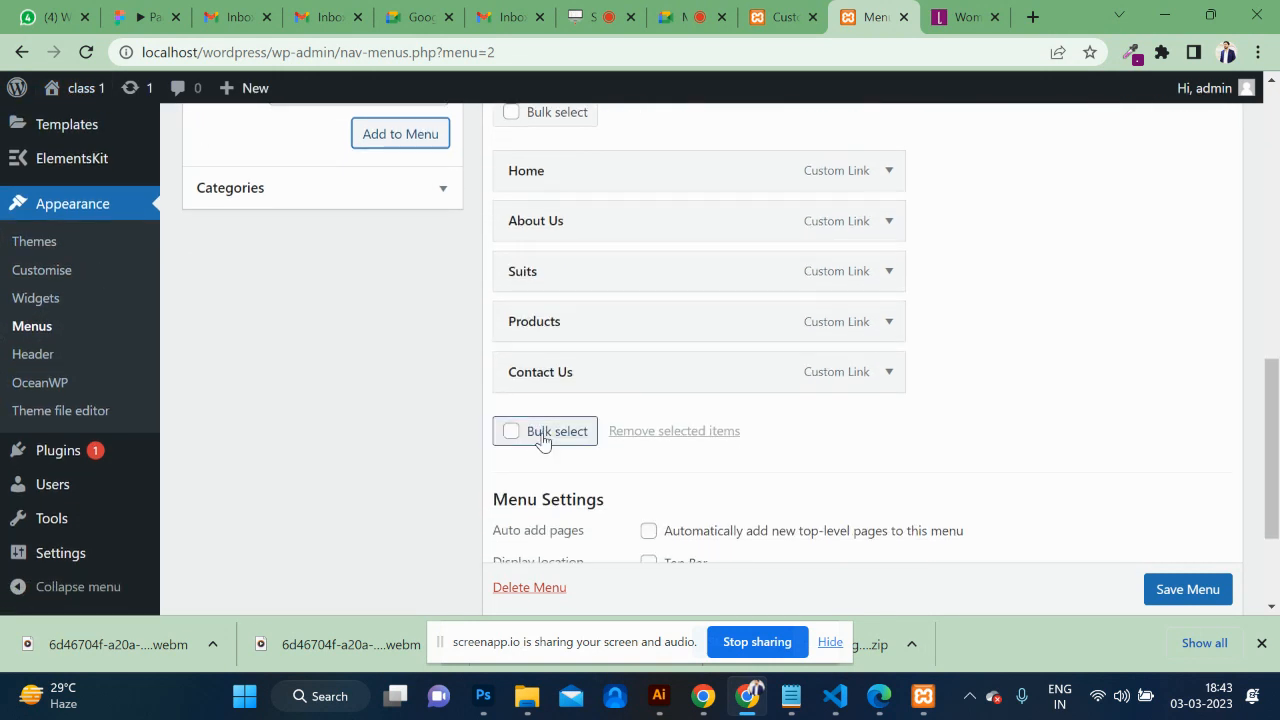
Save the najksdfh menu with its five links.
{"action": "left_click", "coordinate": [1189, 590]}
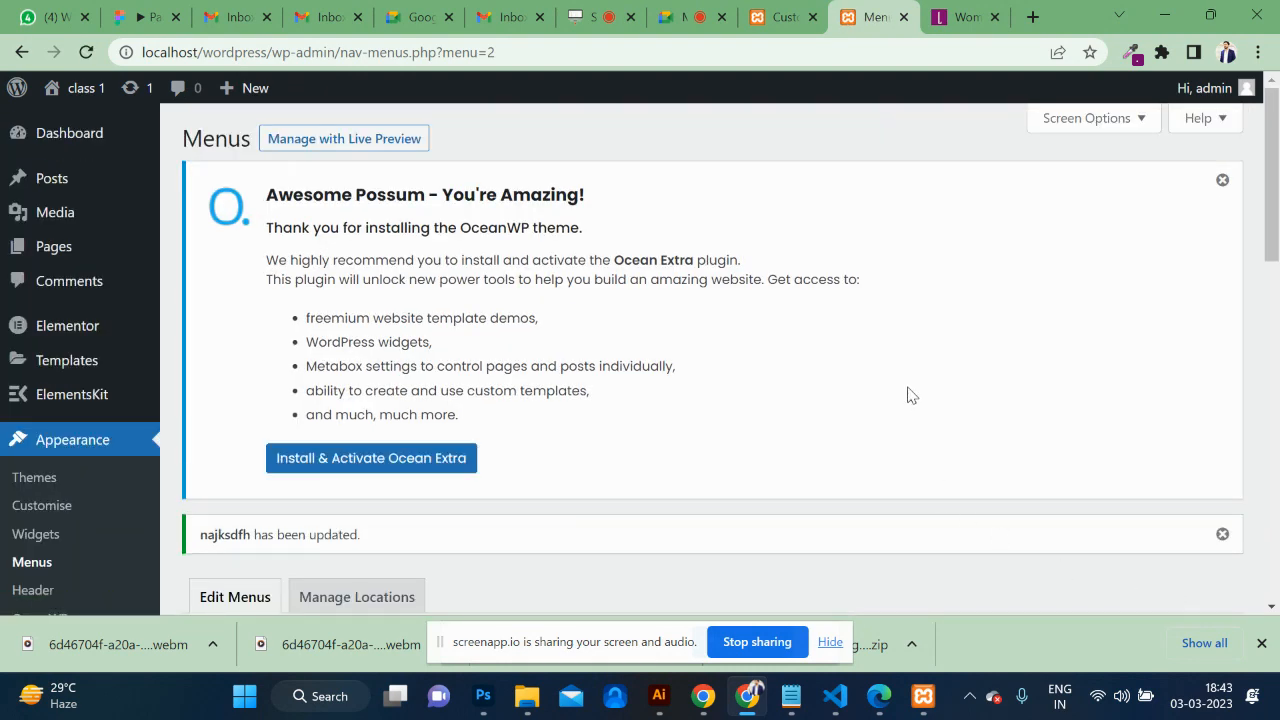
{"action": "left_click", "coordinate": [962, 16]}
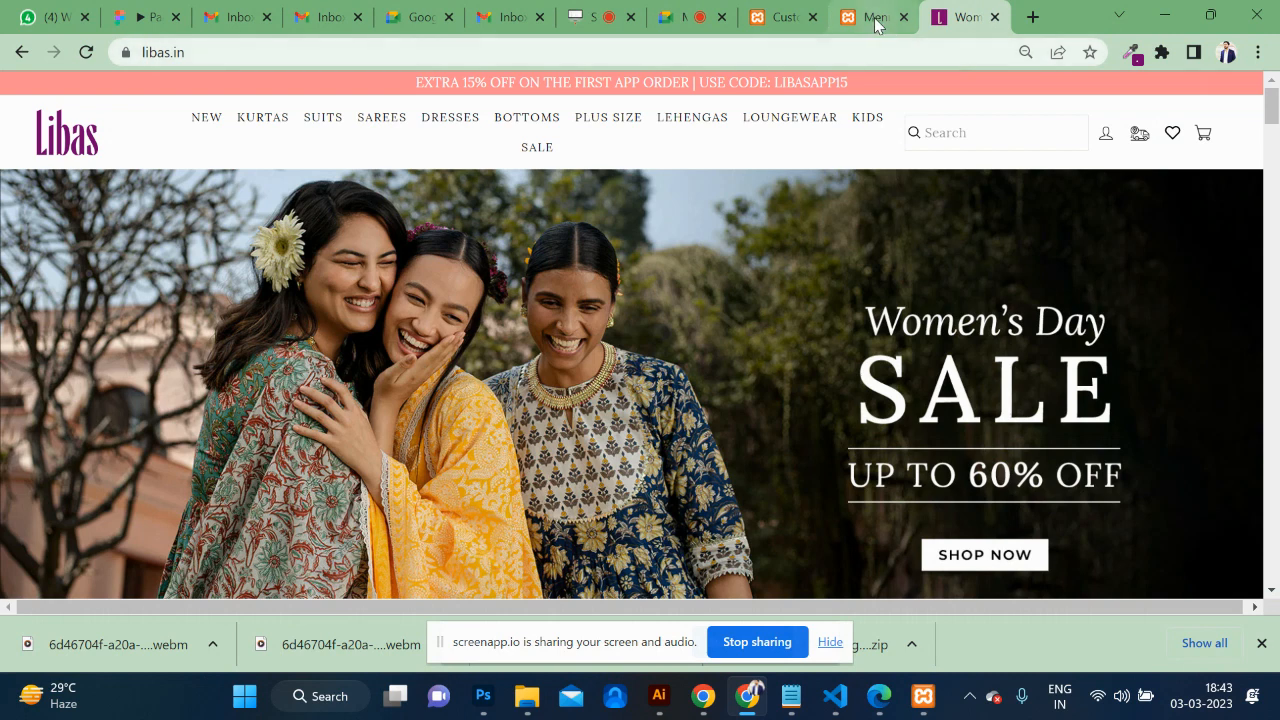
{"action": "left_click", "coordinate": [779, 16]}
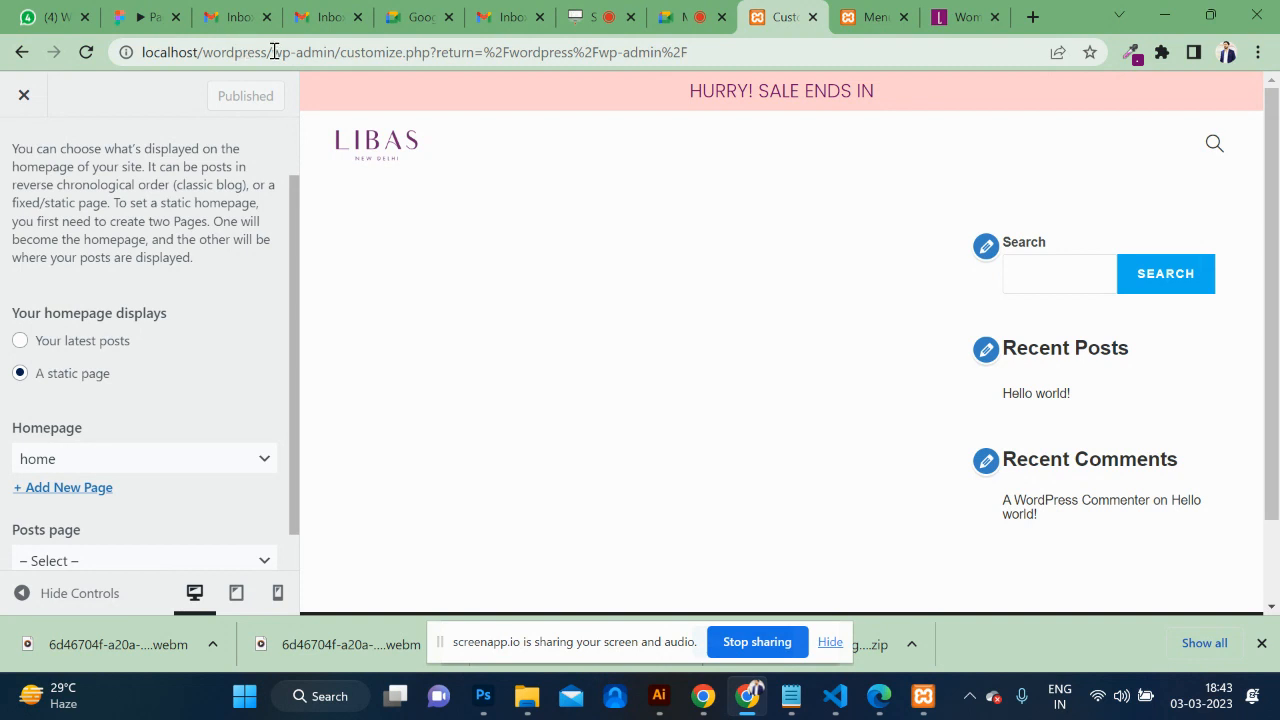
Load the front page at localhost/wordpress/ and bring up the Edit with Elementor options.
{"action": "left_click_drag", "start_coordinate": [273, 52], "coordinate": [1121, 33]}
{"action": "key", "text": "BackSpace"}
{"action": "key", "text": "Return"}
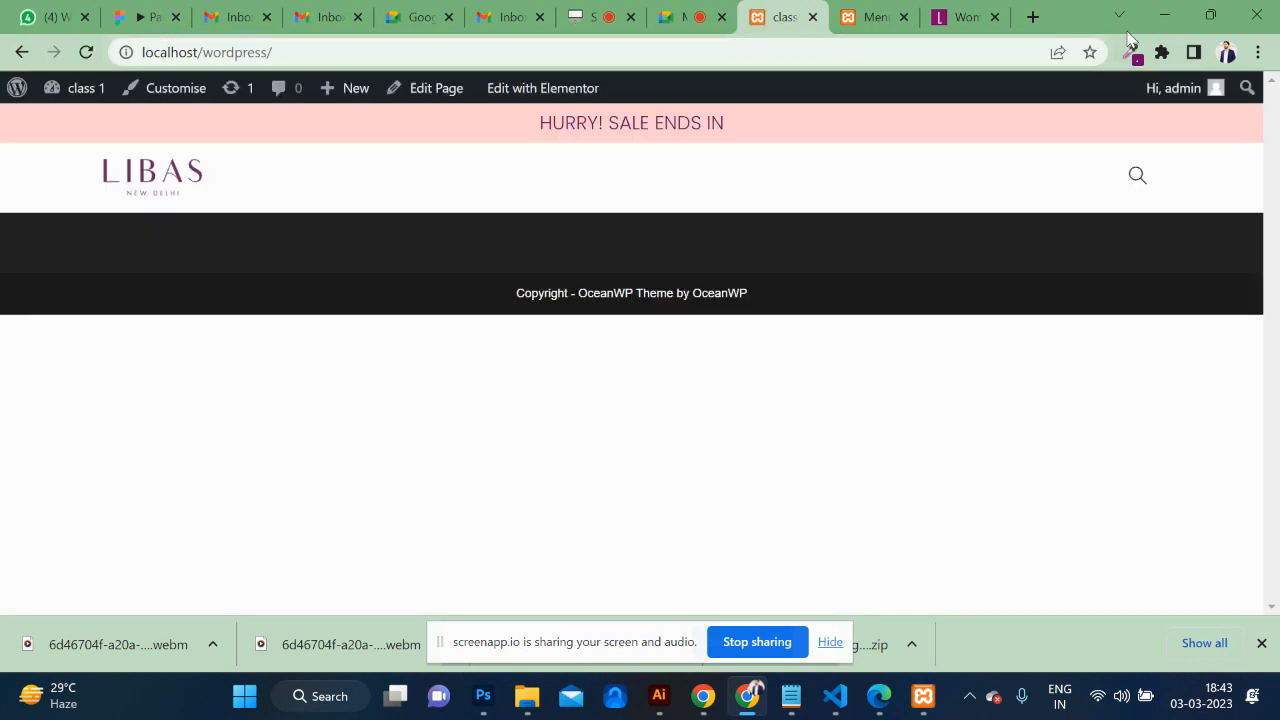
{"action": "left_click_drag", "start_coordinate": [282, 54], "coordinate": [346, 51]}
{"action": "mouse_move", "coordinate": [542, 88]}
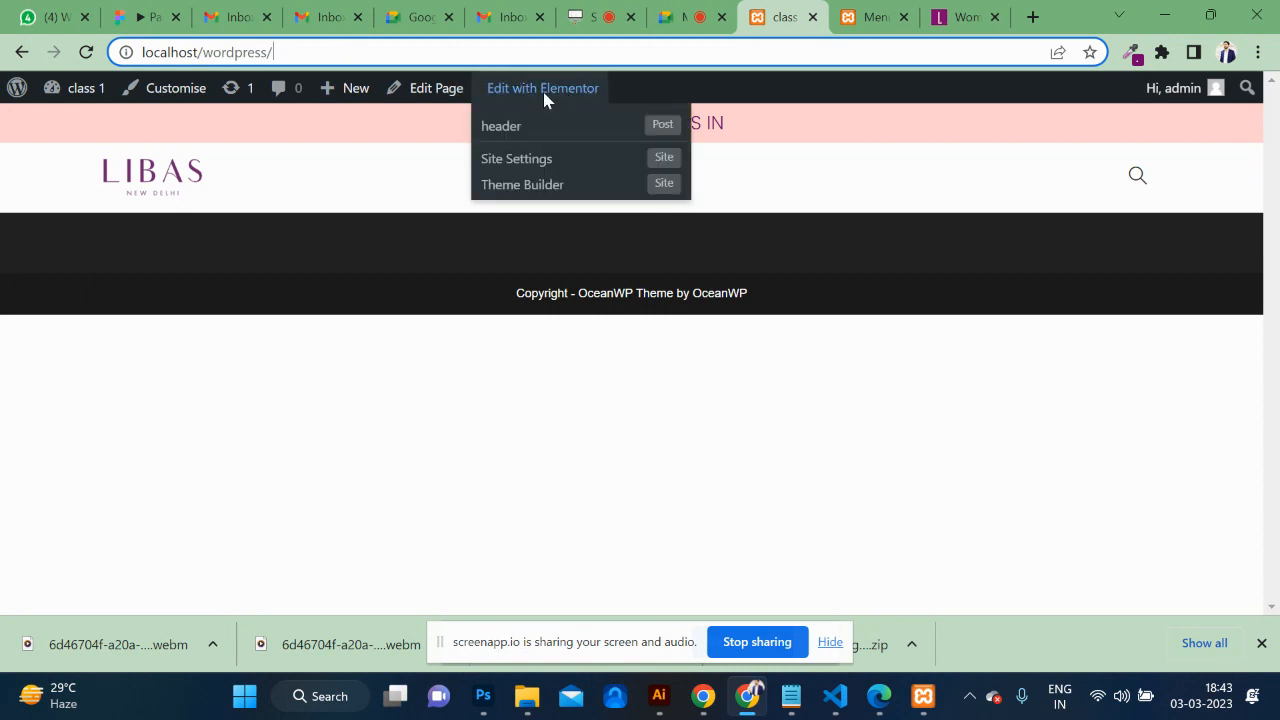
Place an ElementsKit Nav Menu showing 'najksdfh' beside the header logo and update.
{"action": "left_click", "coordinate": [500, 128]}
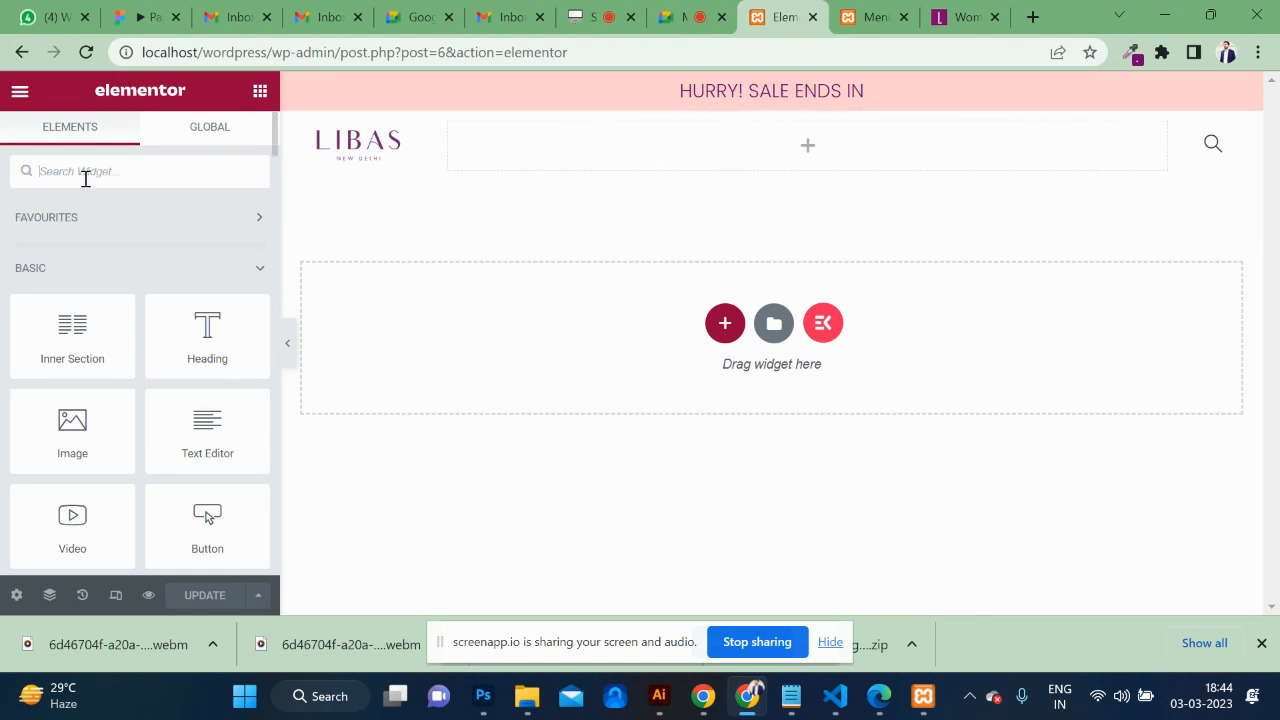
{"action": "type", "text": "menu"}
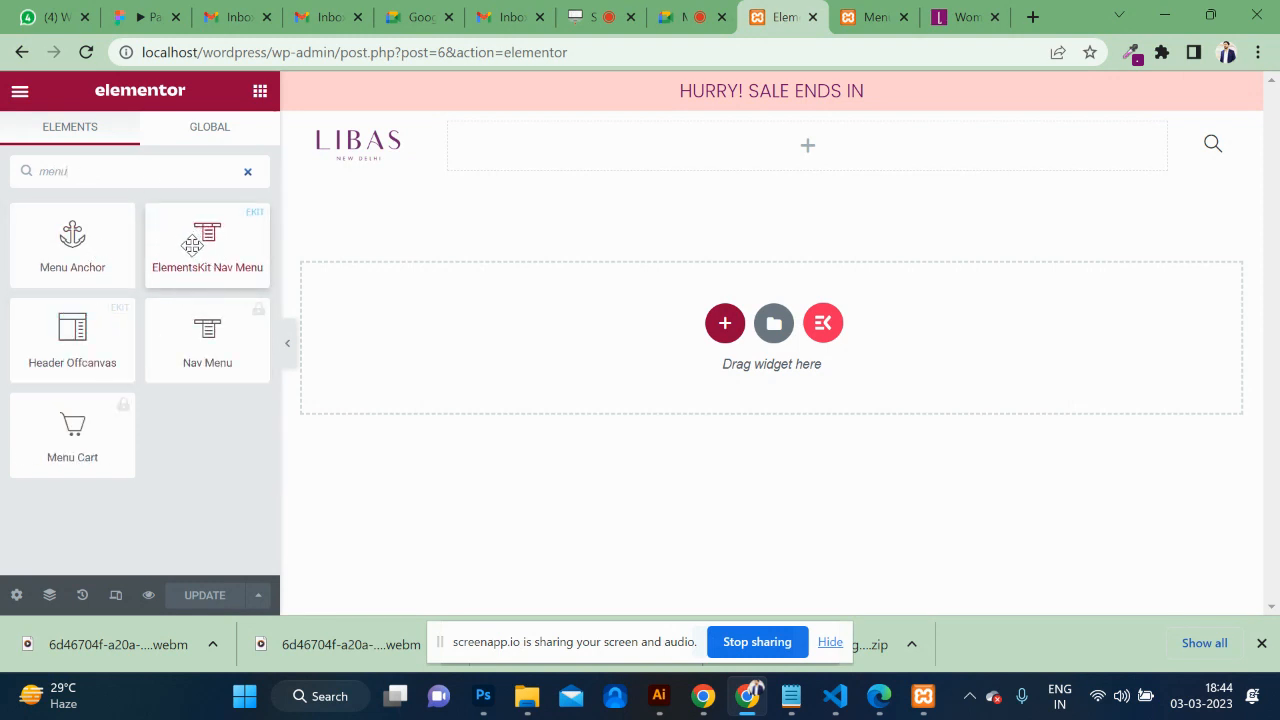
{"action": "left_click_drag", "start_coordinate": [192, 245], "coordinate": [709, 154]}
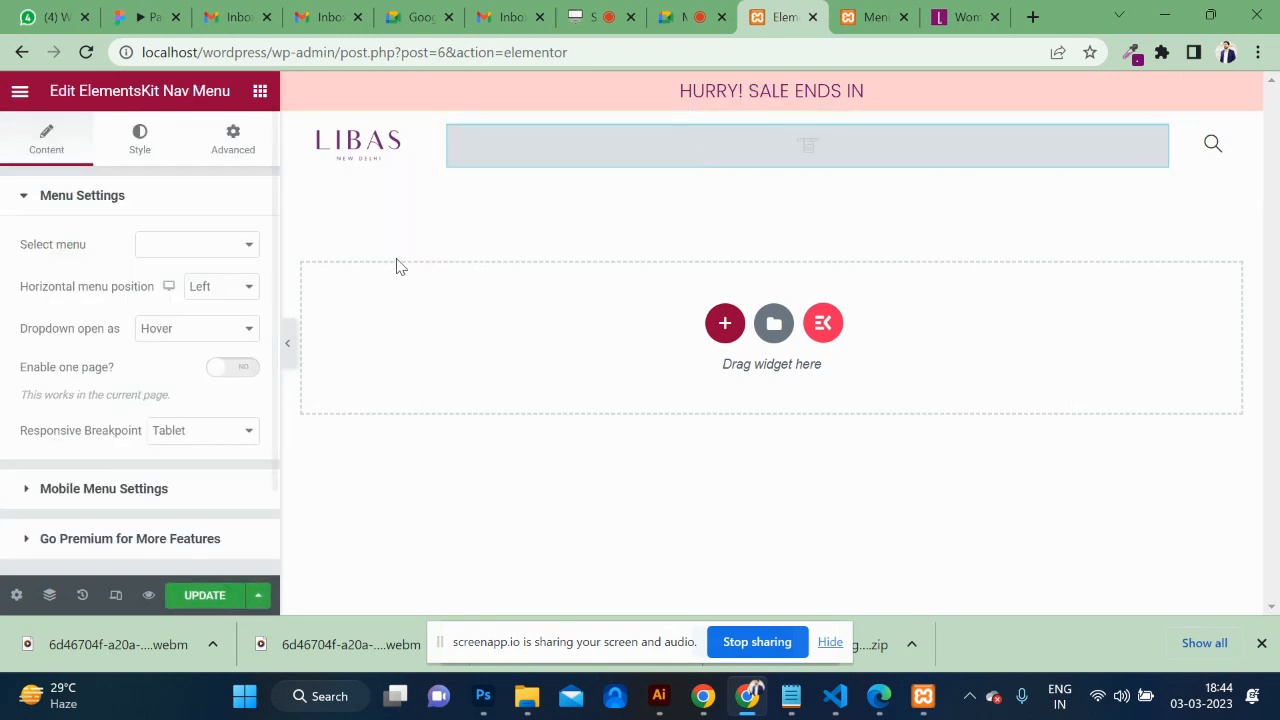
{"action": "left_click", "coordinate": [237, 249]}
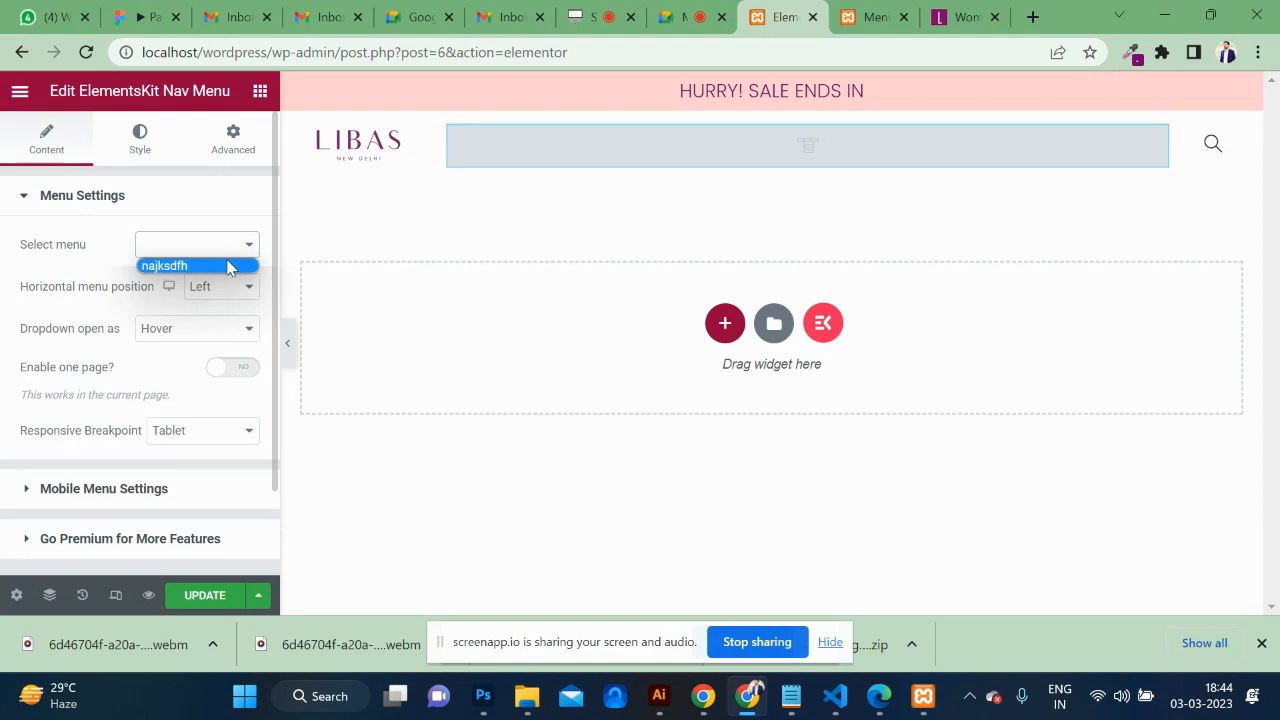
{"action": "left_click", "coordinate": [228, 266]}
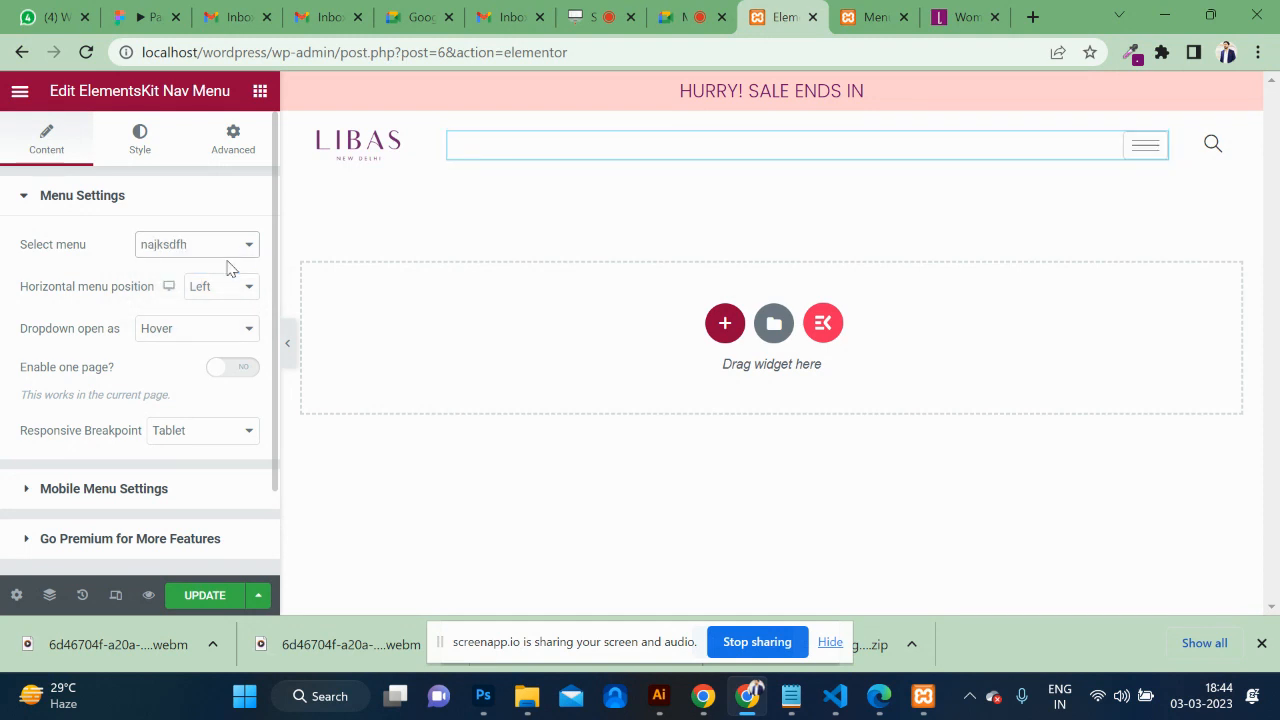
{"action": "left_click", "coordinate": [196, 598]}
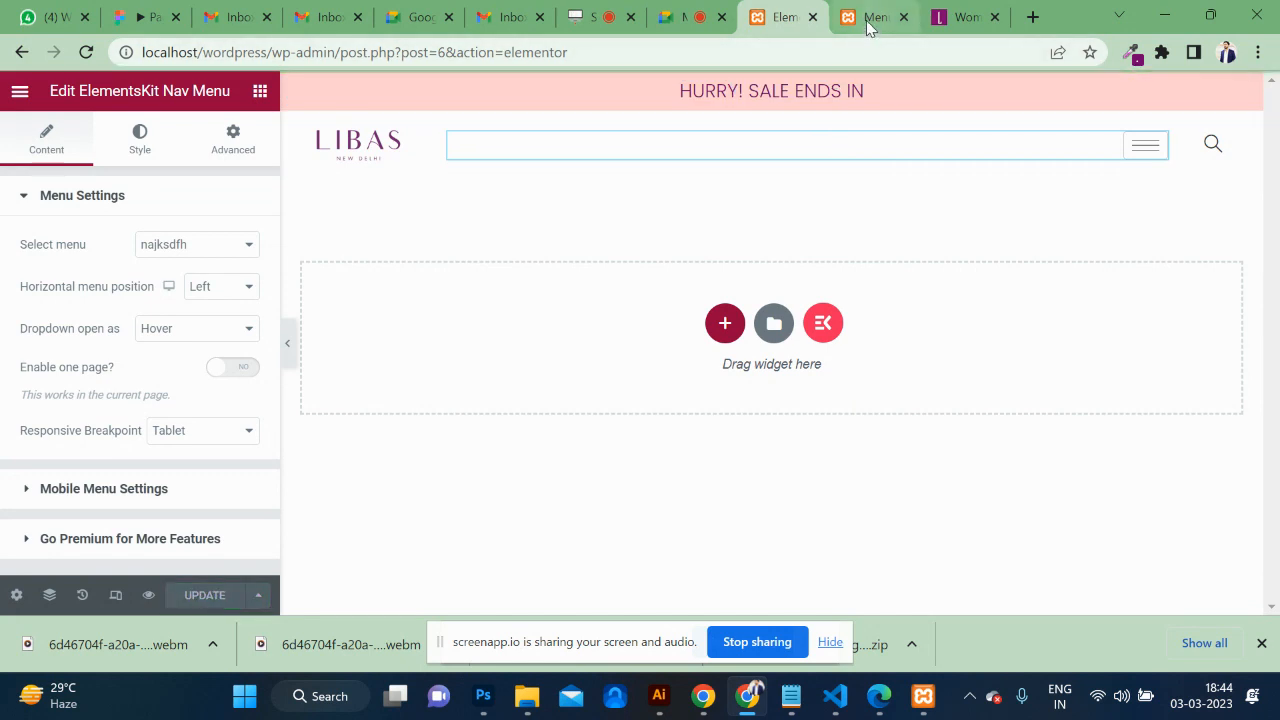
{"action": "left_click", "coordinate": [868, 24]}
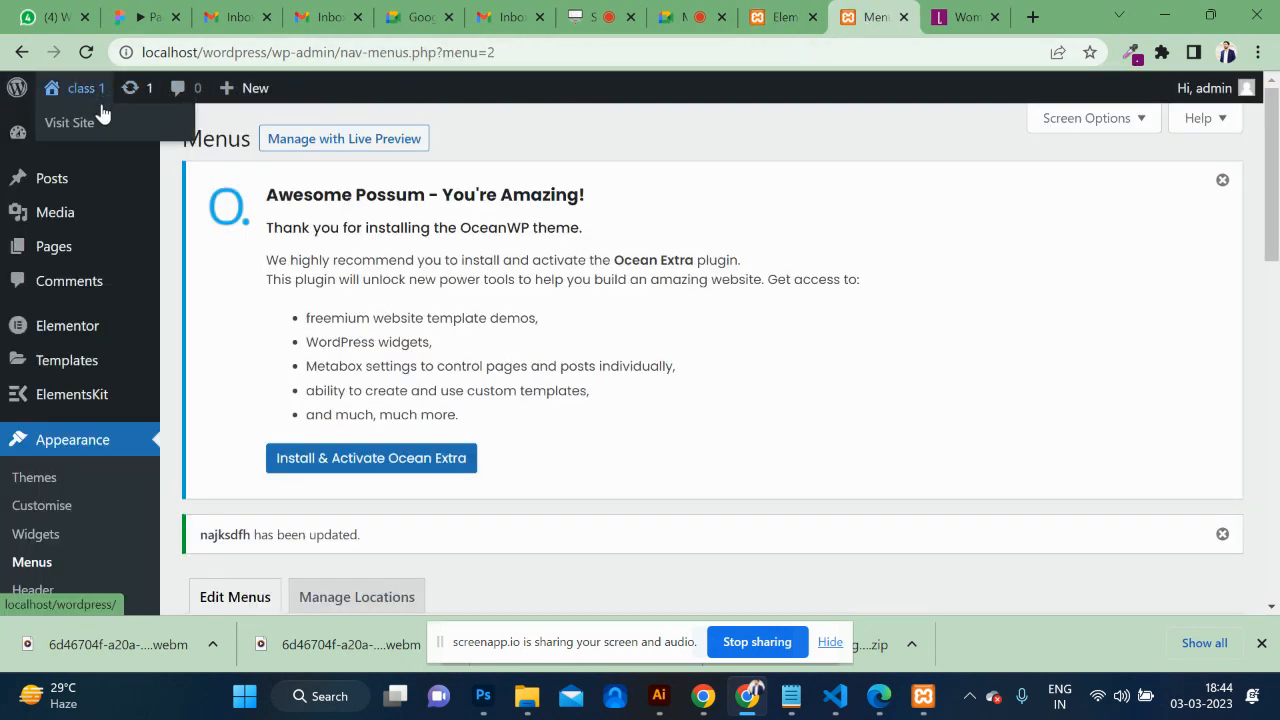
Check the five menu links in the live header, then switch to the WhatsApp tab.
{"action": "left_click", "coordinate": [92, 124]}
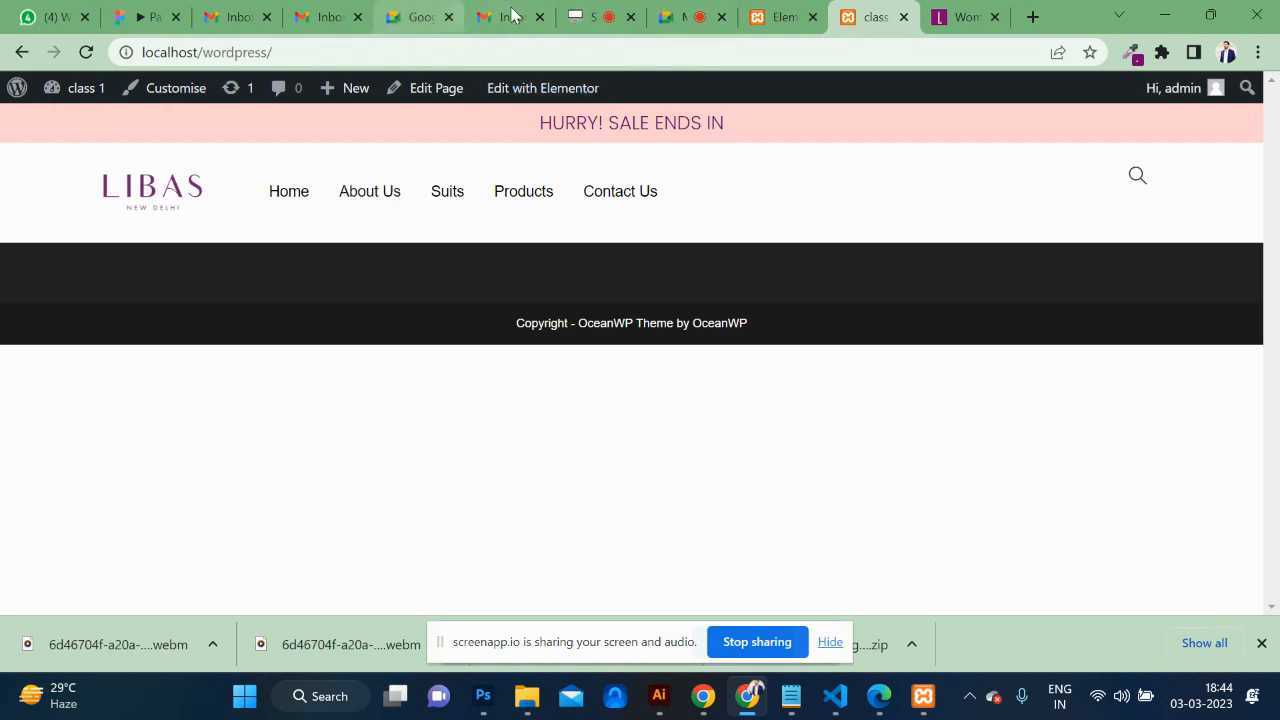
{"action": "left_click", "coordinate": [55, 15]}
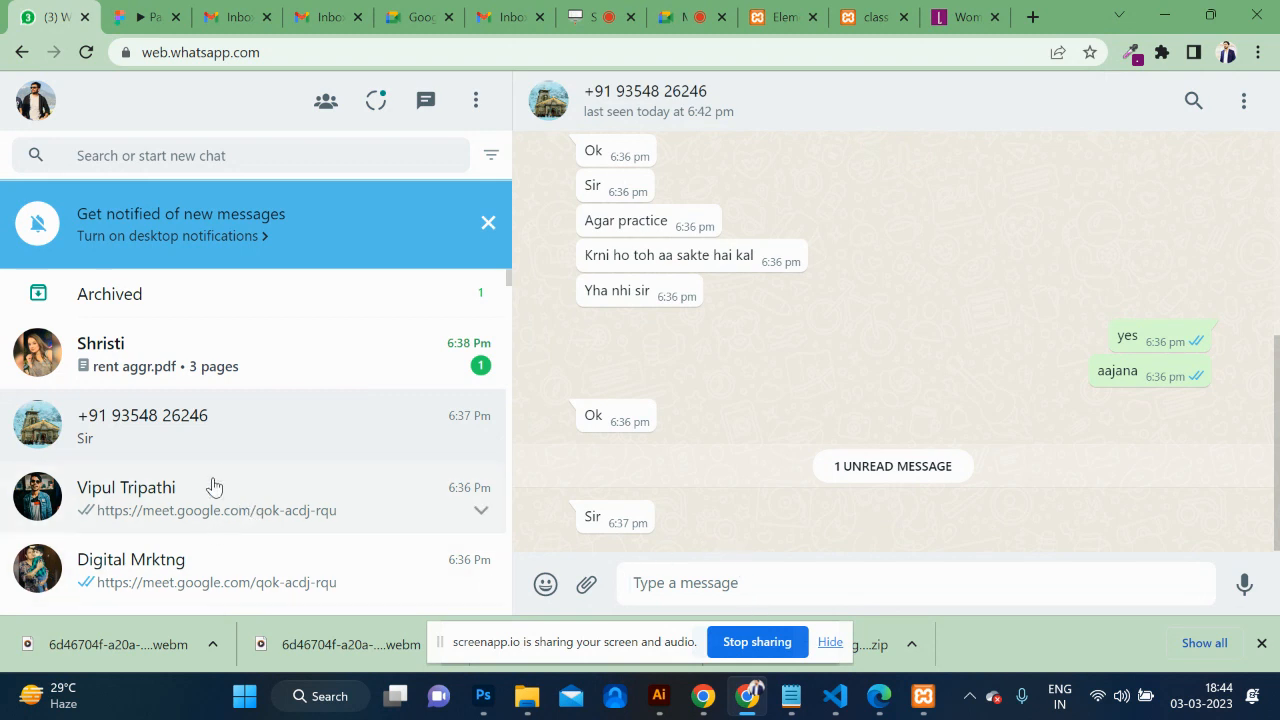
Copy the Google Meet link from the last message of a chat.
{"action": "left_click", "coordinate": [220, 513]}
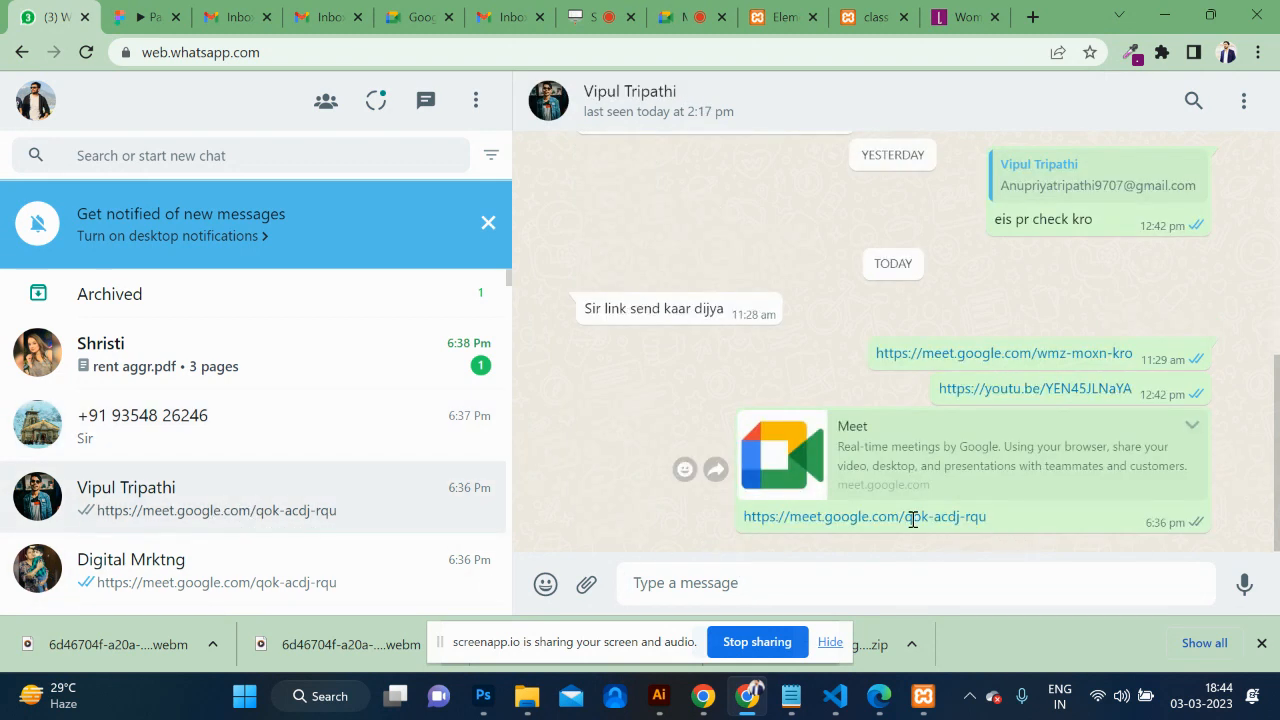
{"action": "left_click_drag", "start_coordinate": [989, 518], "coordinate": [746, 518]}
{"action": "key", "text": "ctrl+c"}
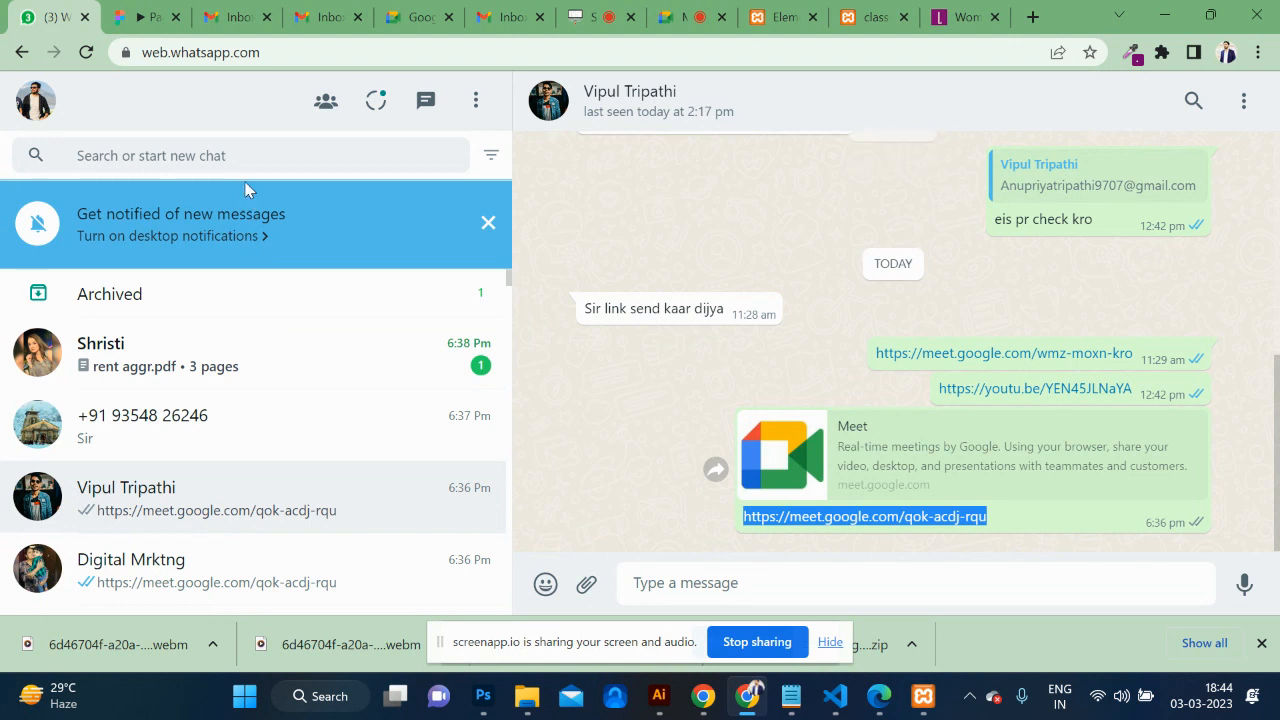
{"action": "left_click", "coordinate": [240, 157]}
{"action": "type", "text": "i"}
{"action": "key", "text": "Escape"}
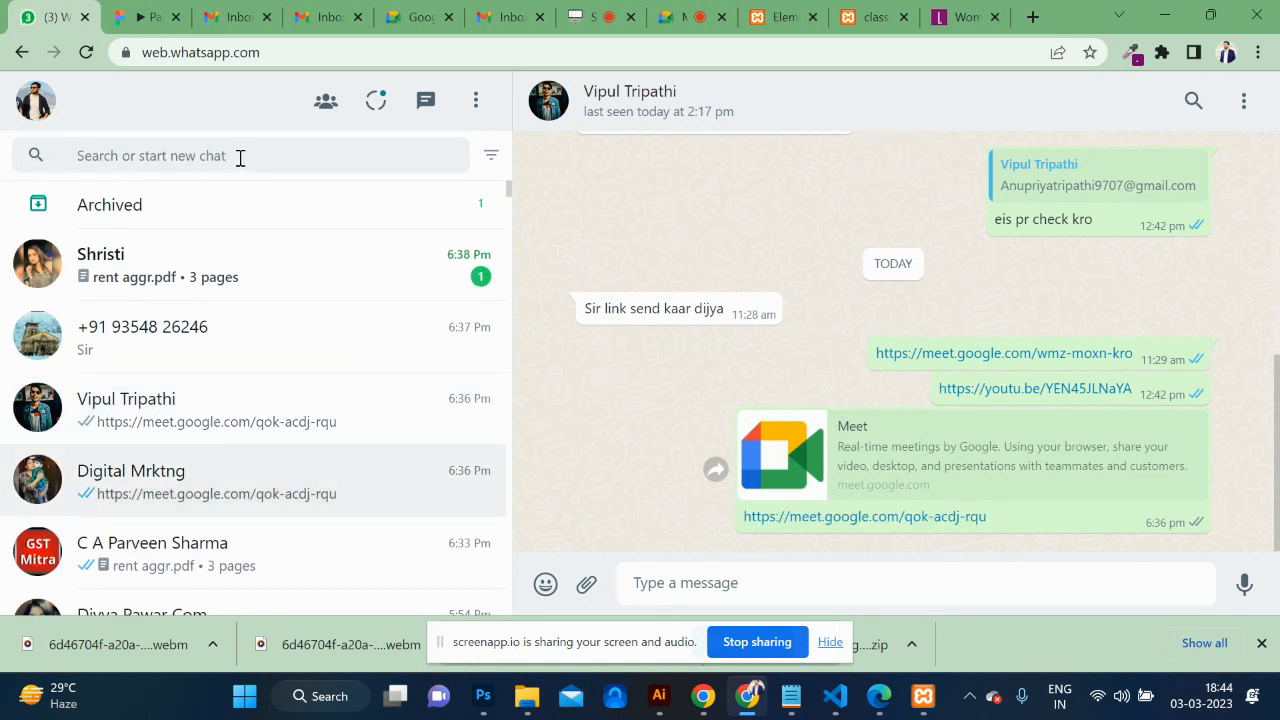
{"action": "key", "text": "Return"}
{"action": "type", "text": "v"}
Send the Meet link to the Javascript Class group, then return to the WordPress site.
{"action": "left_click", "coordinate": [216, 157]}
{"action": "type", "text": "jav"}
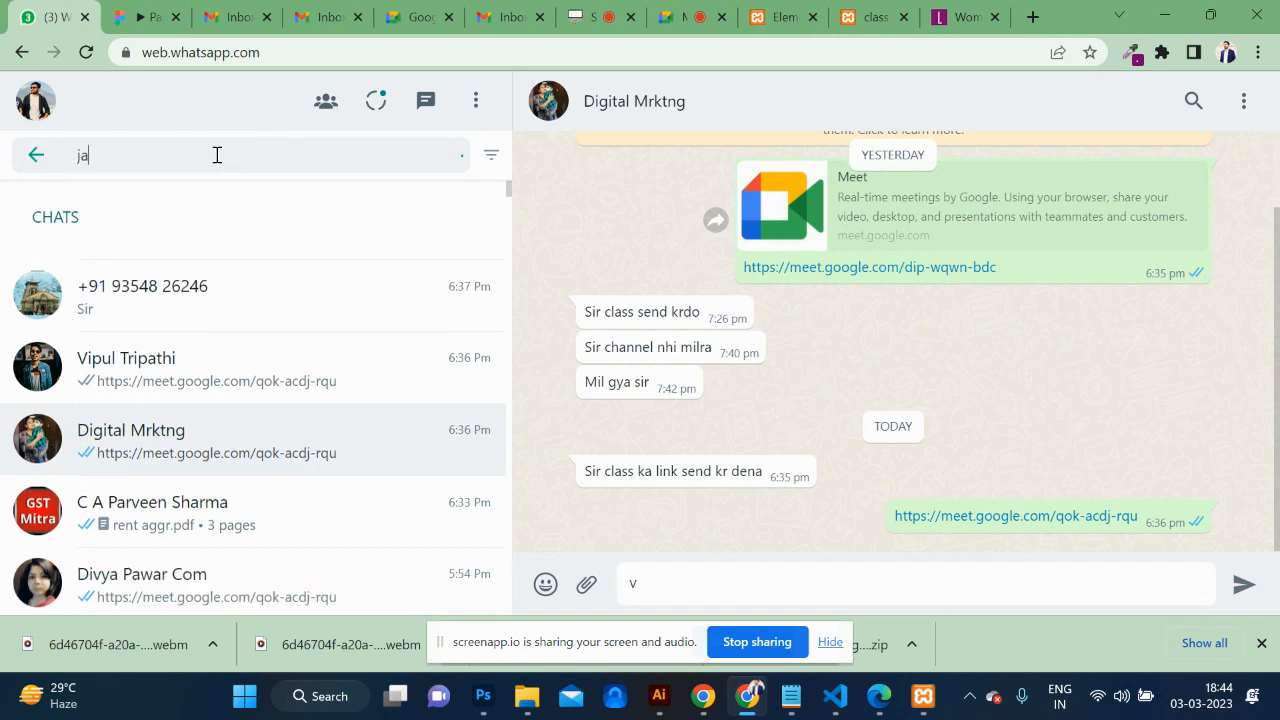
{"action": "left_click", "coordinate": [229, 304]}
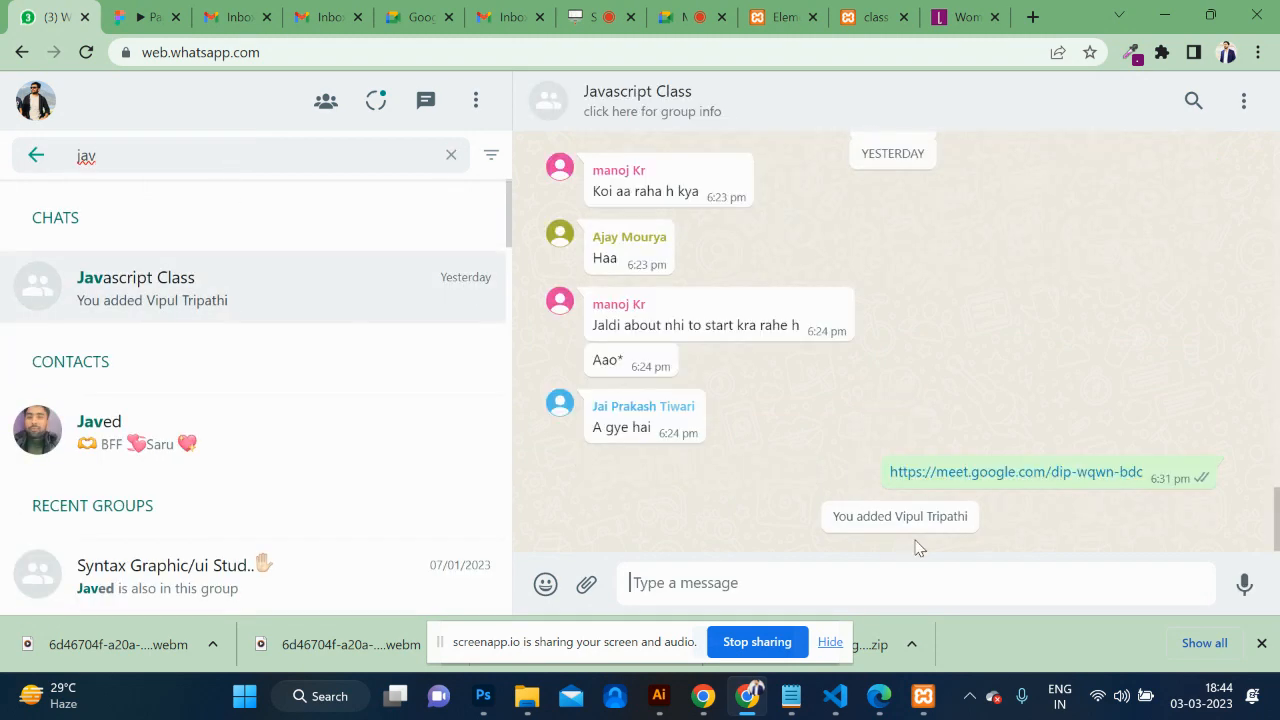
{"action": "key", "text": "ctrl+v"}
{"action": "key", "text": "Return"}
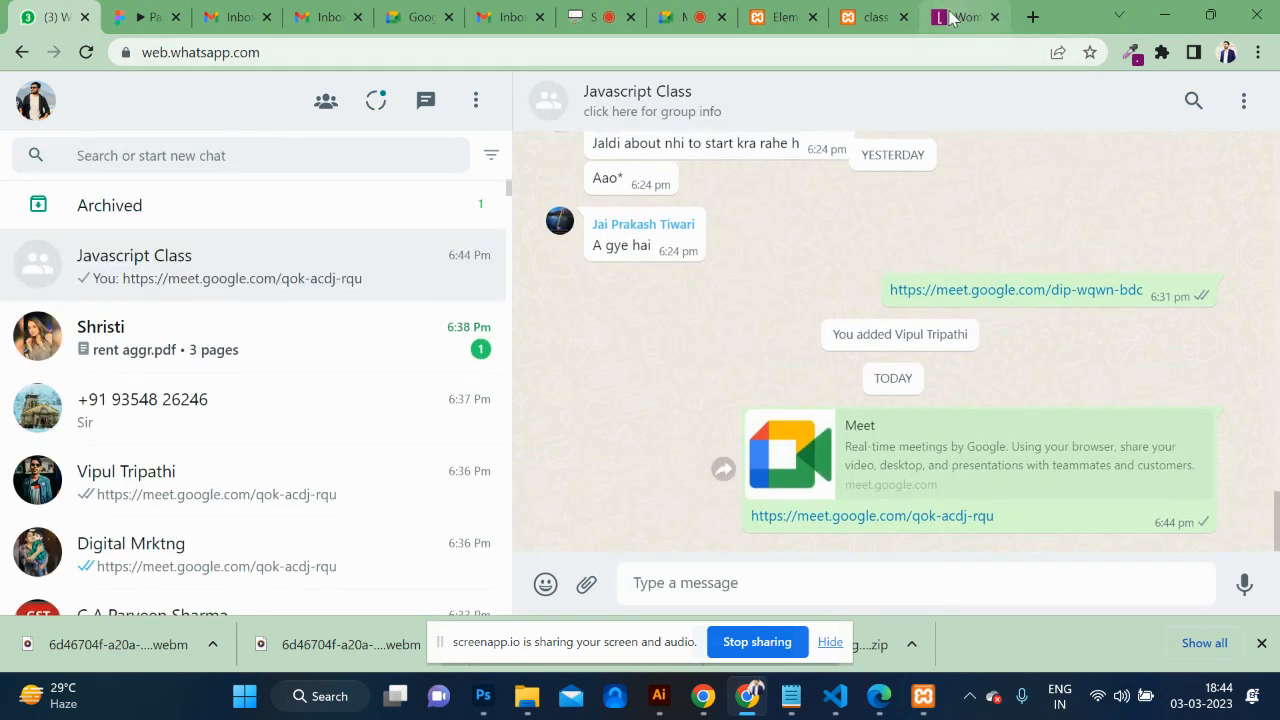
{"action": "left_click", "coordinate": [965, 17]}
{"action": "left_click", "coordinate": [870, 17]}
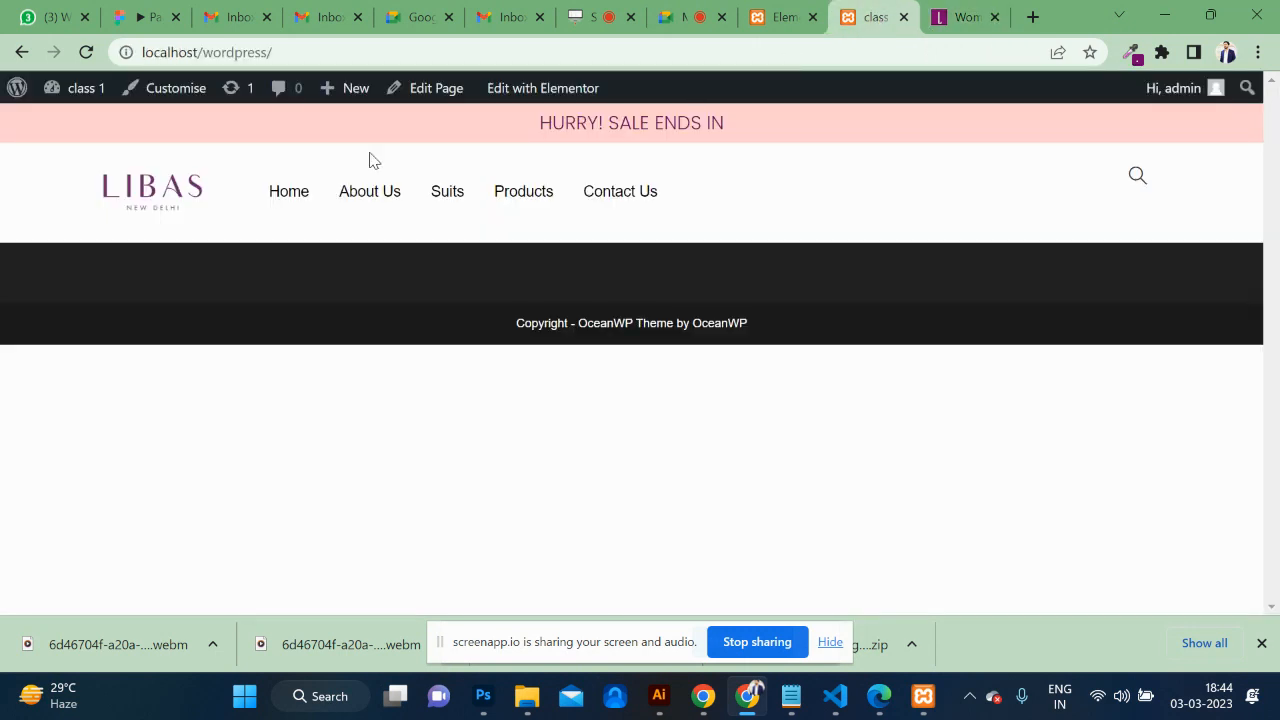
{"action": "left_click", "coordinate": [87, 52]}
Set the header's search-icon column to Middle vertical alignment and save the header.
{"action": "left_click", "coordinate": [772, 19]}
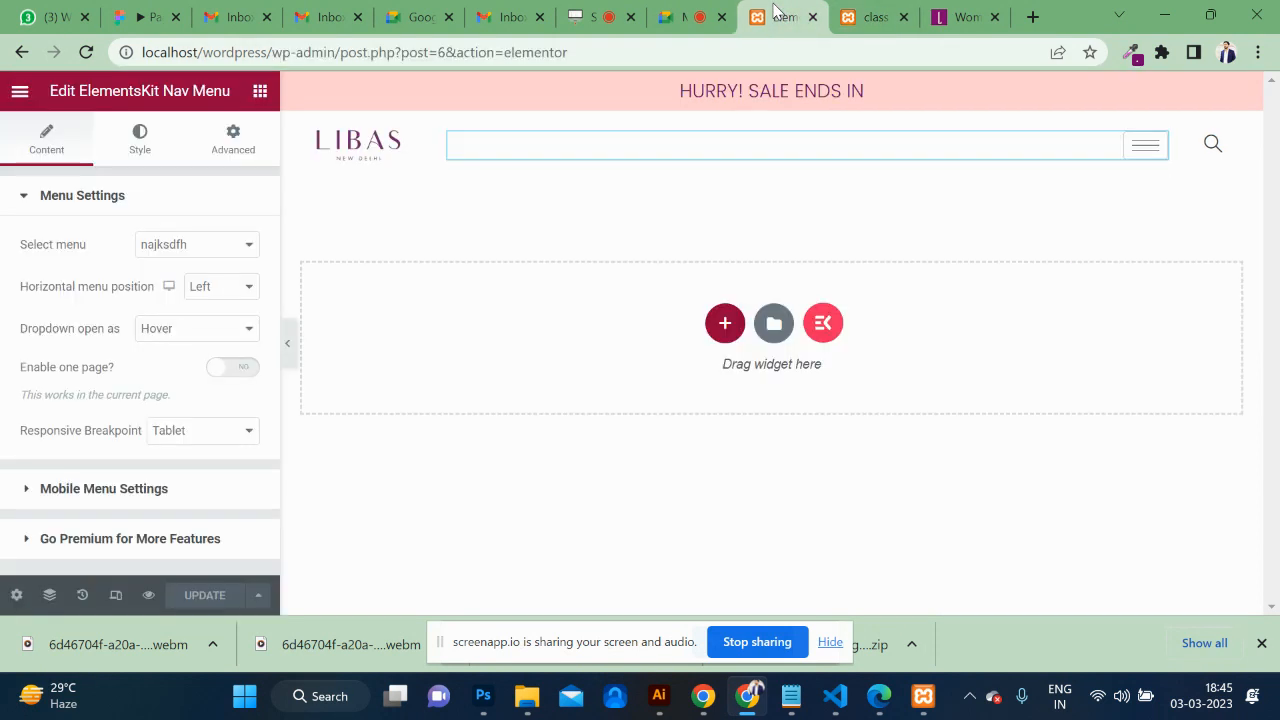
{"action": "left_click", "coordinate": [292, 122]}
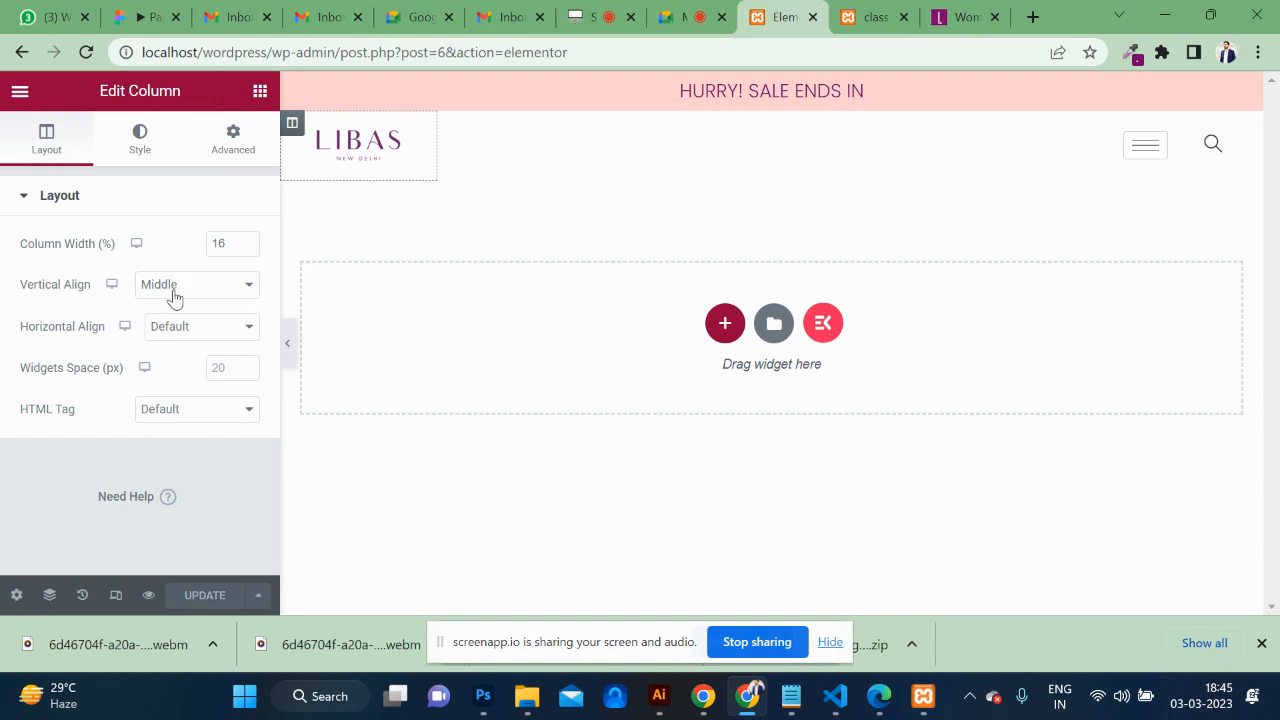
{"action": "left_click", "coordinate": [449, 122]}
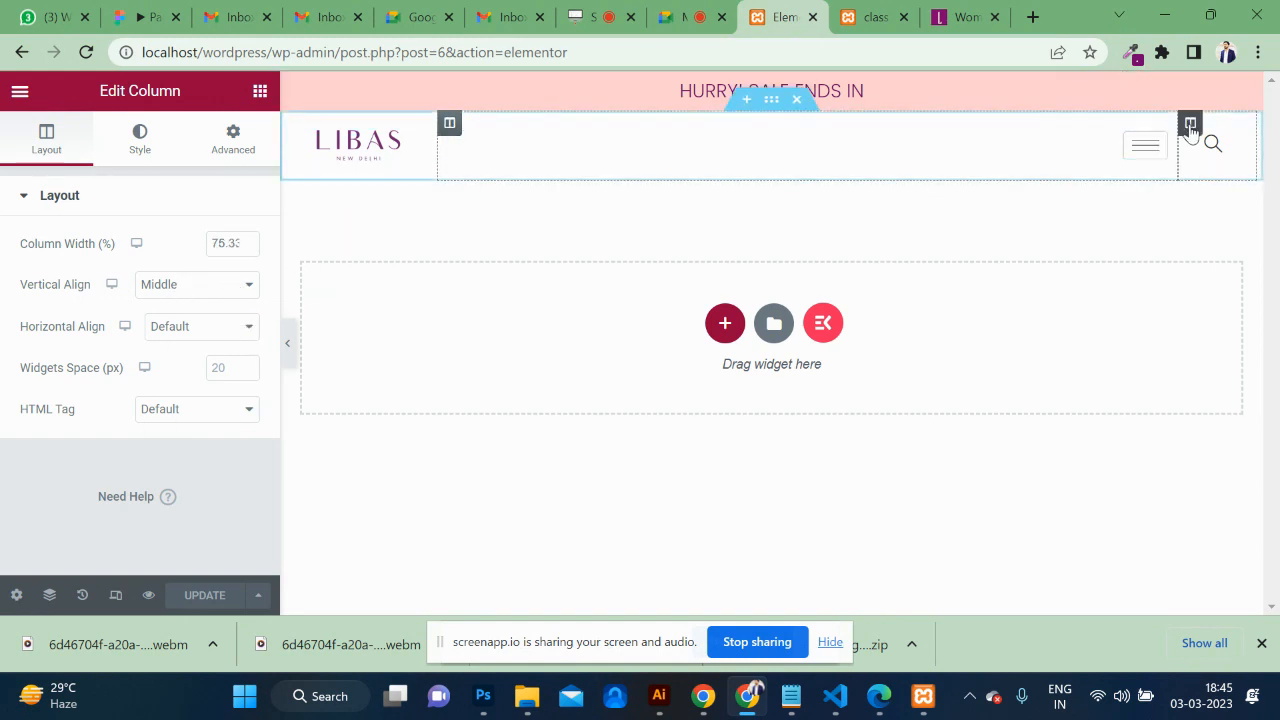
{"action": "left_click", "coordinate": [1190, 125]}
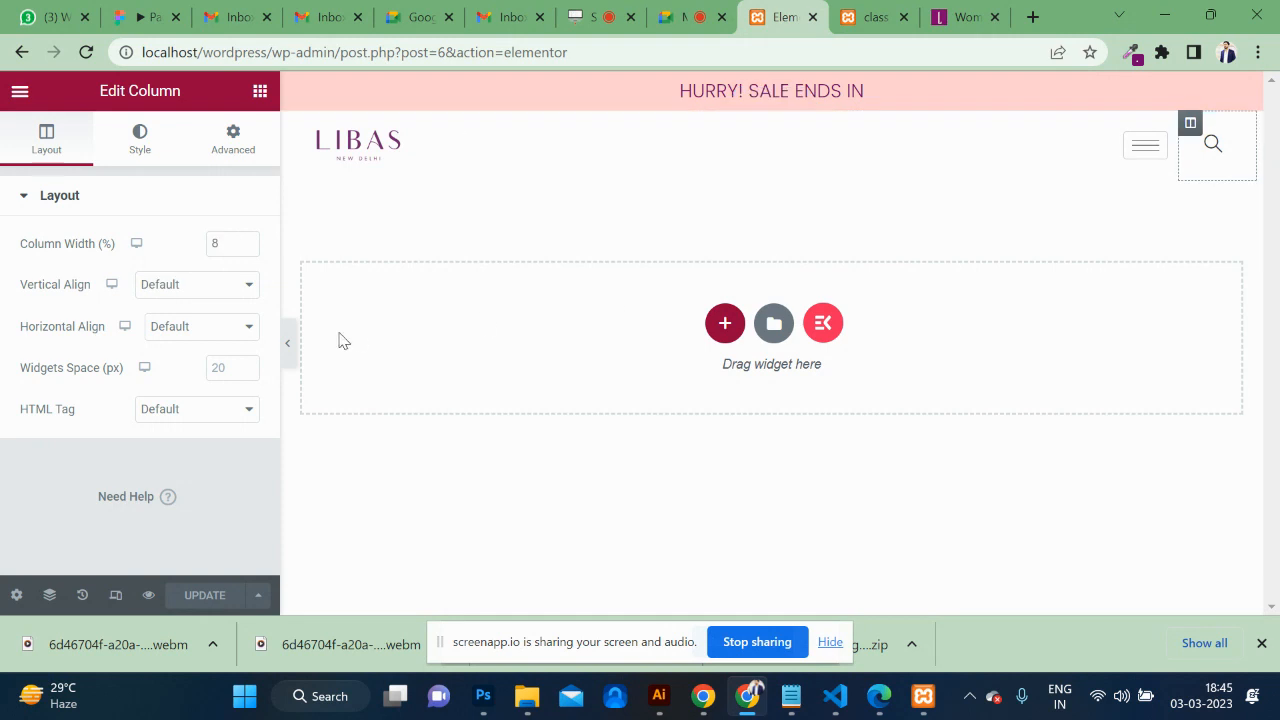
{"action": "left_click", "coordinate": [199, 288]}
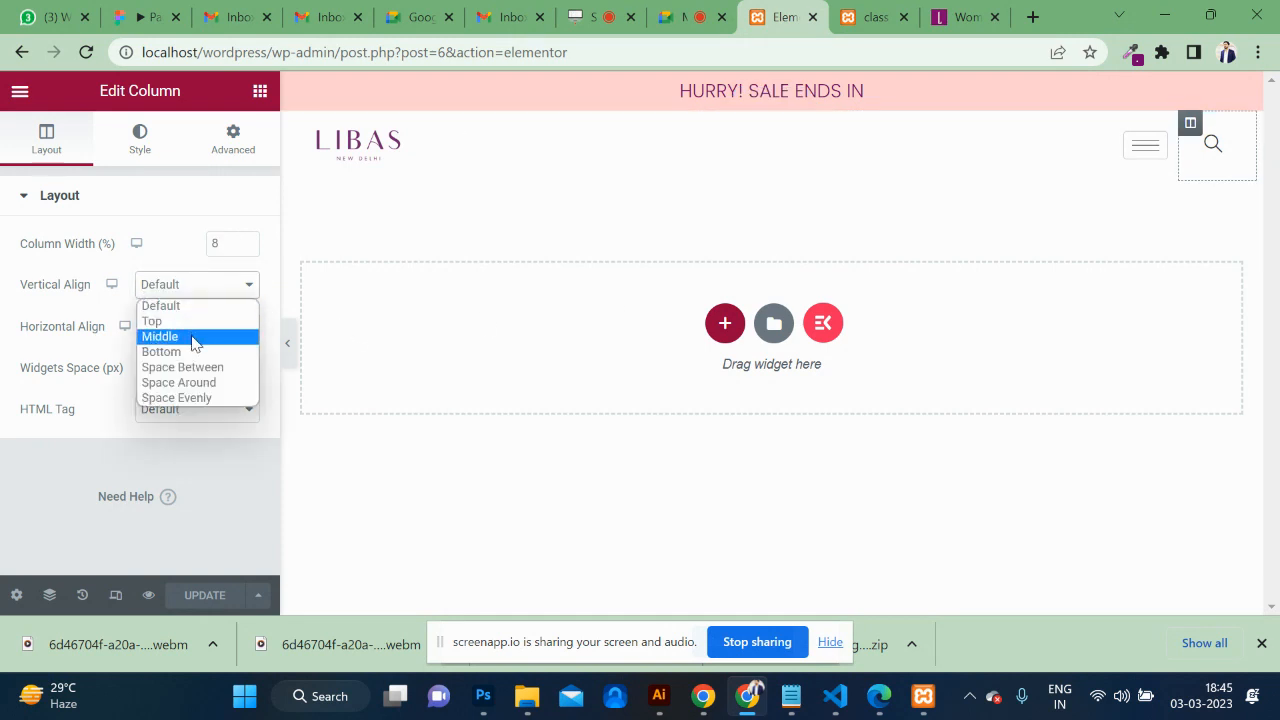
{"action": "left_click", "coordinate": [194, 337]}
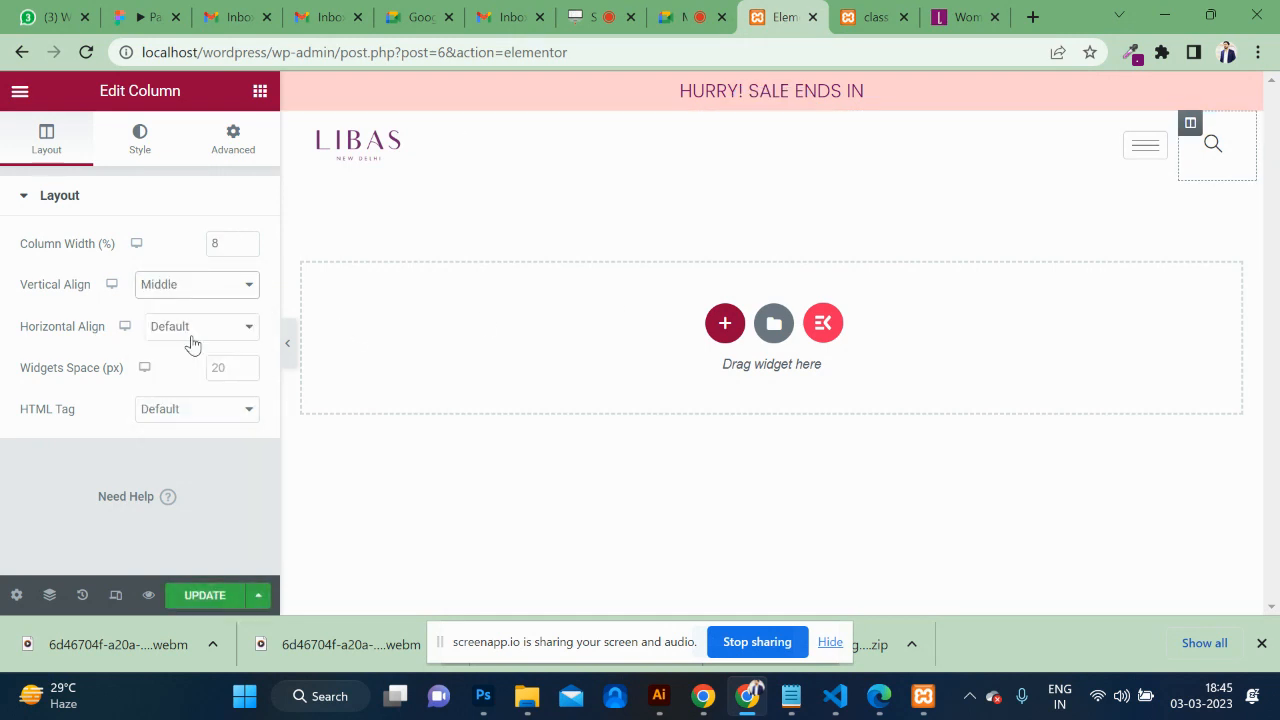
{"action": "left_click", "coordinate": [192, 595]}
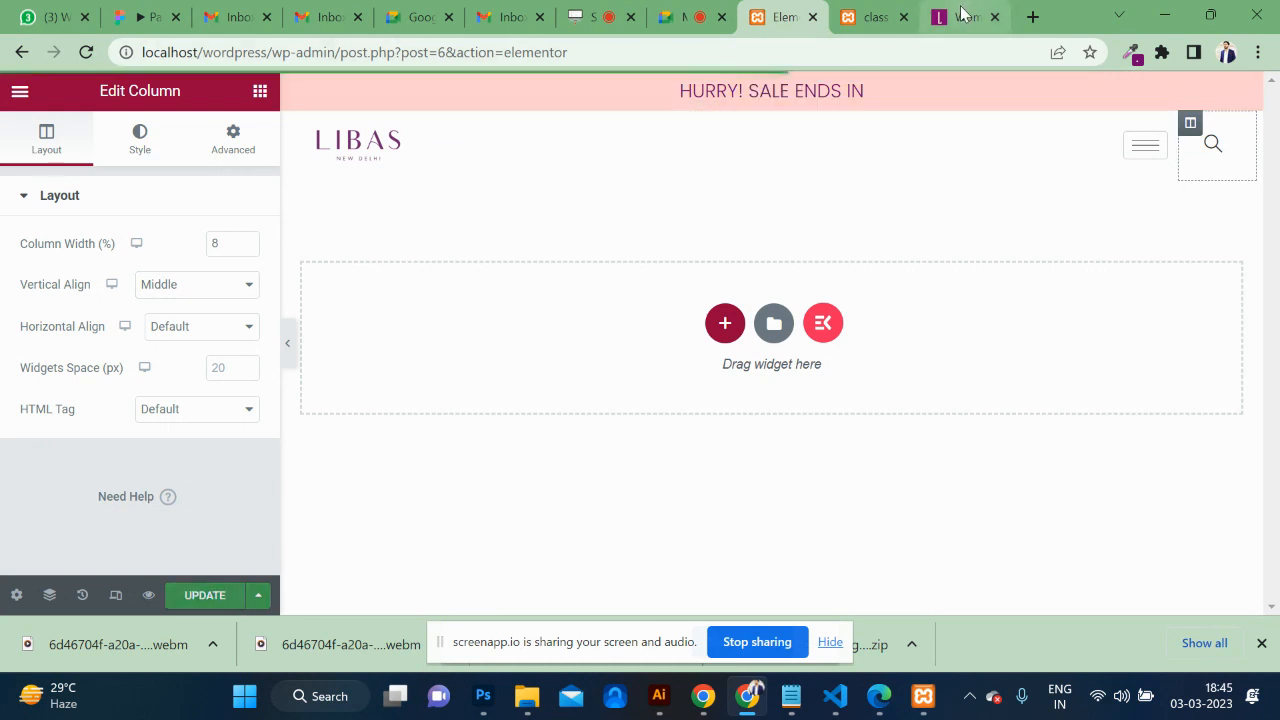
Reload the live site to confirm the search icon lines up with the menu.
{"action": "left_click", "coordinate": [872, 17]}
{"action": "key", "text": "F5"}
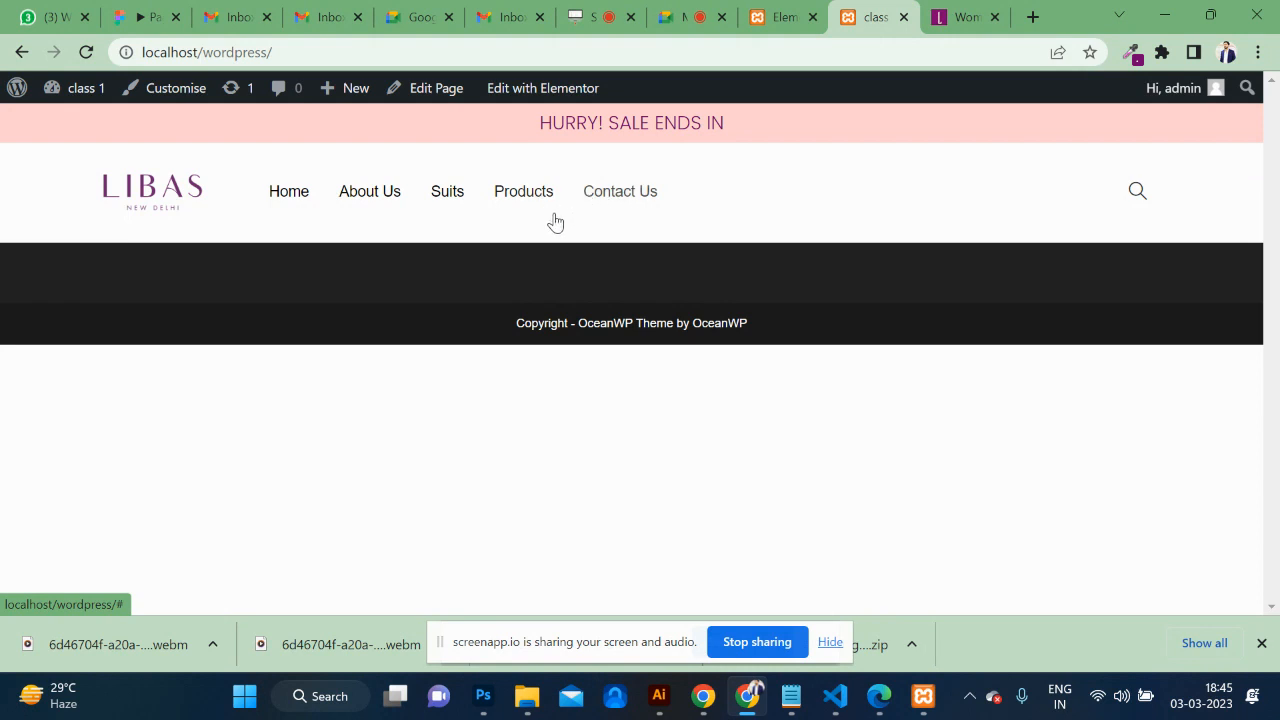
{"action": "left_click", "coordinate": [785, 16]}
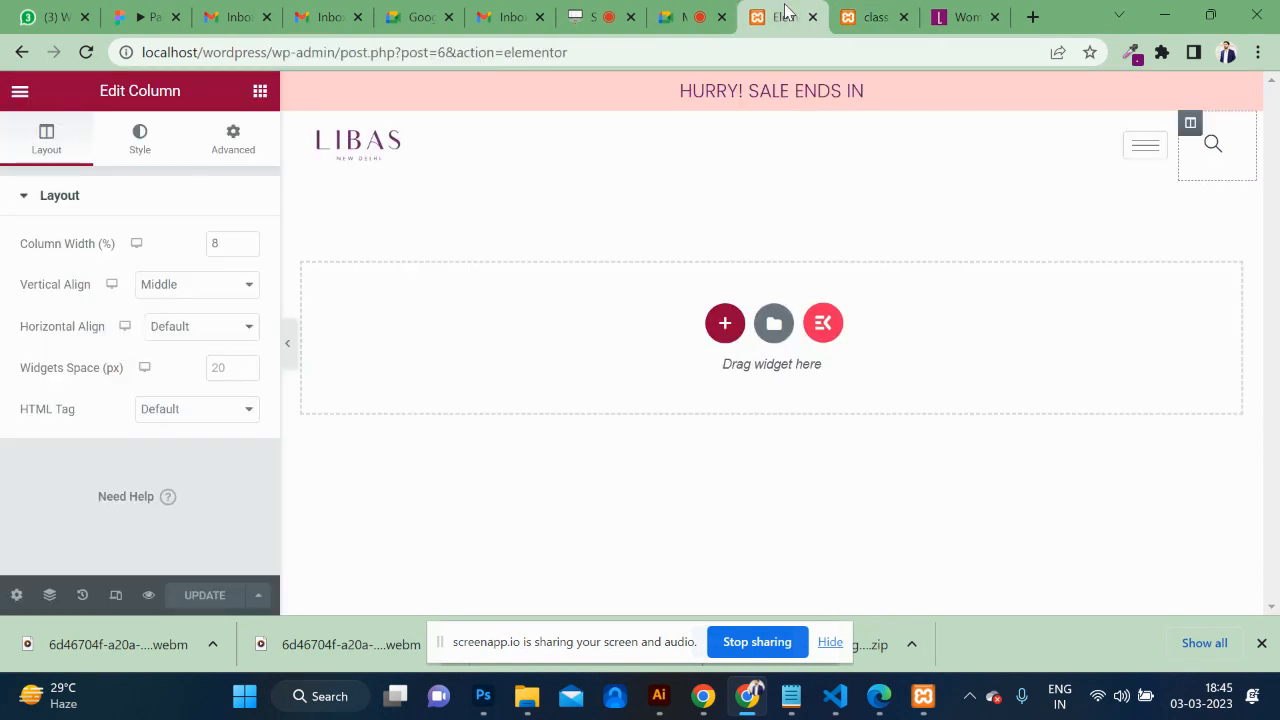
Open the typography settings for the nav menu's menu items in the Style tab.
{"action": "left_click", "coordinate": [1153, 143]}
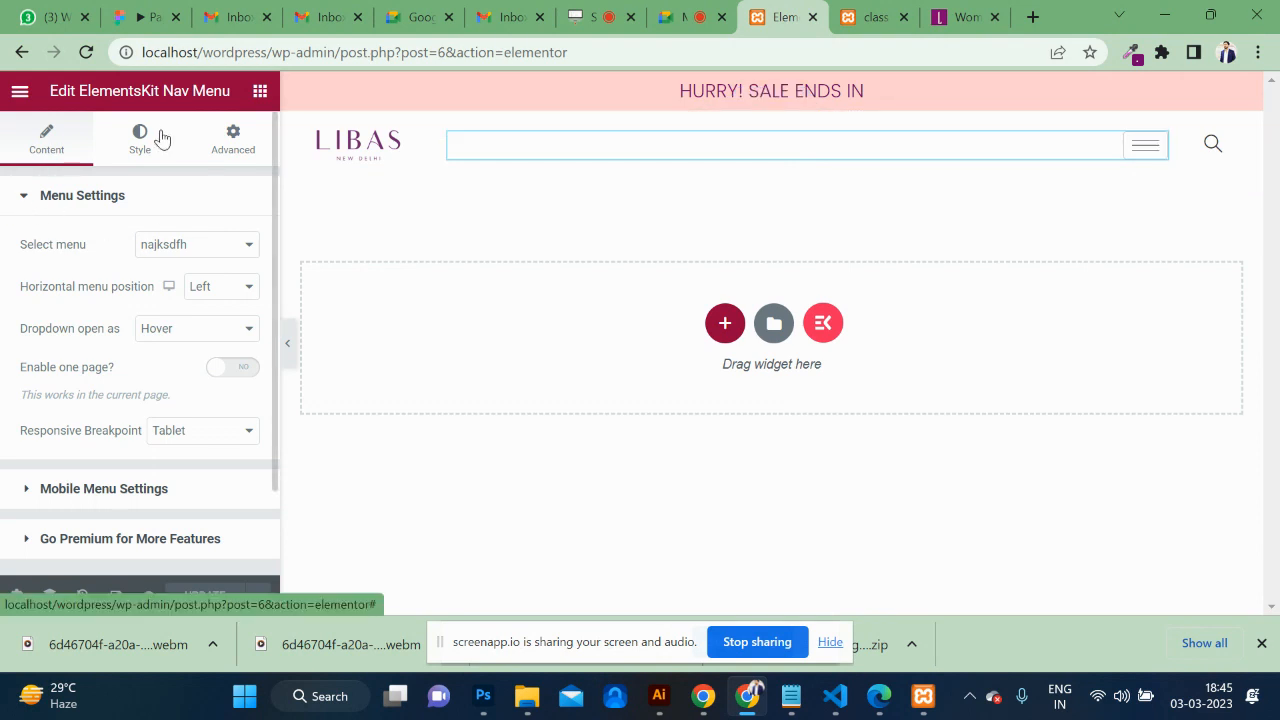
{"action": "left_click", "coordinate": [140, 140]}
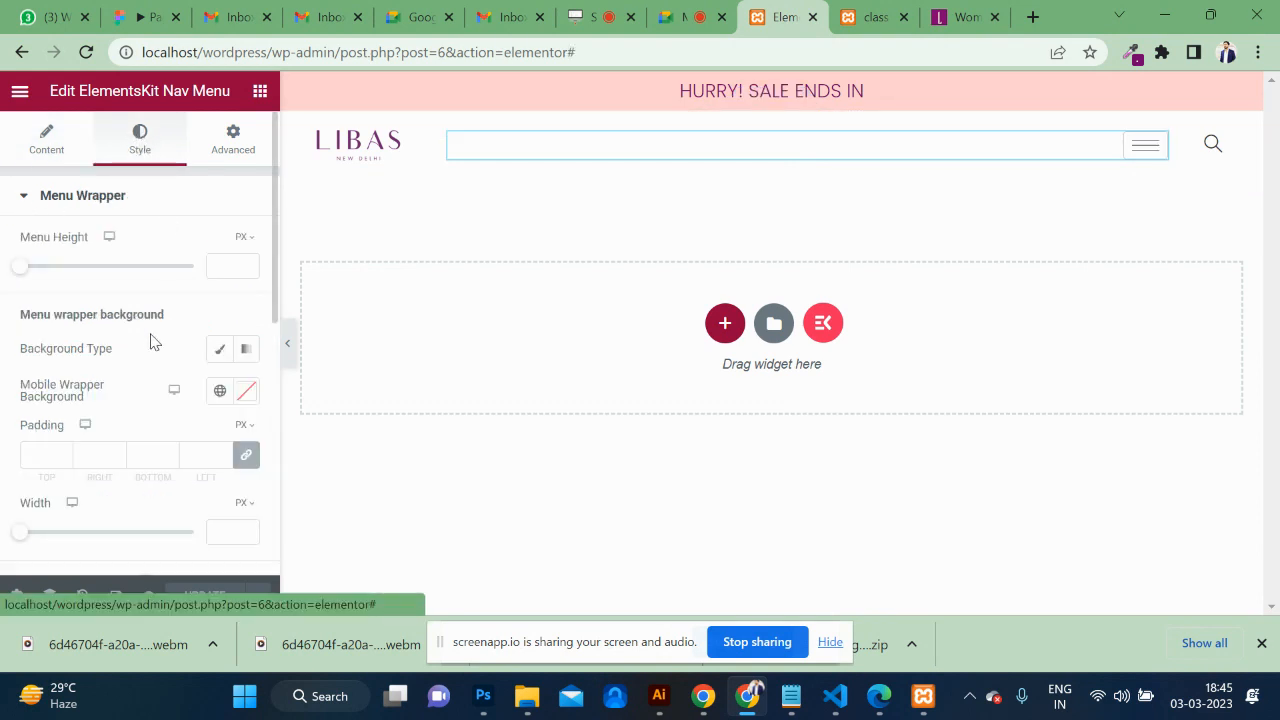
{"action": "scroll", "coordinate": [151, 337], "scroll_direction": "down", "scroll_amount": 5}
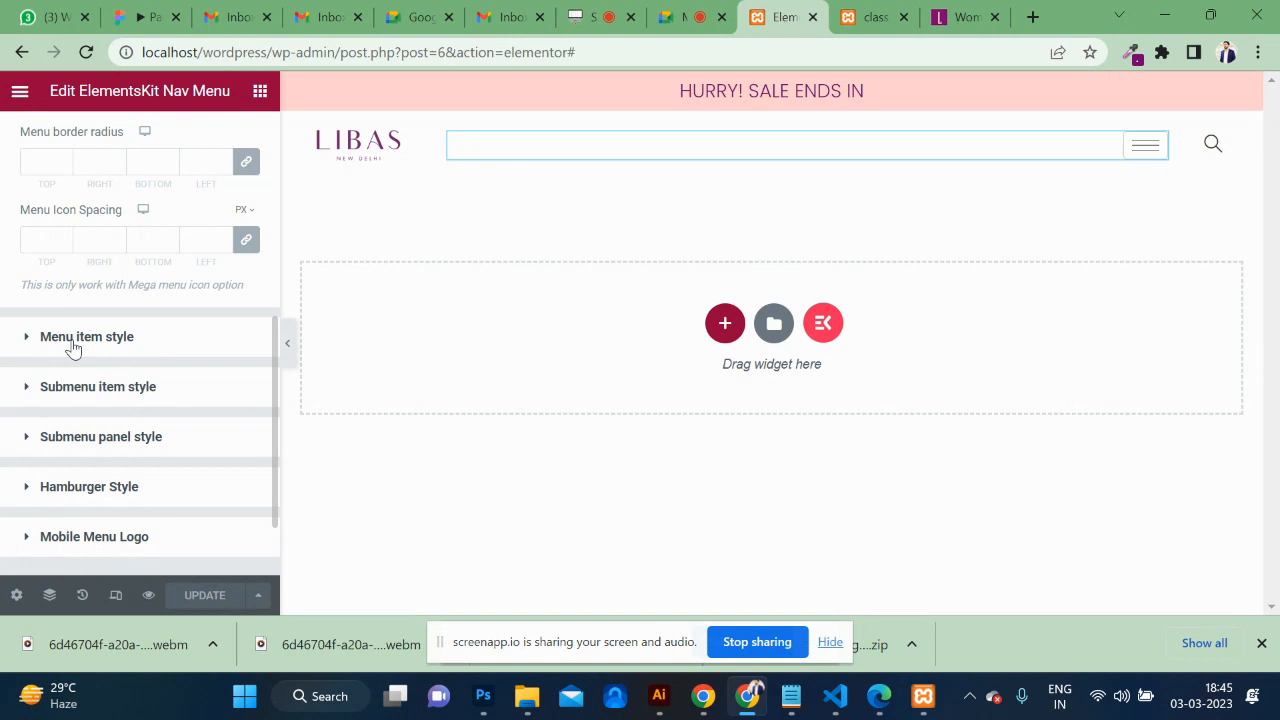
{"action": "left_click", "coordinate": [72, 340]}
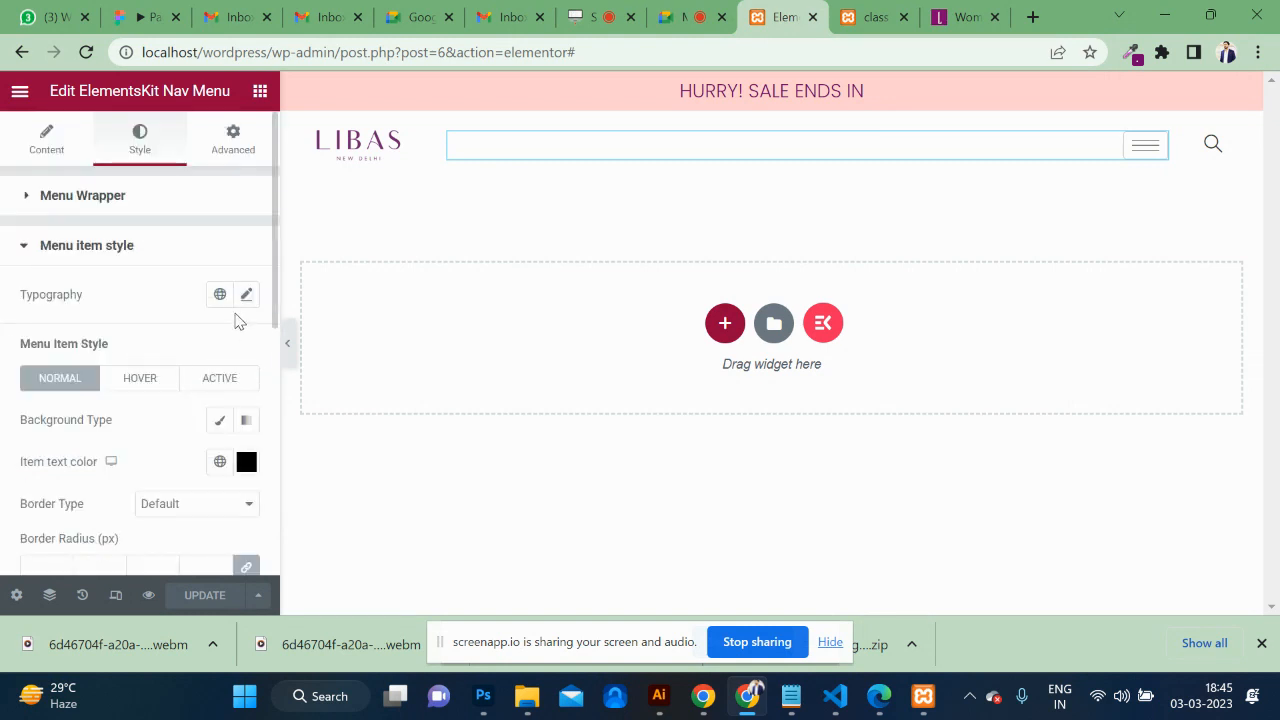
{"action": "scroll", "coordinate": [240, 320], "scroll_direction": "down", "scroll_amount": 1}
{"action": "scroll", "coordinate": [240, 300], "scroll_direction": "down", "scroll_amount": 1}
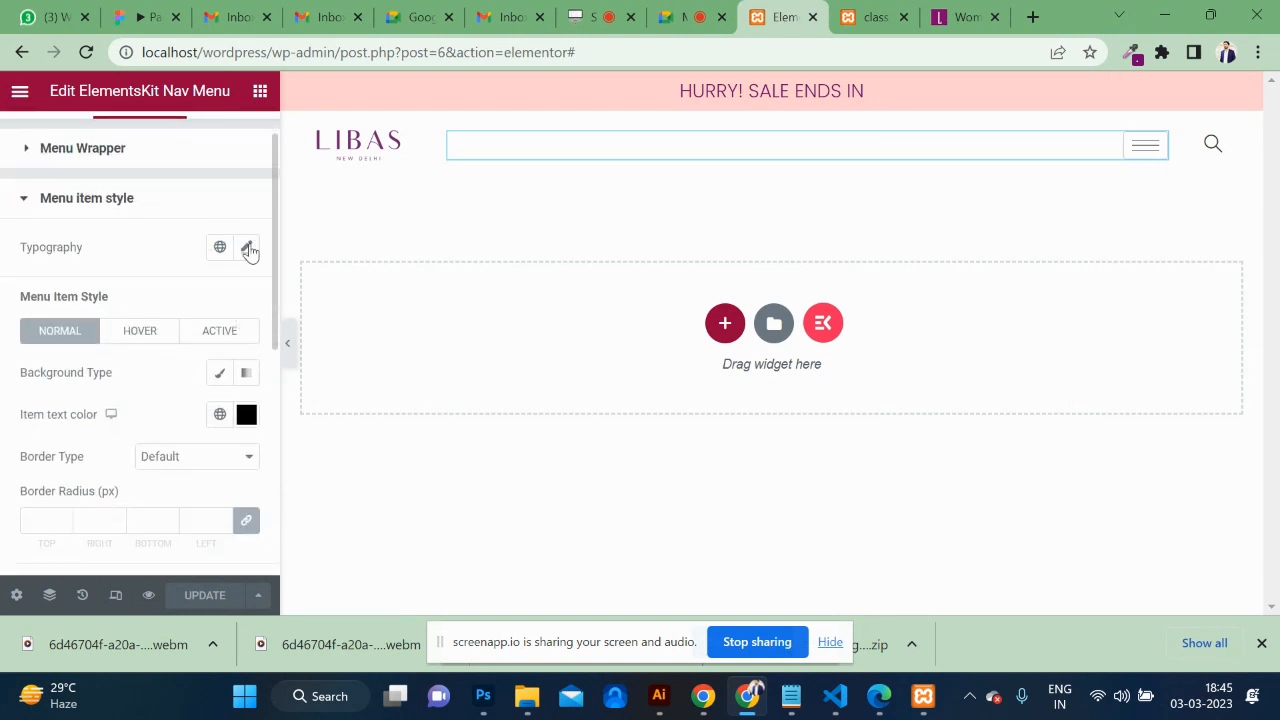
{"action": "left_click", "coordinate": [248, 248]}
{"action": "scroll", "coordinate": [184, 430], "scroll_direction": "down", "scroll_amount": 3}
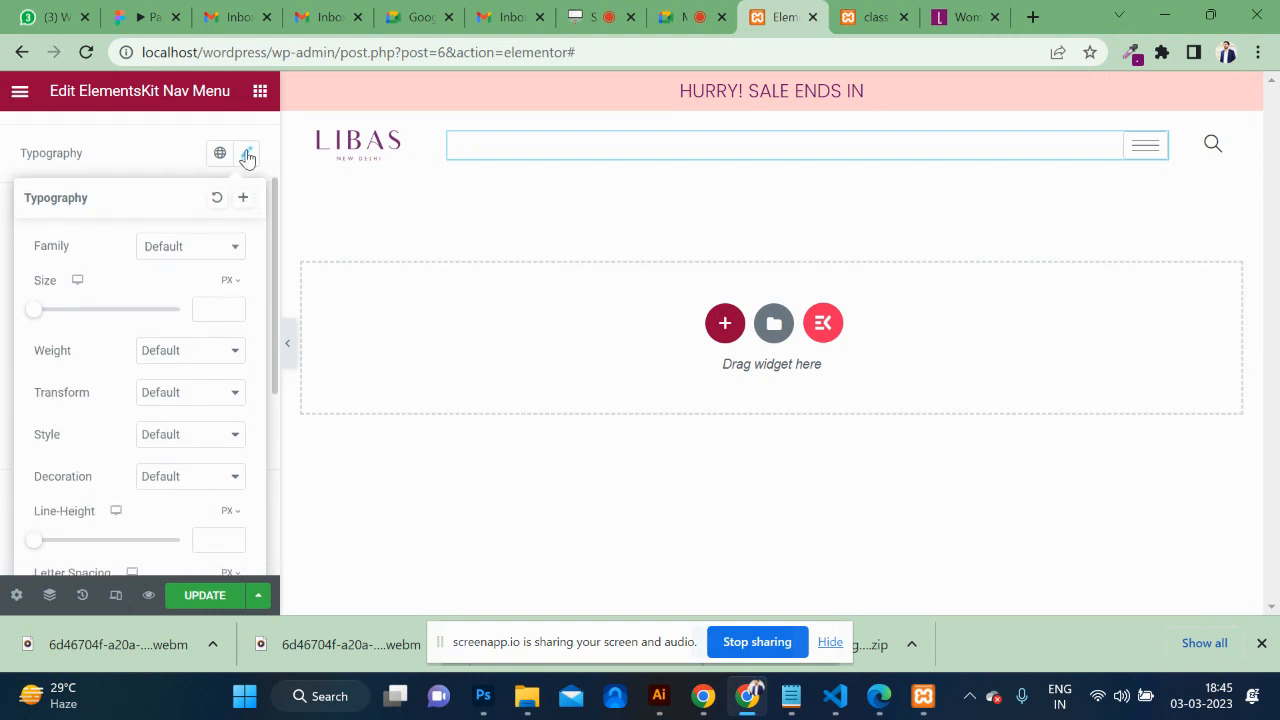
Set the menu font to Poppins with weight 200 (Extra Light) and save.
{"action": "left_click", "coordinate": [200, 250]}
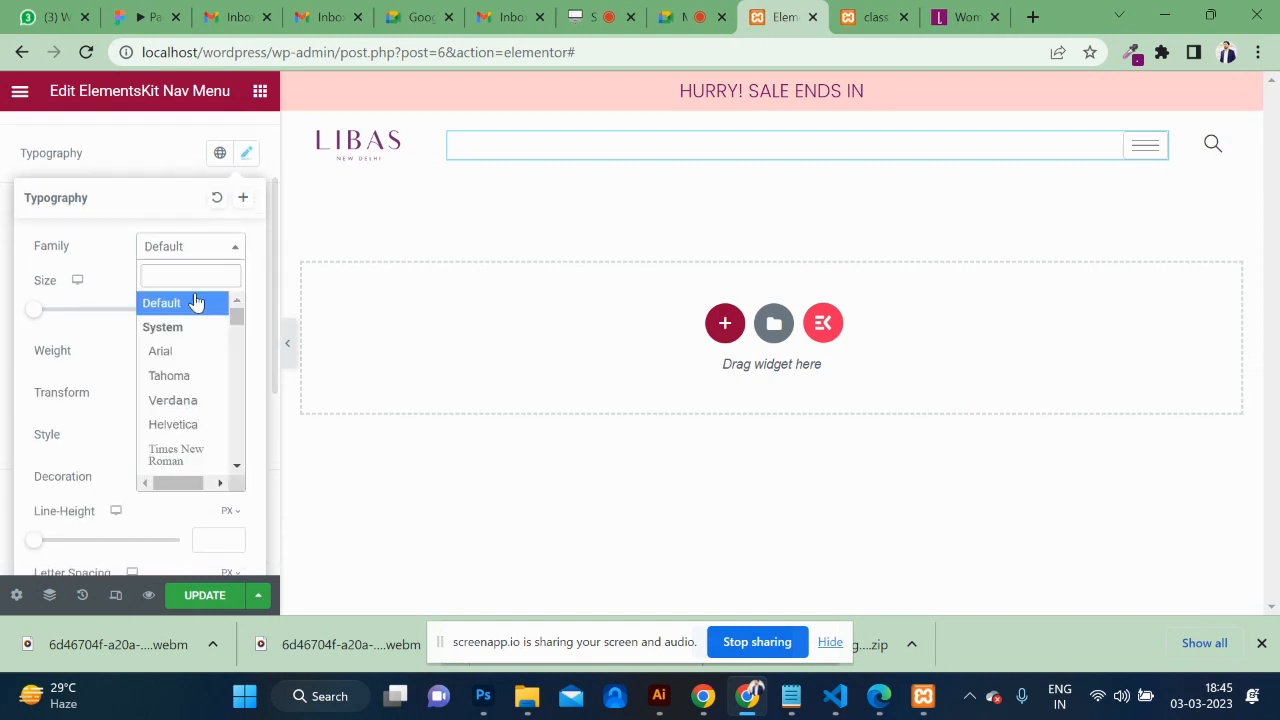
{"action": "type", "text": "pop"}
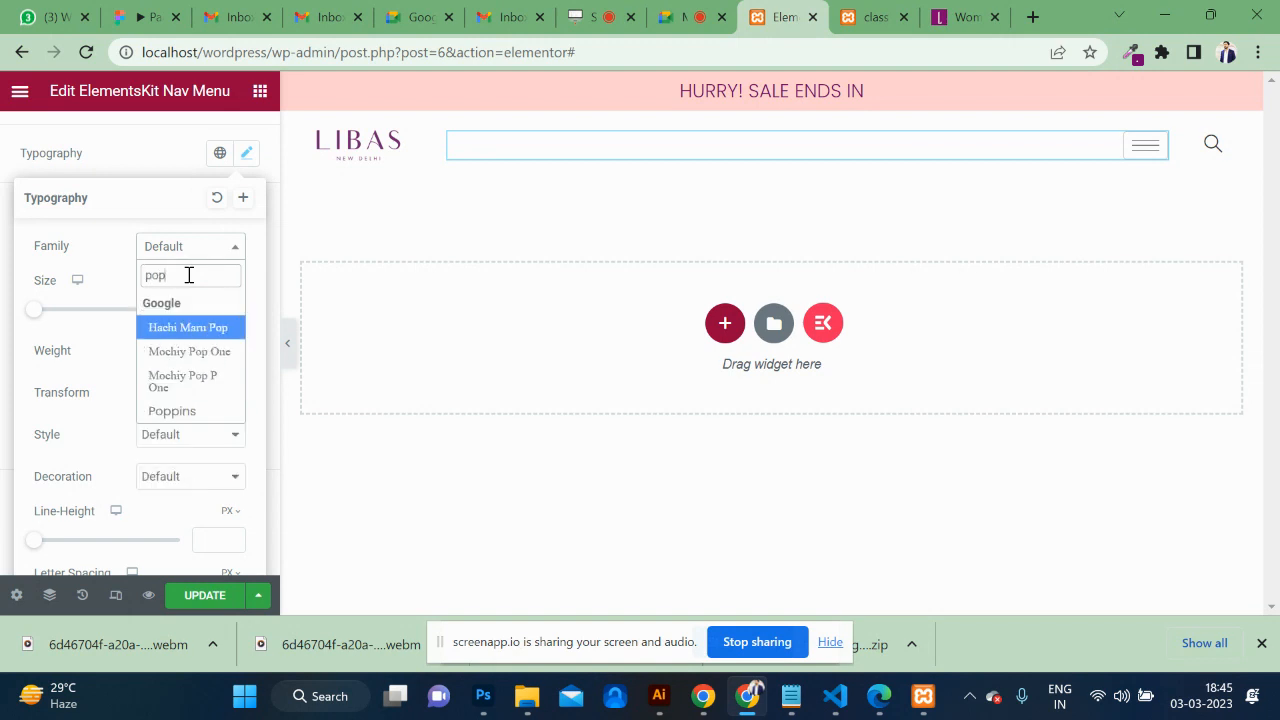
{"action": "left_click", "coordinate": [174, 411]}
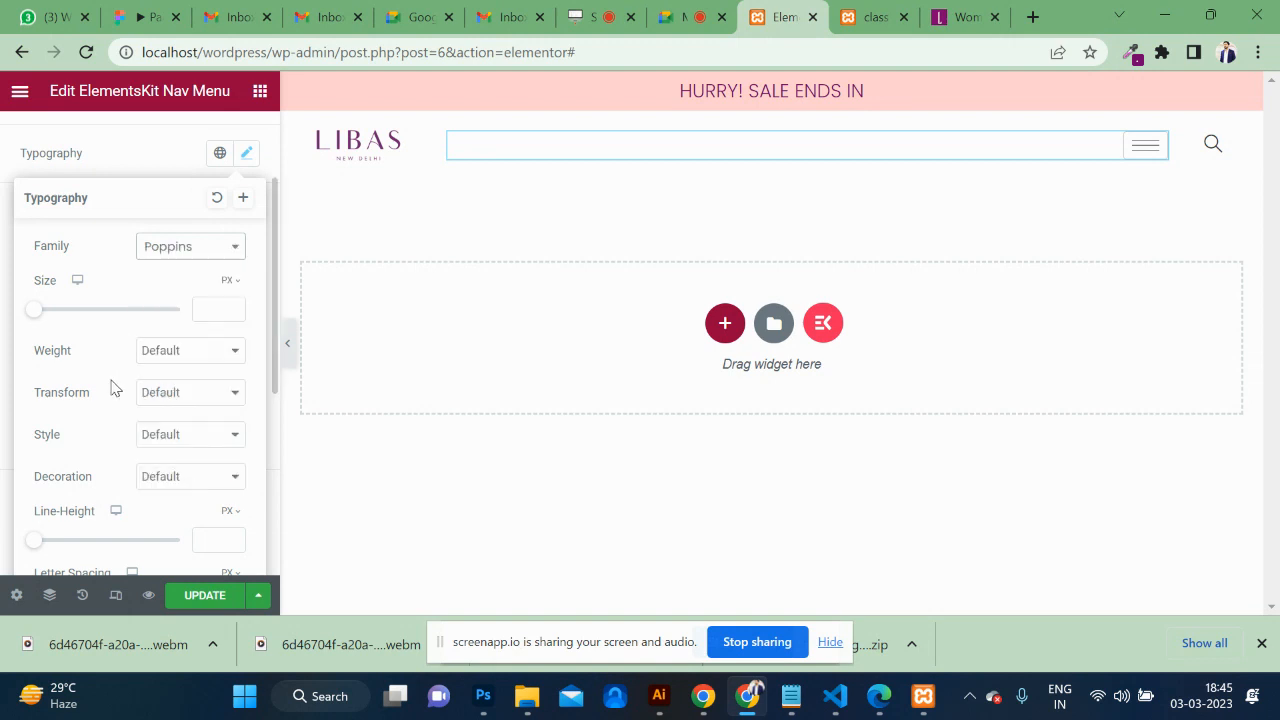
{"action": "left_click", "coordinate": [190, 358]}
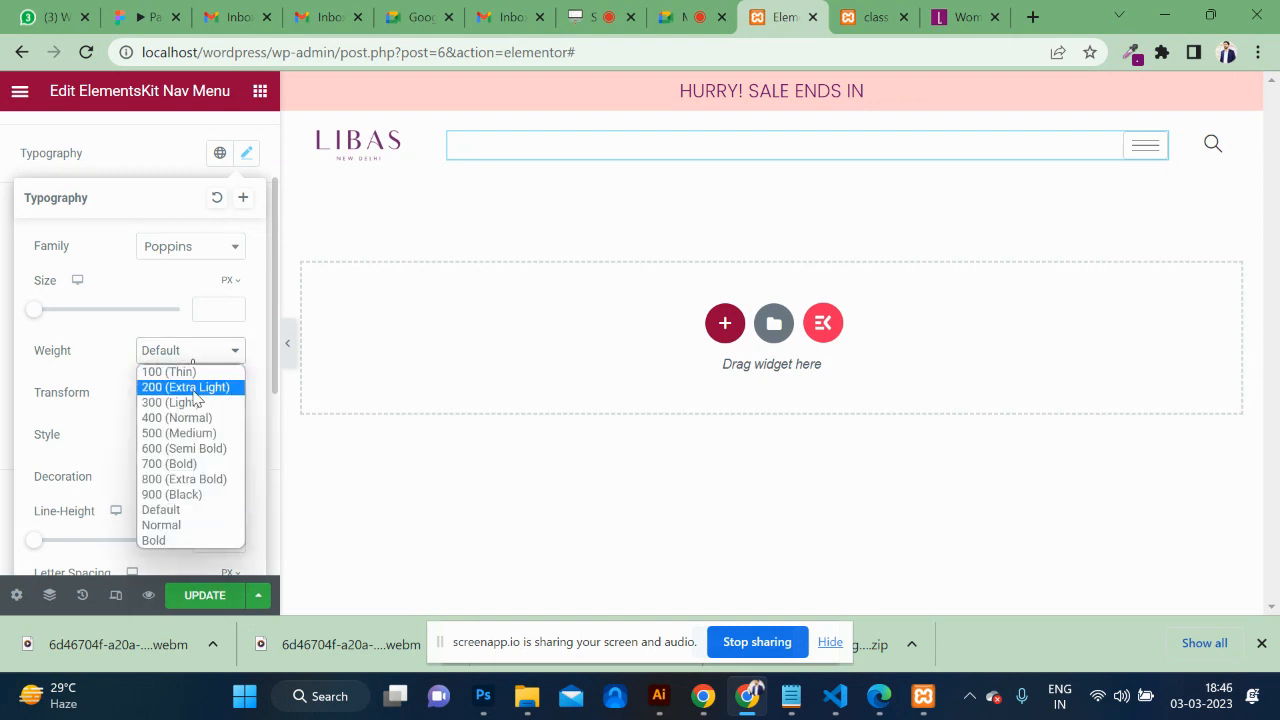
{"action": "left_click", "coordinate": [193, 388]}
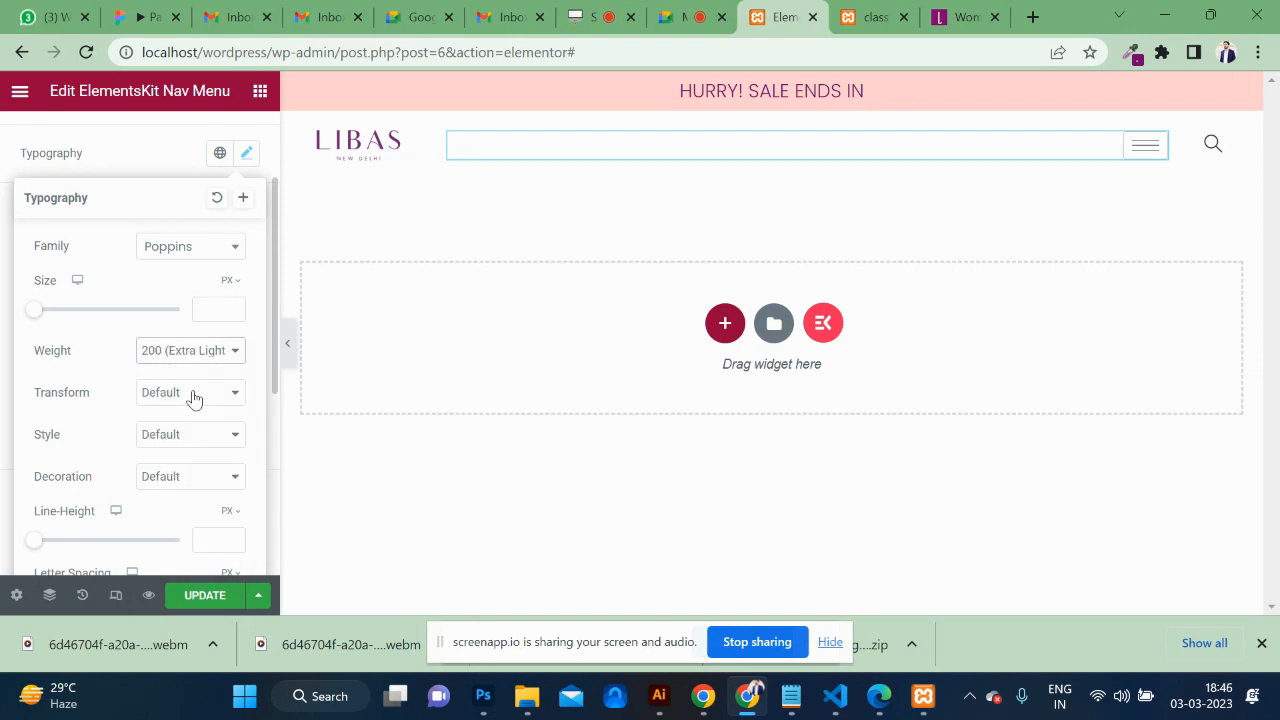
{"action": "left_click", "coordinate": [201, 596]}
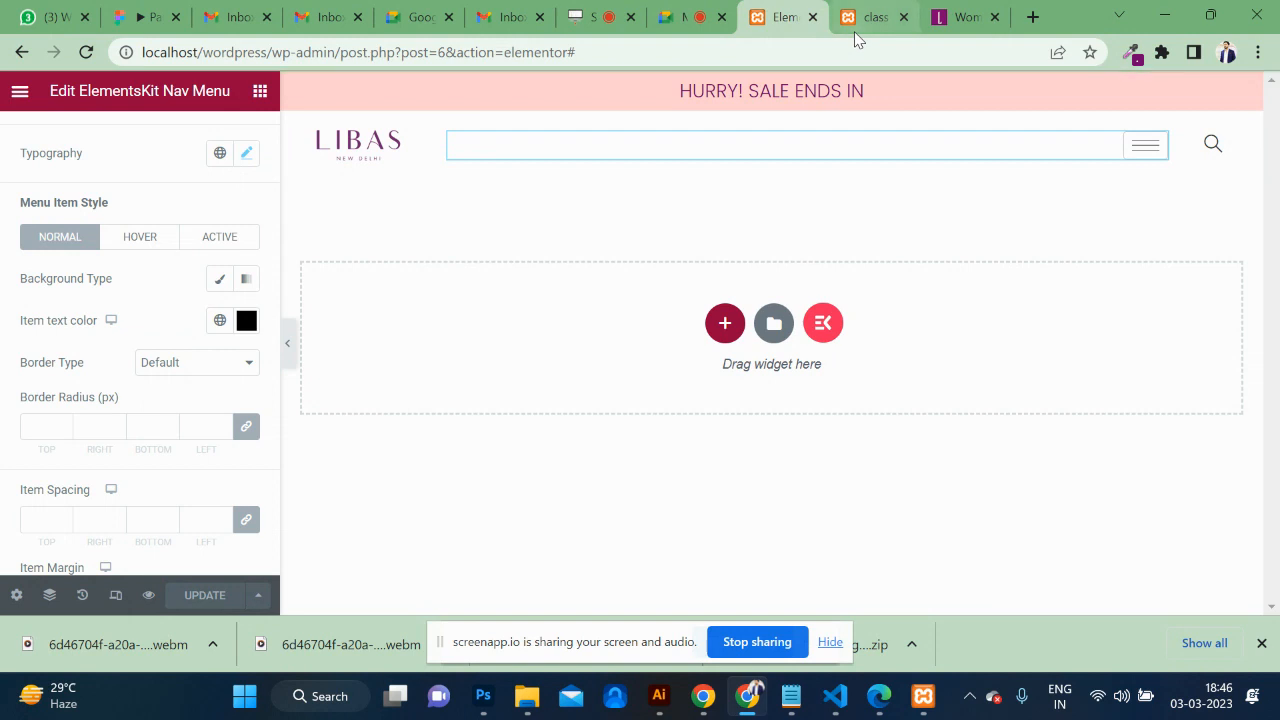
Reload the live front page to see the lighter menu typeface.
{"action": "left_click", "coordinate": [856, 32]}
{"action": "left_click", "coordinate": [683, 51]}
{"action": "key", "text": "Return"}
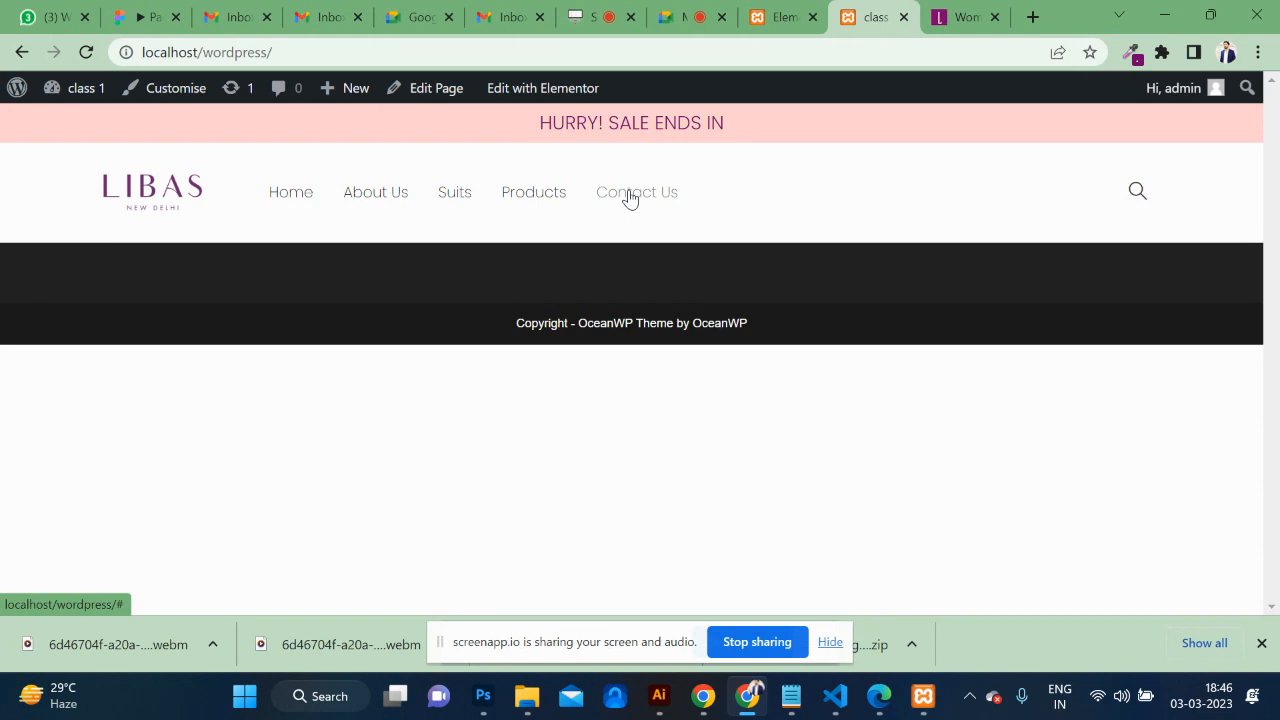
{"action": "left_click", "coordinate": [767, 20]}
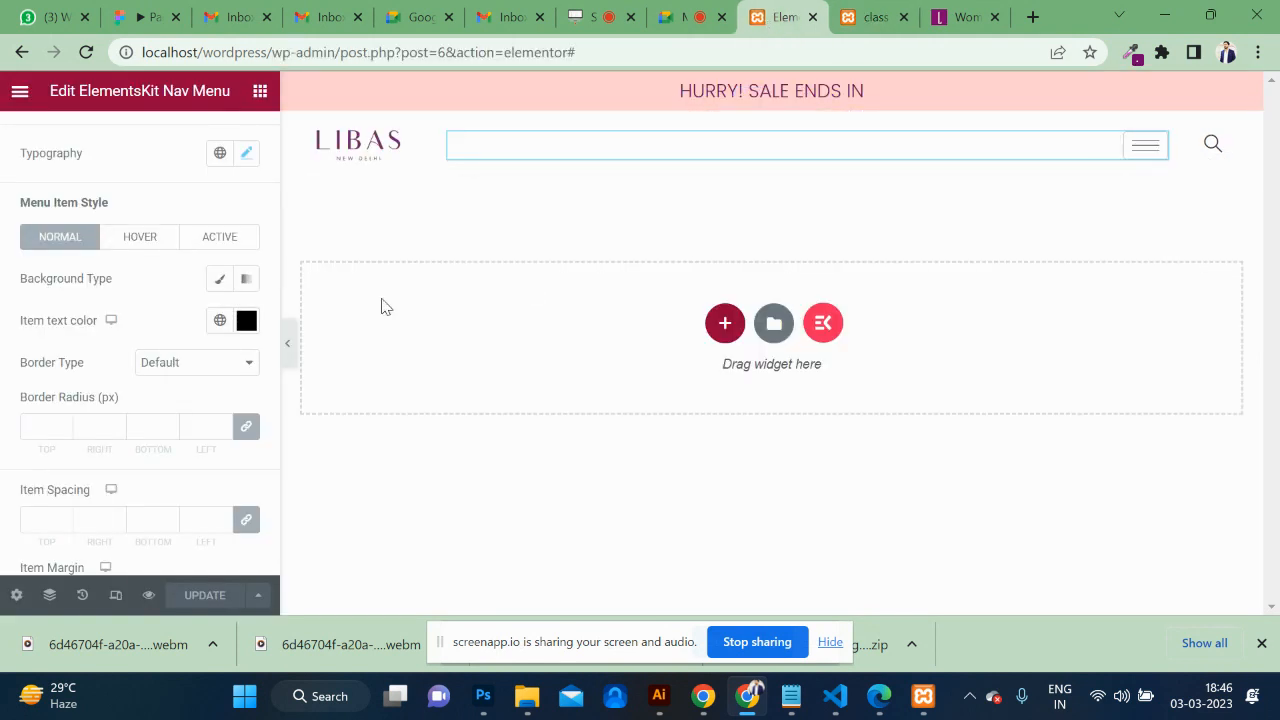
Set the menu's horizontal position to Right, save, and check it on the live page.
{"action": "scroll", "coordinate": [100, 220], "scroll_direction": "up", "scroll_amount": 3}
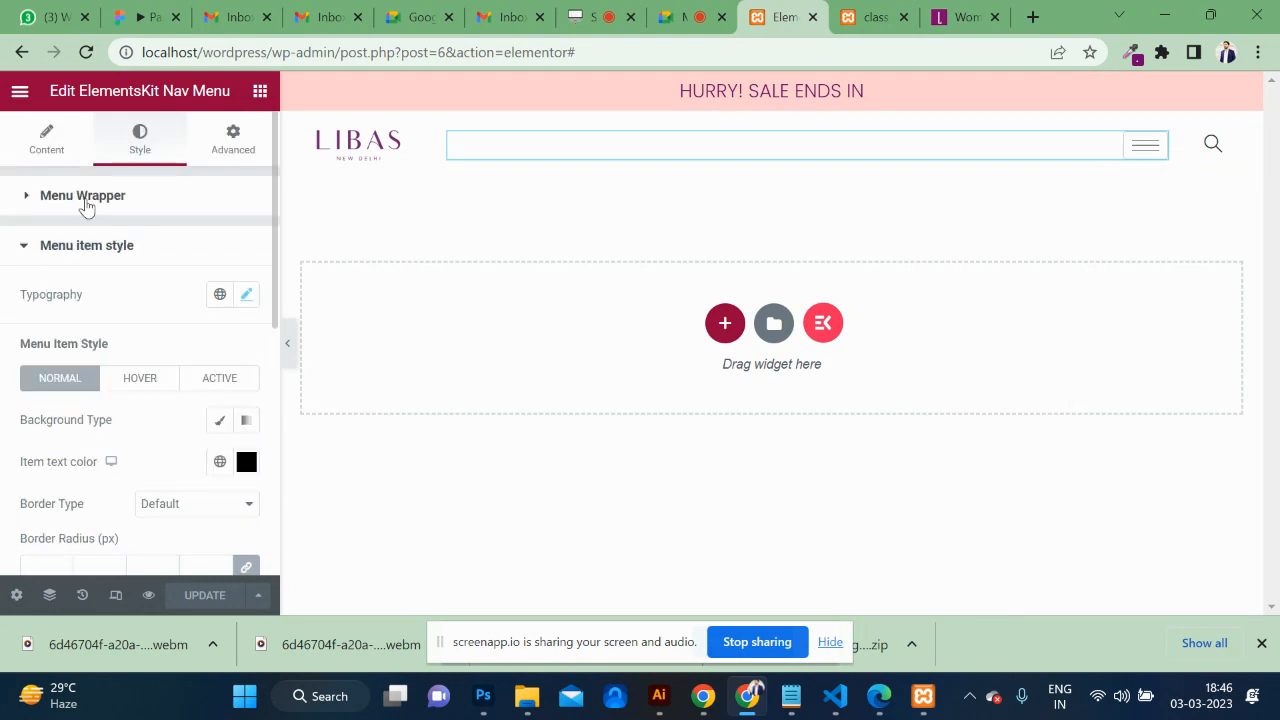
{"action": "left_click", "coordinate": [46, 138]}
{"action": "scroll", "coordinate": [171, 372], "scroll_direction": "down", "scroll_amount": 1}
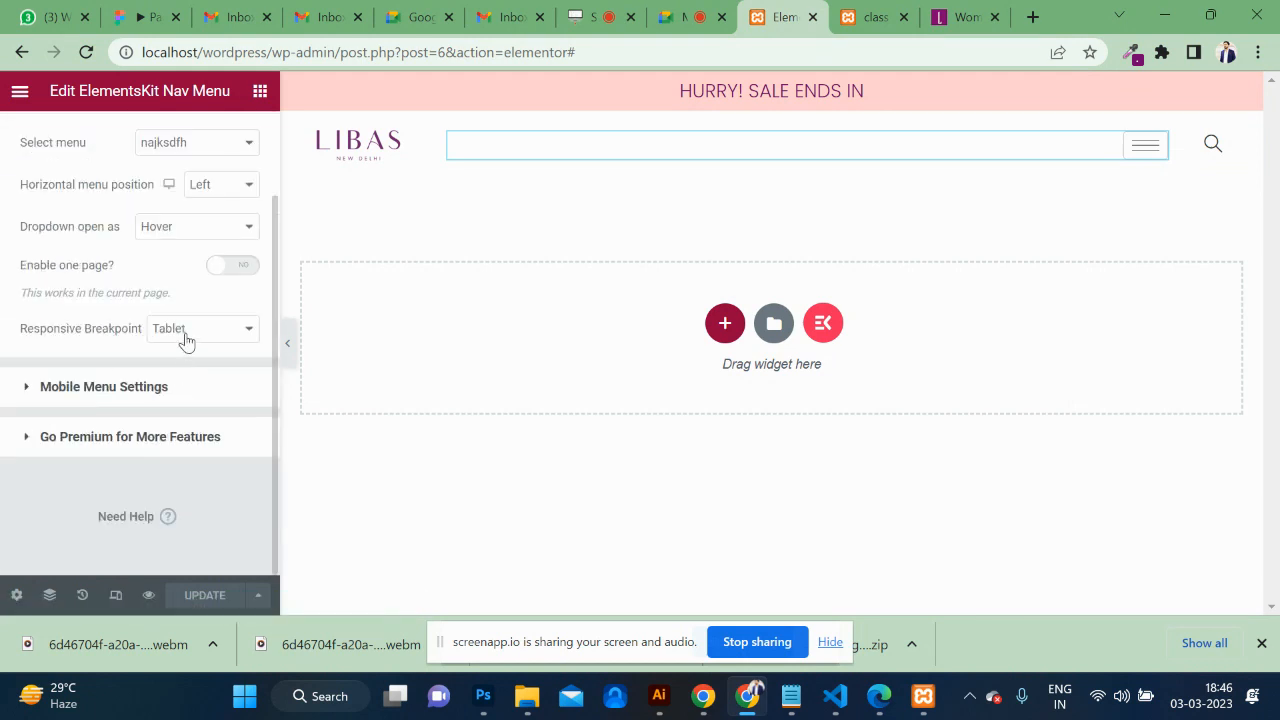
{"action": "scroll", "coordinate": [185, 342], "scroll_direction": "up", "scroll_amount": 1}
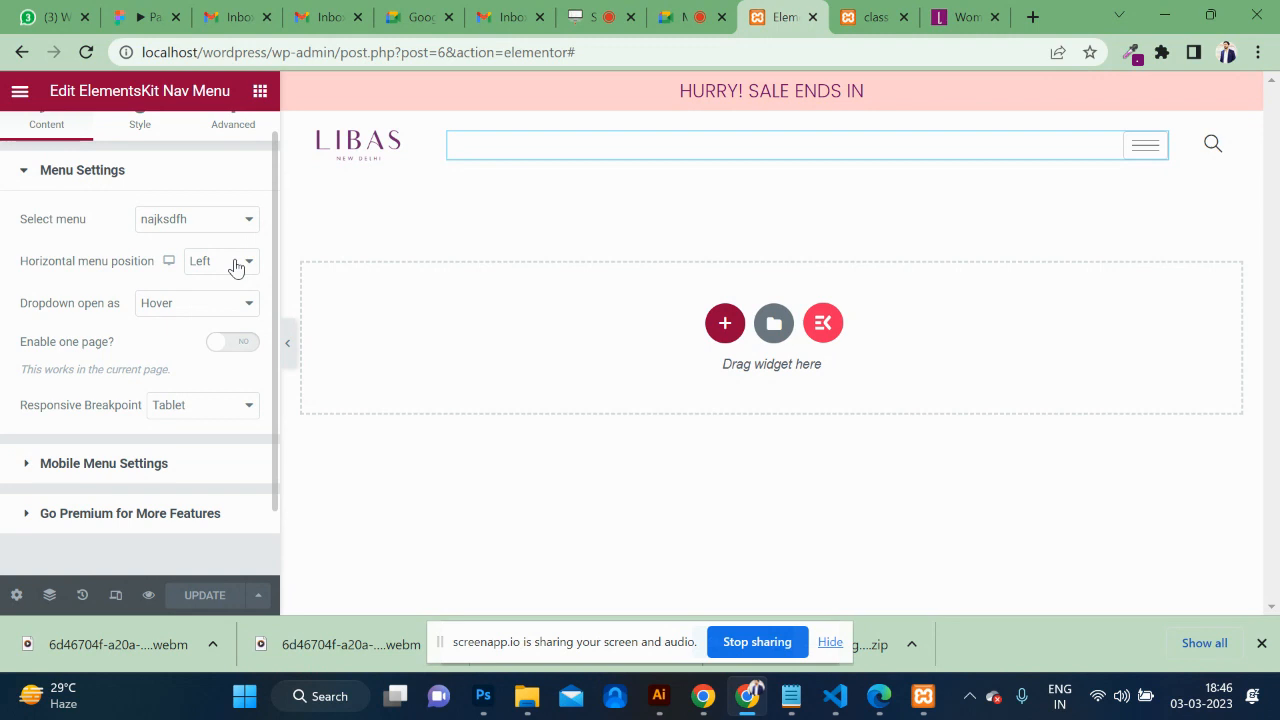
{"action": "left_click", "coordinate": [235, 266]}
{"action": "left_click", "coordinate": [233, 316]}
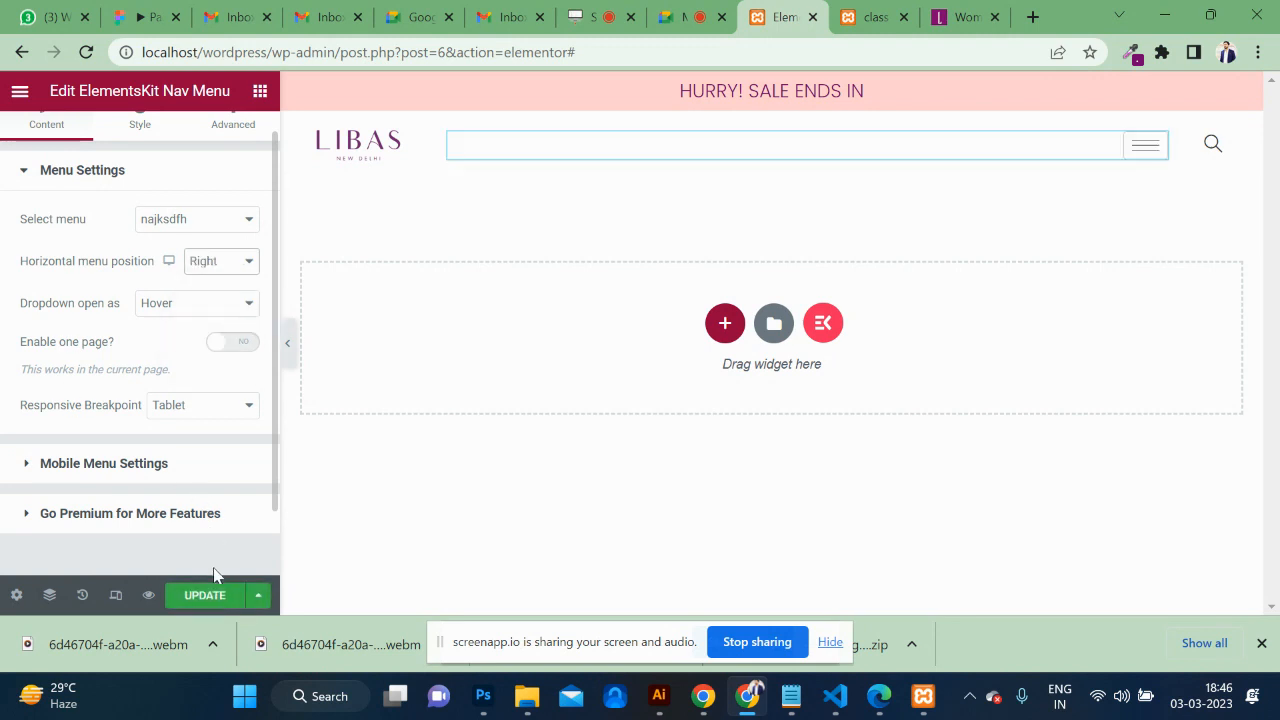
{"action": "left_click", "coordinate": [206, 599]}
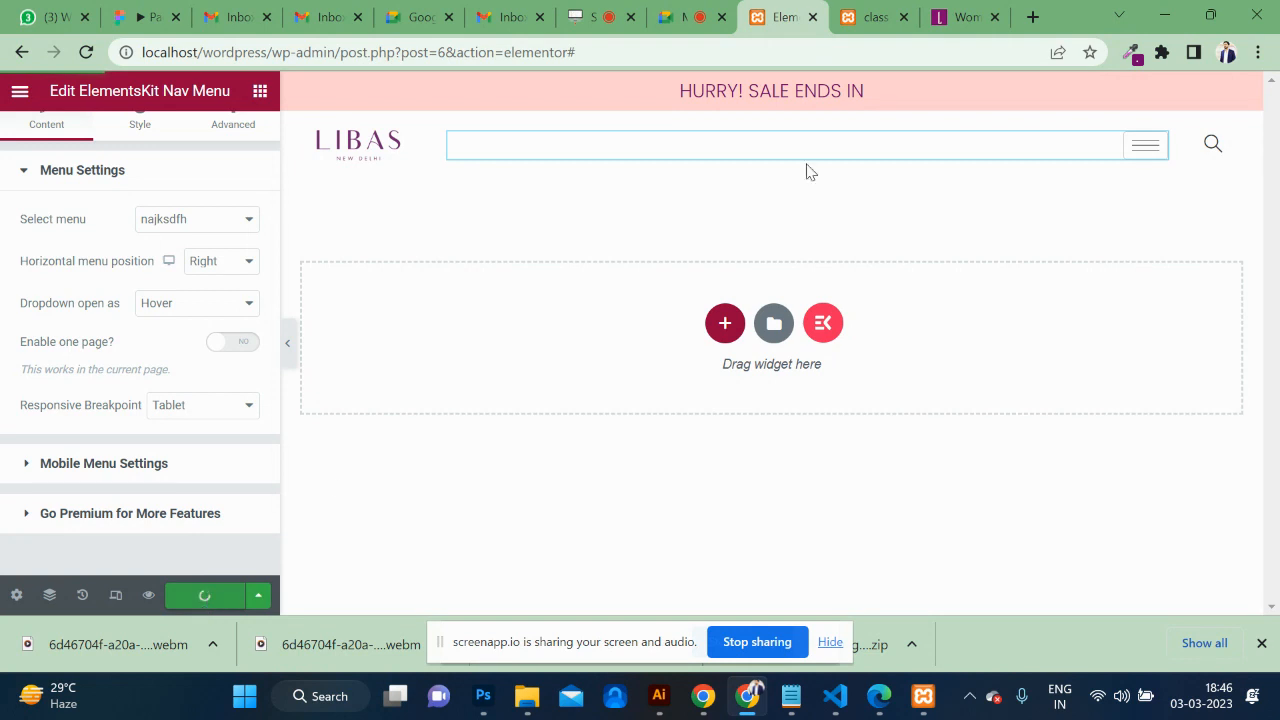
{"action": "left_click", "coordinate": [840, 15]}
{"action": "key", "text": "F5"}
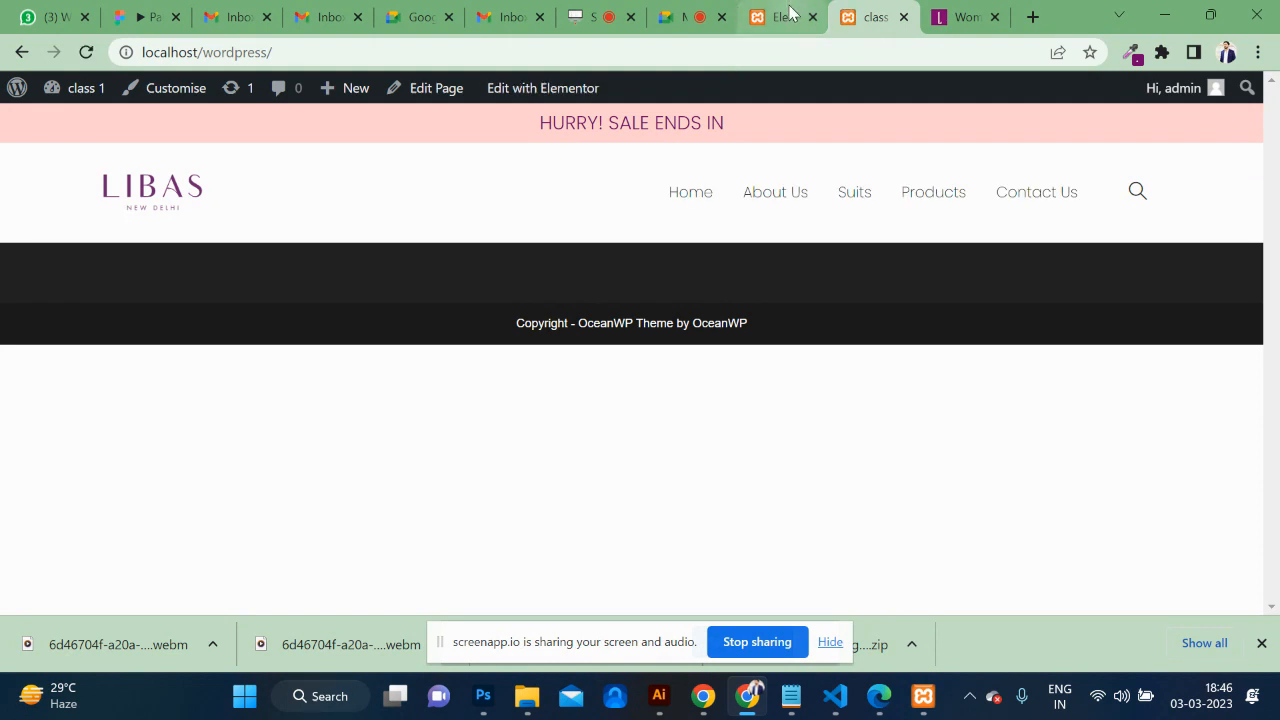
{"action": "left_click", "coordinate": [772, 28]}
Change the horizontal menu position to Center, save, and reload the front page.
{"action": "left_click", "coordinate": [223, 263]}
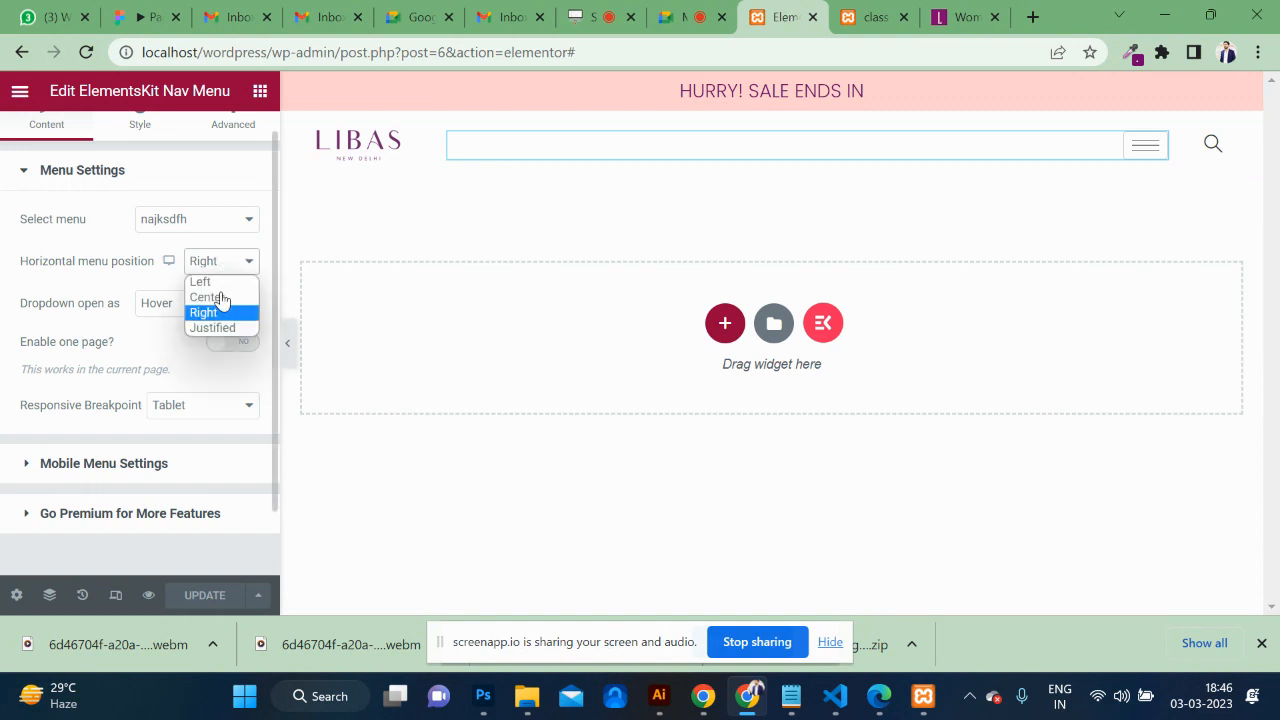
{"action": "left_click", "coordinate": [218, 295]}
{"action": "left_click", "coordinate": [206, 596]}
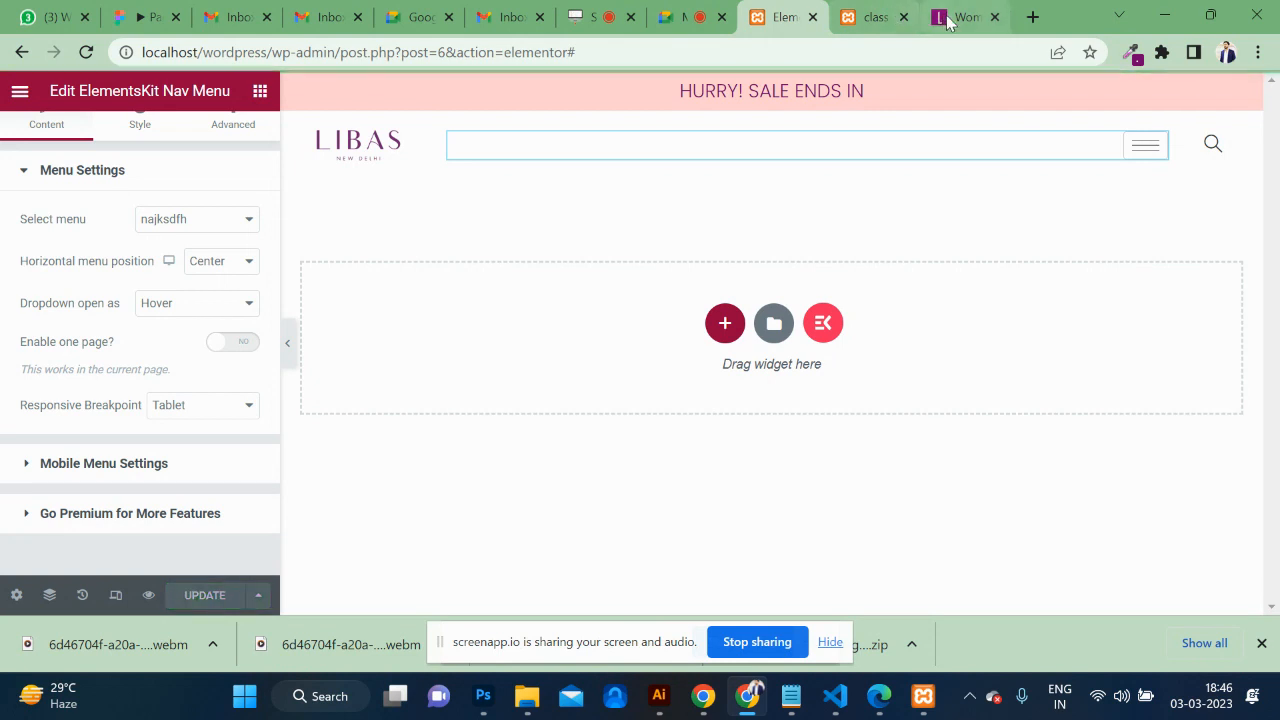
{"action": "left_click", "coordinate": [868, 17]}
{"action": "left_click", "coordinate": [790, 52]}
{"action": "key", "text": "Return"}
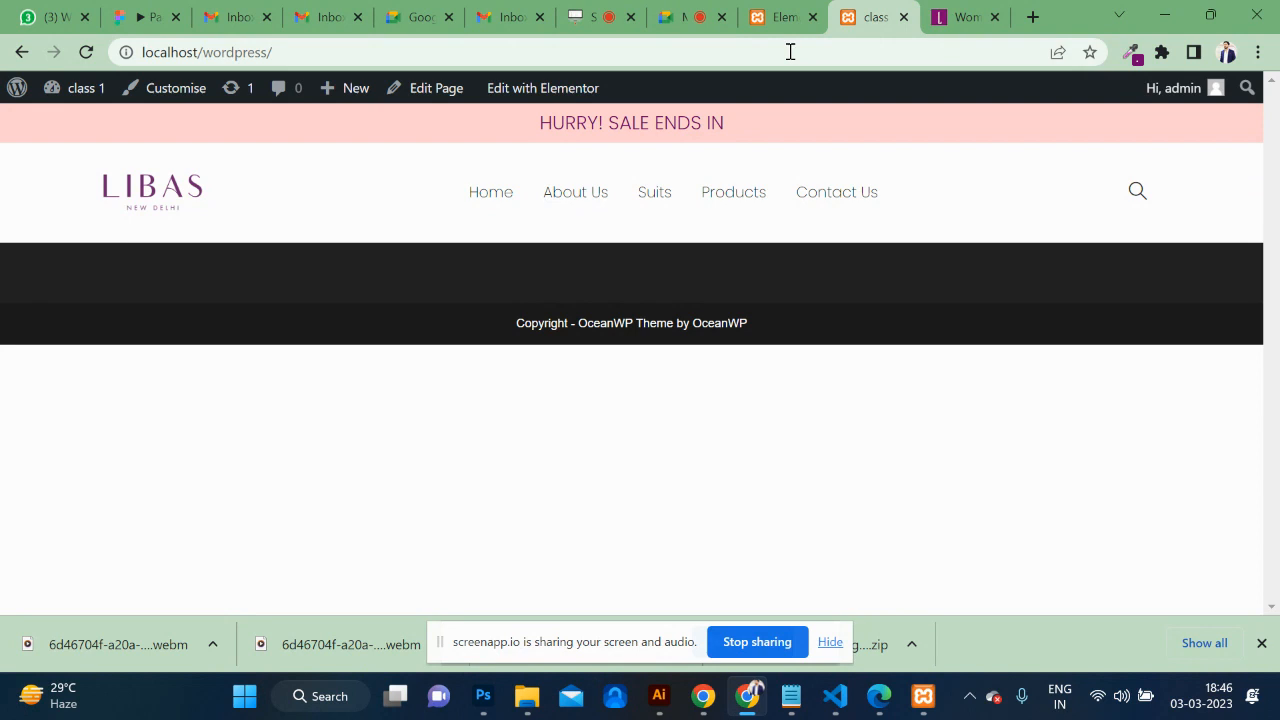
{"action": "left_click", "coordinate": [1210, 15]}
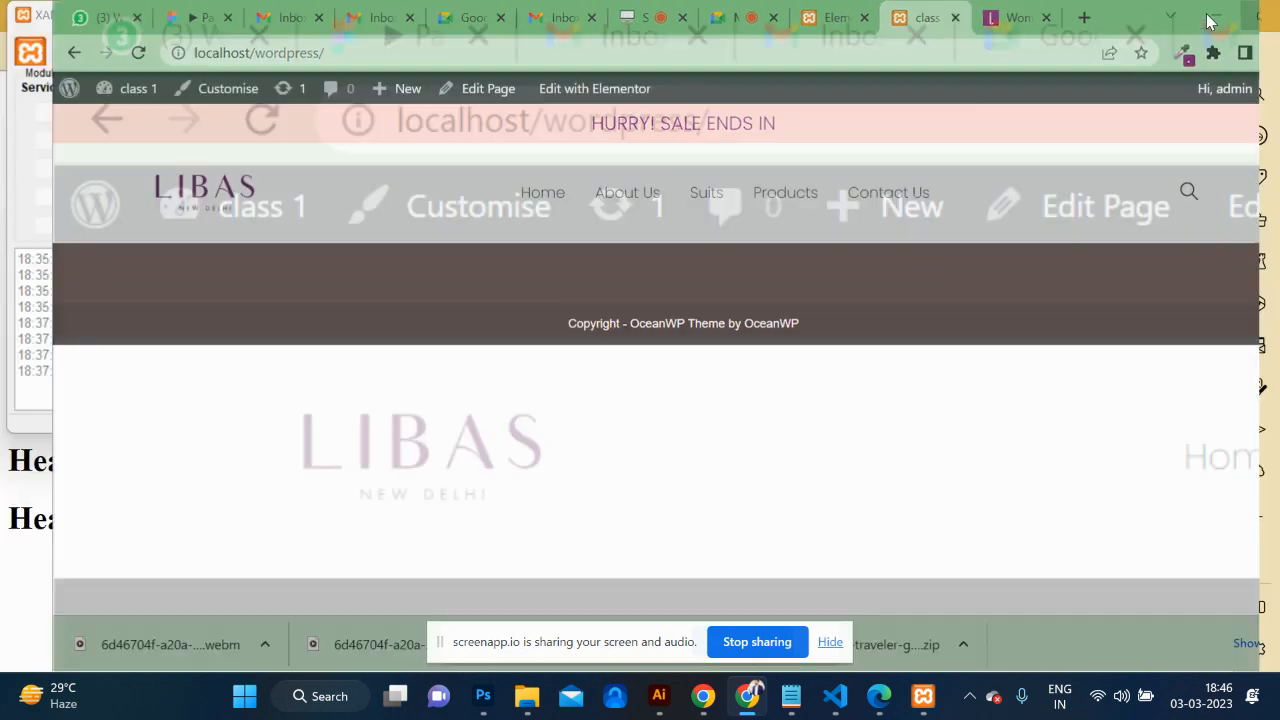
{"action": "left_click", "coordinate": [1013, 328]}
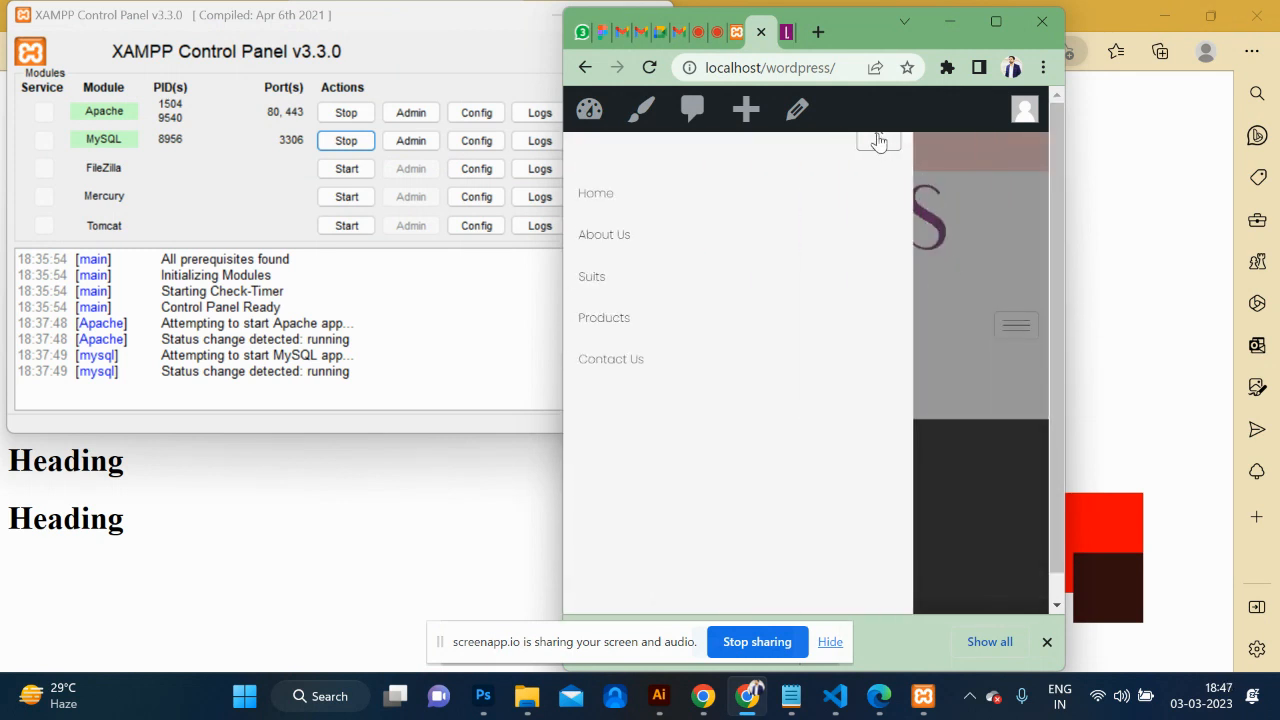
{"action": "left_click", "coordinate": [878, 142]}
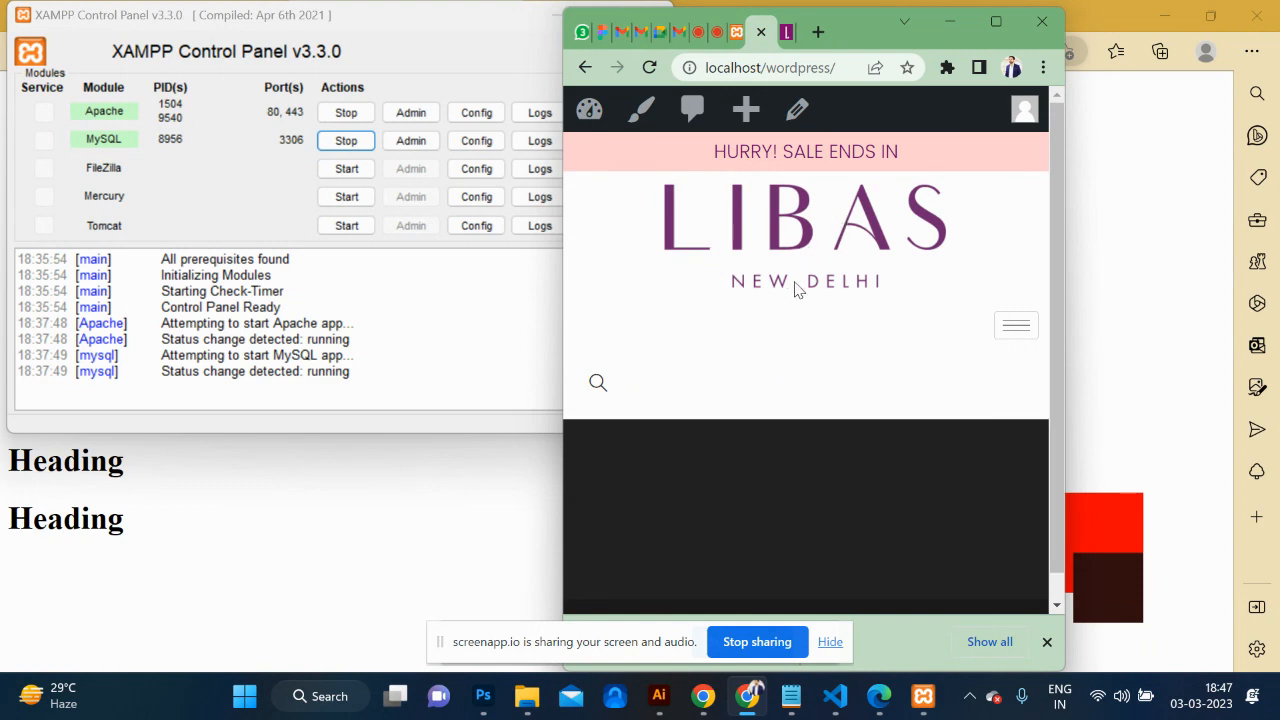
{"action": "left_click", "coordinate": [992, 21]}
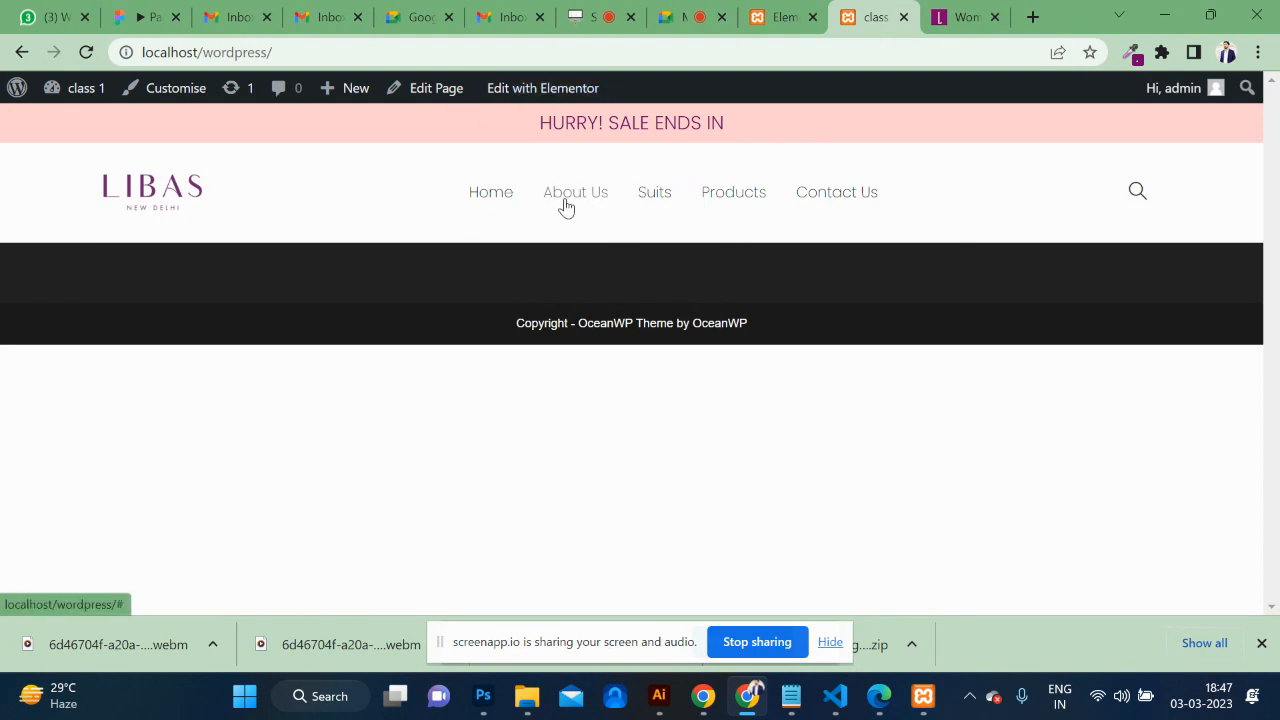
{"action": "mouse_move", "coordinate": [526, 89]}
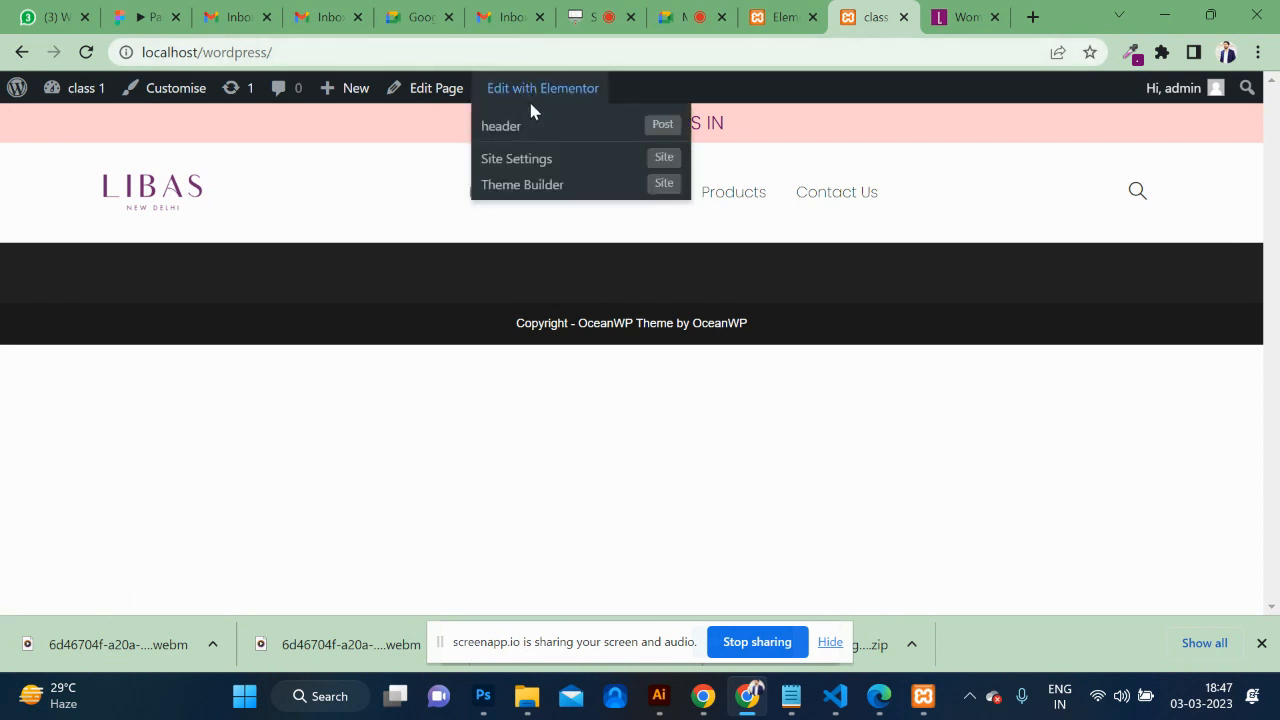
Open the header template and preview it at mobile width.
{"action": "left_click", "coordinate": [503, 131]}
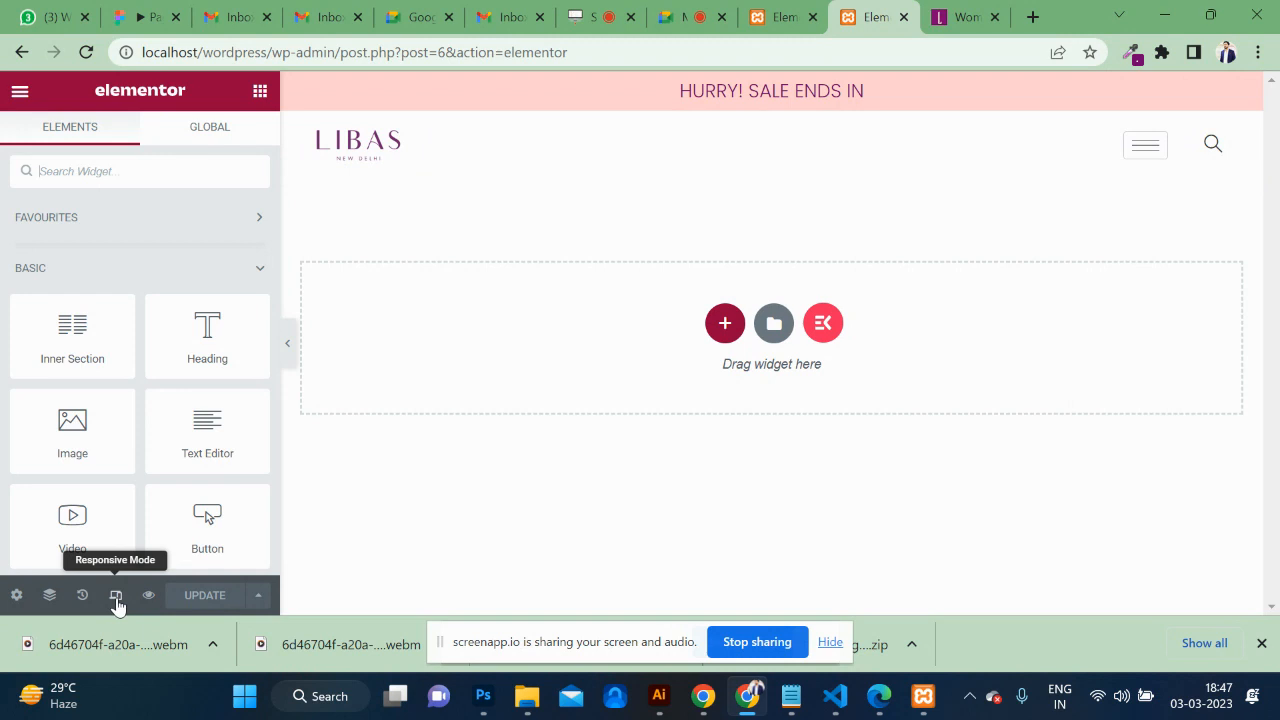
{"action": "left_click", "coordinate": [287, 350]}
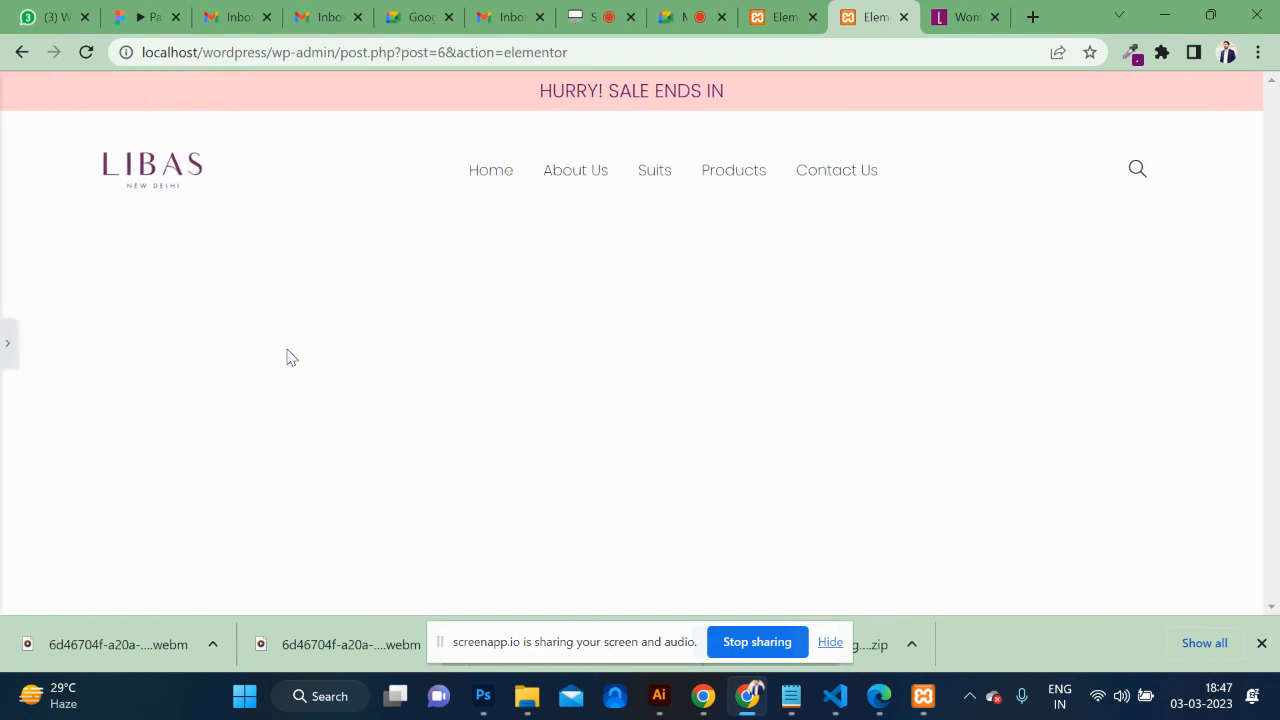
{"action": "left_click", "coordinate": [7, 345]}
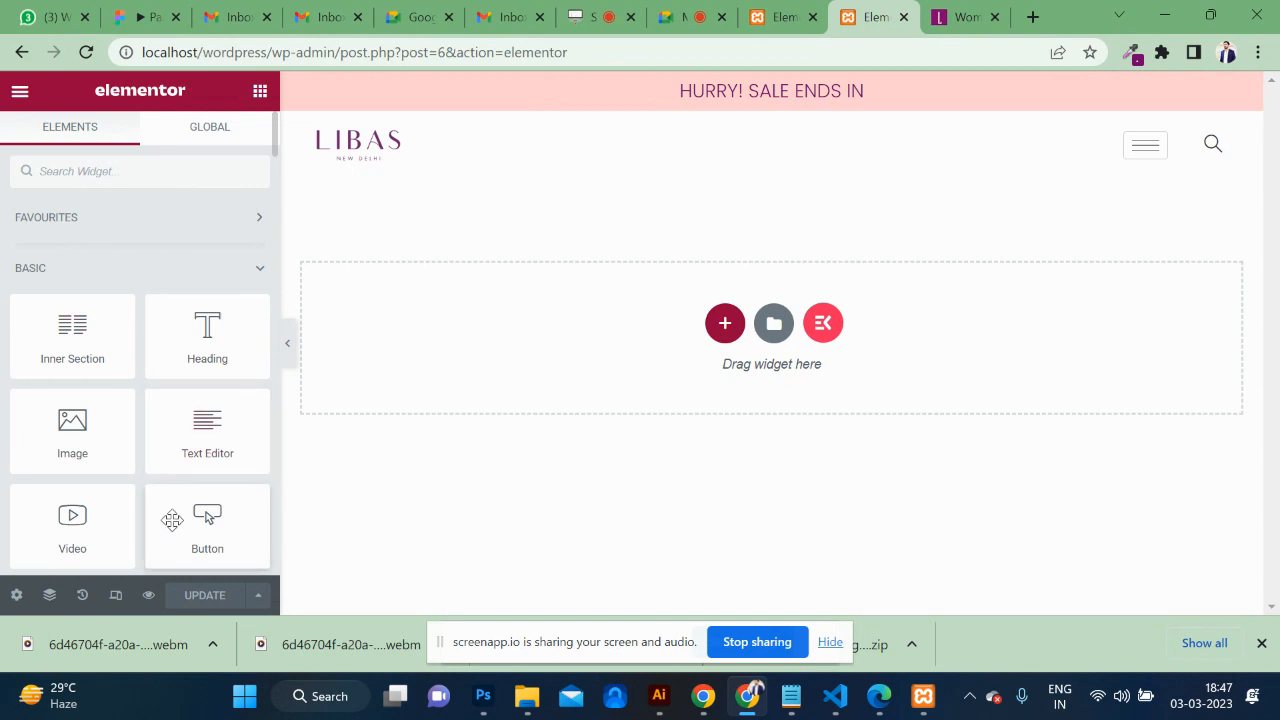
{"action": "left_click", "coordinate": [115, 597]}
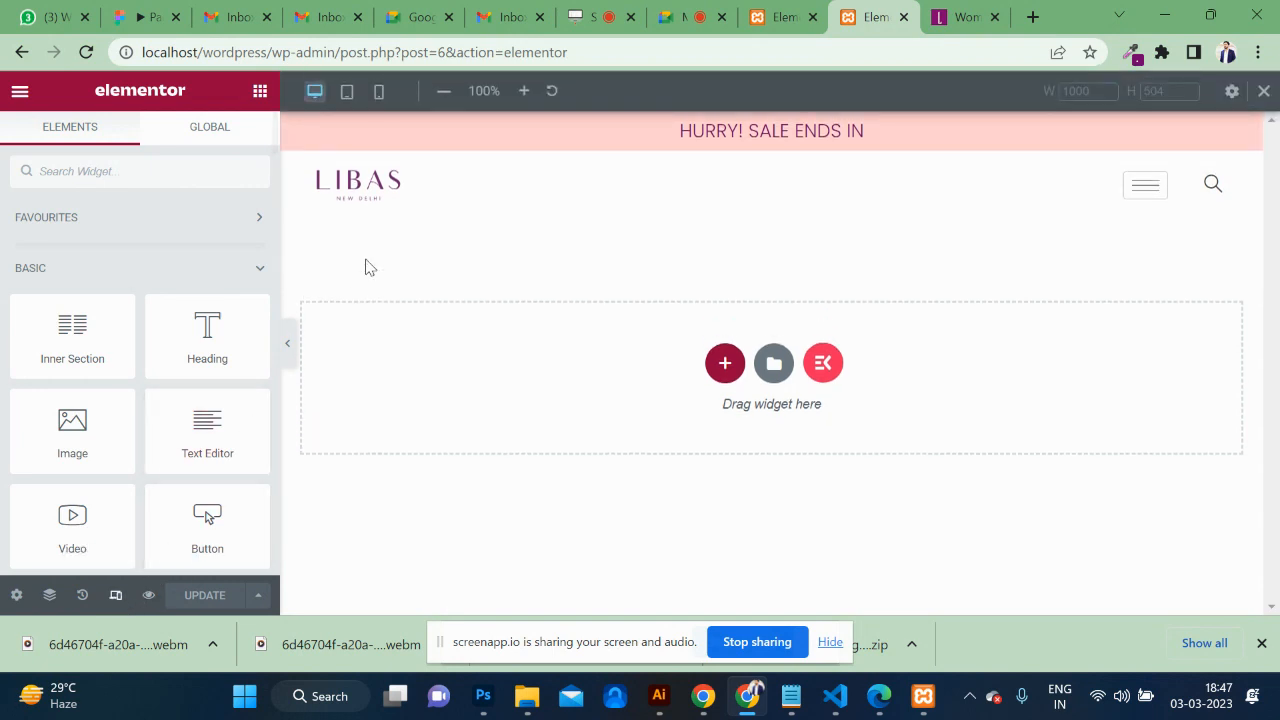
{"action": "left_click", "coordinate": [348, 93]}
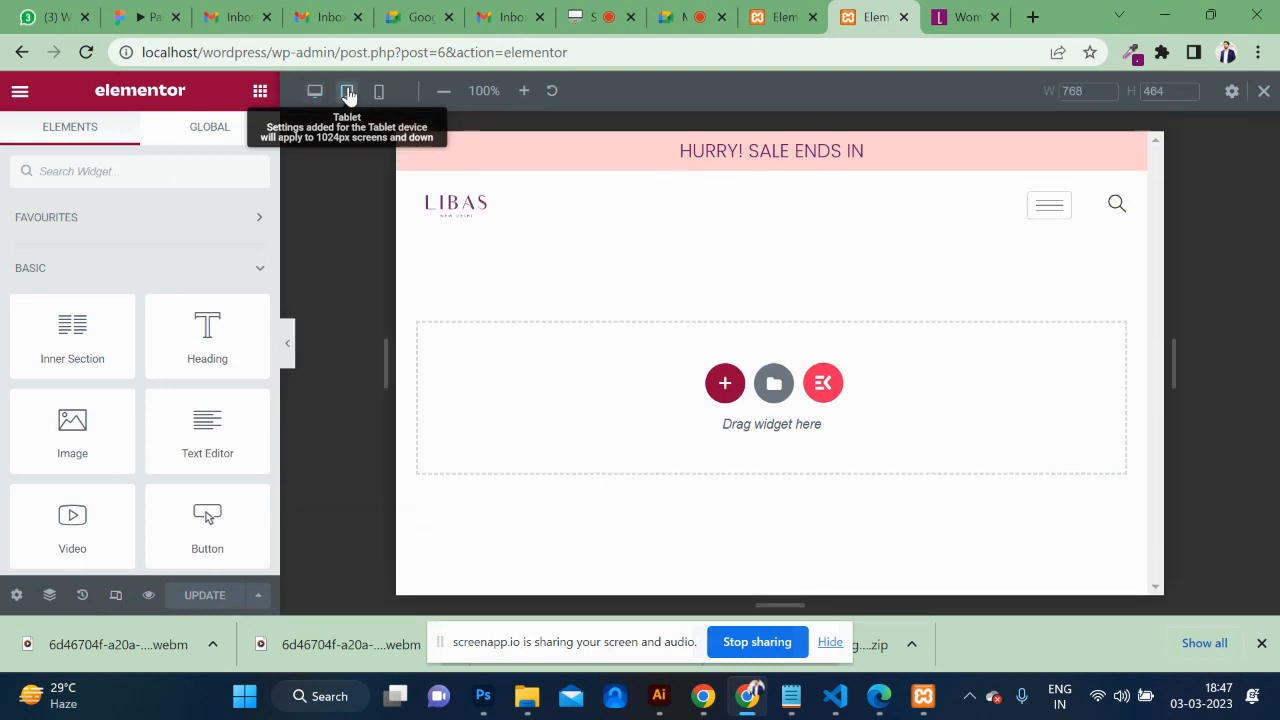
{"action": "left_click", "coordinate": [379, 93]}
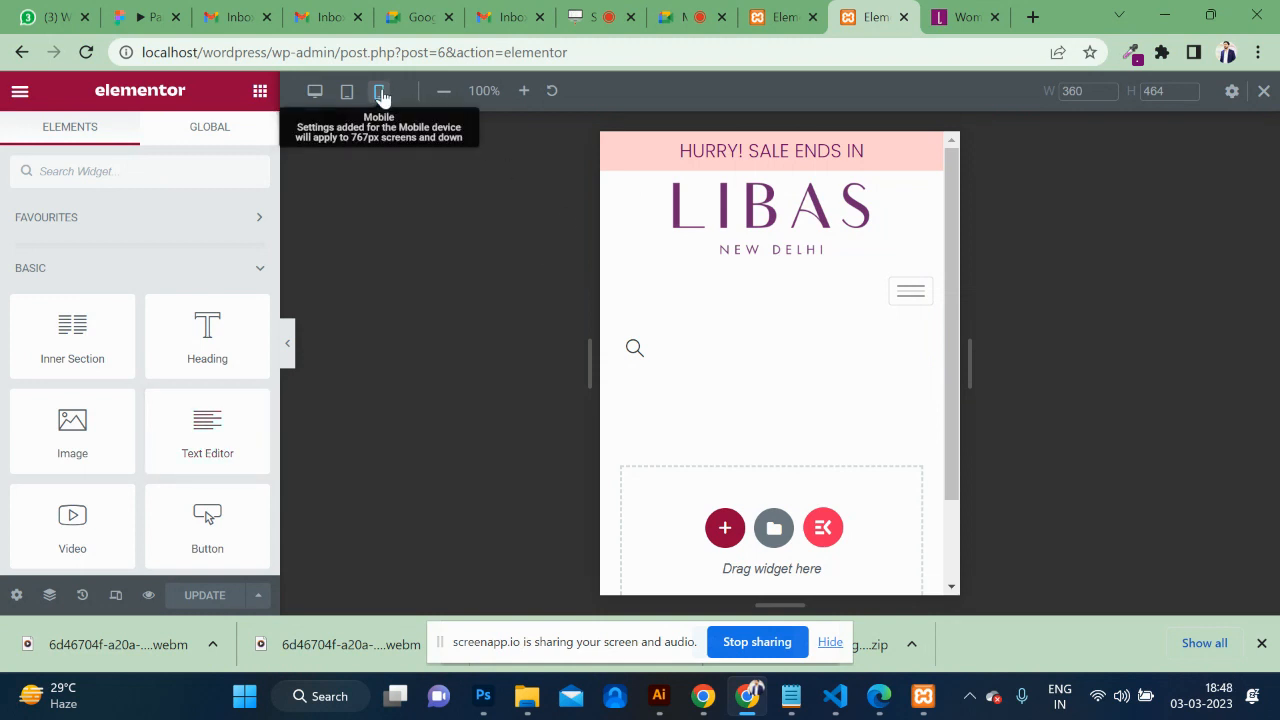
Set the logo column's mobile width to 50%.
{"action": "left_click", "coordinate": [613, 183]}
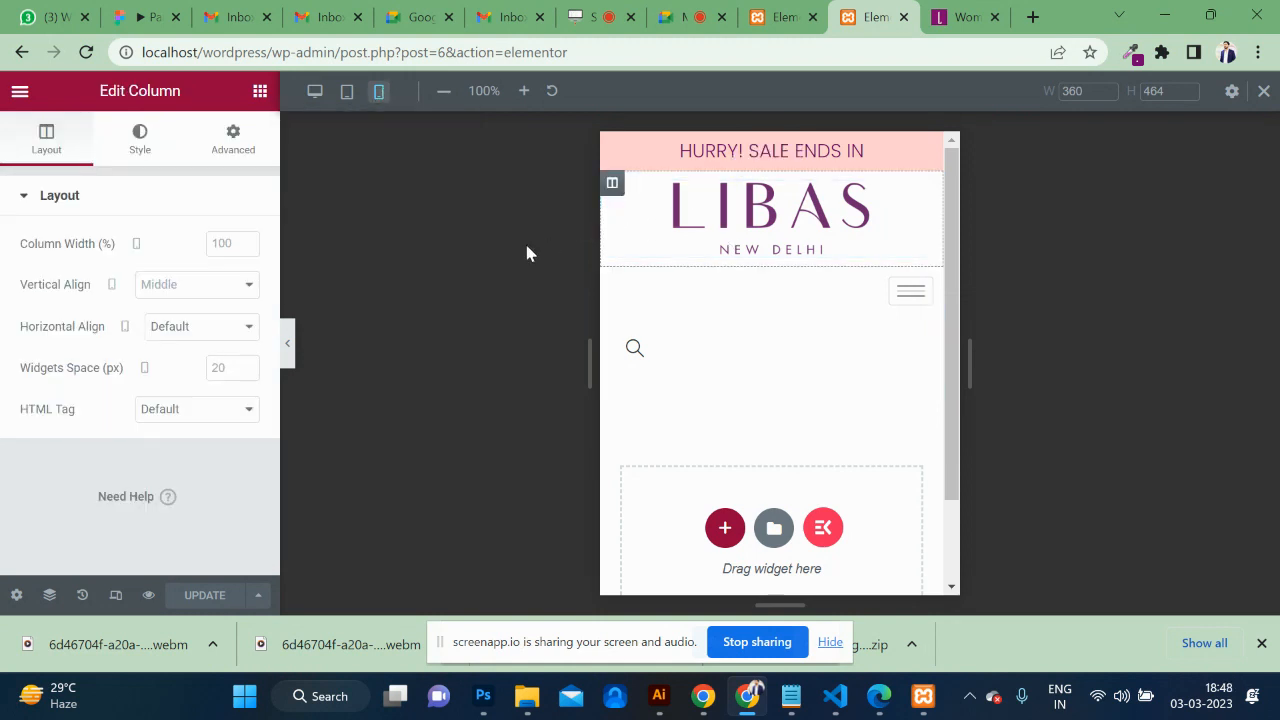
{"action": "left_click", "coordinate": [228, 247]}
{"action": "type", "text": "30"}
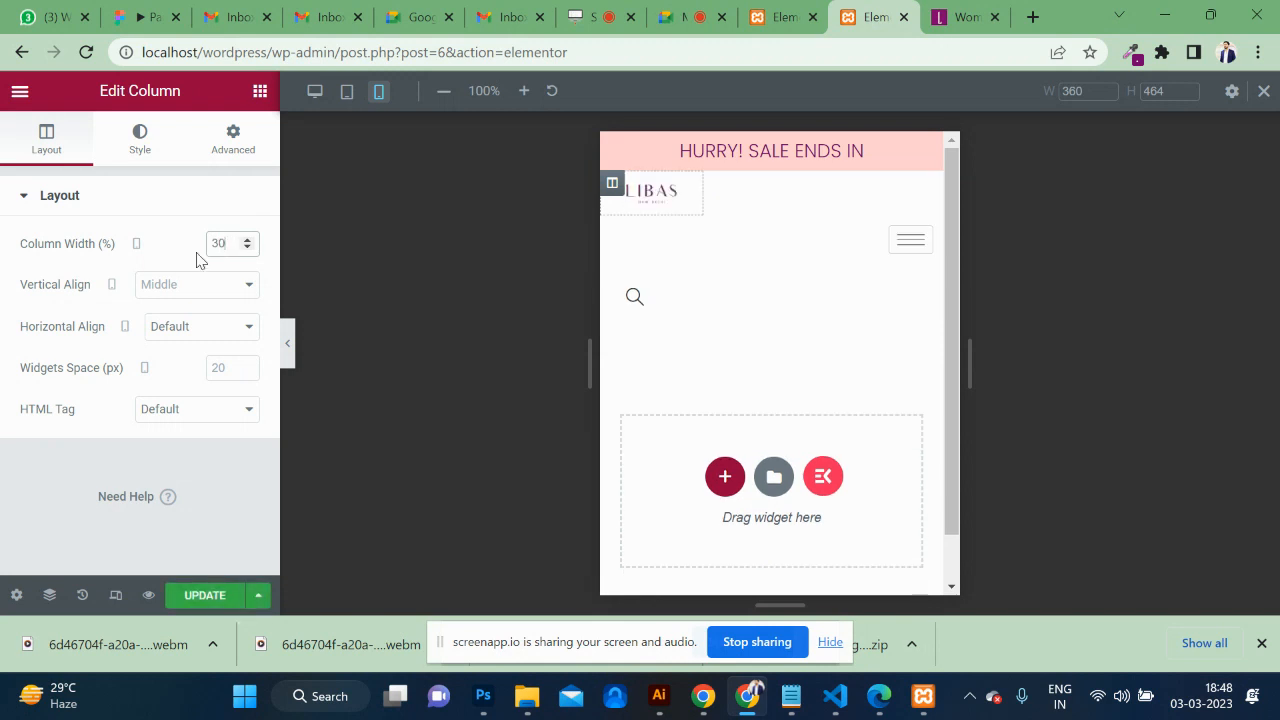
{"action": "left_click_drag", "start_coordinate": [230, 244], "coordinate": [135, 246]}
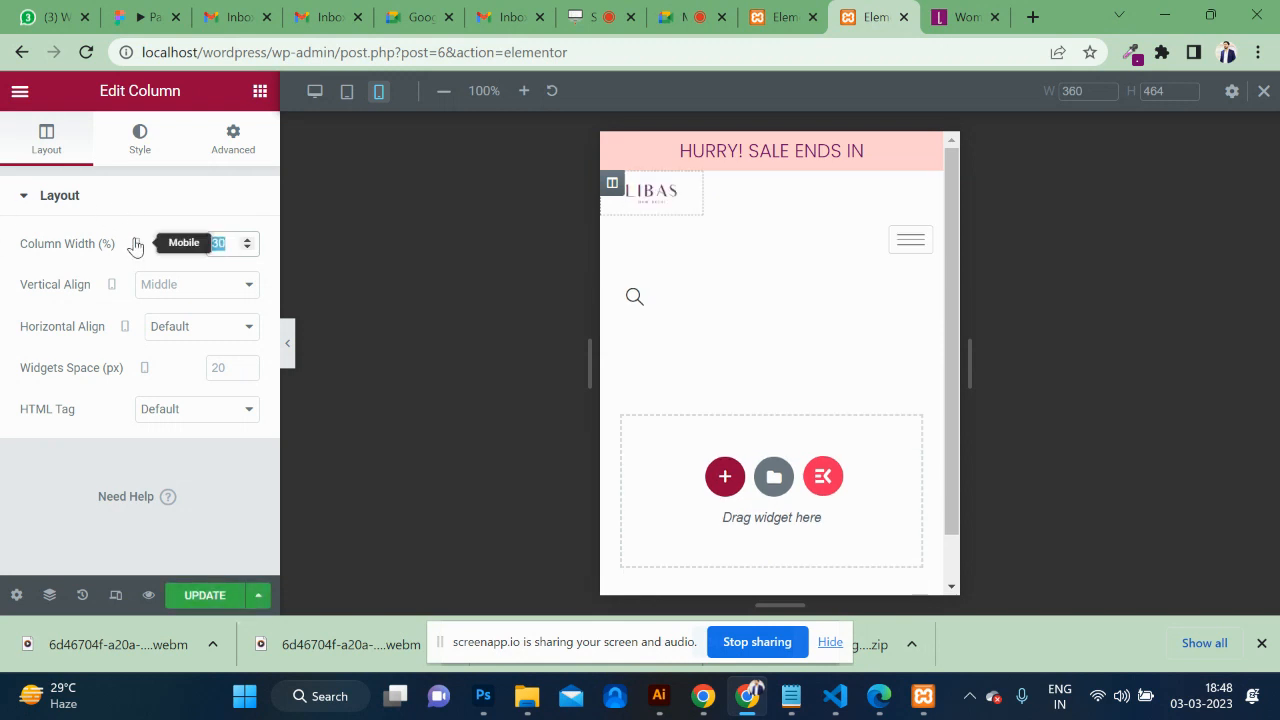
{"action": "type", "text": "50"}
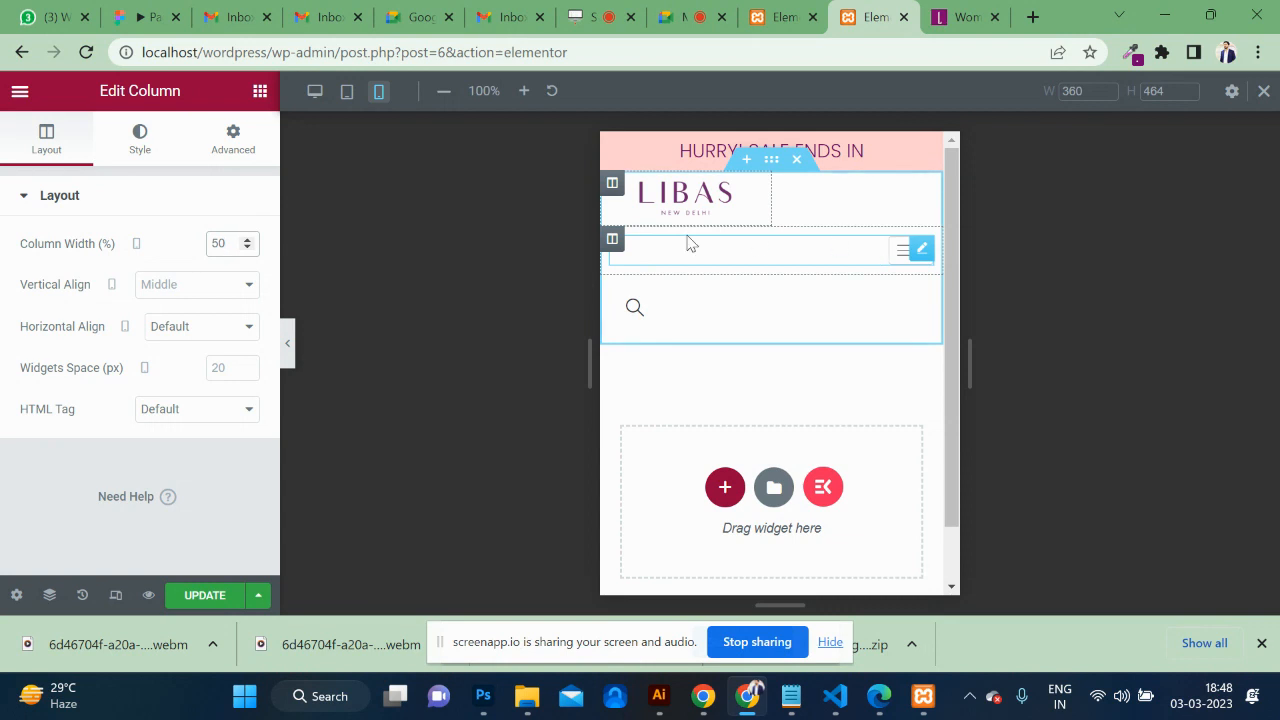
Set the menu column's mobile width to 40%.
{"action": "left_click", "coordinate": [613, 241]}
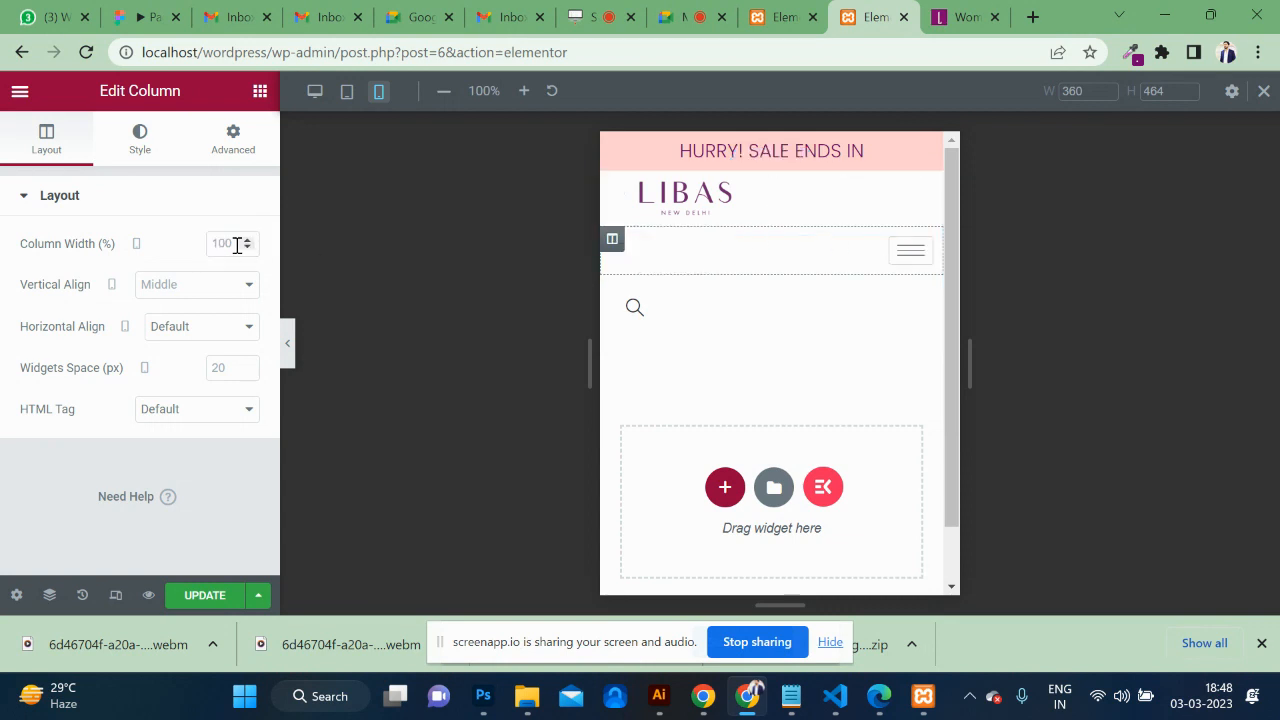
{"action": "type", "text": "40"}
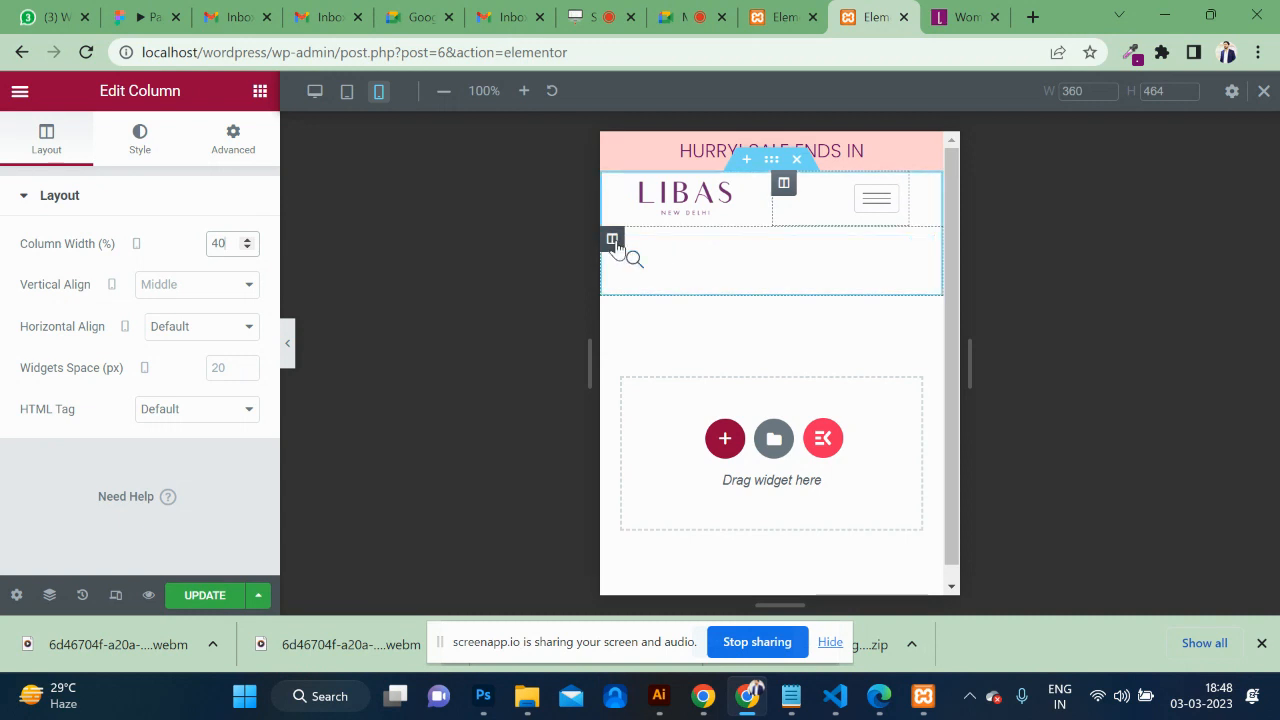
{"action": "left_click", "coordinate": [613, 242]}
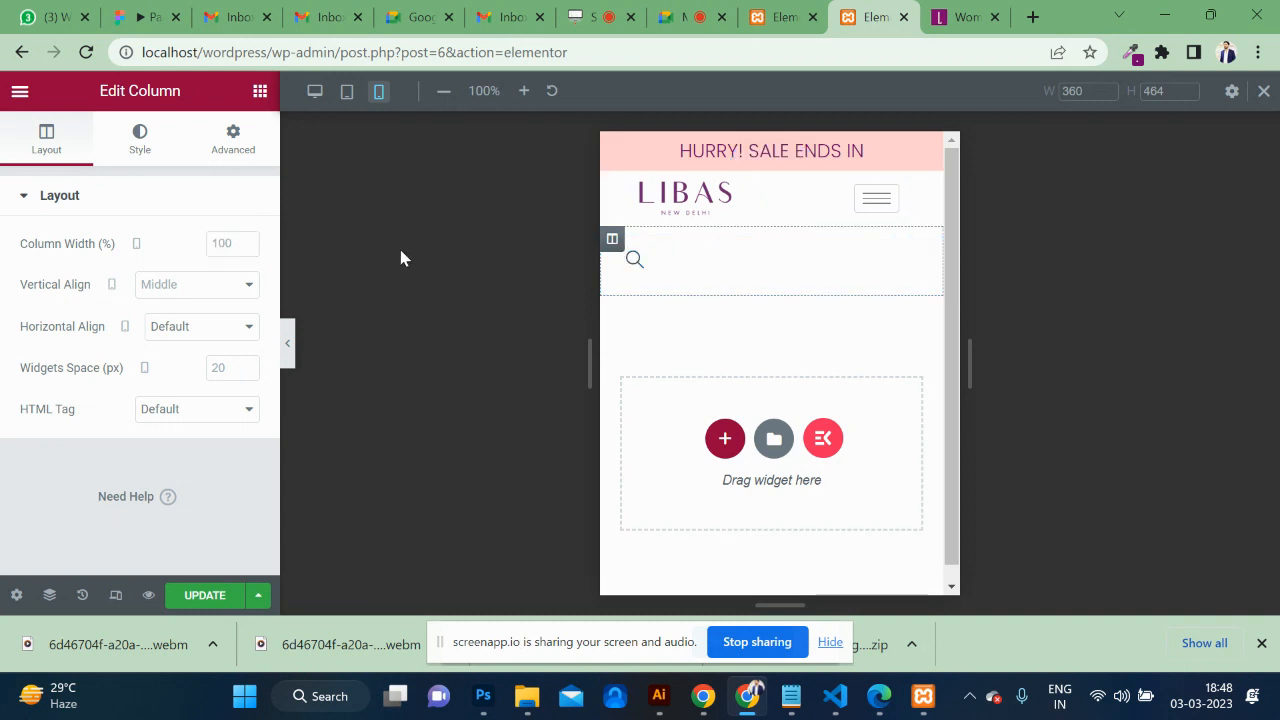
{"action": "left_click", "coordinate": [233, 140]}
Hide the search column on mobile only, leaving tablet visible, and save the header.
{"action": "scroll", "coordinate": [142, 485], "scroll_direction": "down", "scroll_amount": 3}
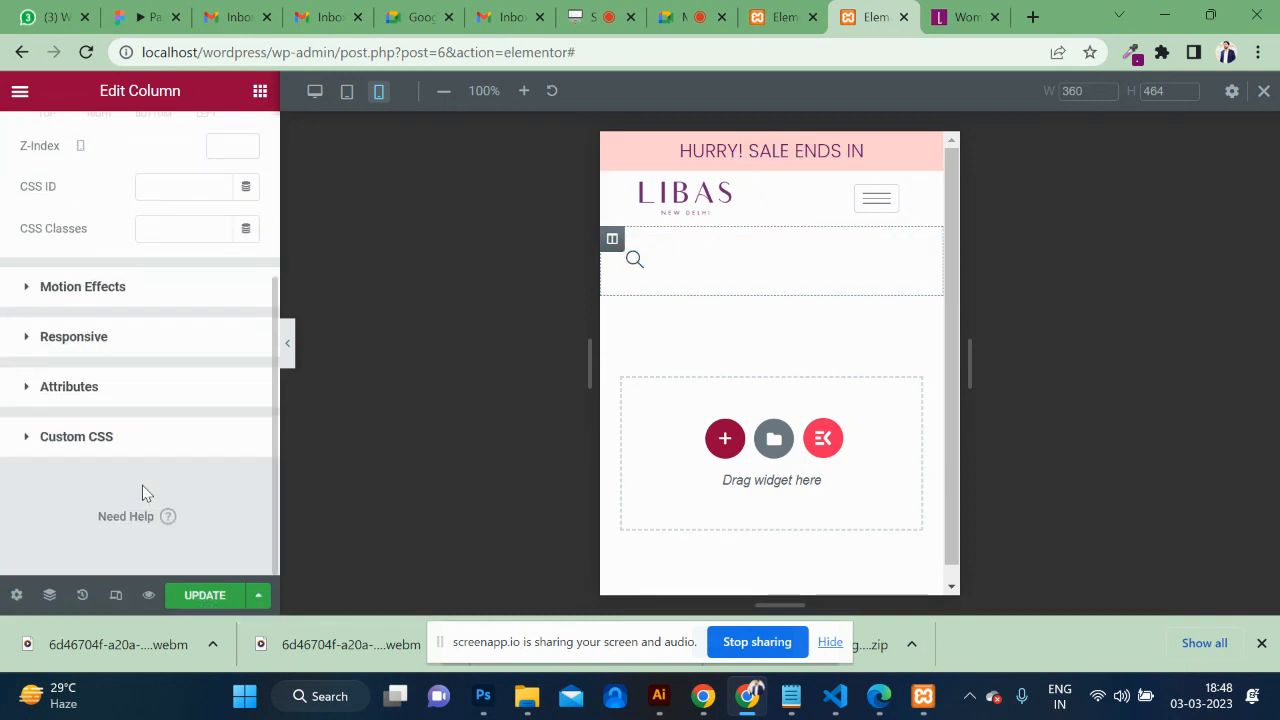
{"action": "left_click", "coordinate": [57, 340]}
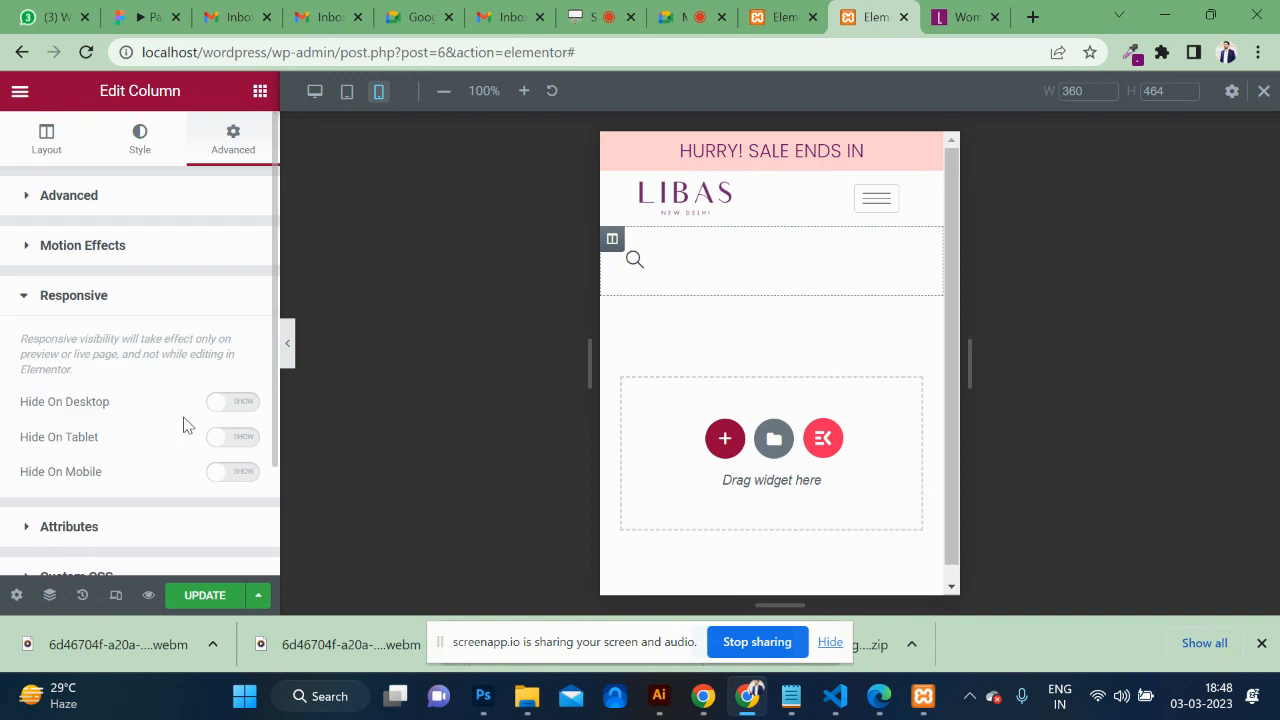
{"action": "left_click", "coordinate": [240, 440]}
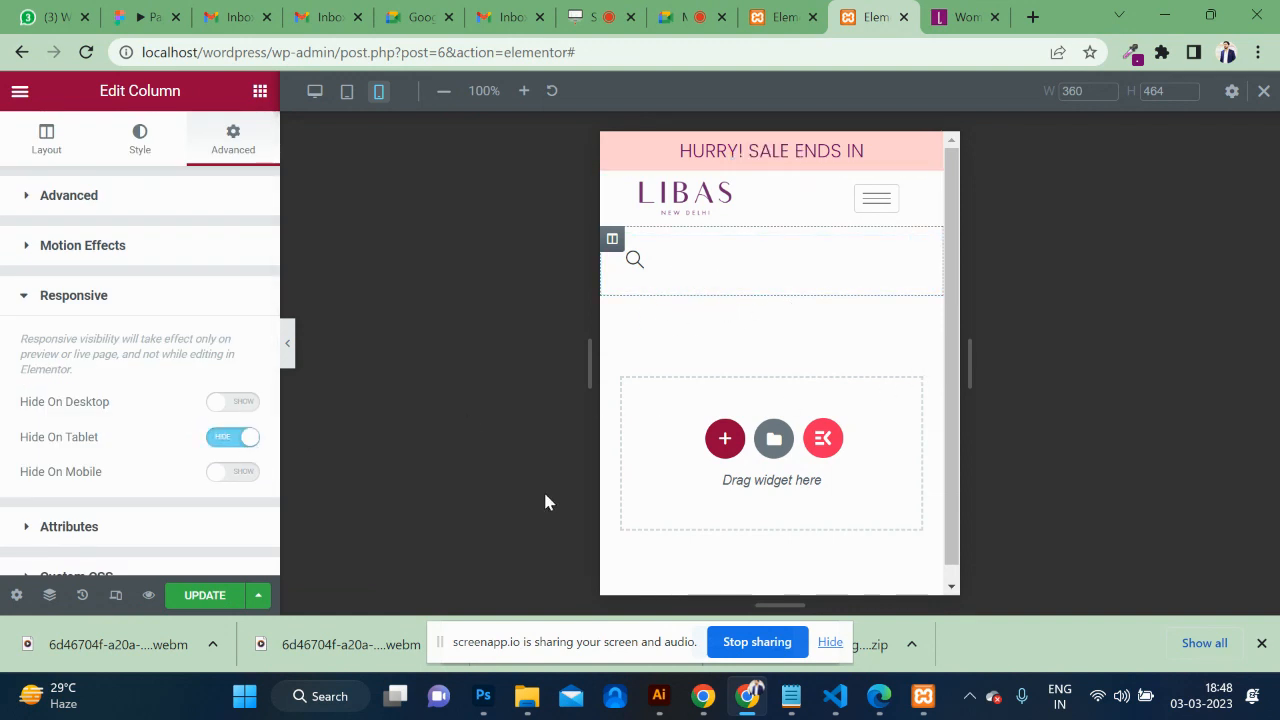
{"action": "left_click", "coordinate": [232, 442]}
{"action": "left_click", "coordinate": [245, 472]}
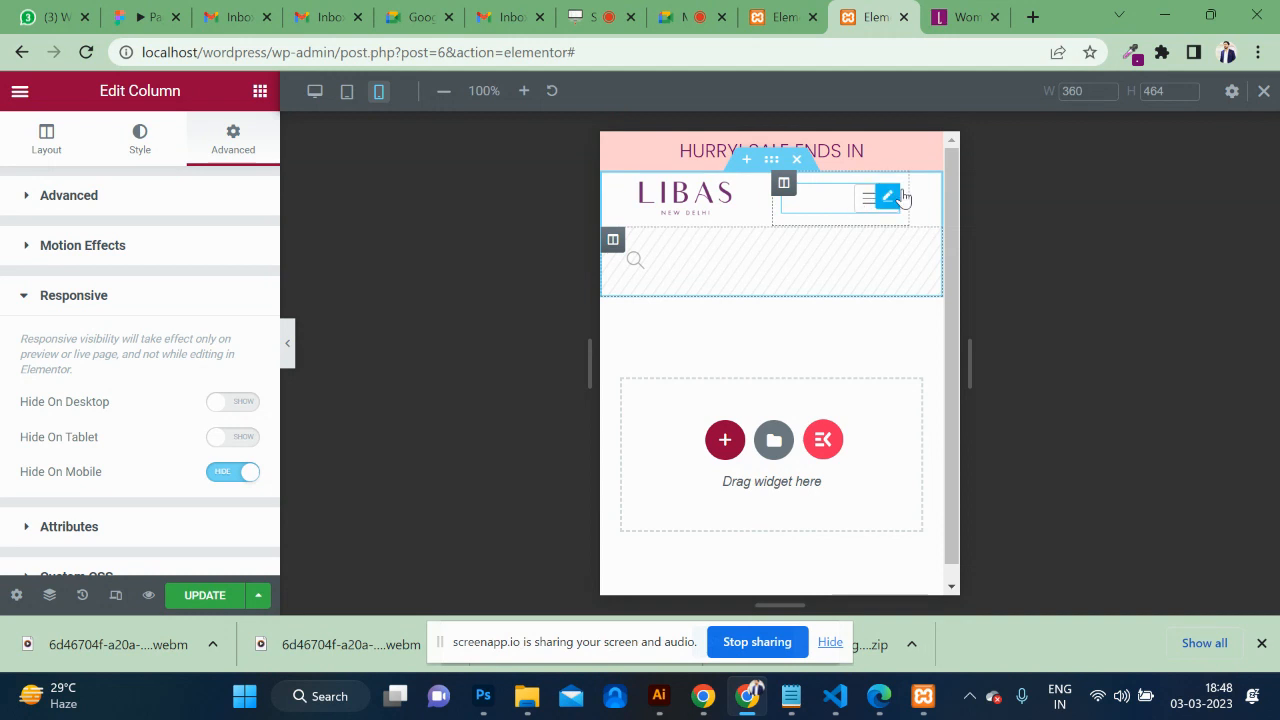
{"action": "left_click", "coordinate": [210, 595]}
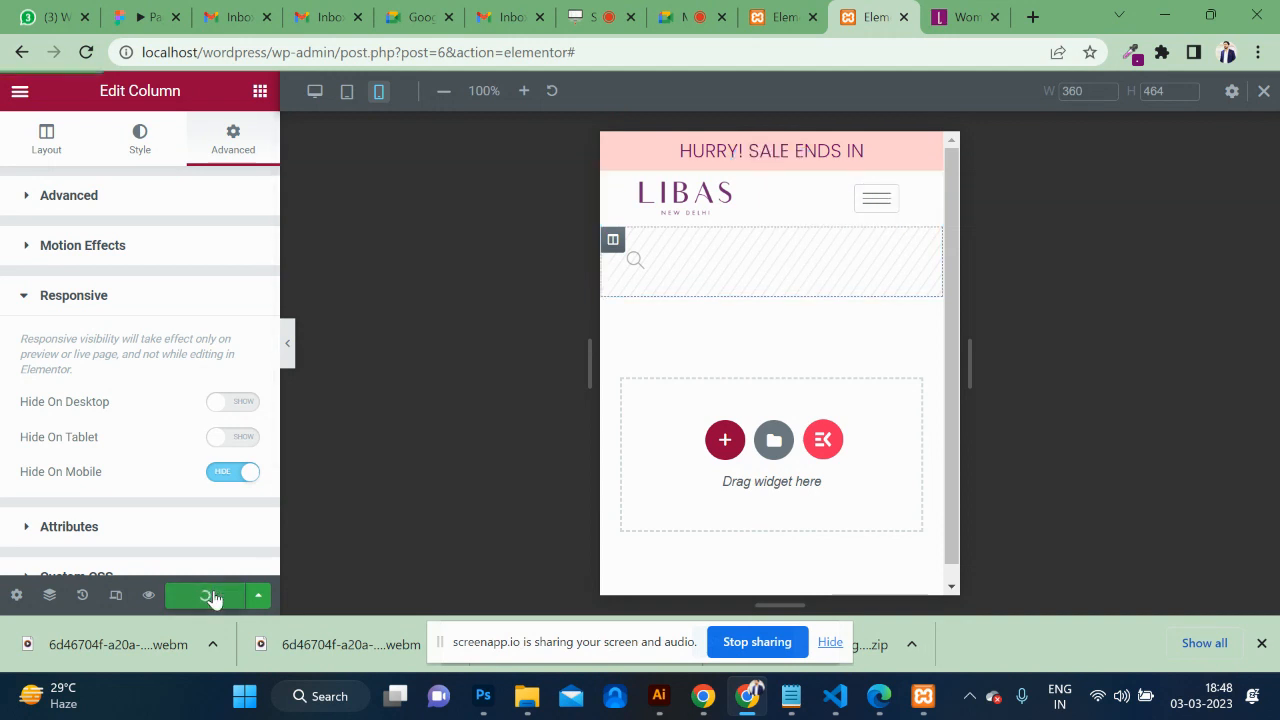
{"action": "left_click", "coordinate": [782, 17]}
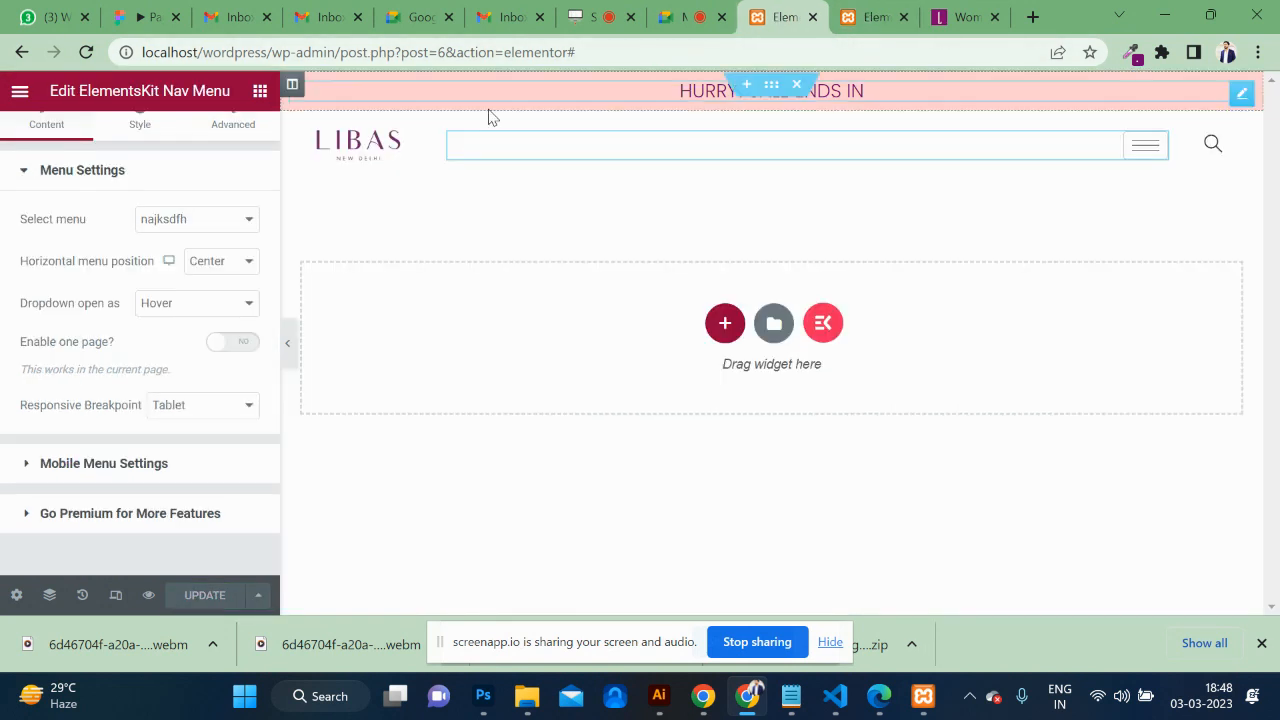
Open the live header page and shrink the browser to a phone-like width.
{"action": "left_click", "coordinate": [20, 92]}
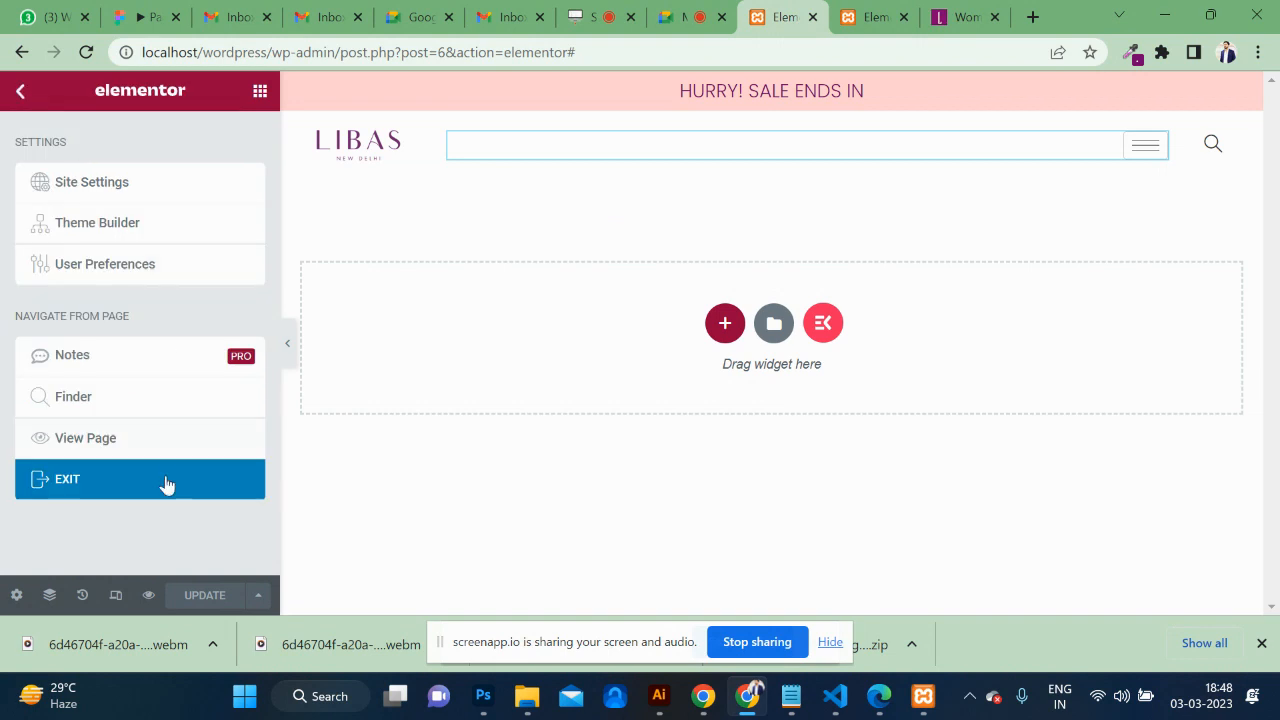
{"action": "left_click", "coordinate": [97, 445]}
{"action": "left_click", "coordinate": [806, 19]}
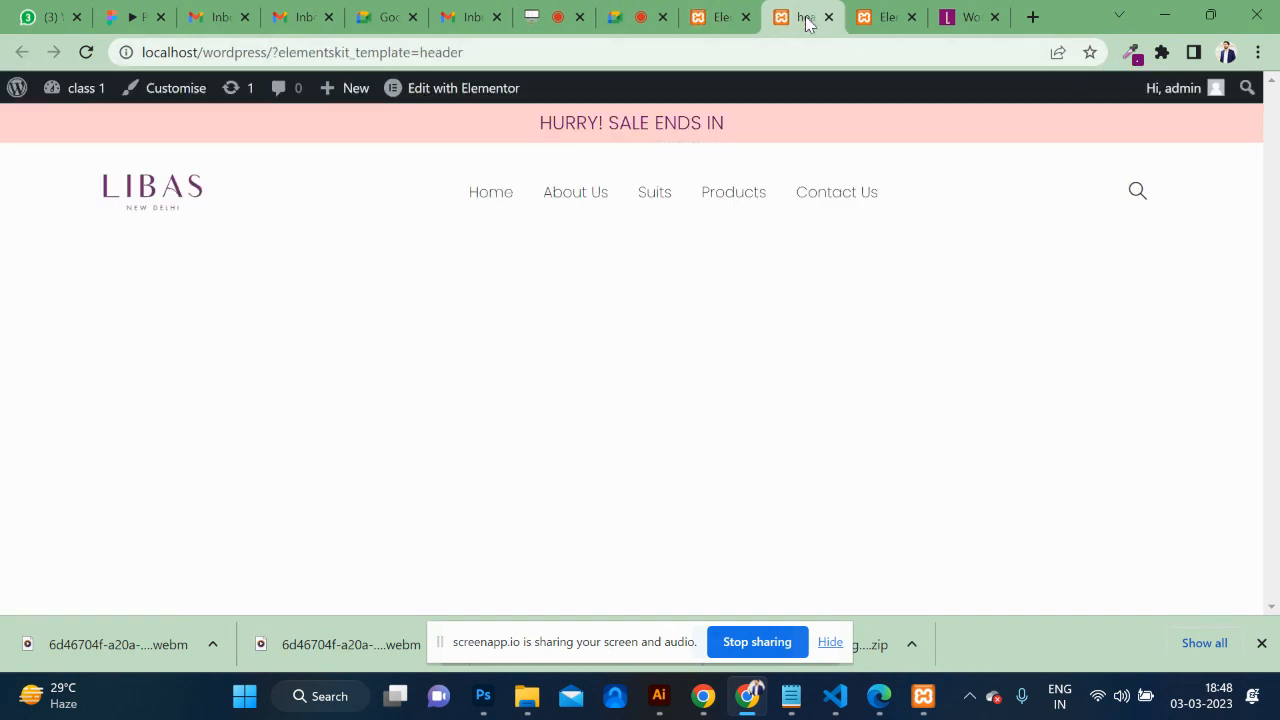
{"action": "left_click", "coordinate": [1210, 16]}
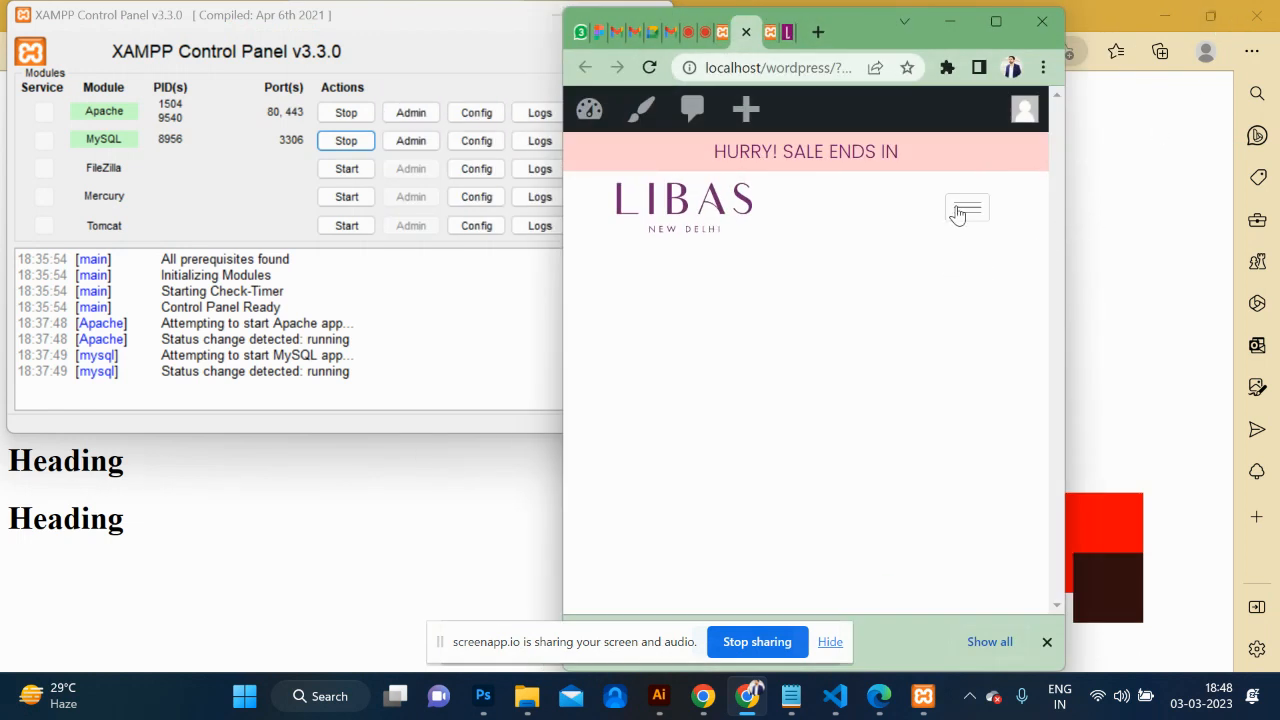
Open and close the slide-out mobile menu, then restore the full-size browser window.
{"action": "left_click", "coordinate": [963, 210]}
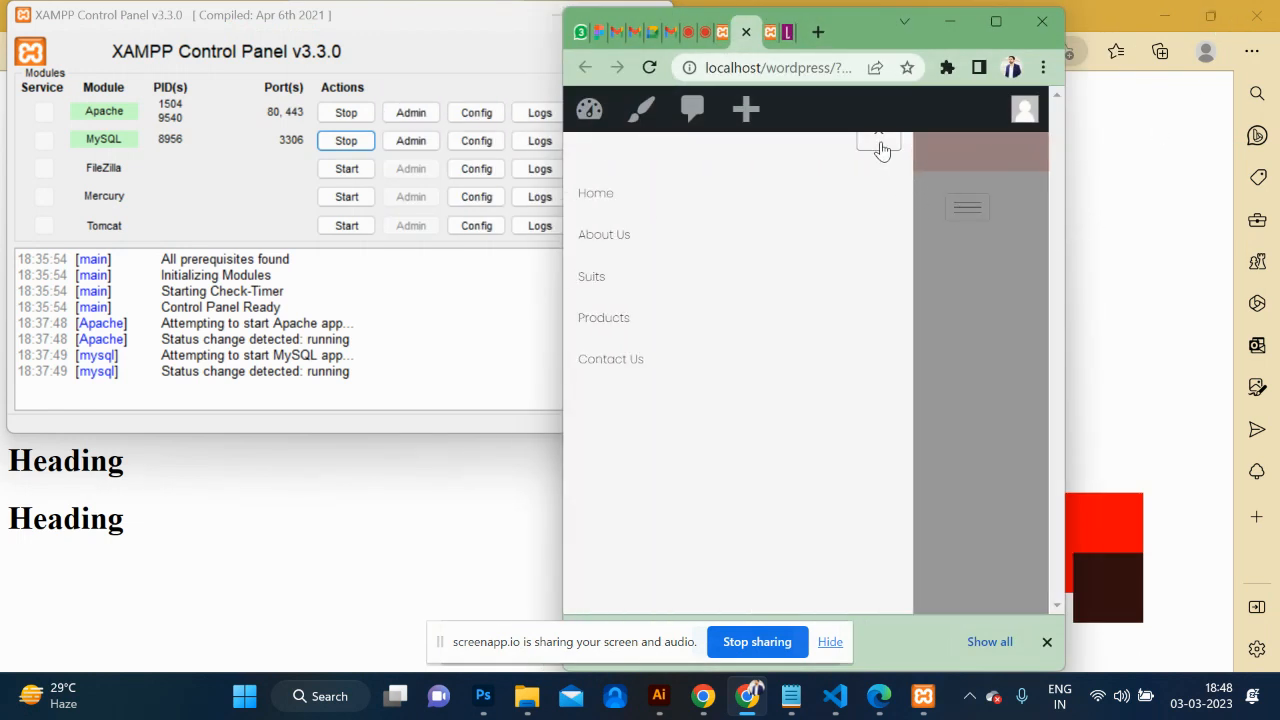
{"action": "left_click", "coordinate": [879, 146]}
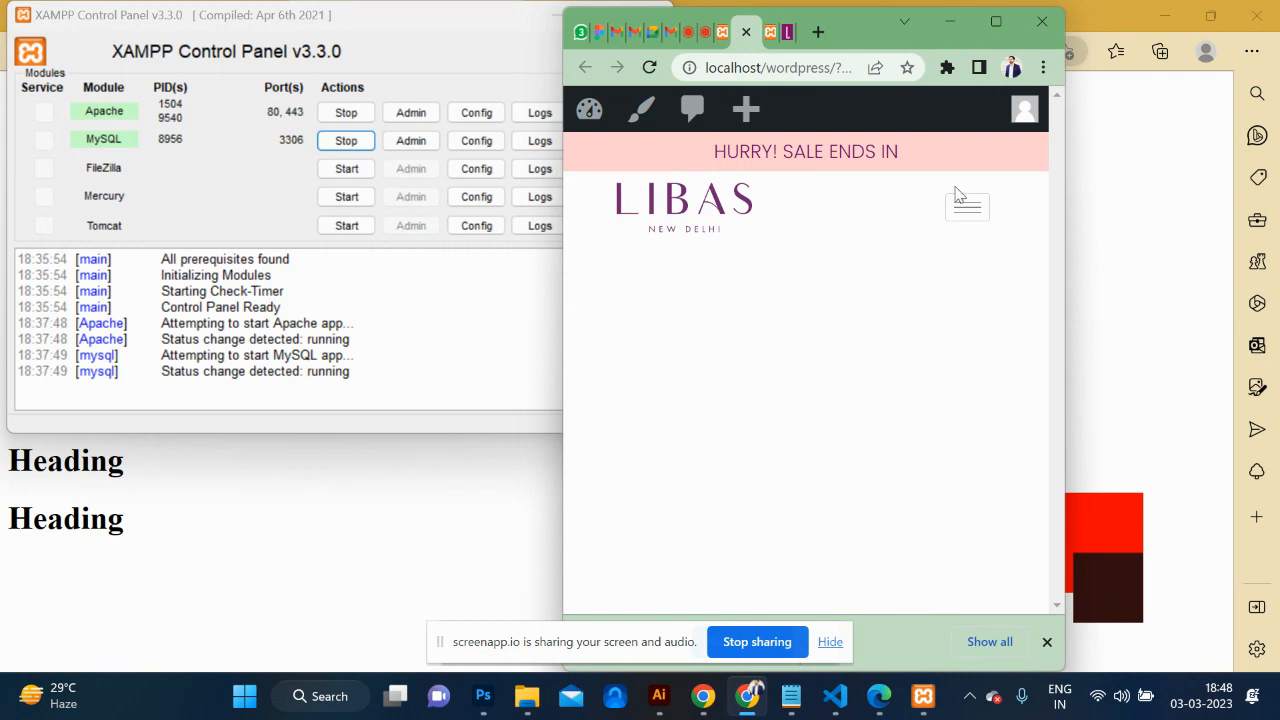
{"action": "left_click", "coordinate": [992, 26]}
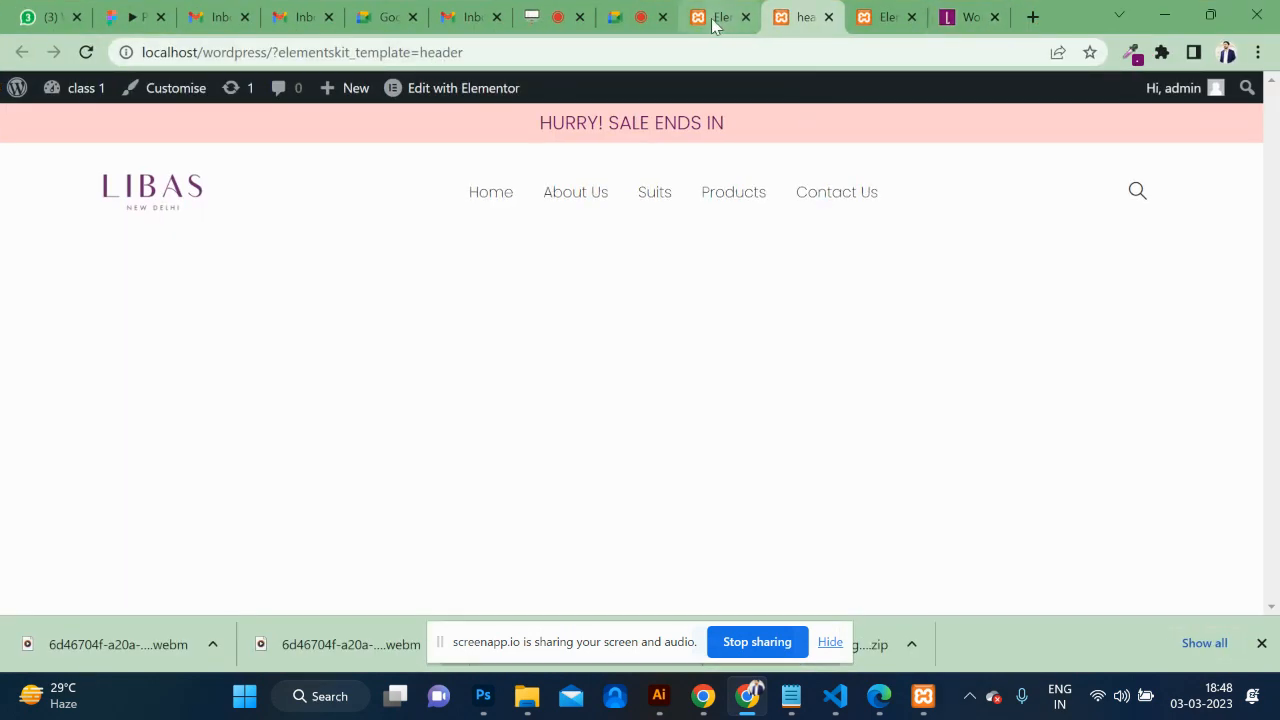
{"action": "left_click", "coordinate": [714, 20]}
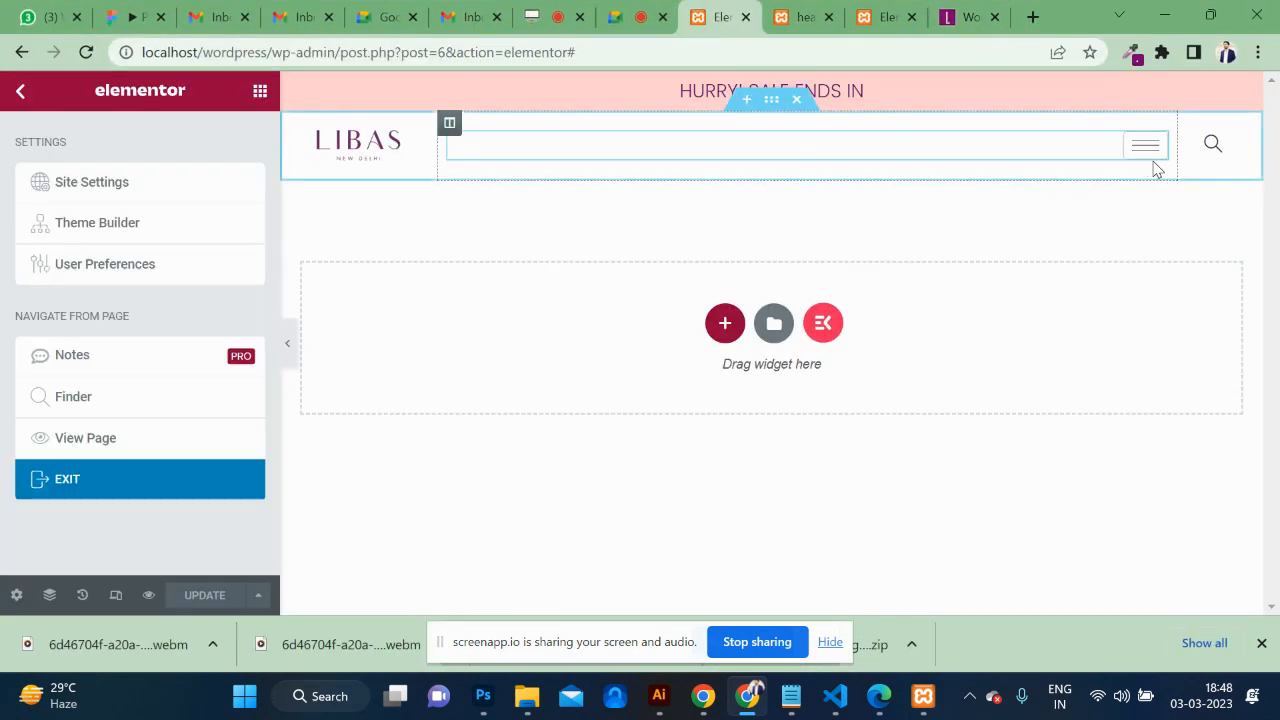
{"action": "left_click", "coordinate": [782, 16]}
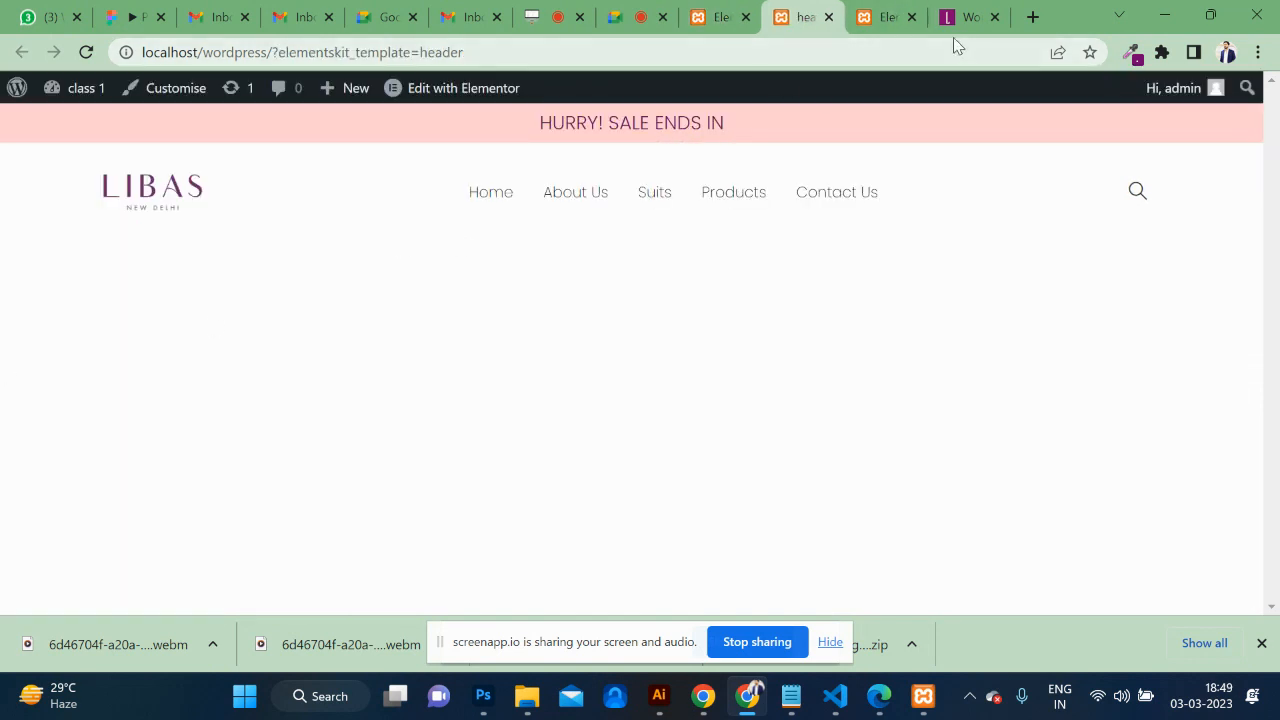
{"action": "left_click", "coordinate": [872, 22]}
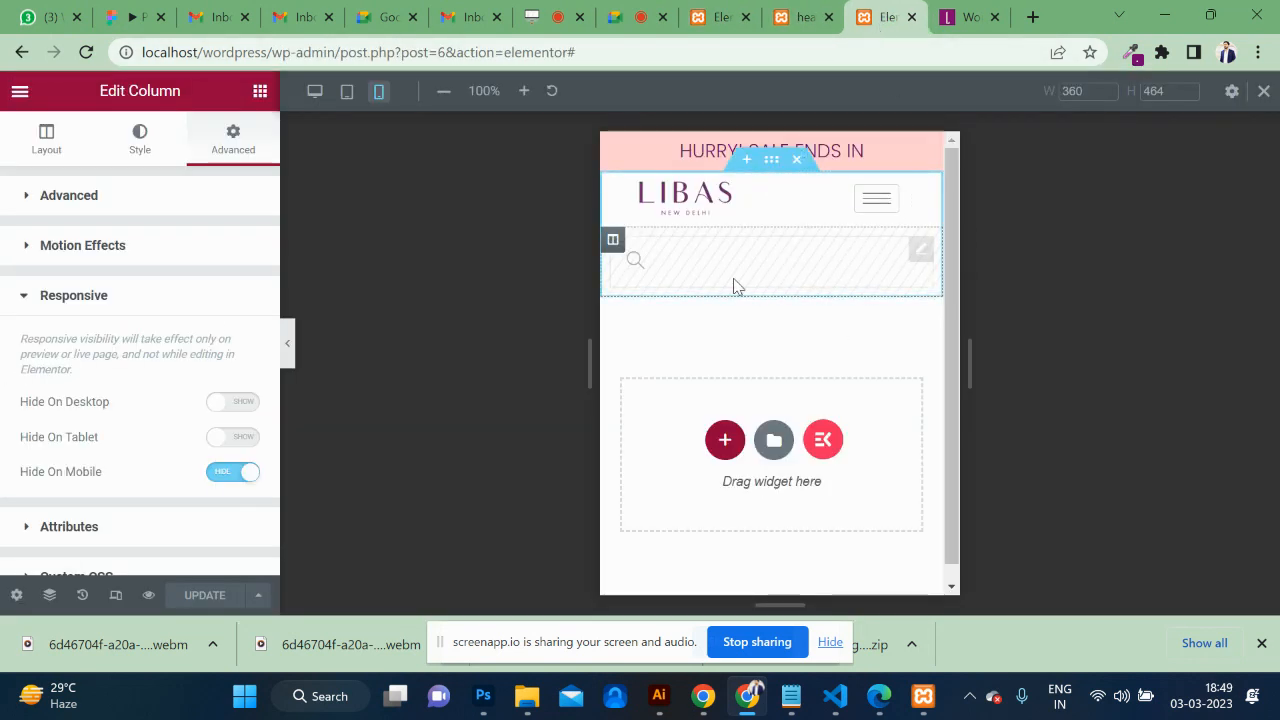
Show the search column on mobile again and set its mobile width to 20%.
{"action": "left_click", "coordinate": [225, 475]}
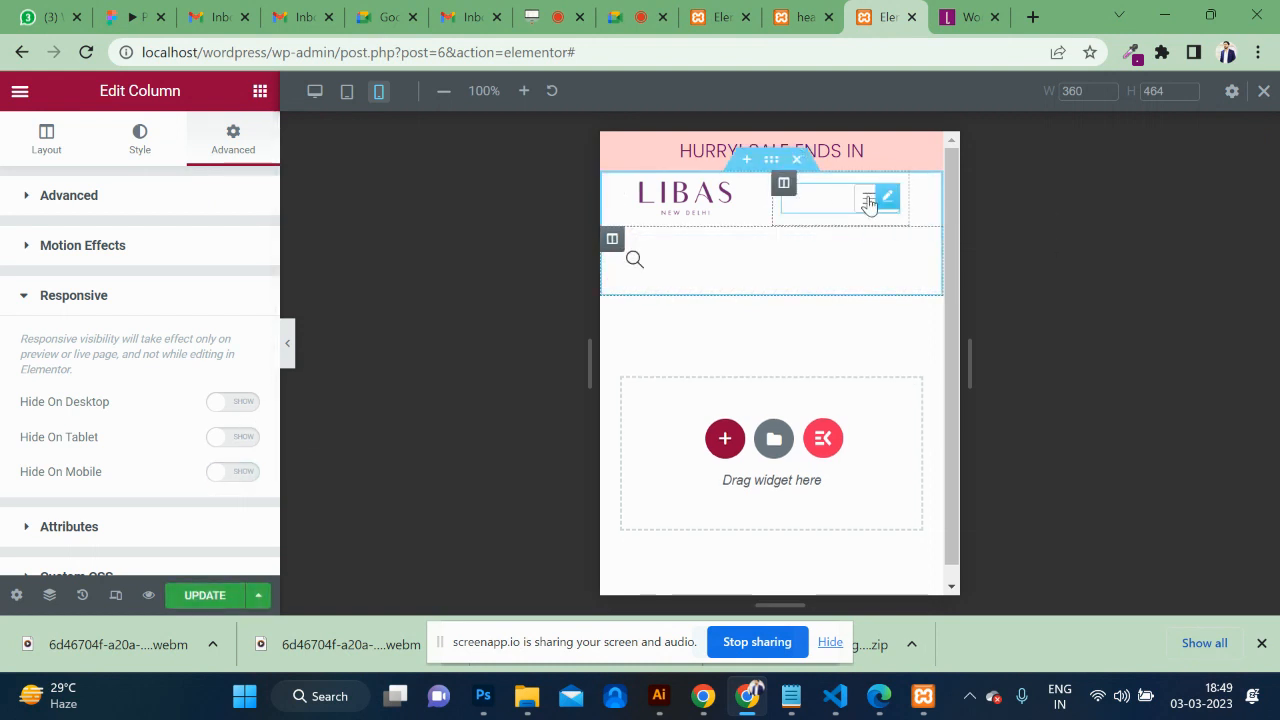
{"action": "left_click", "coordinate": [784, 185]}
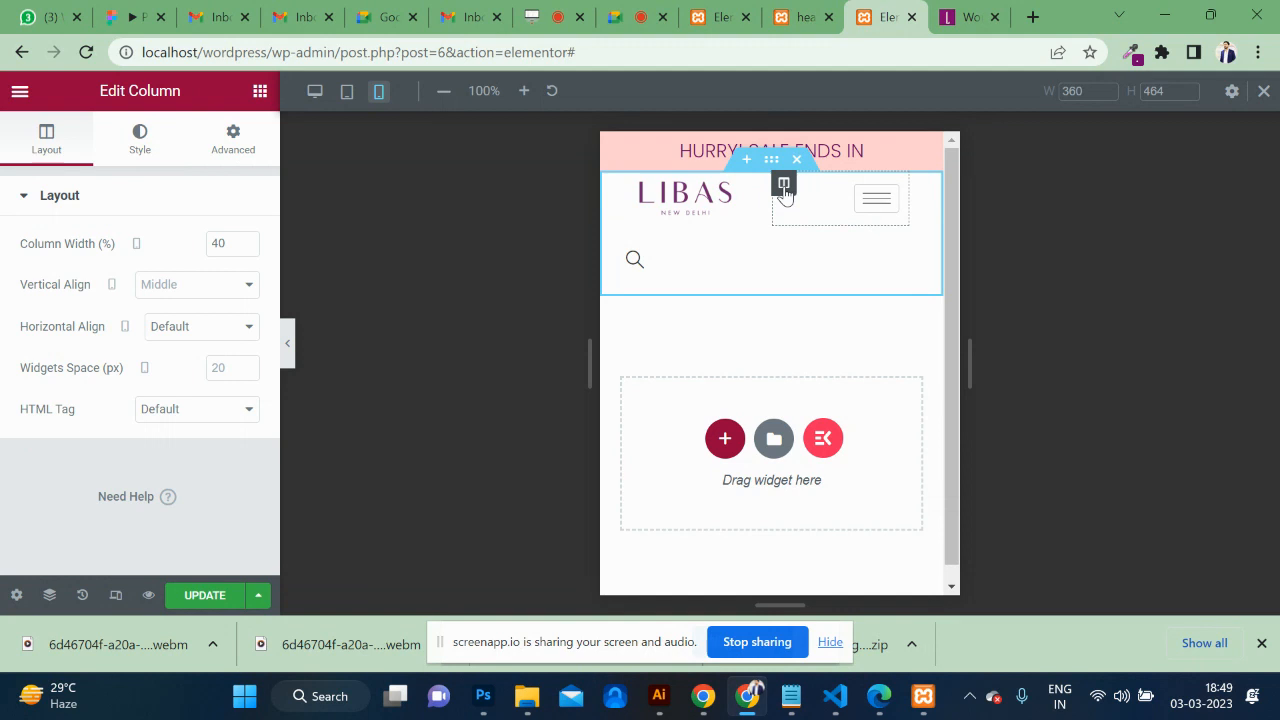
{"action": "left_click_drag", "start_coordinate": [229, 243], "coordinate": [203, 249]}
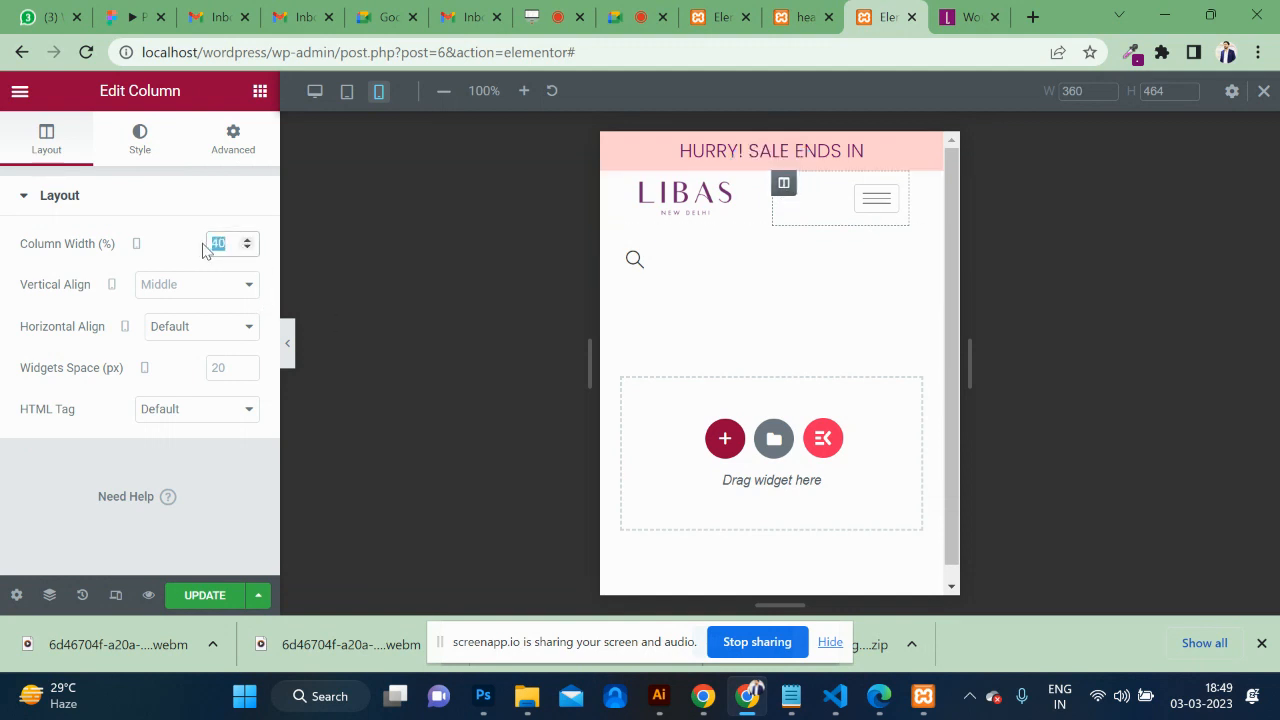
{"action": "type", "text": "20"}
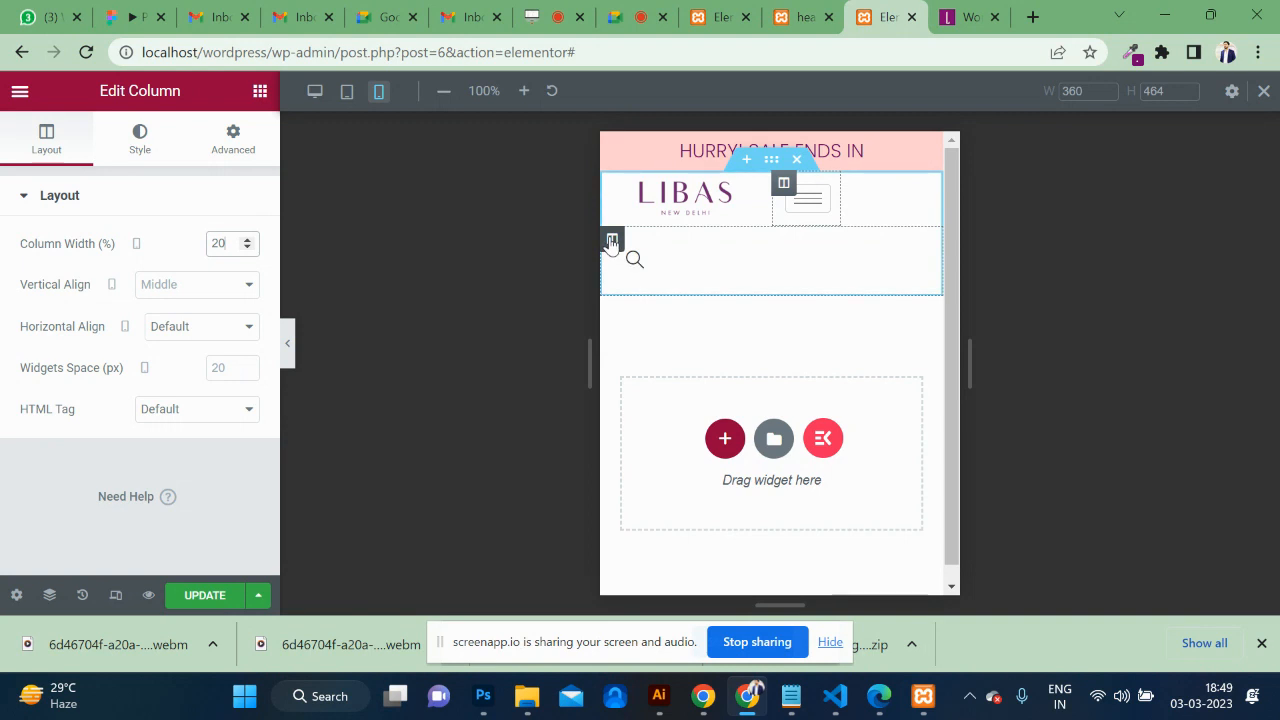
{"action": "left_click", "coordinate": [611, 240]}
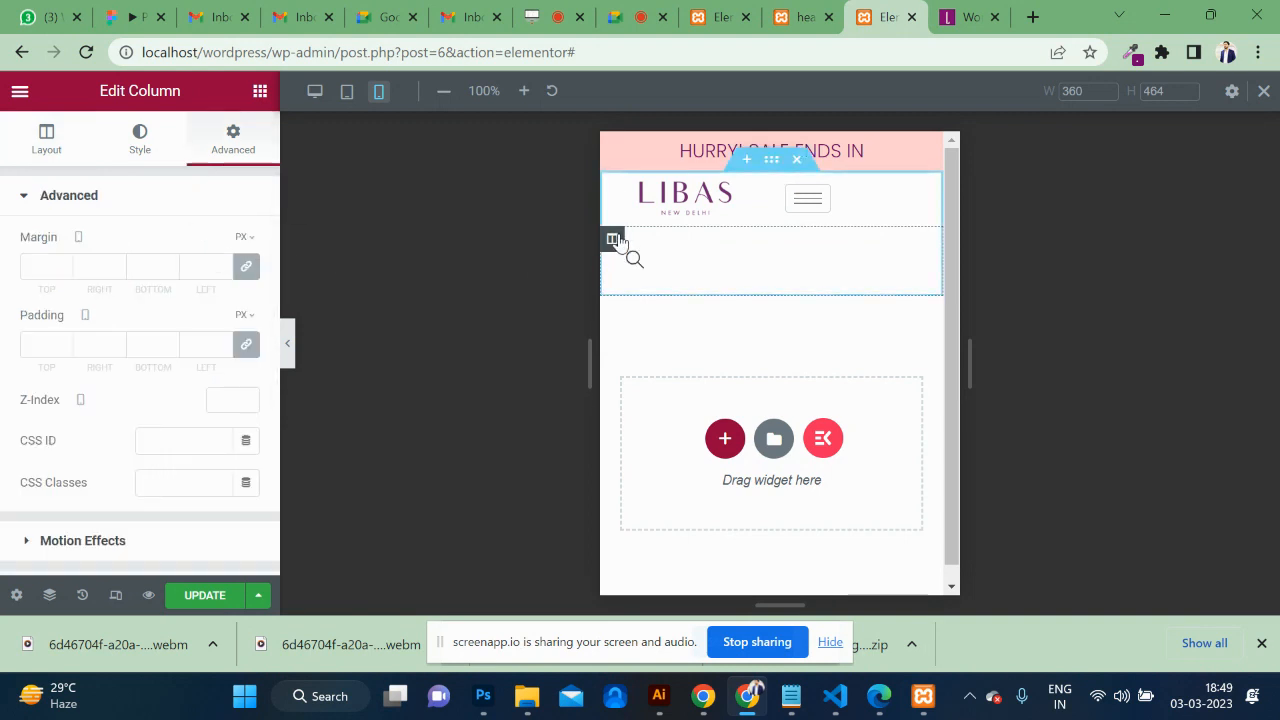
{"action": "left_click", "coordinate": [84, 148]}
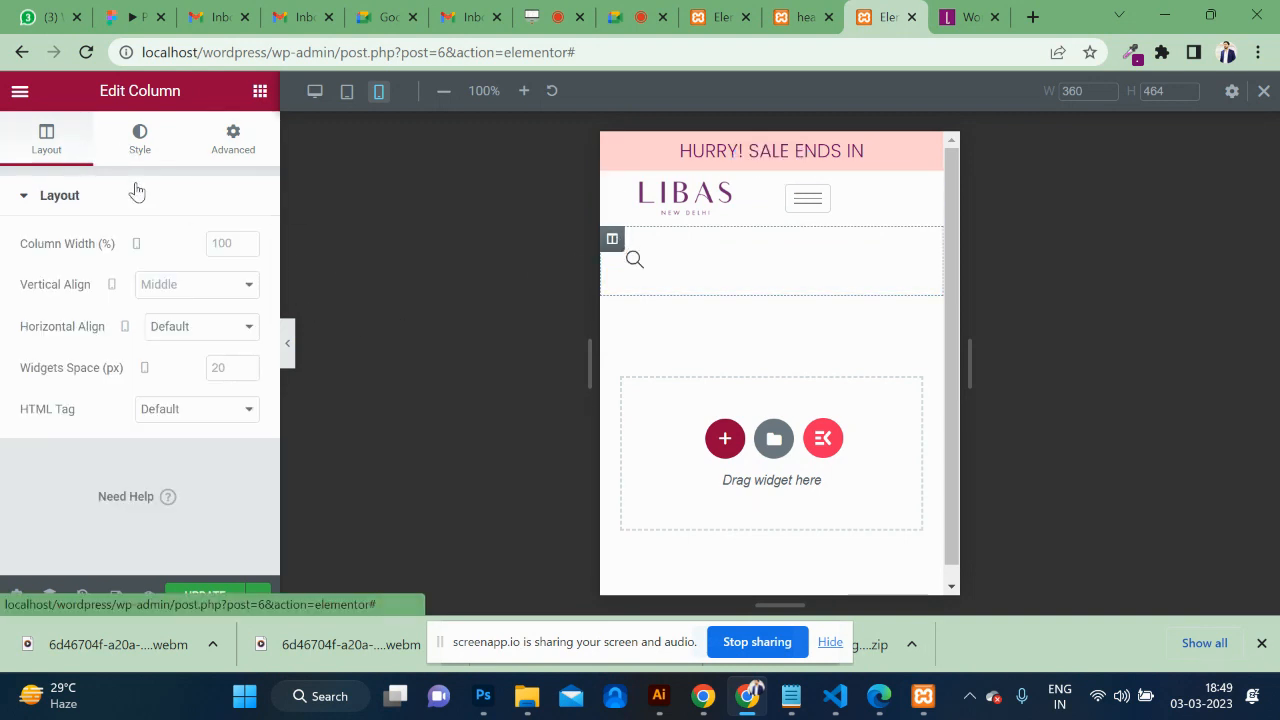
{"action": "left_click", "coordinate": [233, 243]}
{"action": "type", "text": "20"}
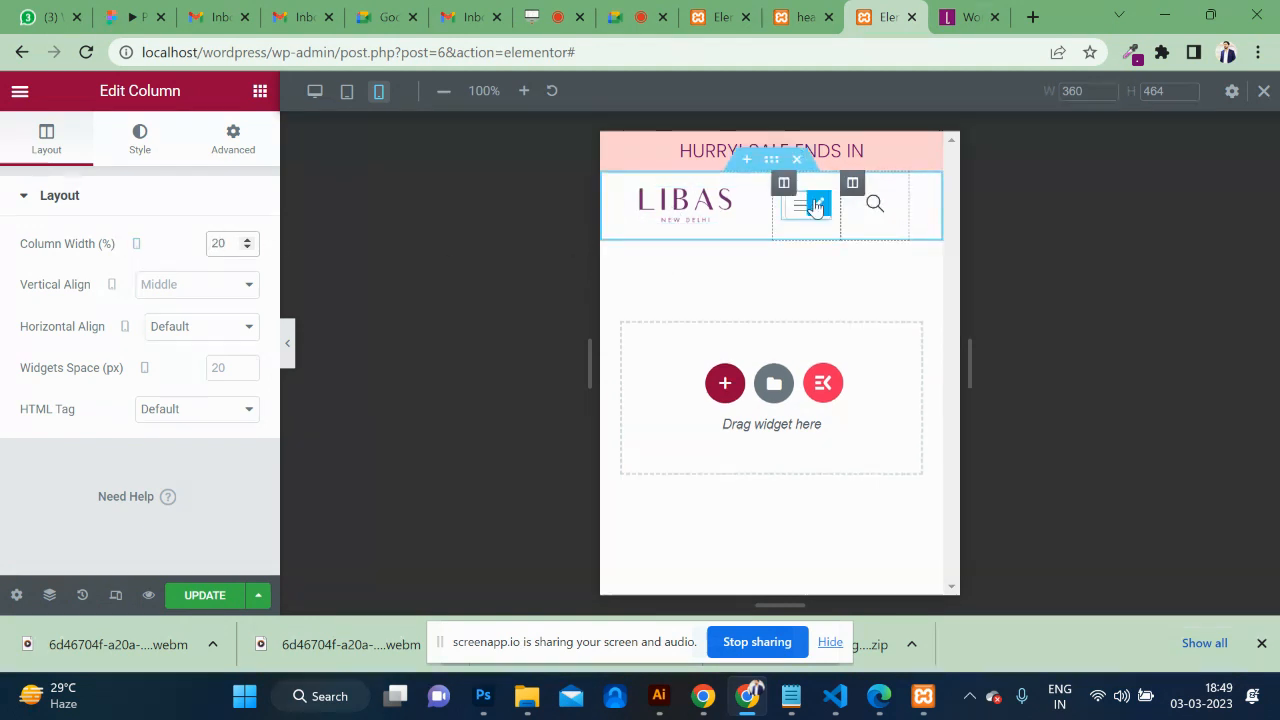
Set the menu column's mobile width to 30% and save the header.
{"action": "left_click", "coordinate": [612, 185]}
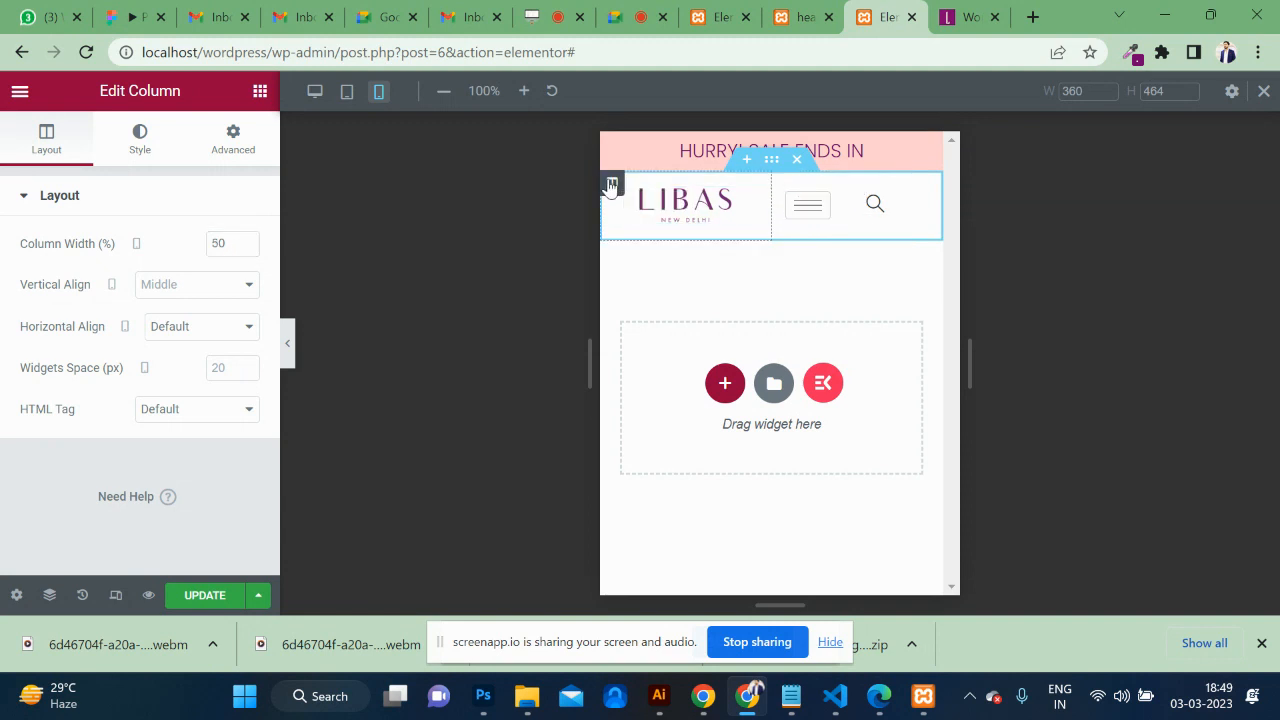
{"action": "left_click", "coordinate": [783, 183]}
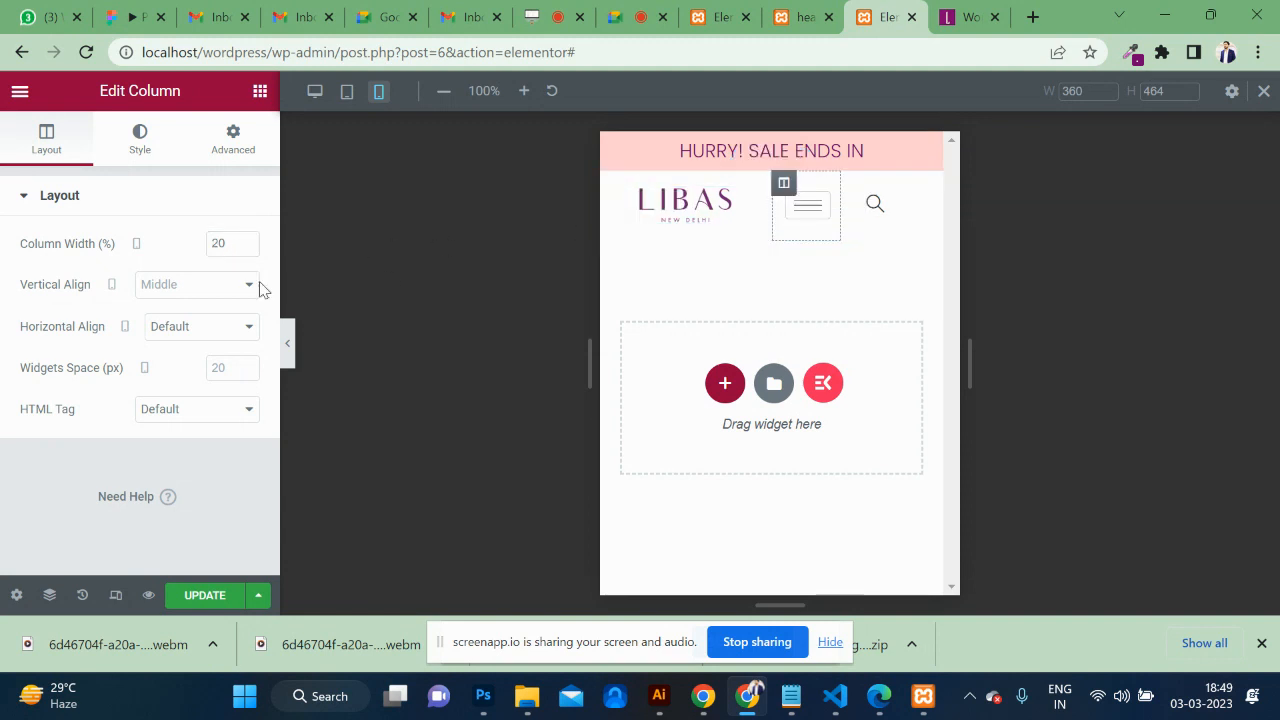
{"action": "left_click", "coordinate": [852, 183]}
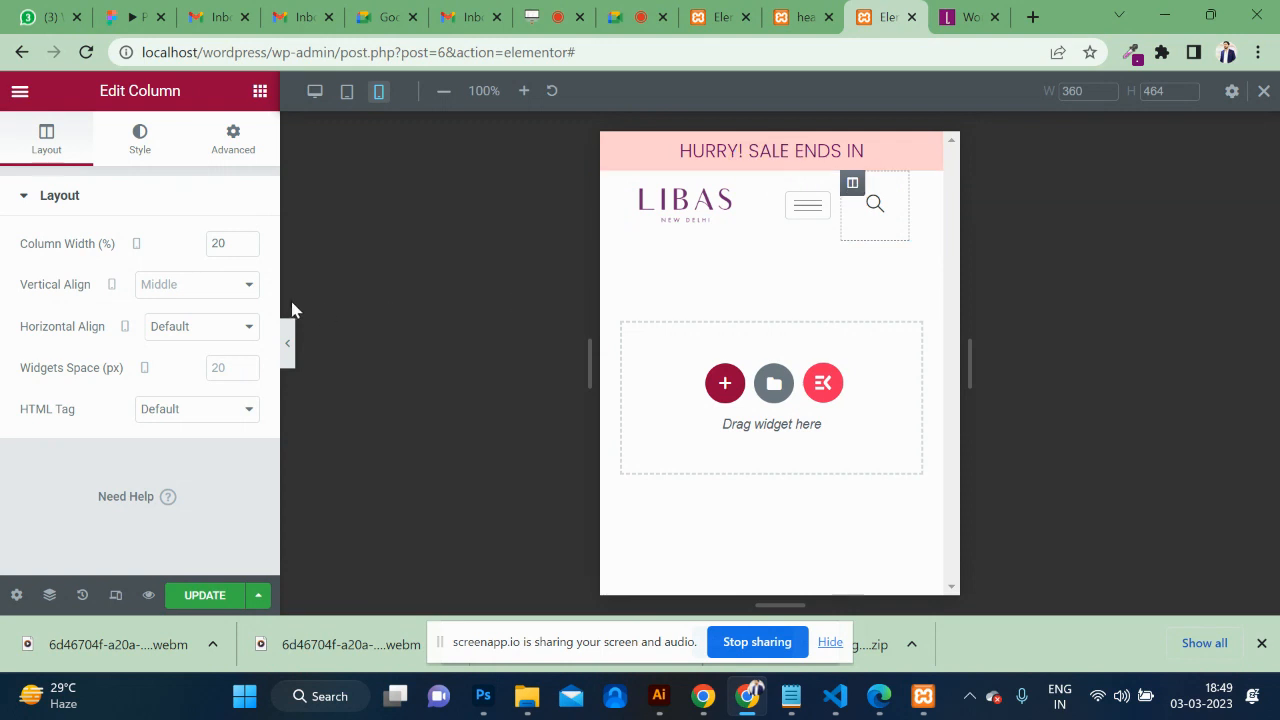
{"action": "left_click", "coordinate": [783, 183]}
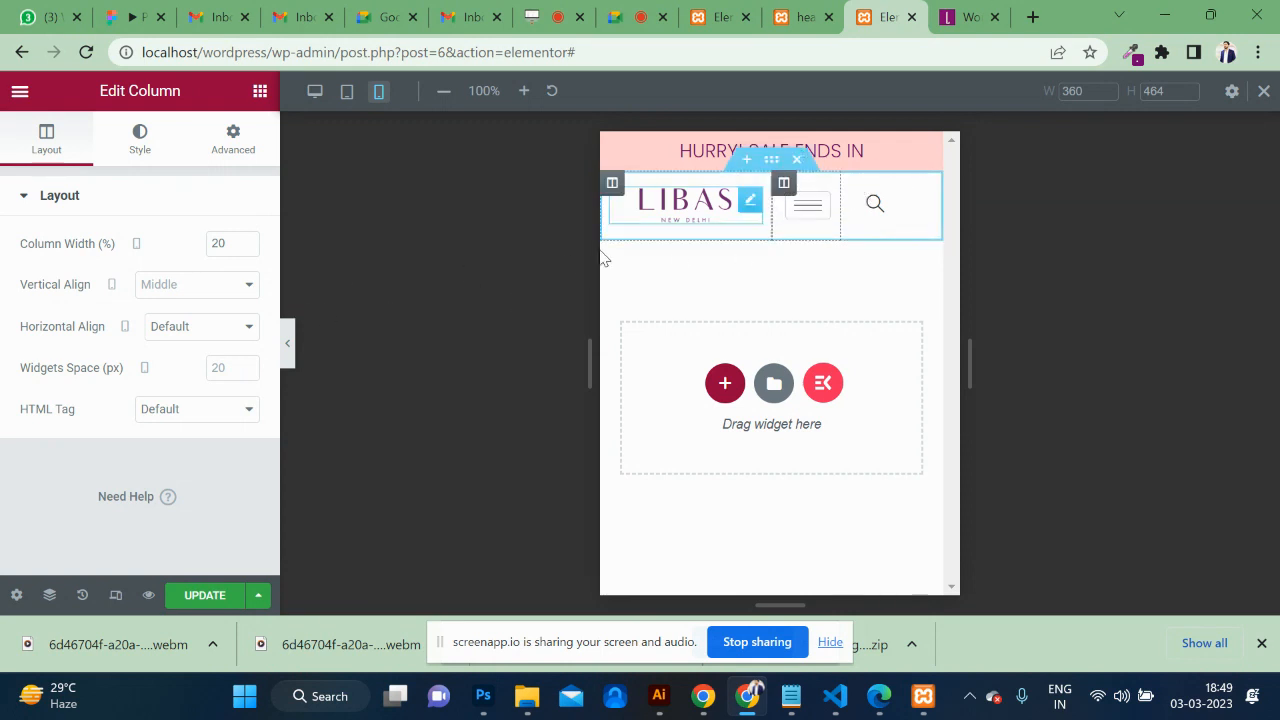
{"action": "double_click", "coordinate": [222, 244]}
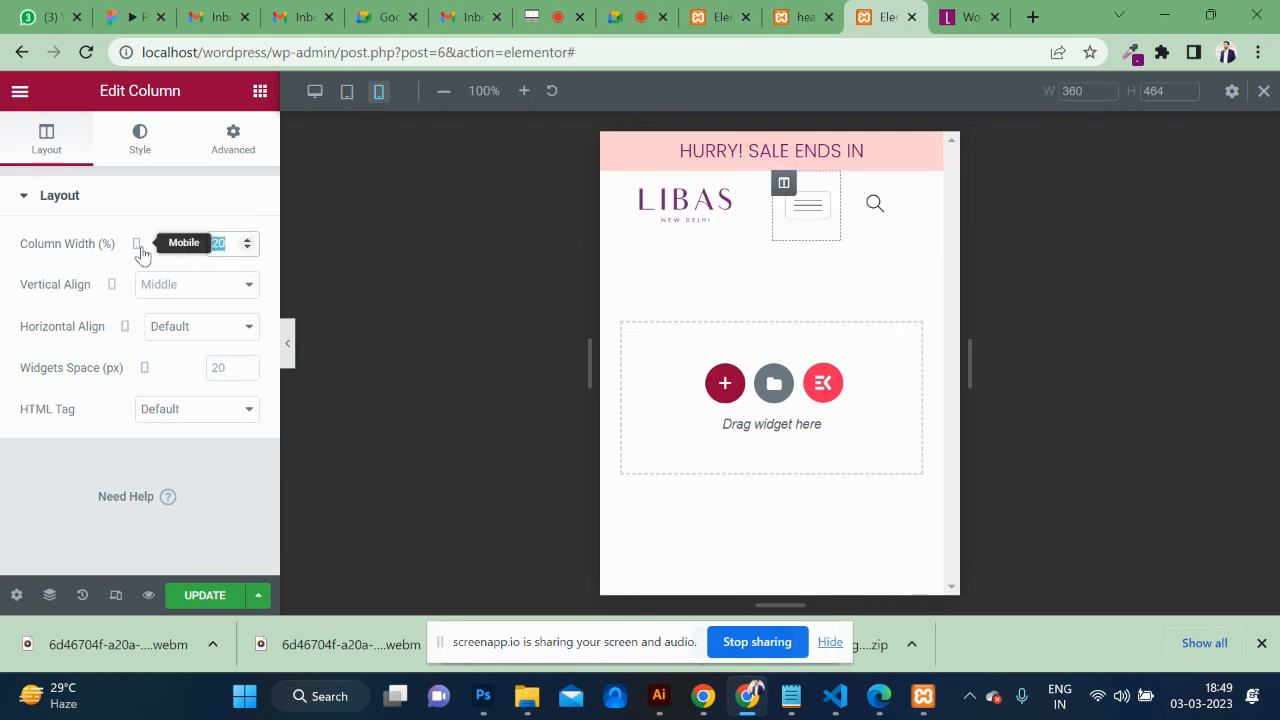
{"action": "type", "text": "30"}
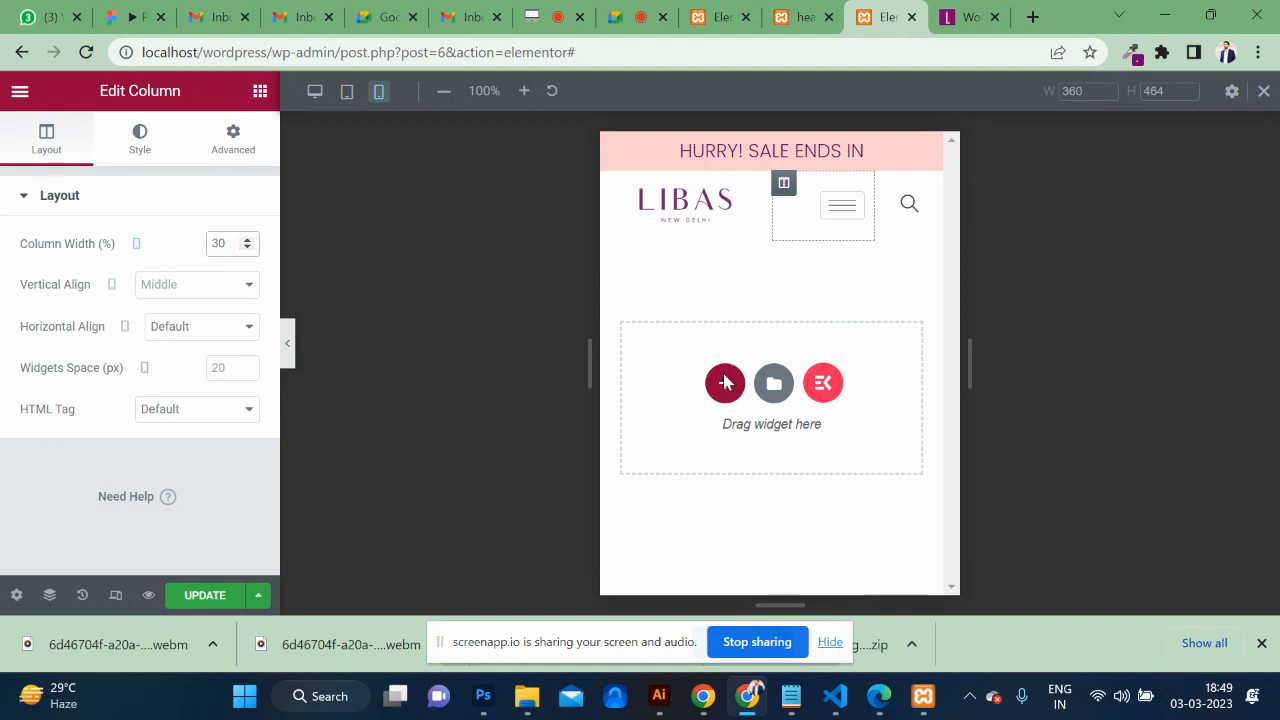
{"action": "left_click", "coordinate": [200, 600]}
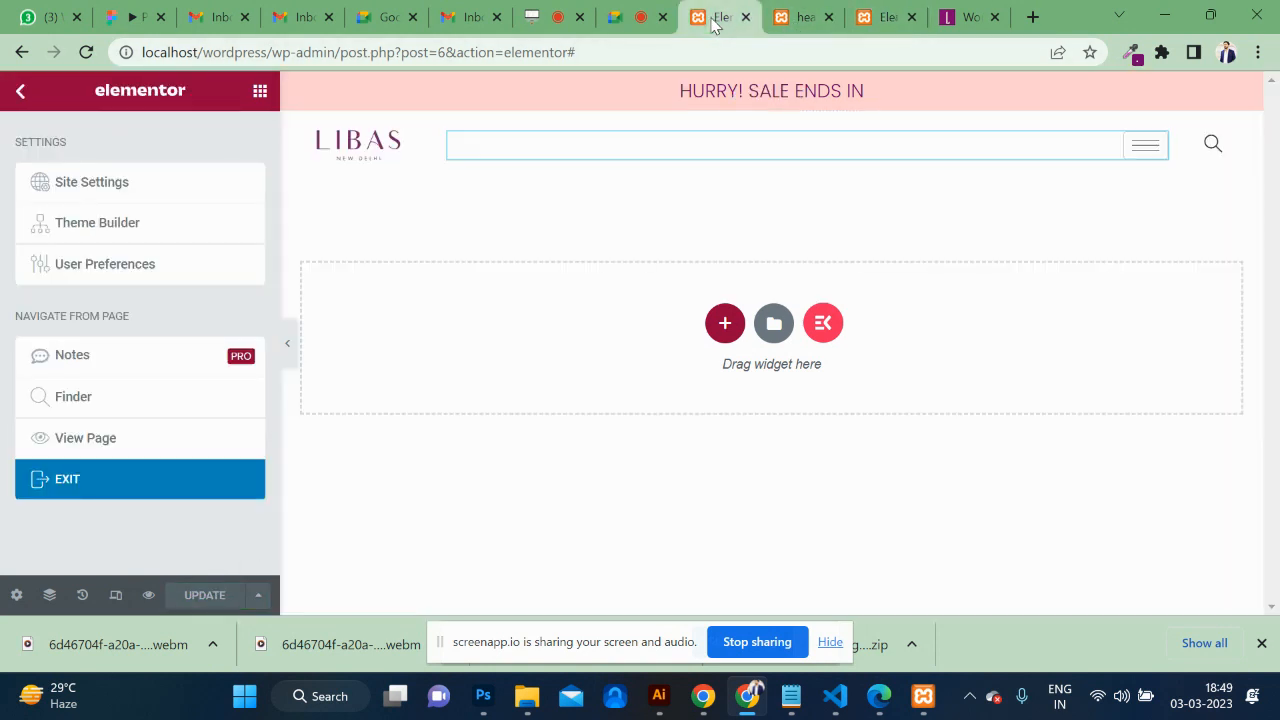
{"action": "left_click", "coordinate": [716, 17]}
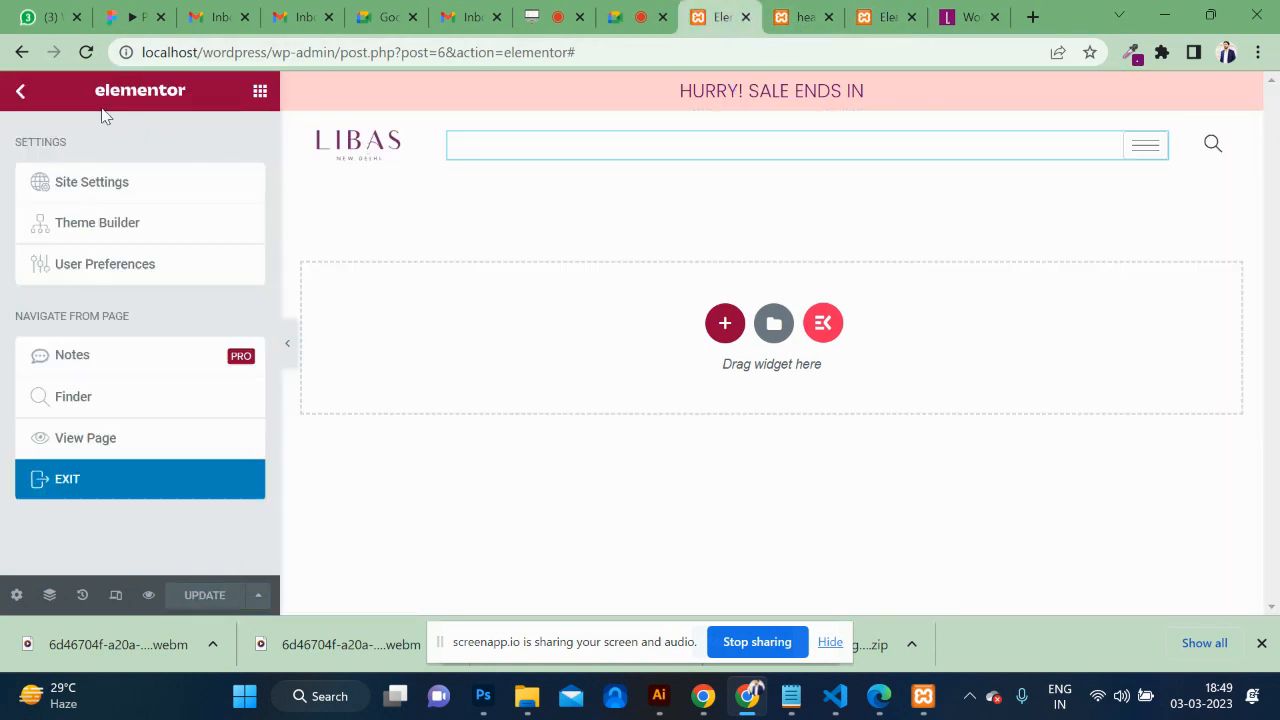
Open the live header page in a new tab at a narrow browser width.
{"action": "left_click", "coordinate": [100, 440]}
{"action": "left_click", "coordinate": [726, 17]}
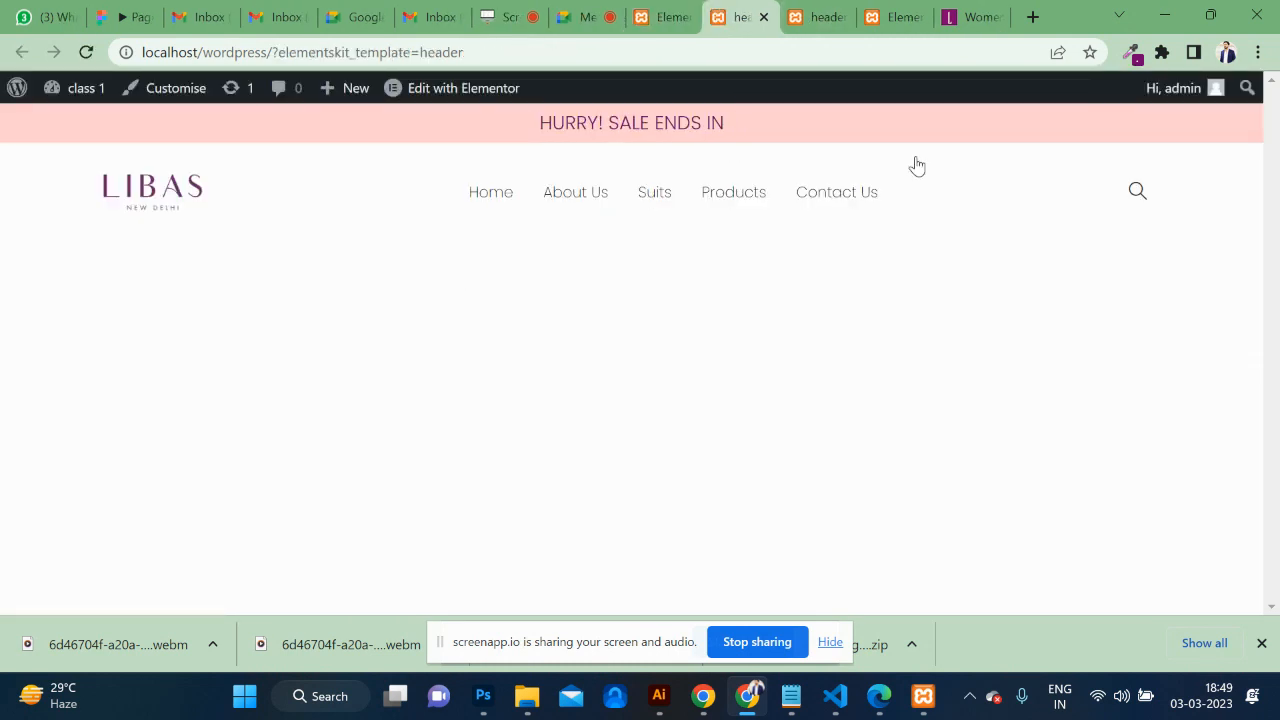
{"action": "left_click", "coordinate": [1211, 15]}
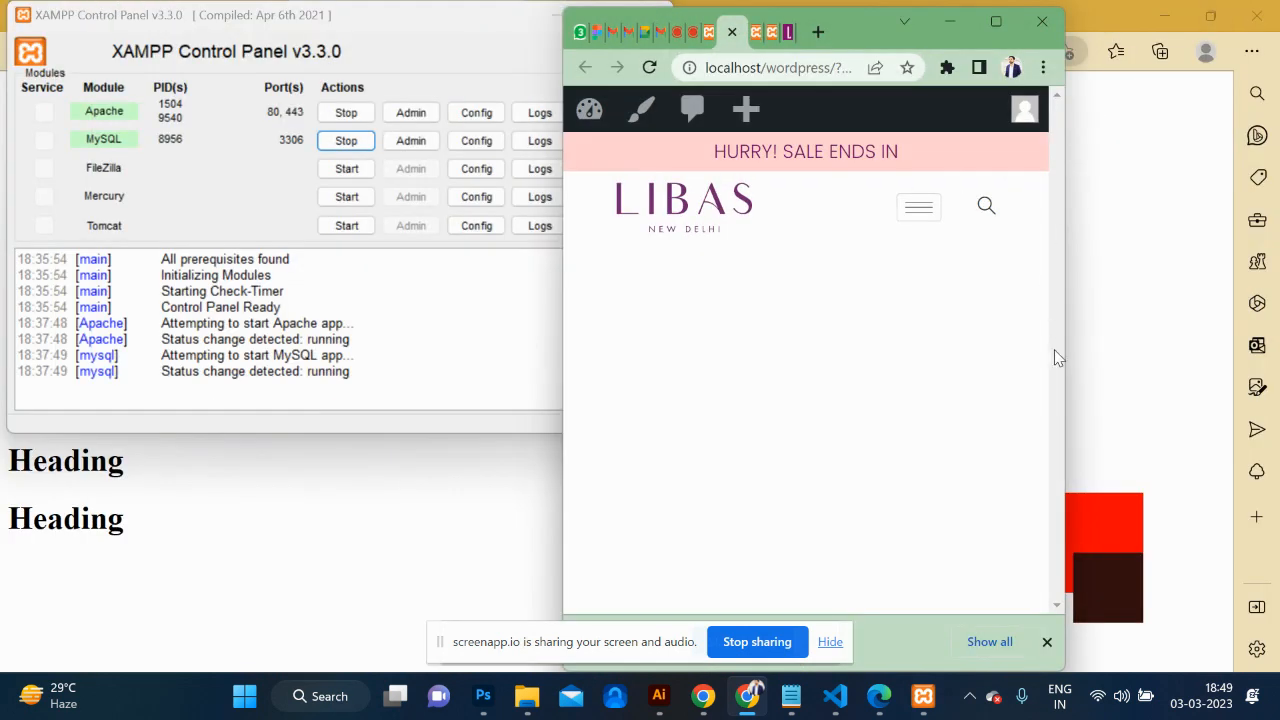
Test the search overlay and slide-out menu at phone width, then restore the window.
{"action": "left_click", "coordinate": [986, 205]}
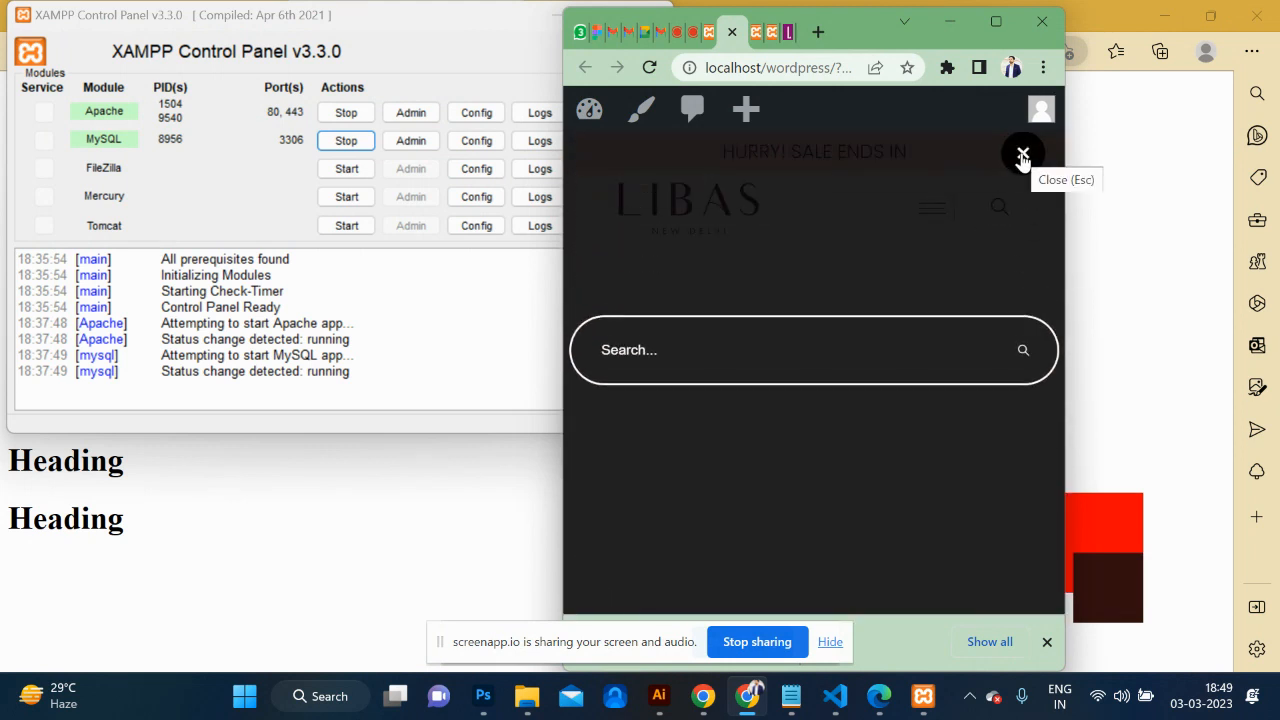
{"action": "left_click", "coordinate": [1023, 153]}
{"action": "left_click", "coordinate": [920, 212]}
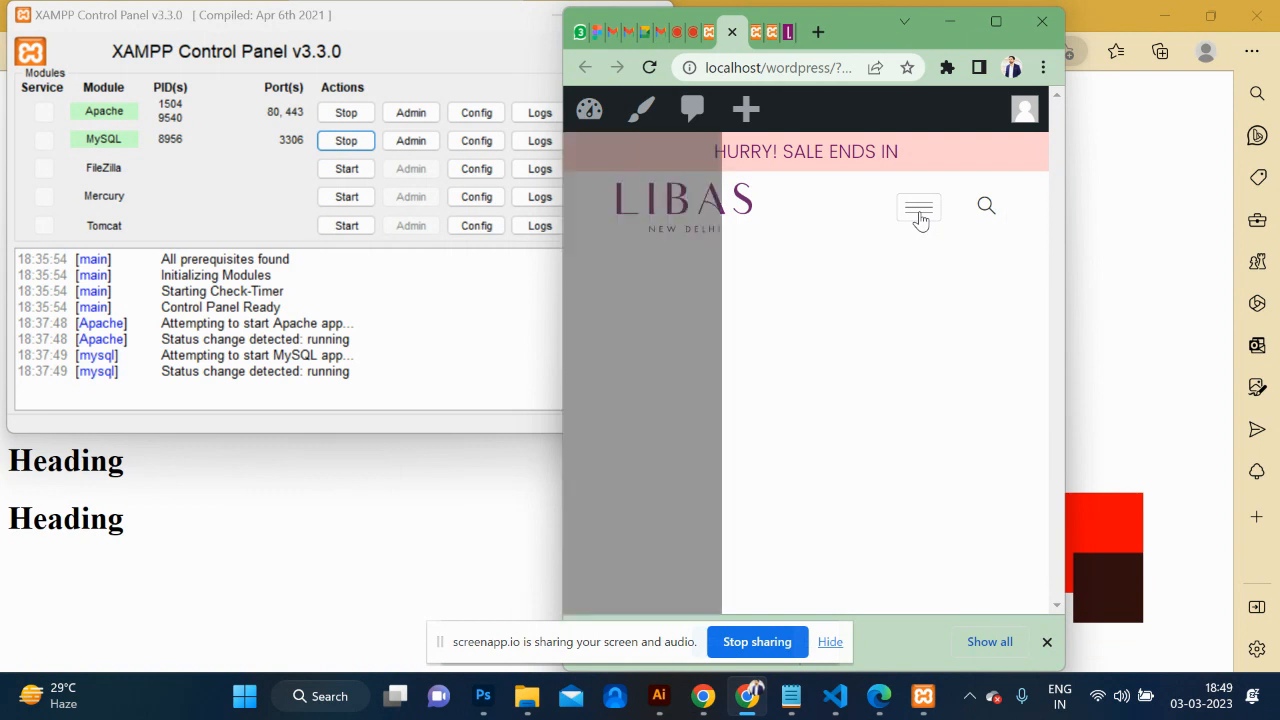
{"action": "left_click", "coordinate": [882, 146]}
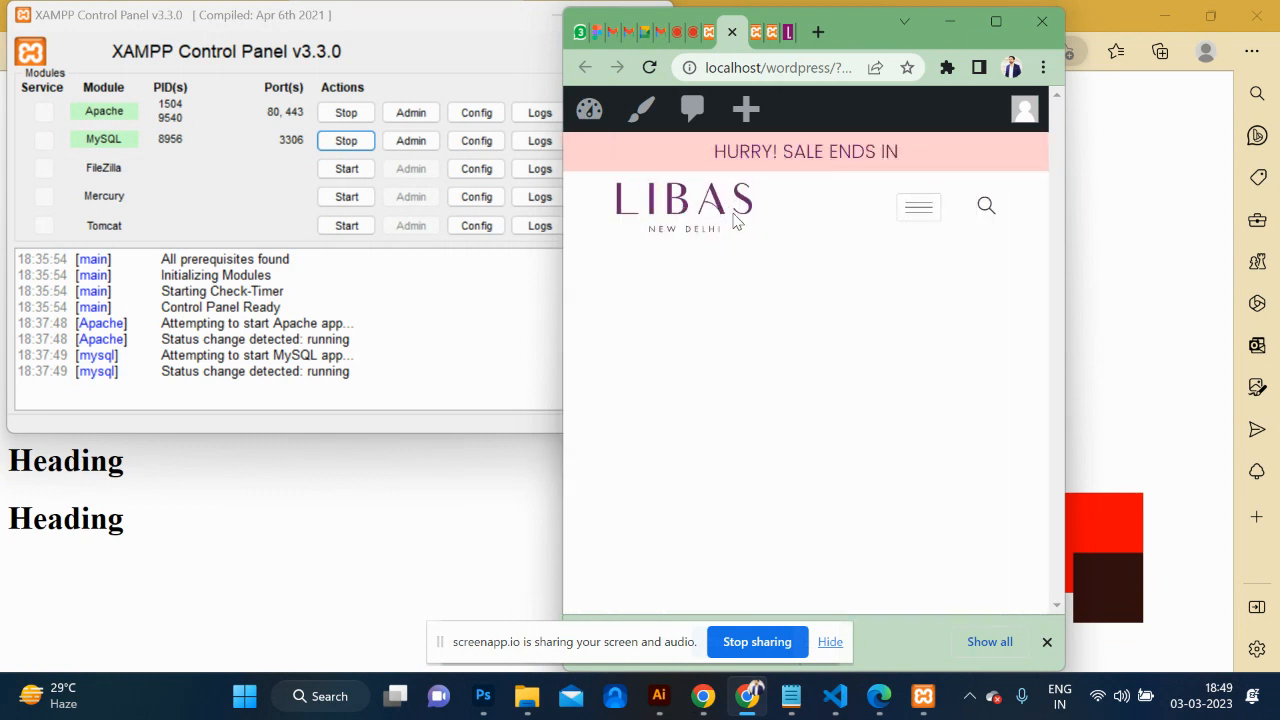
{"action": "left_click", "coordinate": [995, 22]}
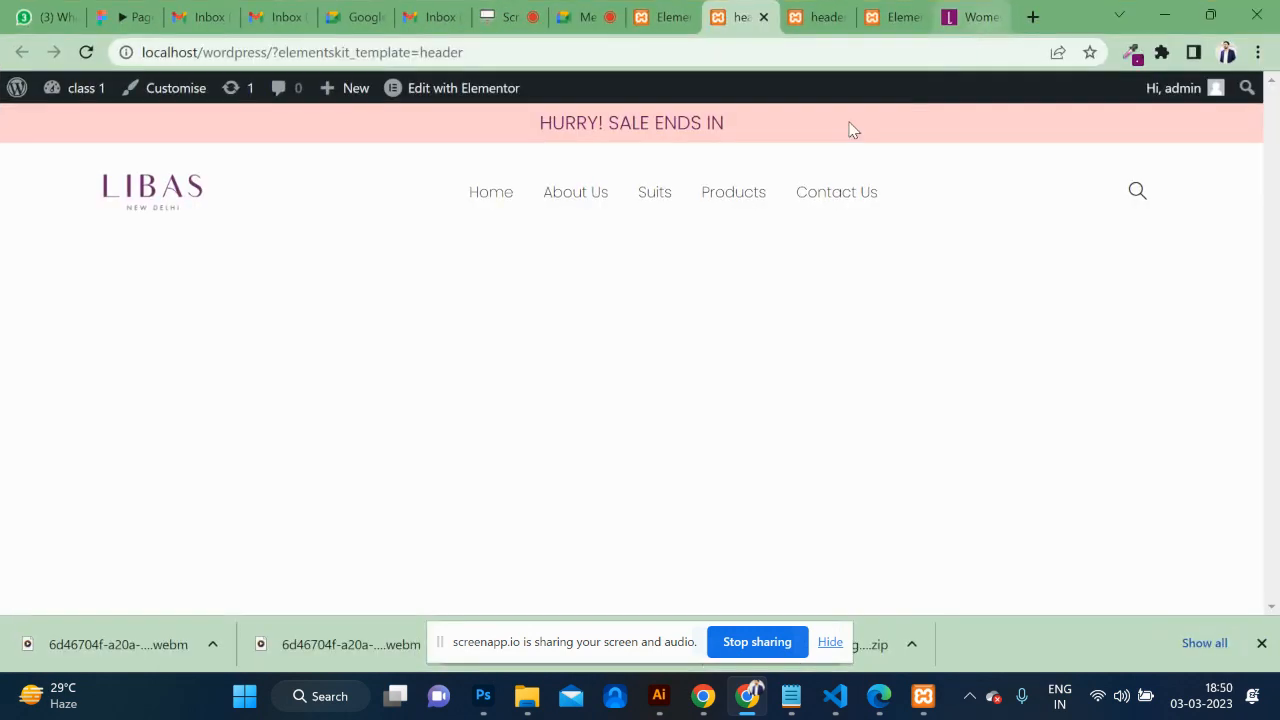
{"action": "left_click", "coordinate": [886, 17]}
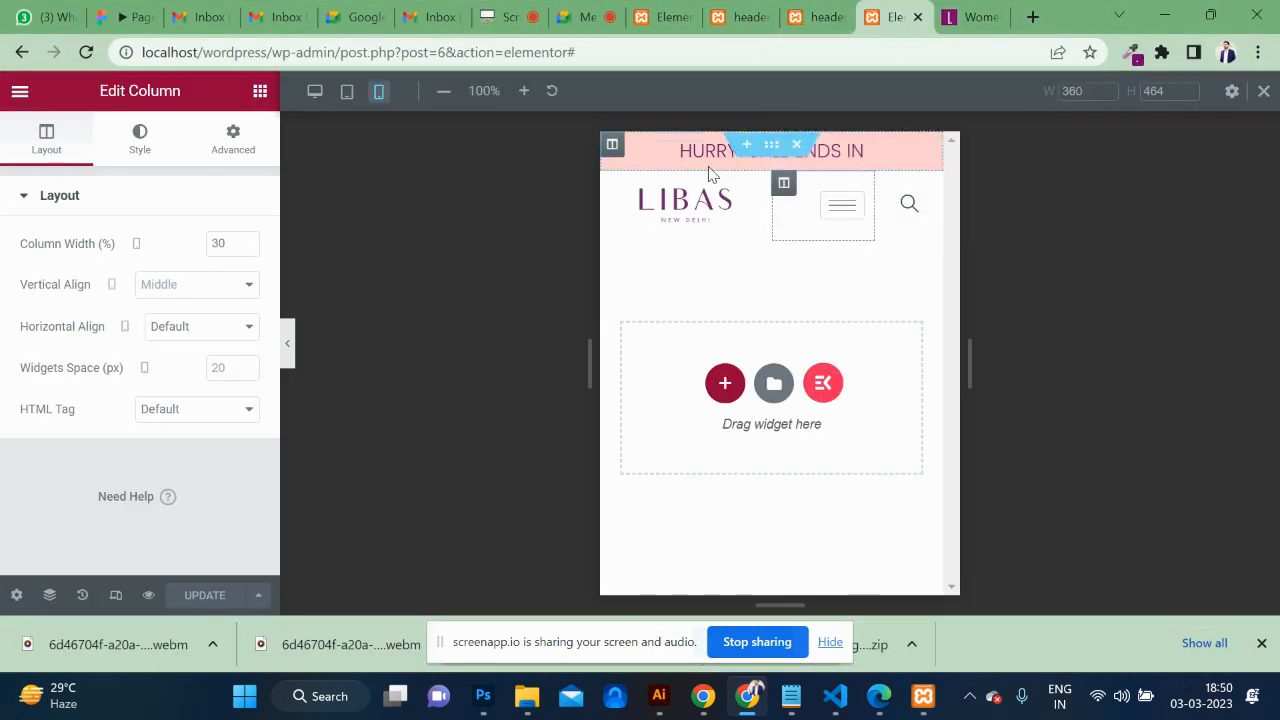
{"action": "left_click", "coordinate": [613, 184]}
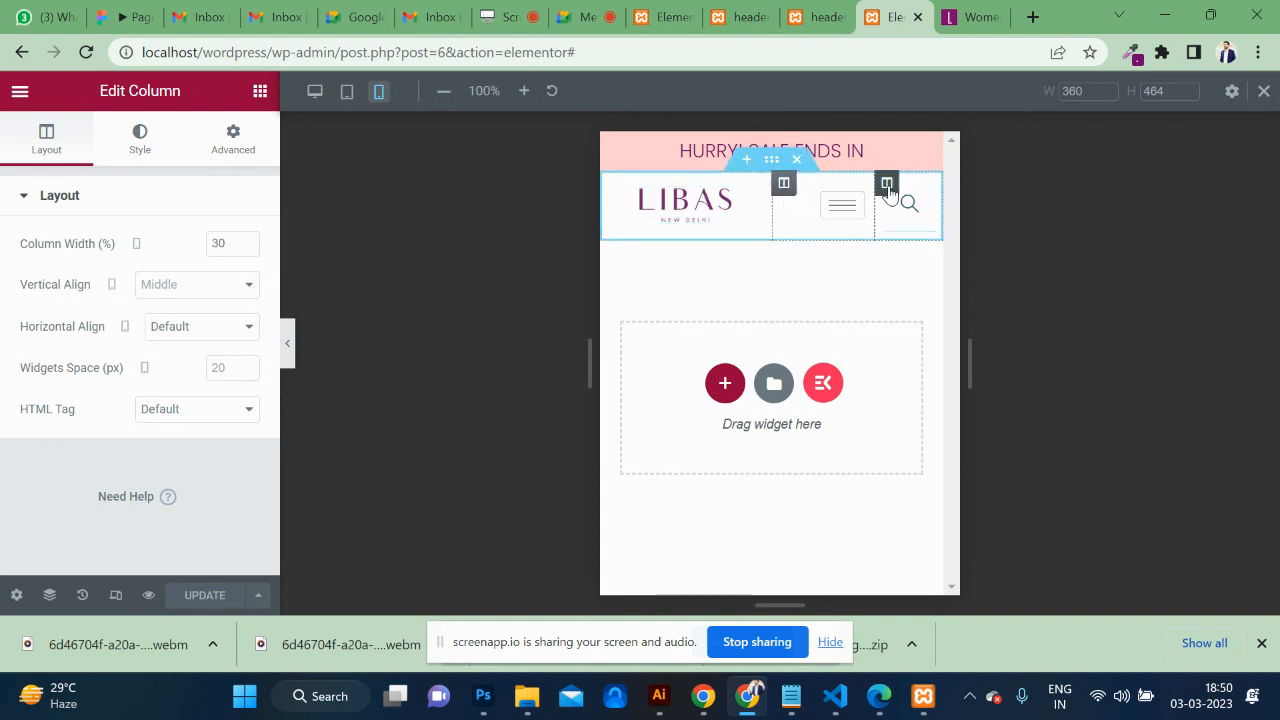
Set the middle menu column's Horizontal Align to Start in the mobile layout.
{"action": "left_click", "coordinate": [887, 183]}
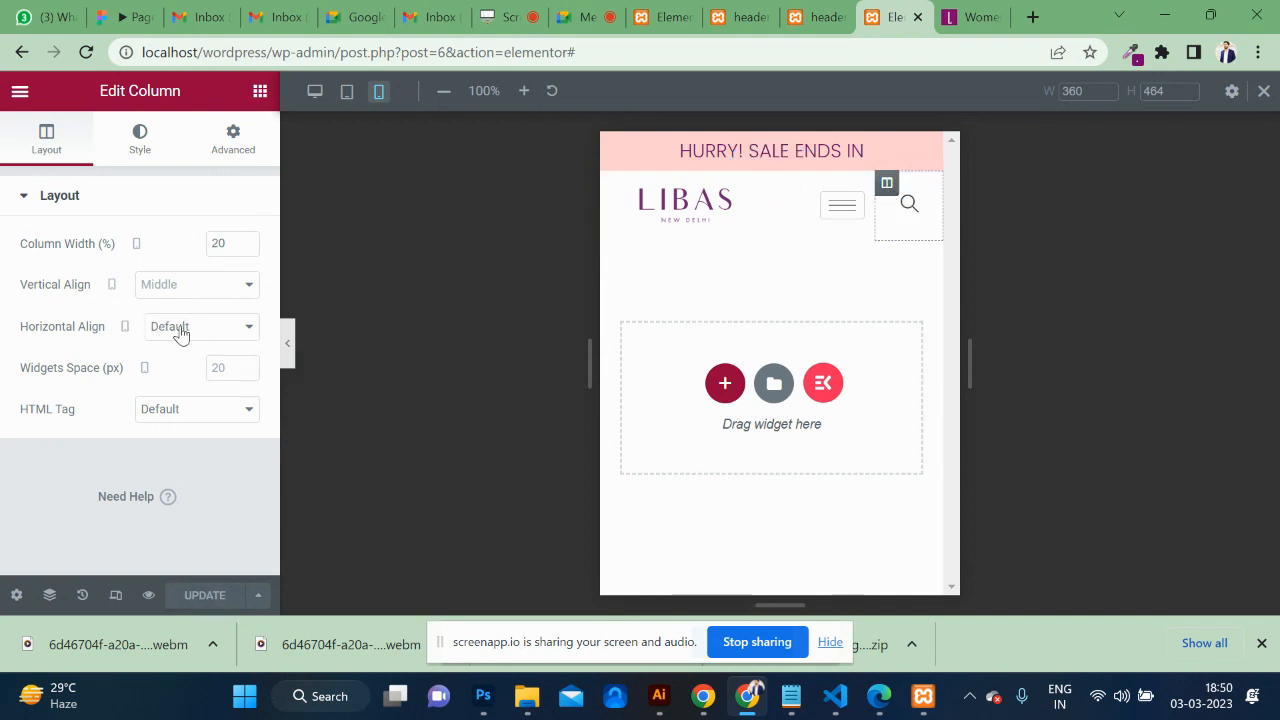
{"action": "left_click", "coordinate": [783, 182]}
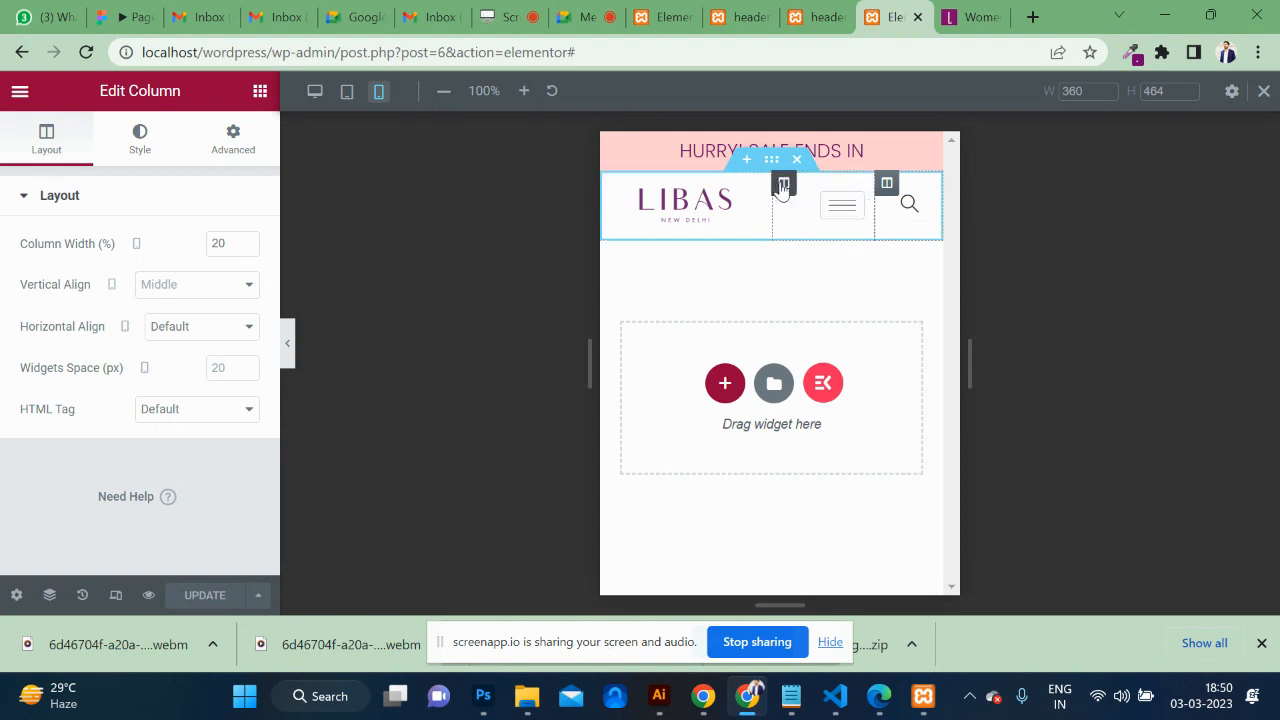
{"action": "left_click", "coordinate": [200, 330]}
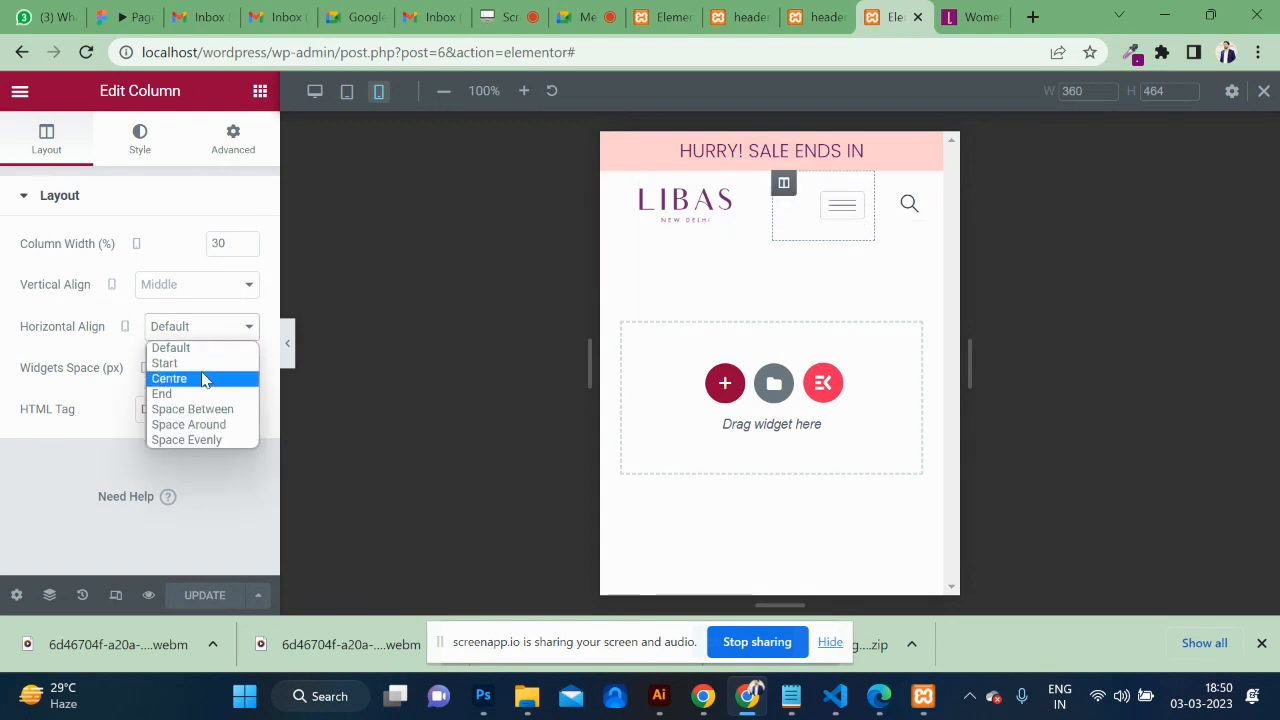
{"action": "left_click", "coordinate": [205, 363]}
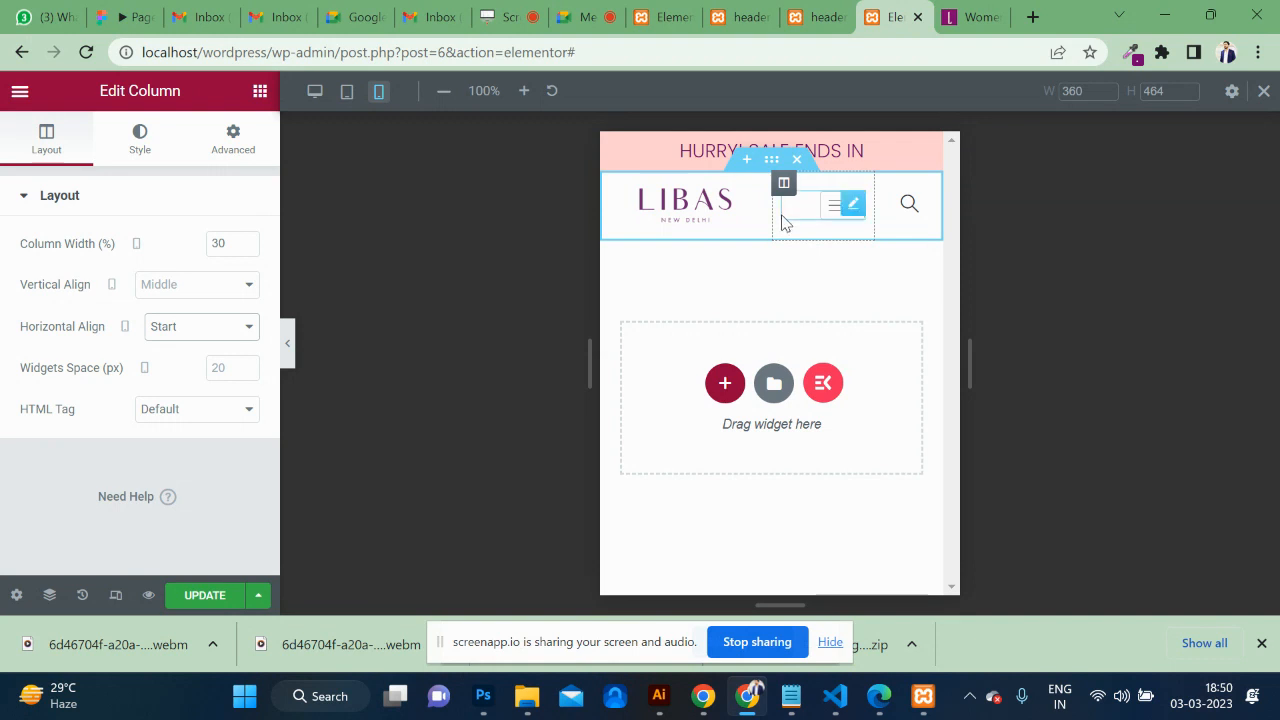
Give the nav menu Inline (auto) width and centred vertical alignment in Advanced settings.
{"action": "left_click", "coordinate": [852, 207]}
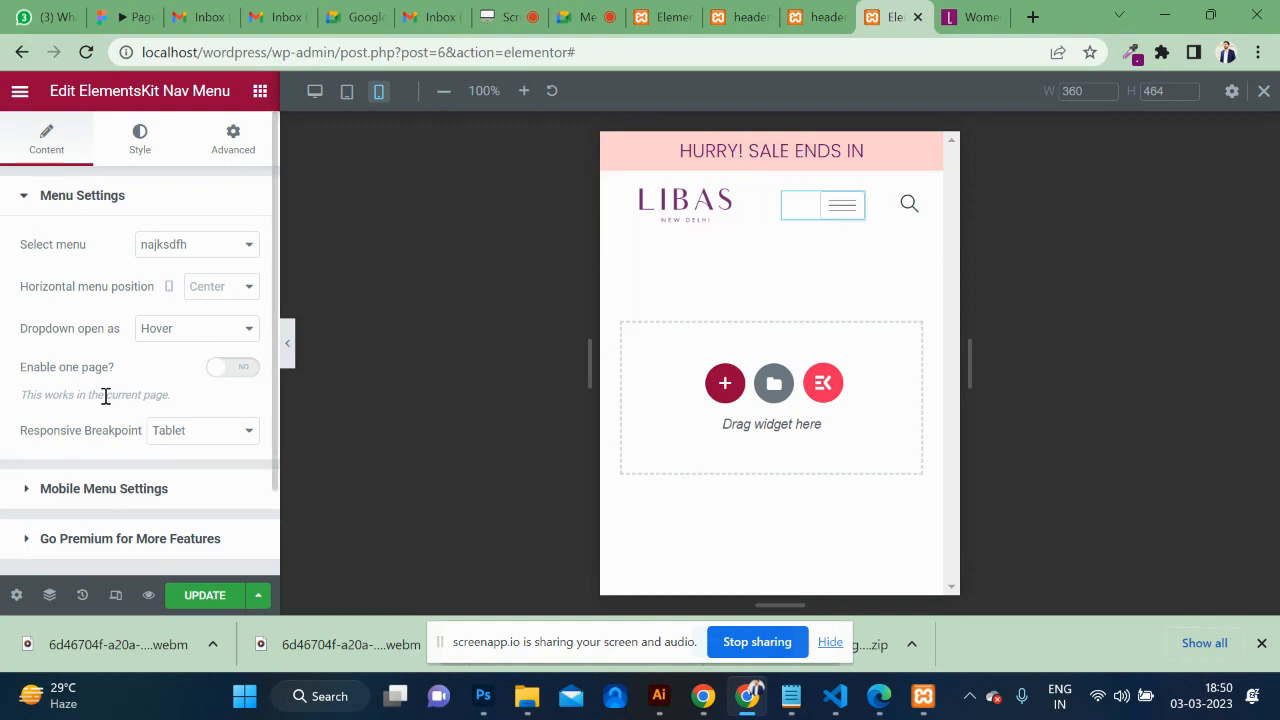
{"action": "scroll", "coordinate": [106, 400], "scroll_direction": "down", "scroll_amount": 2}
{"action": "scroll", "coordinate": [106, 400], "scroll_direction": "up", "scroll_amount": 2}
{"action": "left_click", "coordinate": [37, 205]}
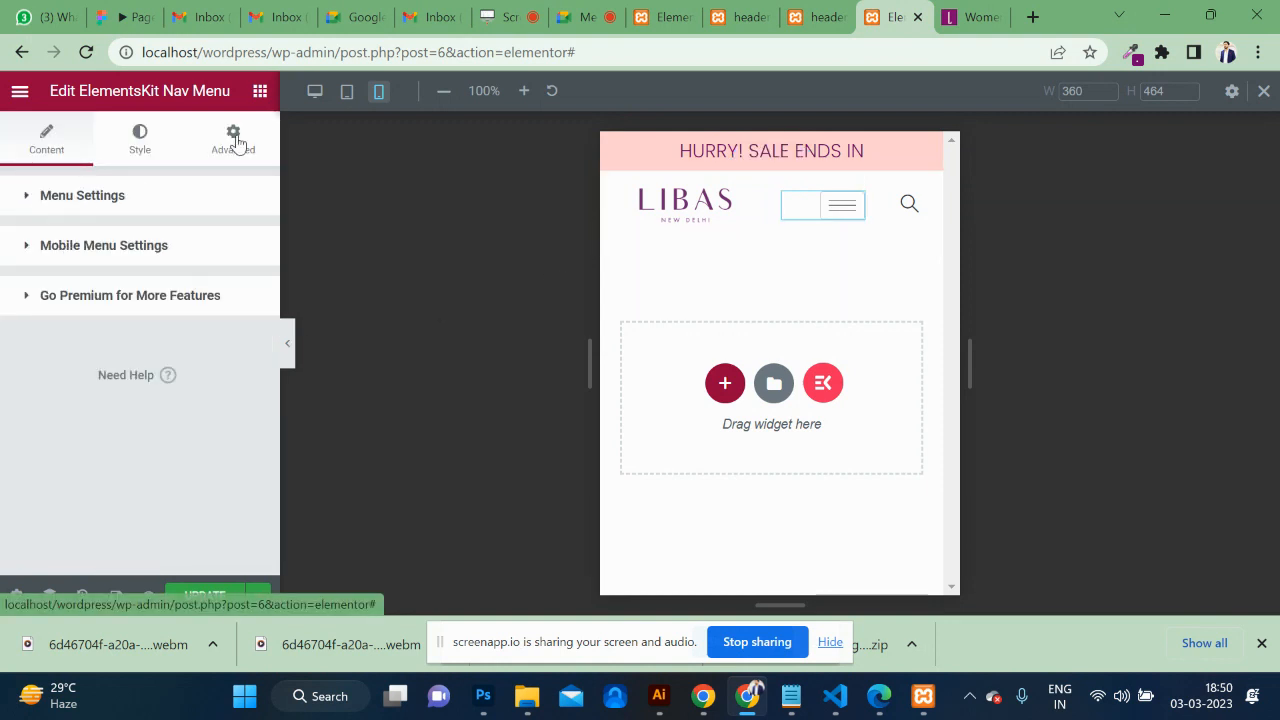
{"action": "left_click", "coordinate": [233, 138]}
{"action": "scroll", "coordinate": [197, 456], "scroll_direction": "down", "scroll_amount": 1}
{"action": "scroll", "coordinate": [200, 420], "scroll_direction": "down", "scroll_amount": 2}
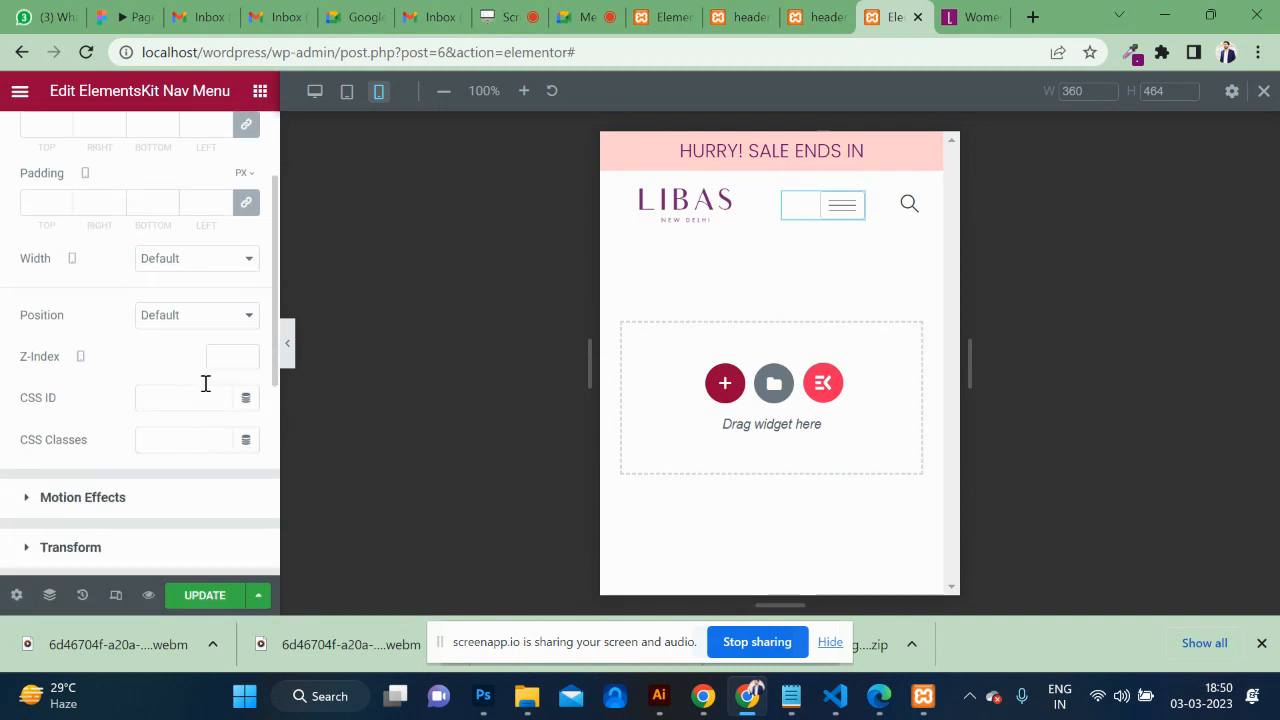
{"action": "left_click", "coordinate": [213, 259]}
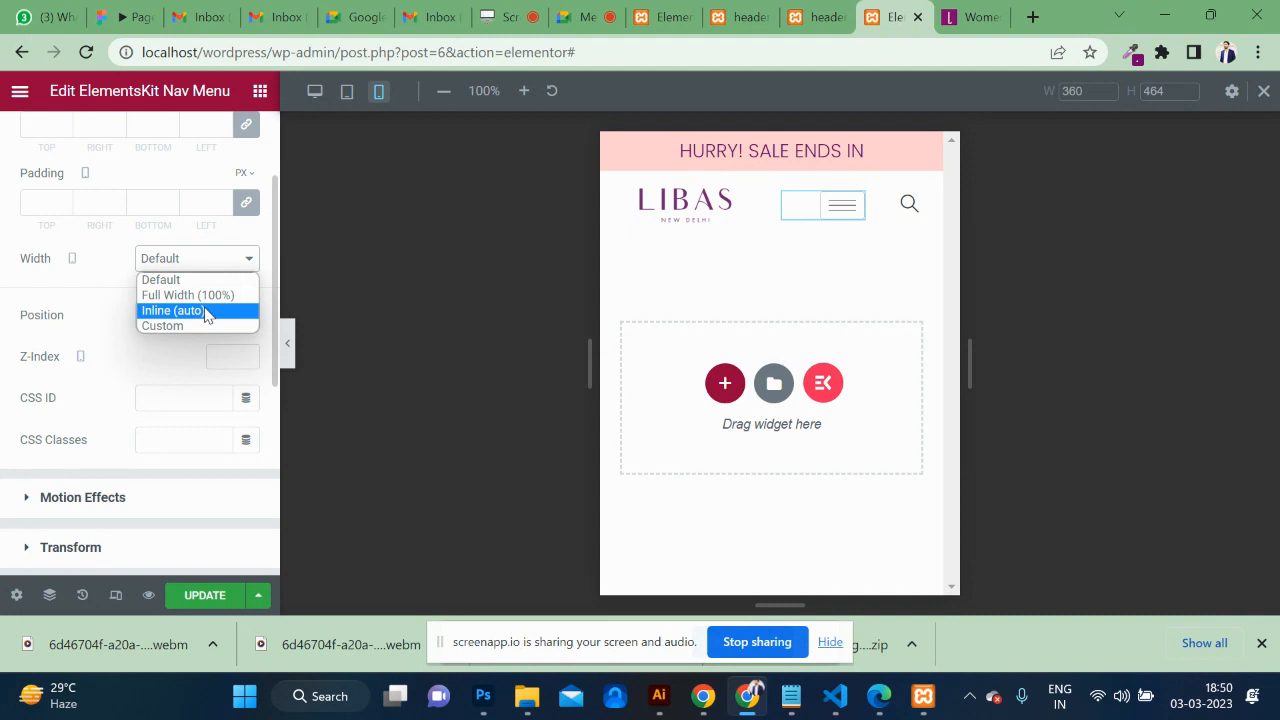
{"action": "left_click", "coordinate": [204, 311]}
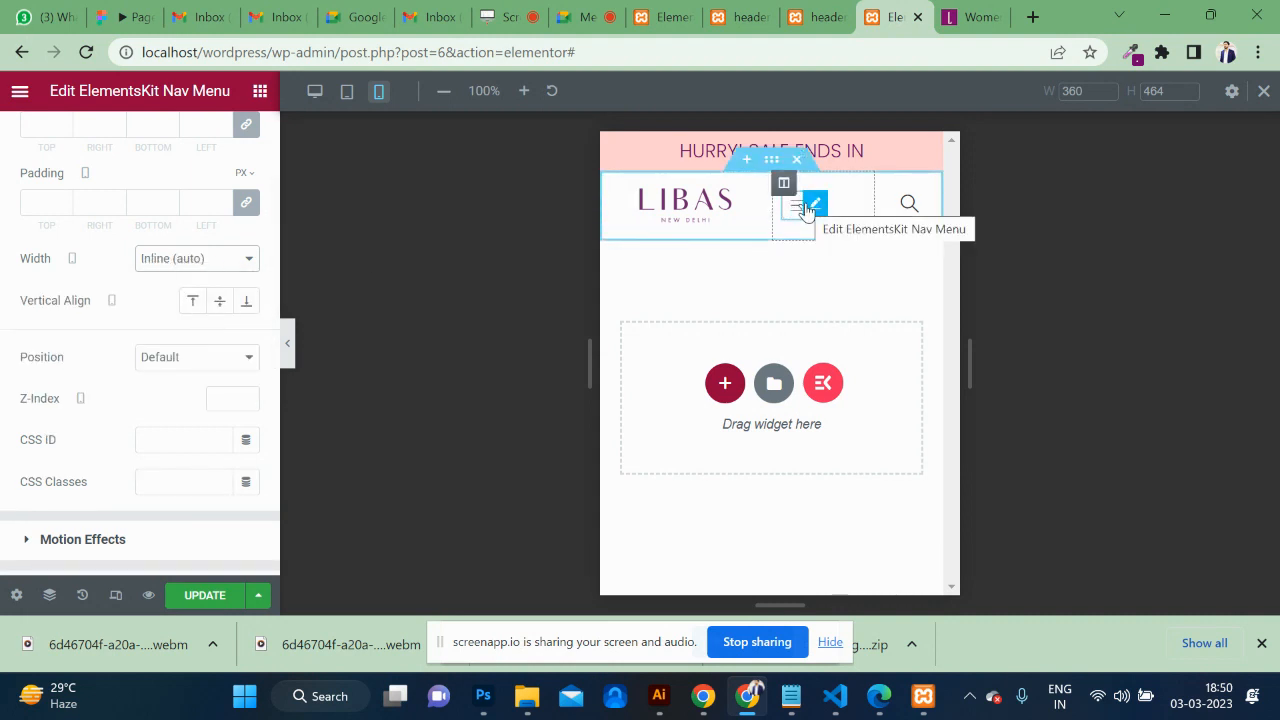
{"action": "scroll", "coordinate": [226, 306], "scroll_direction": "up", "scroll_amount": 3}
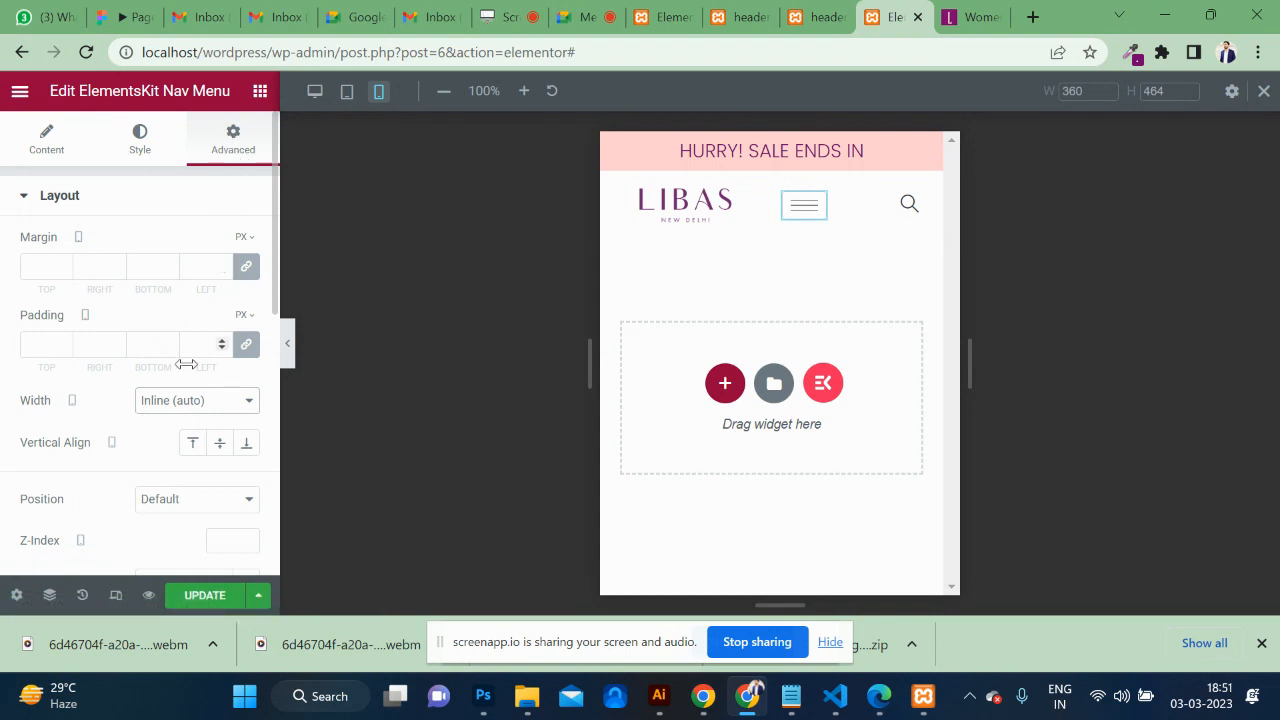
{"action": "scroll", "coordinate": [186, 364], "scroll_direction": "down", "scroll_amount": 2}
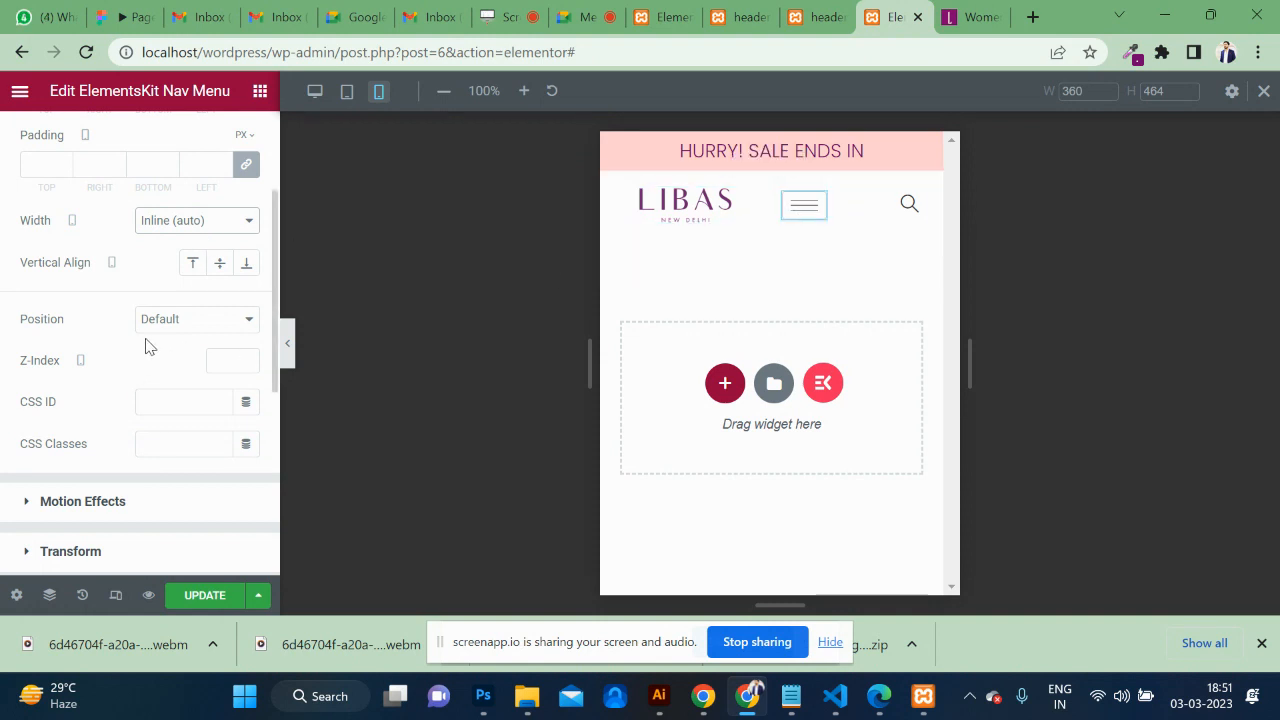
{"action": "left_click", "coordinate": [214, 272]}
Set the nav menu's horizontal menu position to Right and save the header.
{"action": "scroll", "coordinate": [120, 286], "scroll_direction": "up", "scroll_amount": 4}
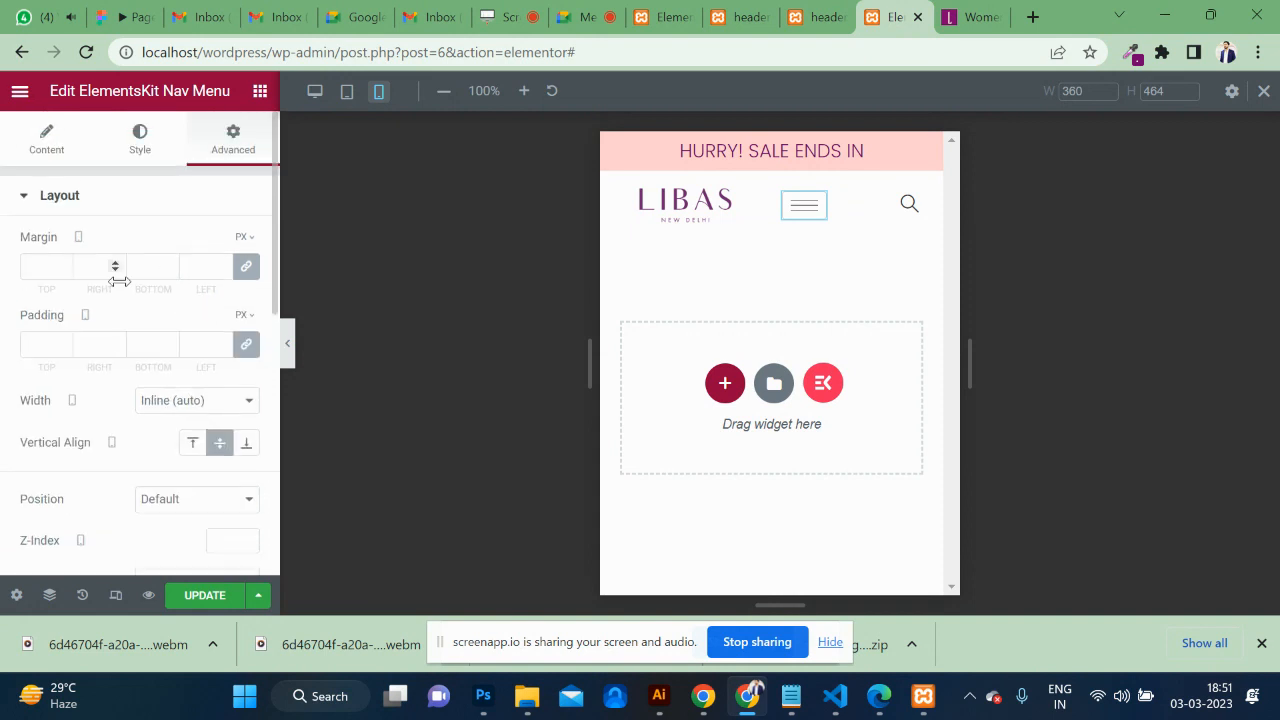
{"action": "left_click", "coordinate": [48, 142]}
{"action": "left_click", "coordinate": [233, 290]}
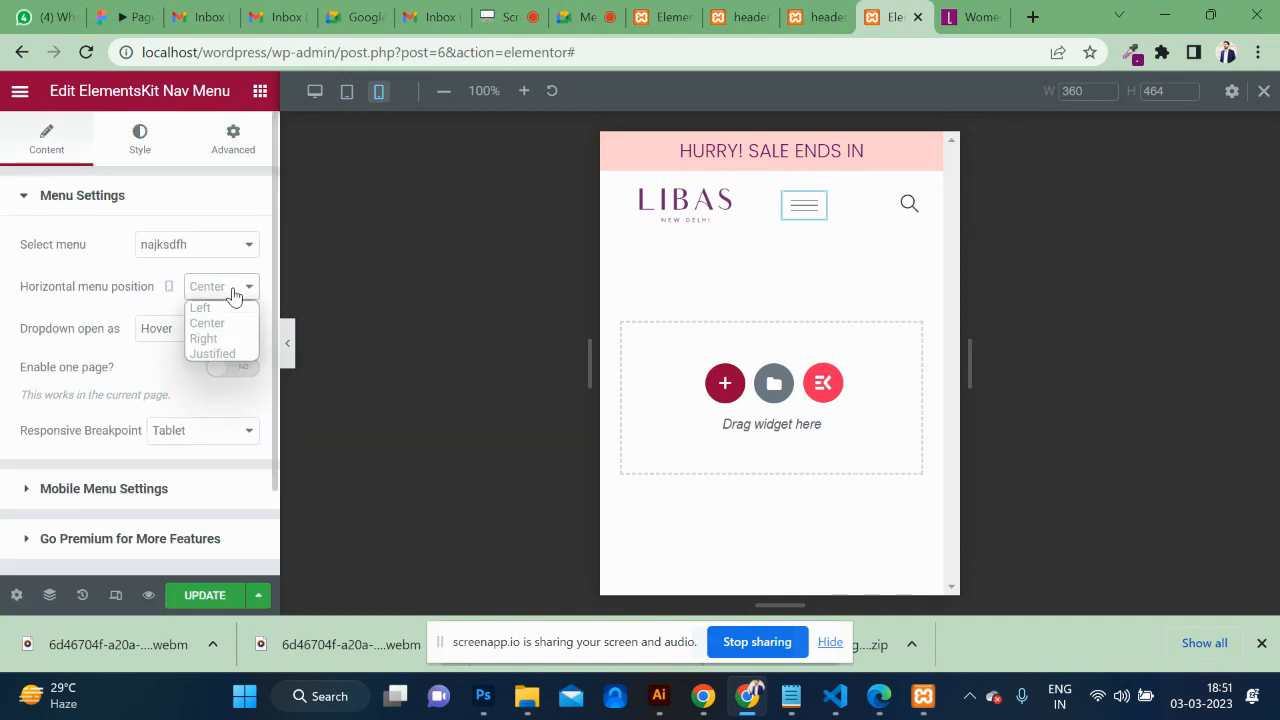
{"action": "left_click", "coordinate": [230, 340]}
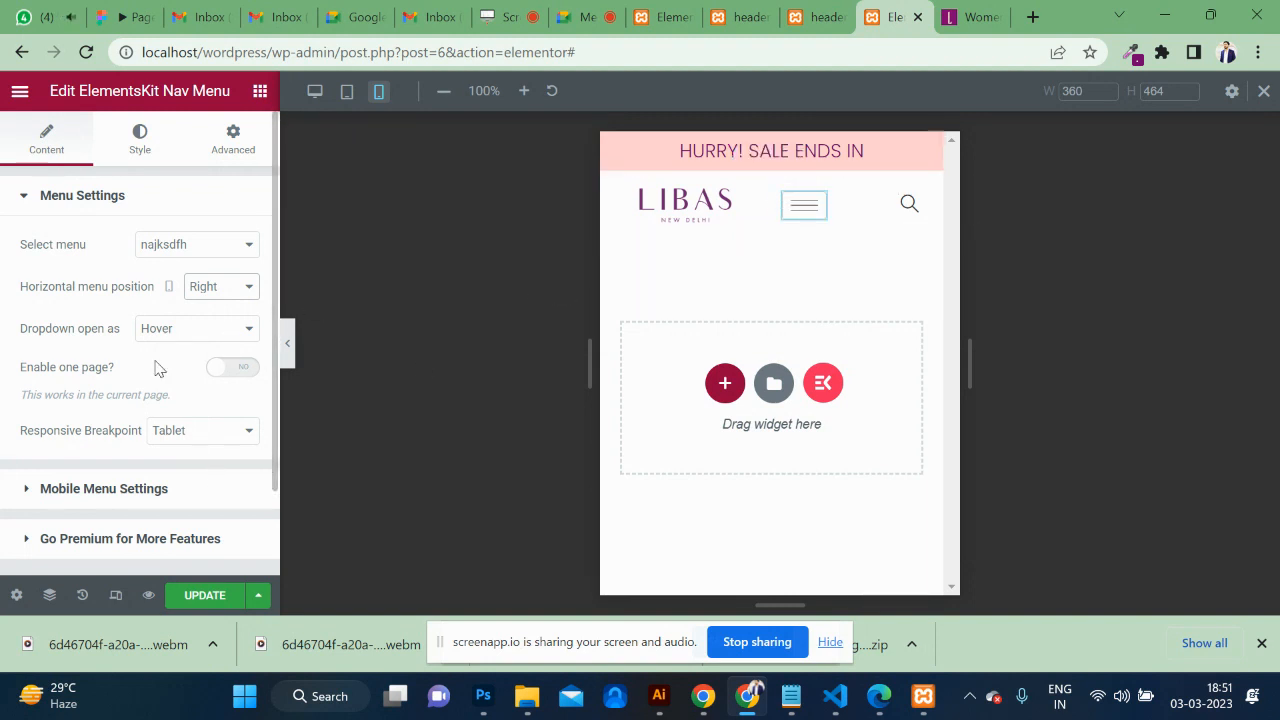
{"action": "left_click", "coordinate": [193, 609]}
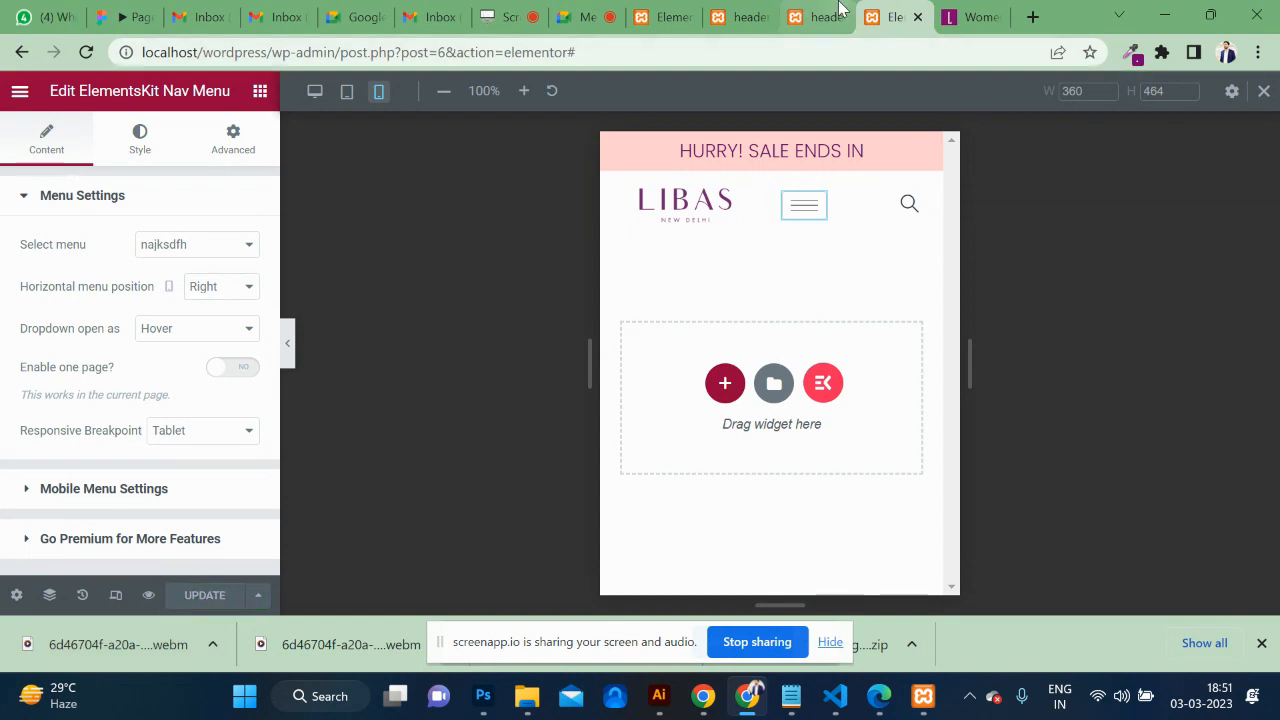
Reload the live header page and select the HURRY! SALE ENDS IN banner text to inspect it.
{"action": "left_click", "coordinate": [829, 10]}
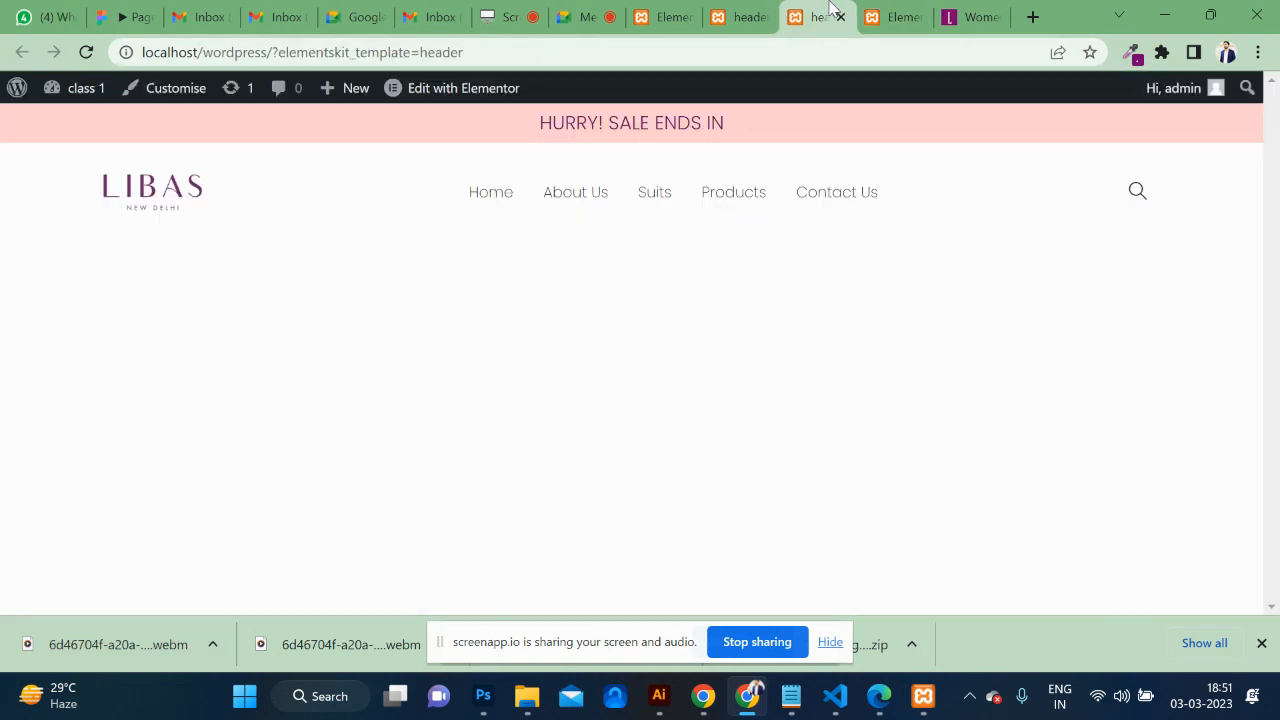
{"action": "left_click", "coordinate": [86, 52]}
{"action": "left_click_drag", "start_coordinate": [721, 122], "coordinate": [533, 133]}
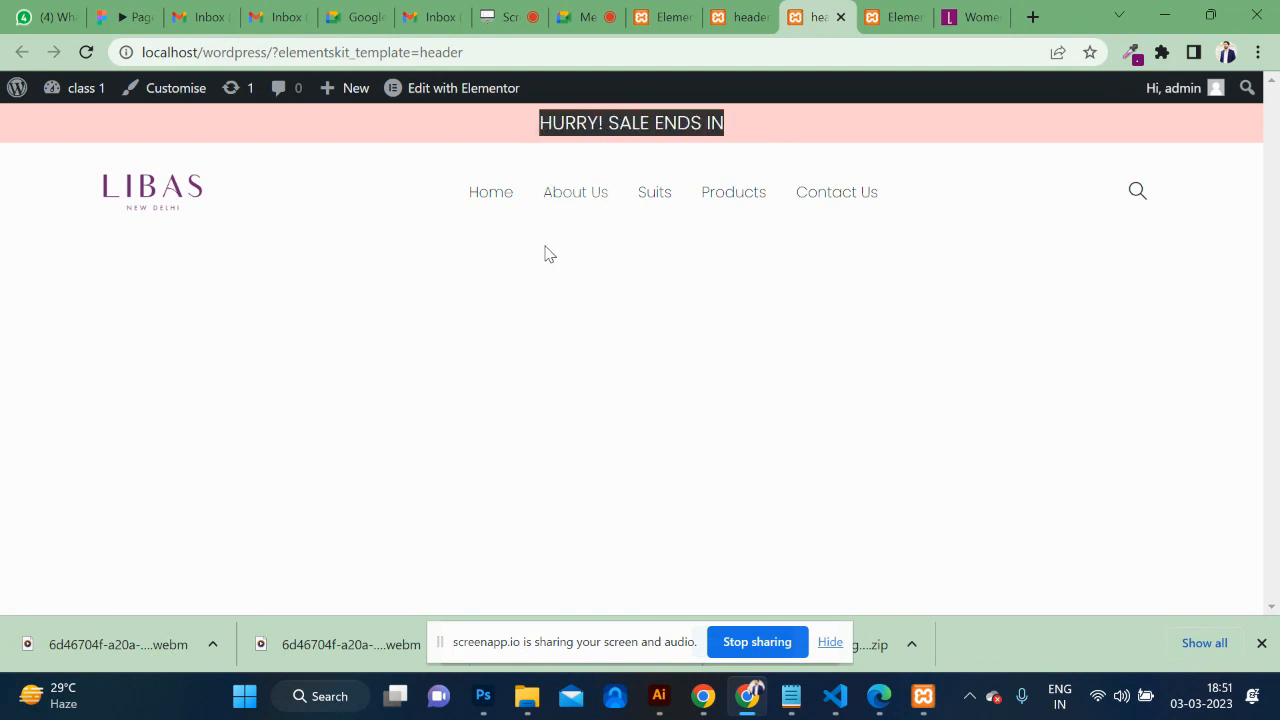
{"action": "left_click", "coordinate": [591, 262]}
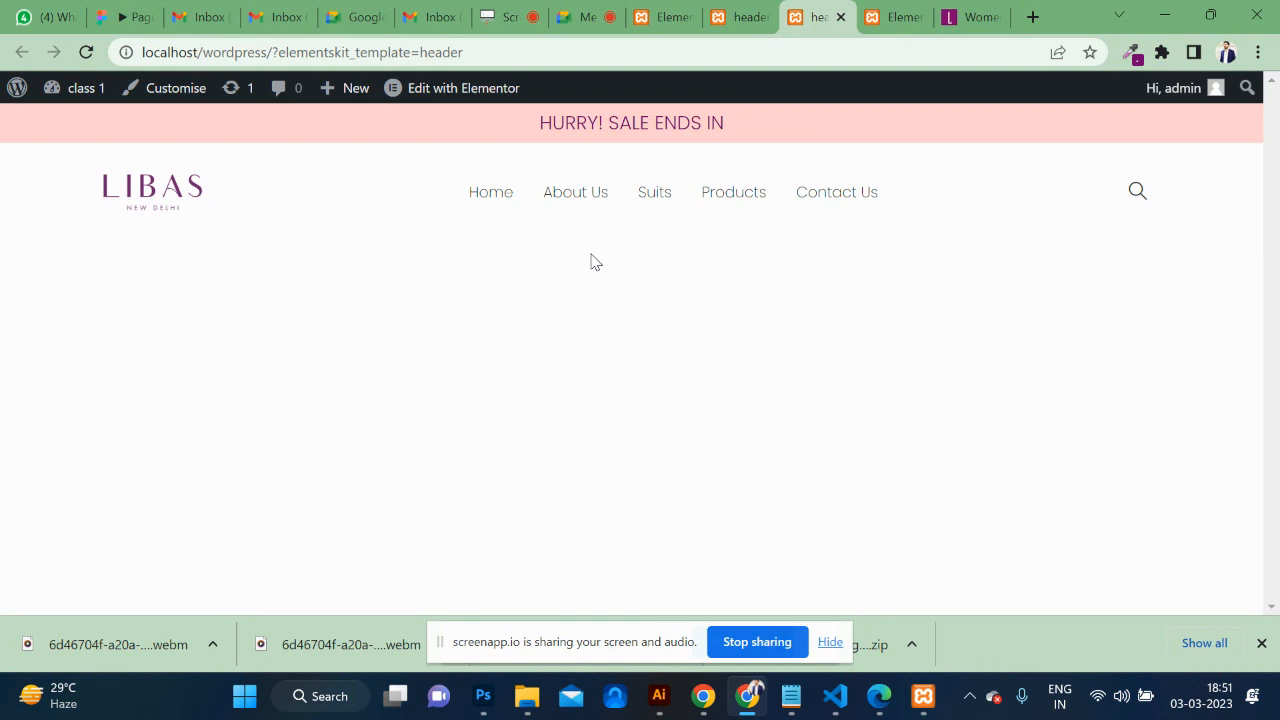
{"action": "left_click_drag", "start_coordinate": [538, 135], "coordinate": [731, 117]}
{"action": "left_click", "coordinate": [745, 19]}
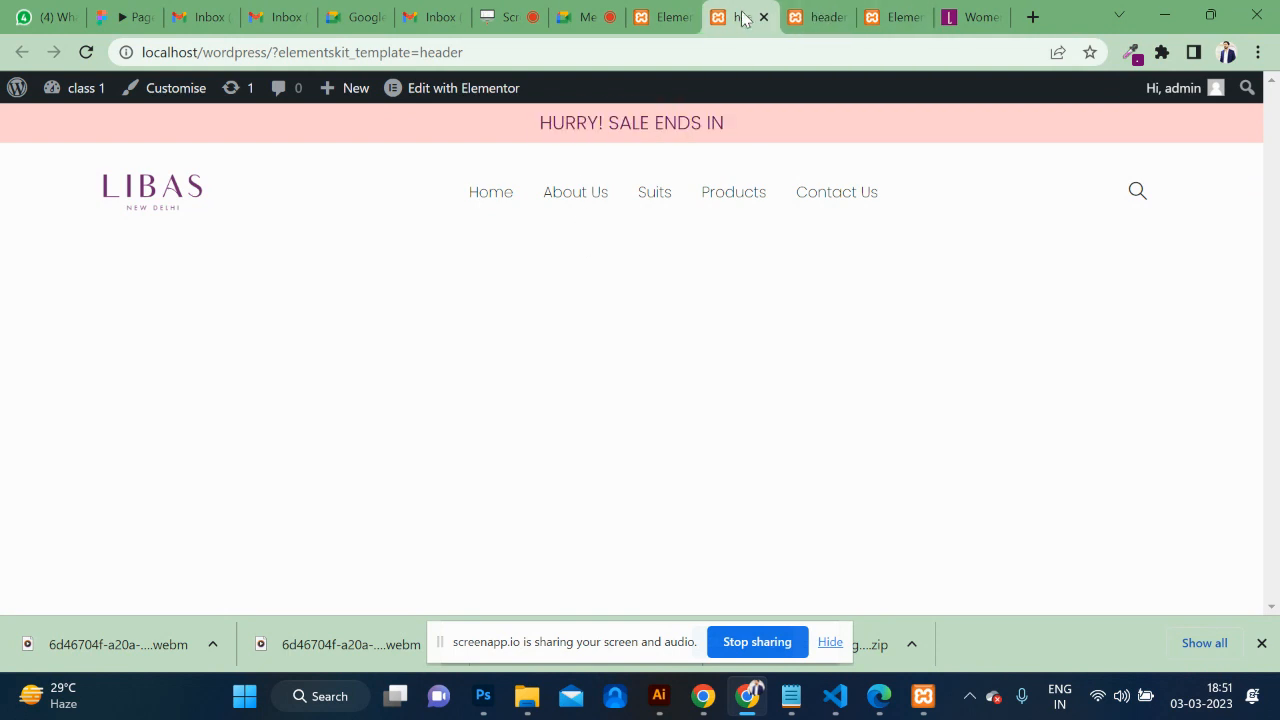
Search the WordPress plugin directory for 'sina' from the Add New Plugins page.
{"action": "left_click", "coordinate": [18, 90]}
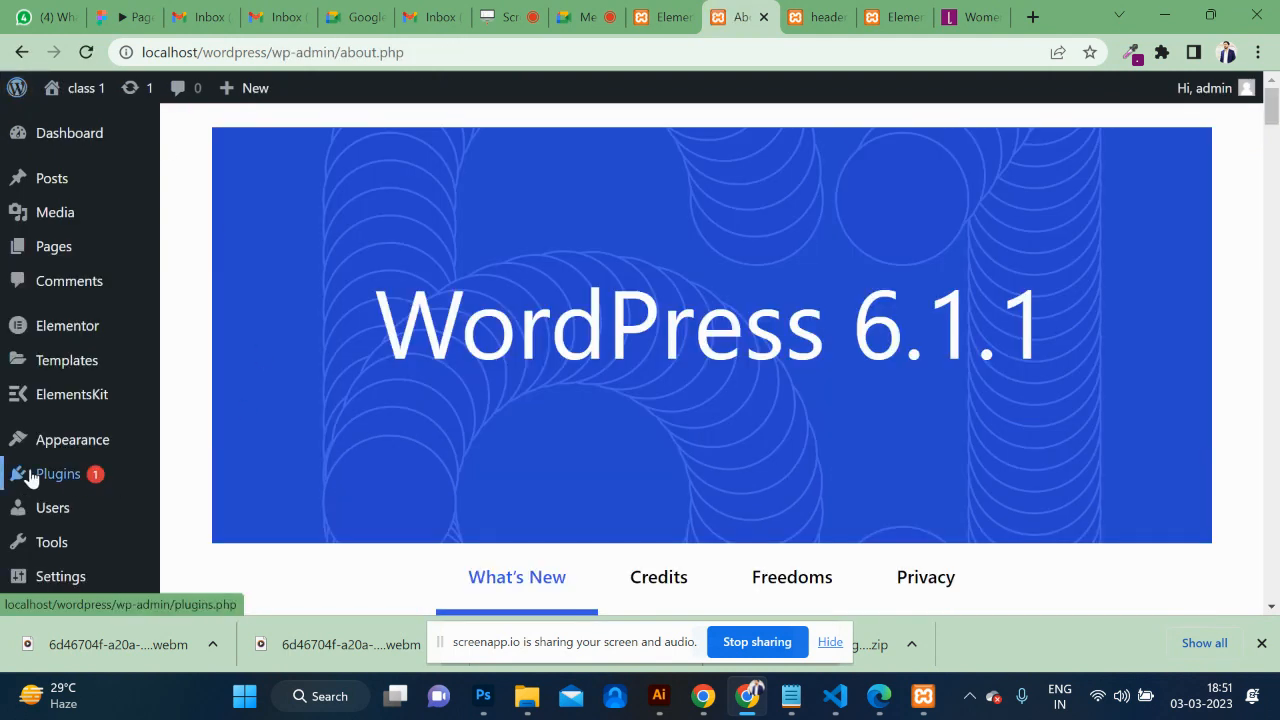
{"action": "mouse_move", "coordinate": [40, 451]}
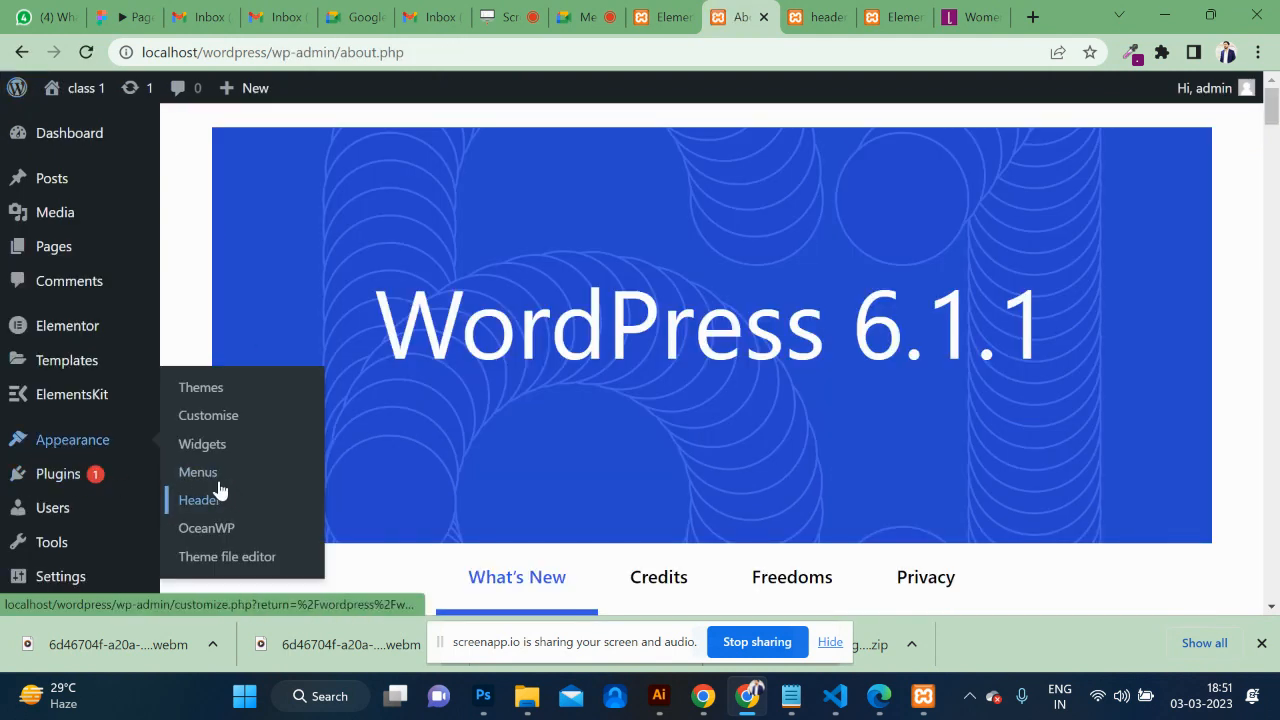
{"action": "mouse_move", "coordinate": [62, 478]}
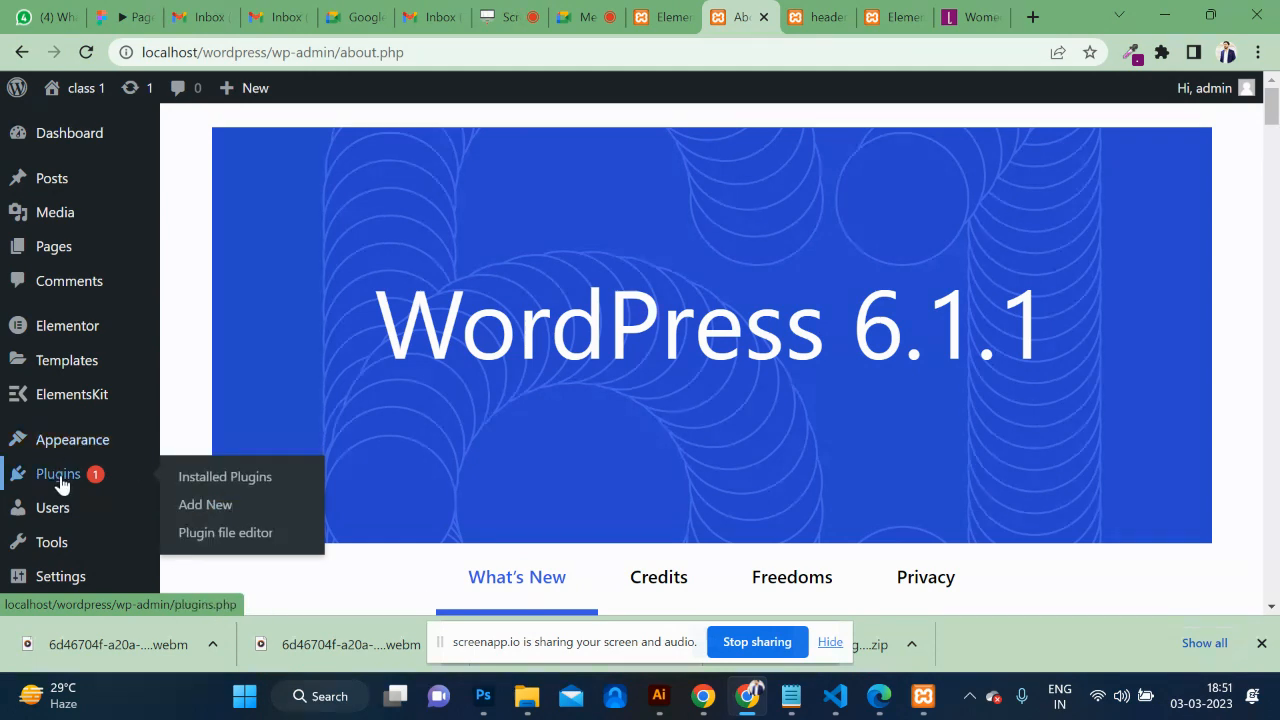
{"action": "left_click", "coordinate": [206, 510]}
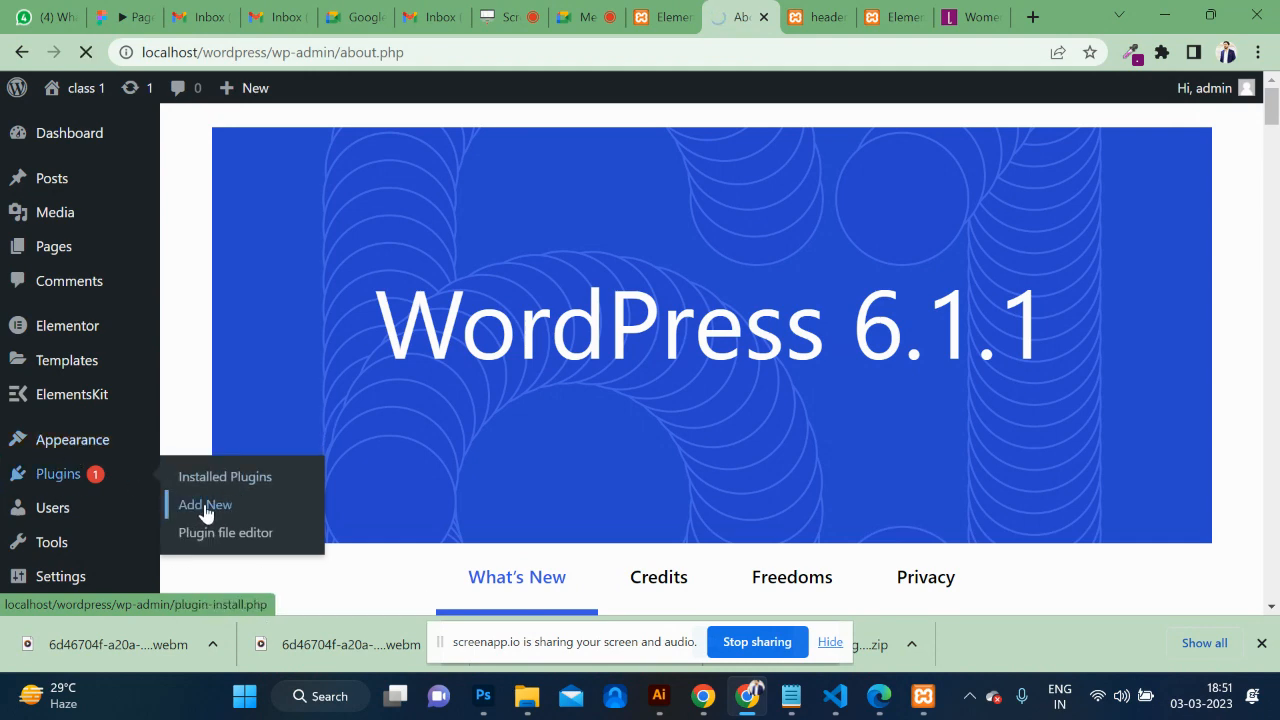
{"action": "scroll", "coordinate": [703, 446], "scroll_direction": "down", "scroll_amount": 3}
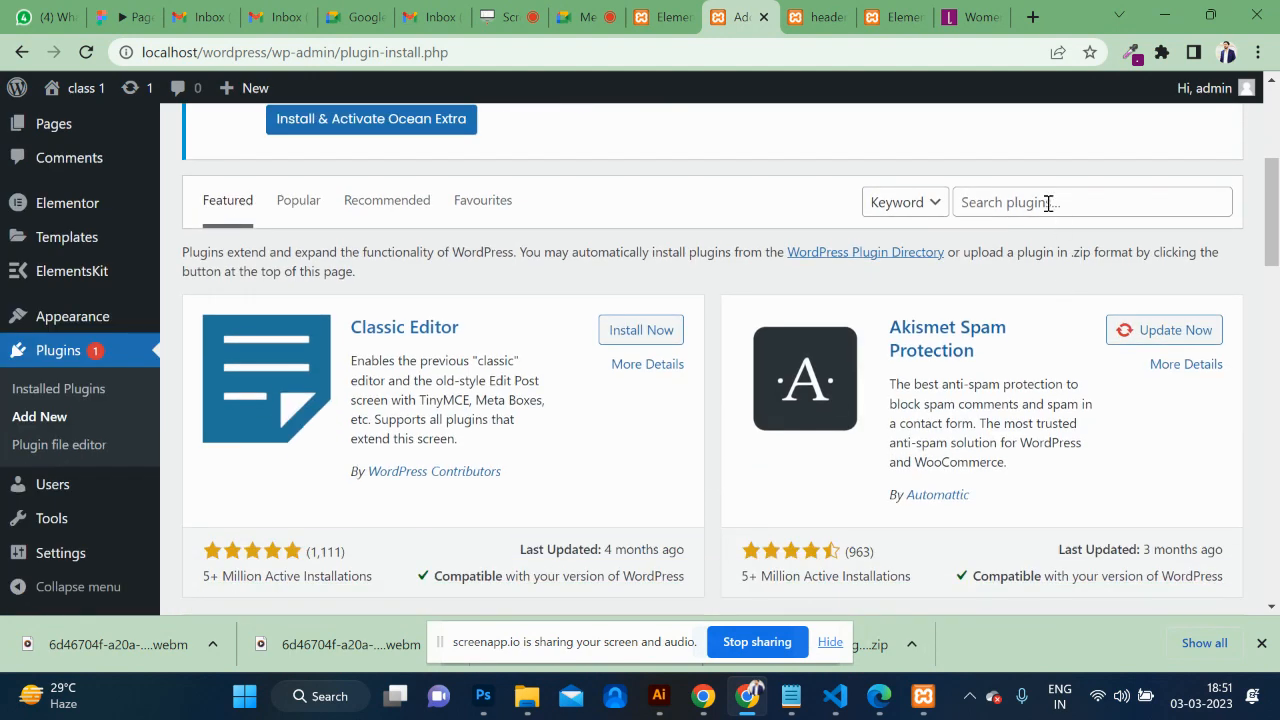
{"action": "left_click", "coordinate": [1048, 203]}
{"action": "type", "text": "roya"}
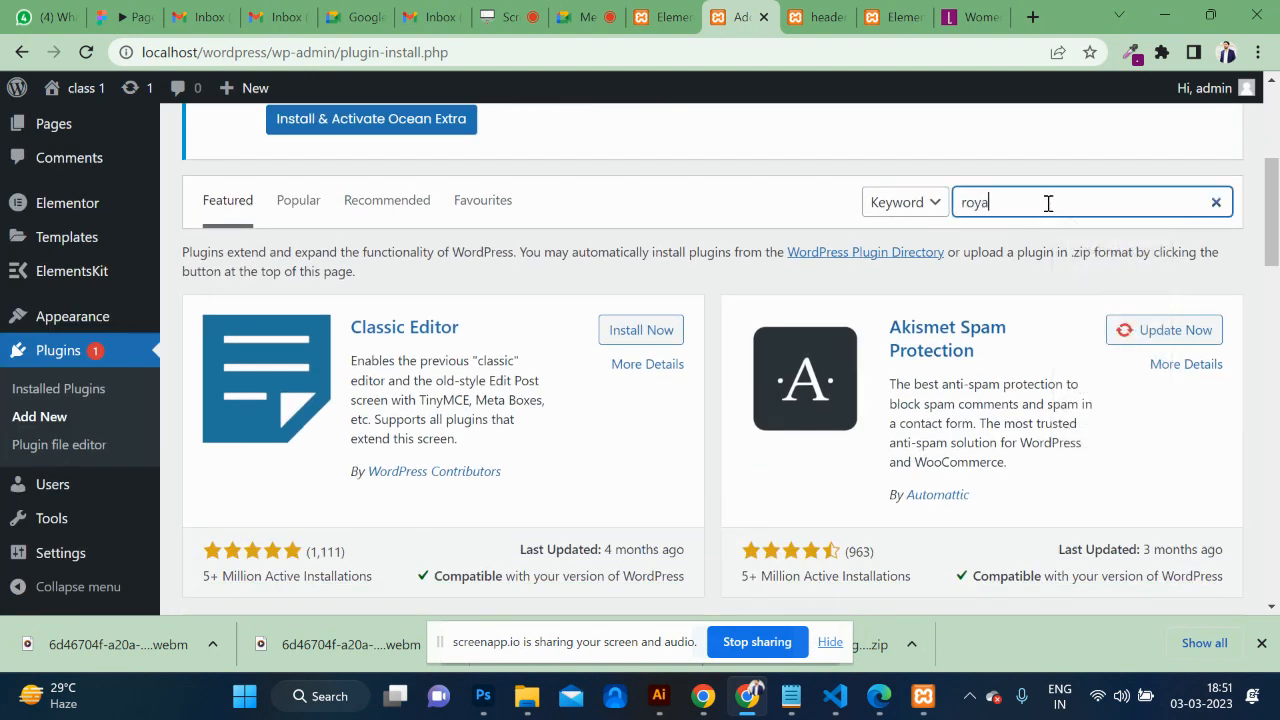
{"action": "type", "text": "l"}
{"action": "key", "text": "BackSpace"}
{"action": "key", "text": "BackSpace"}
{"action": "key", "text": "BackSpace"}
{"action": "key", "text": "BackSpace"}
{"action": "key", "text": "BackSpace"}
{"action": "key", "text": "BackSpace"}
{"action": "type", "text": "sina"}
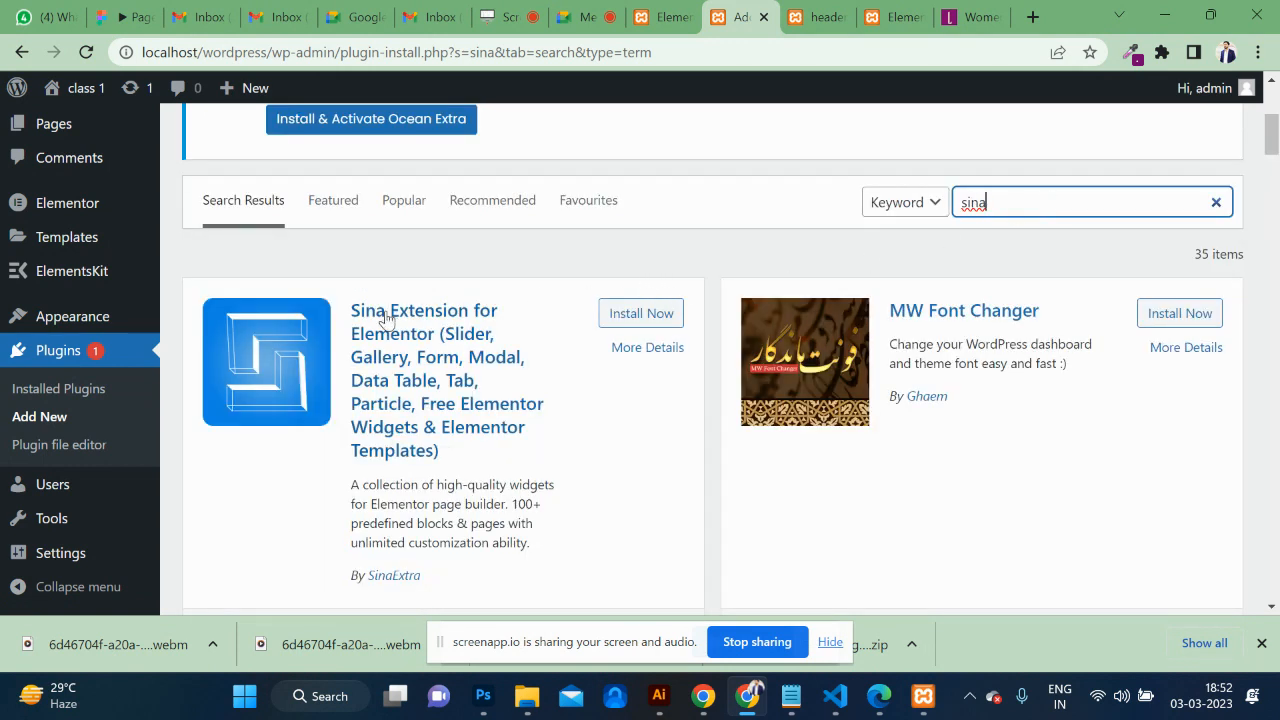
Install and activate Sina Extension for Elementor, then return to the Elementor header editor.
{"action": "left_click", "coordinate": [652, 324]}
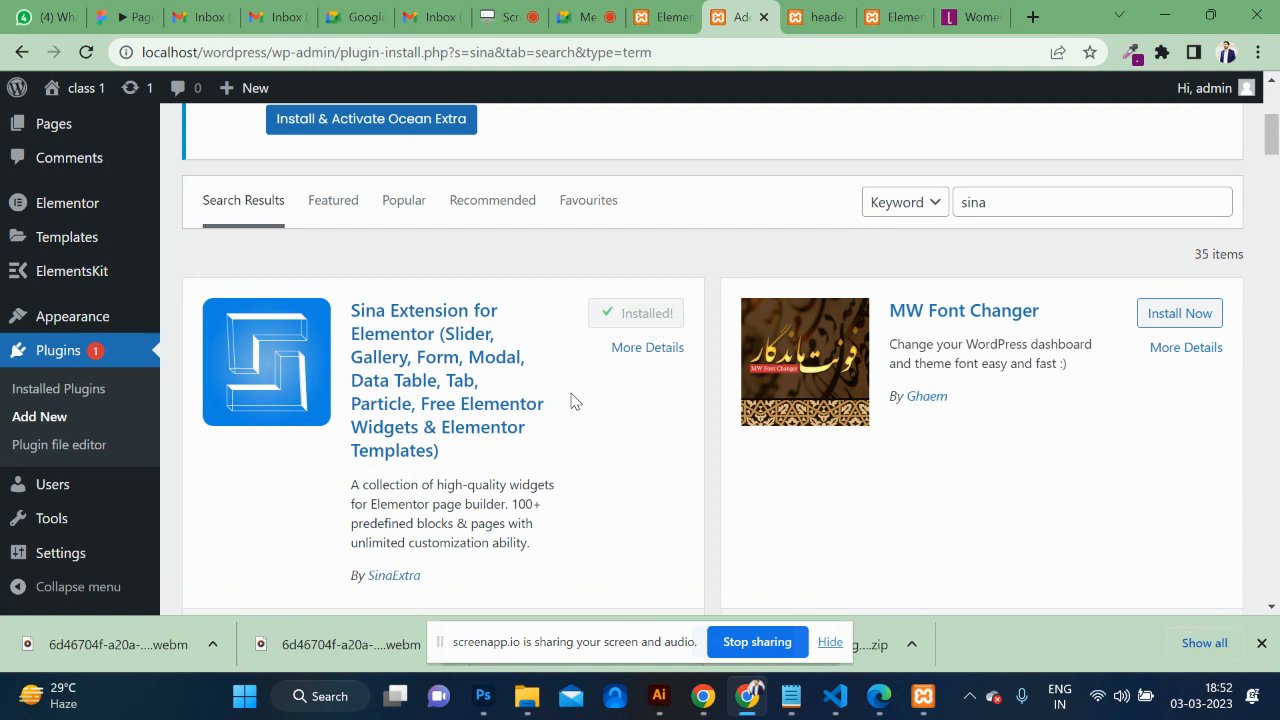
{"action": "left_click", "coordinate": [657, 308]}
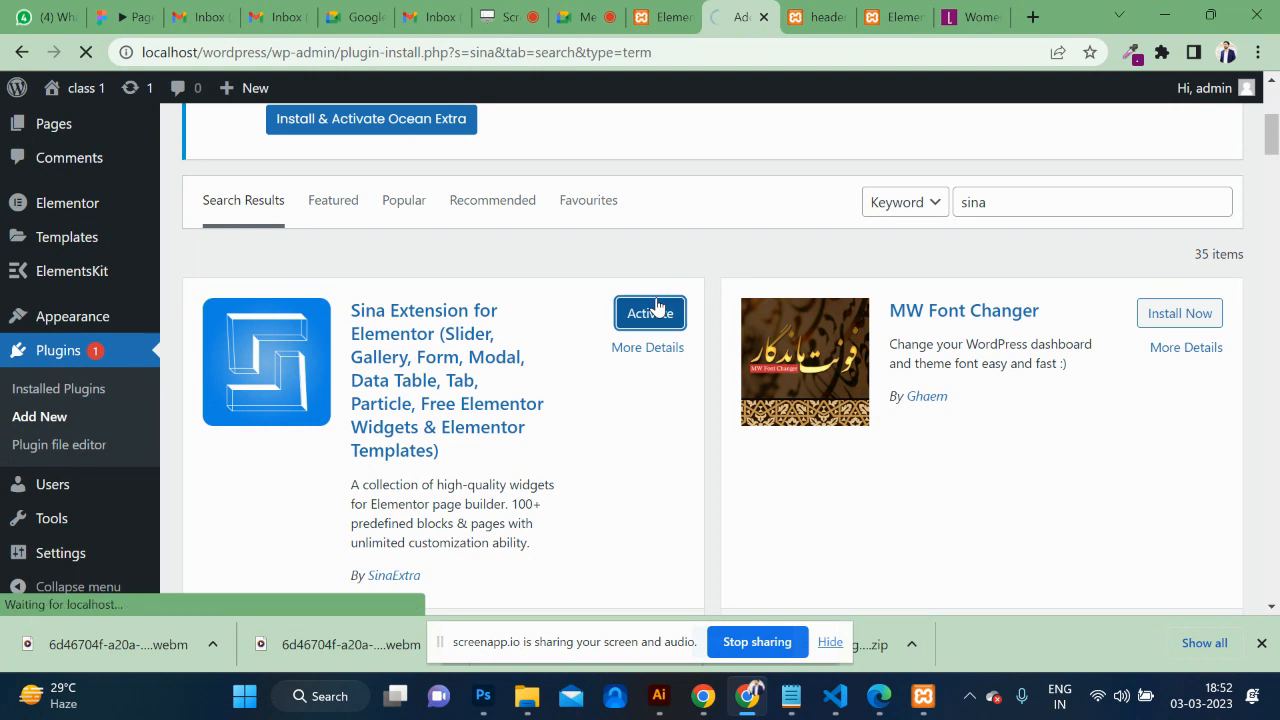
{"action": "left_click", "coordinate": [882, 20]}
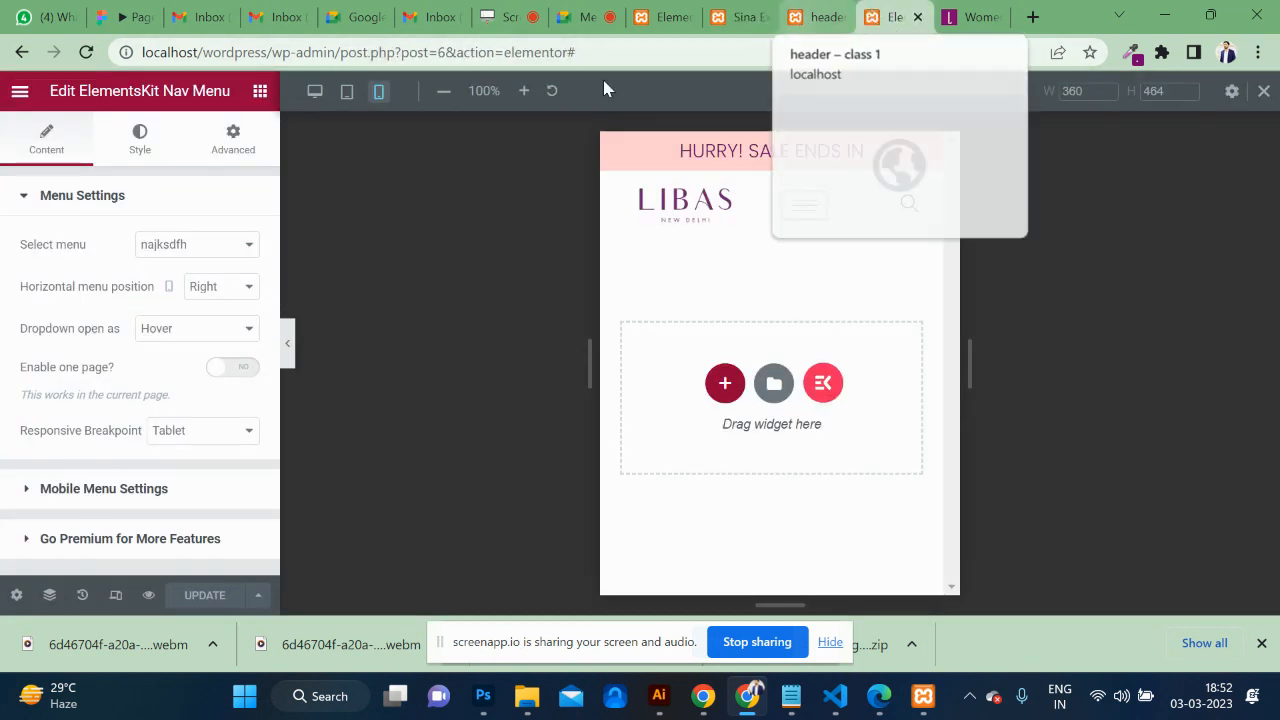
Reload the Elementor editor and browse the widgets found by searching 'sina'.
{"action": "scroll", "coordinate": [105, 460], "scroll_direction": "down", "scroll_amount": 1}
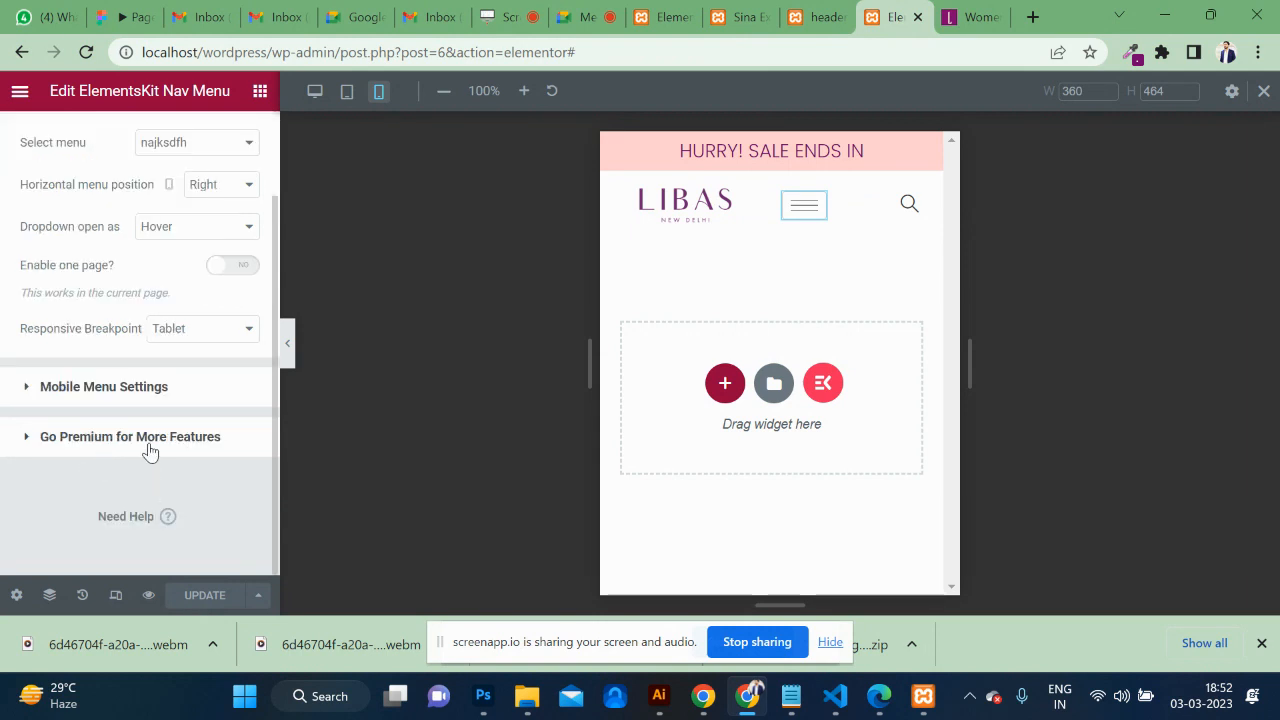
{"action": "left_click", "coordinate": [754, 52]}
{"action": "key", "text": "Return"}
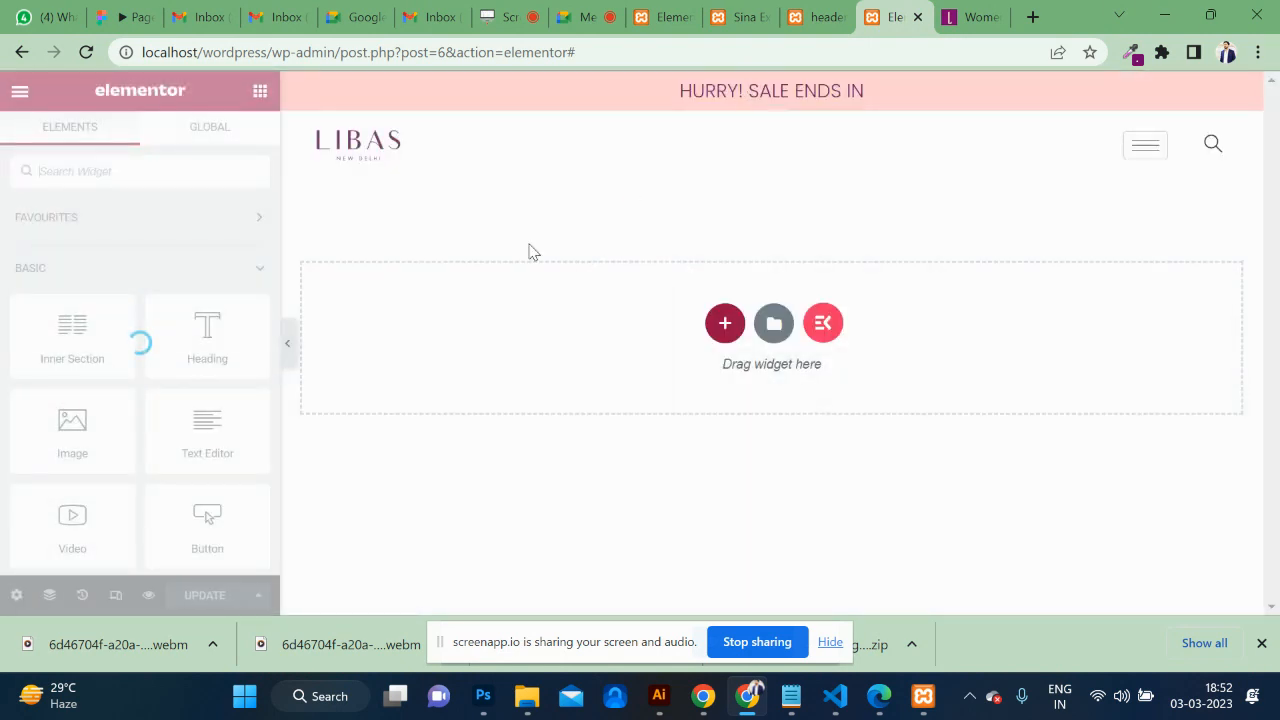
{"action": "left_click", "coordinate": [117, 171]}
{"action": "type", "text": "sina"}
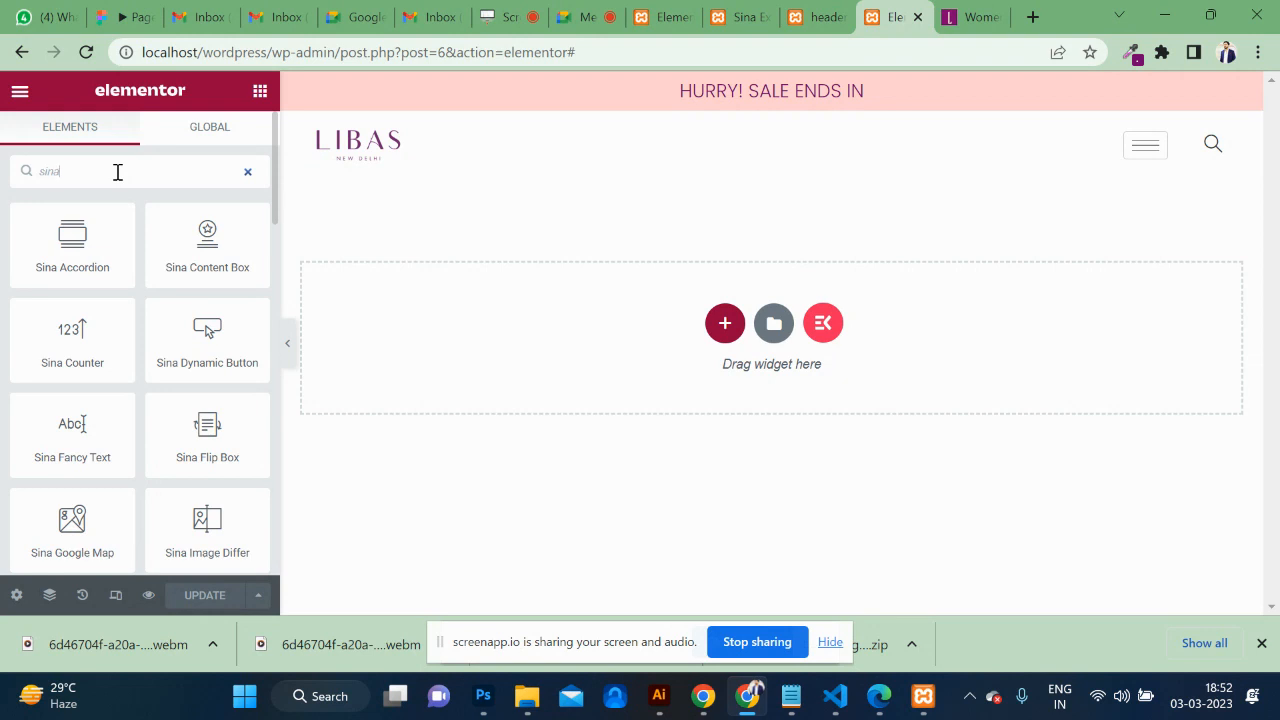
{"action": "scroll", "coordinate": [166, 446], "scroll_direction": "down", "scroll_amount": 4}
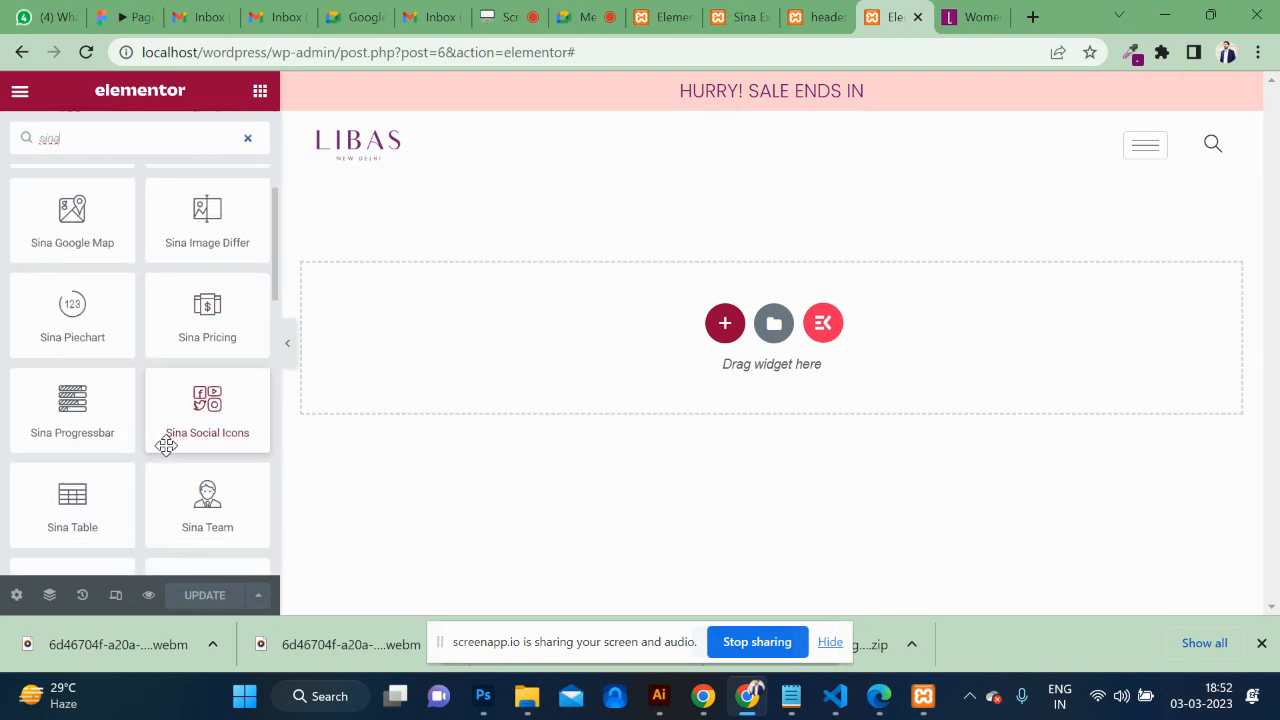
{"action": "scroll", "coordinate": [166, 446], "scroll_direction": "down", "scroll_amount": 3}
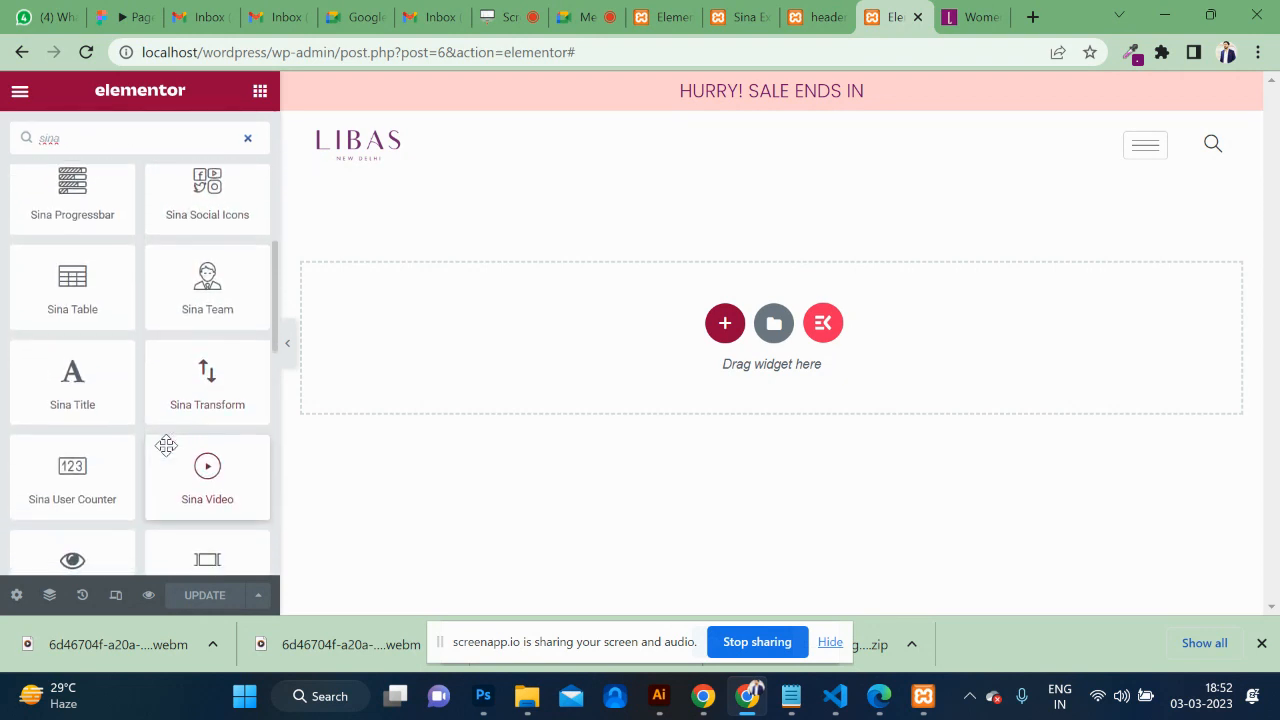
{"action": "scroll", "coordinate": [166, 446], "scroll_direction": "down", "scroll_amount": 4}
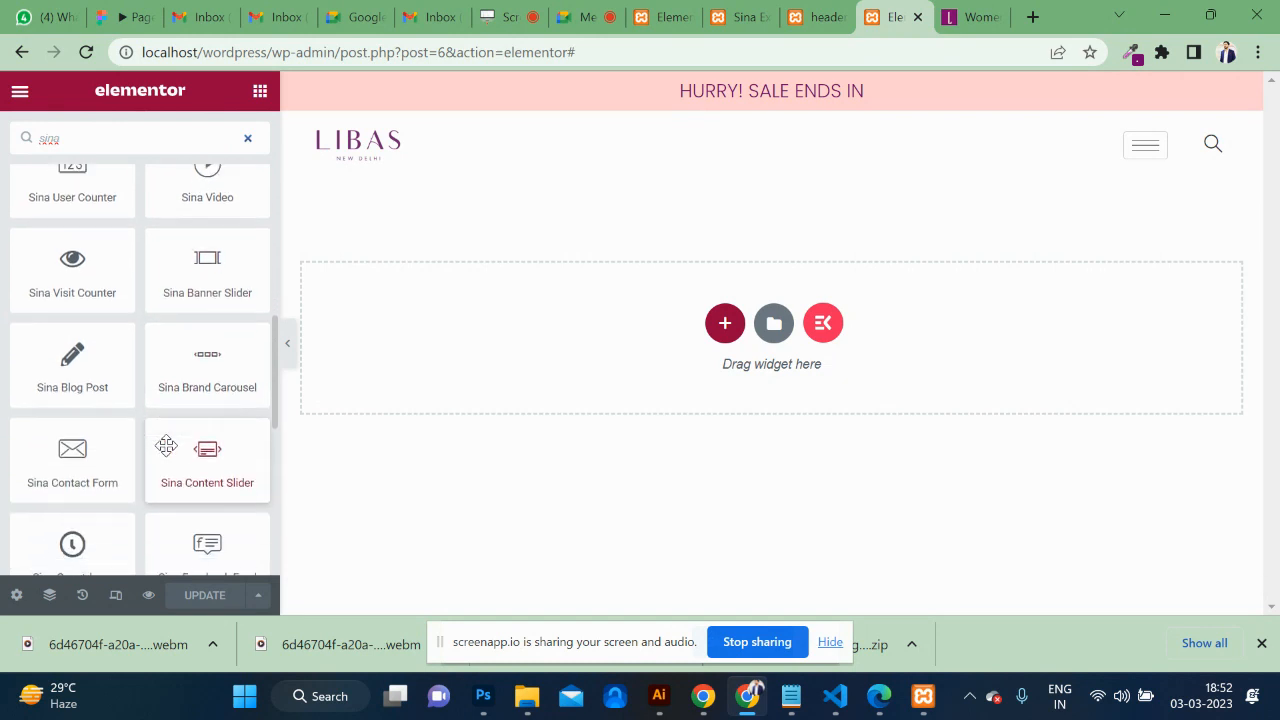
{"action": "scroll", "coordinate": [166, 446], "scroll_direction": "down", "scroll_amount": 3}
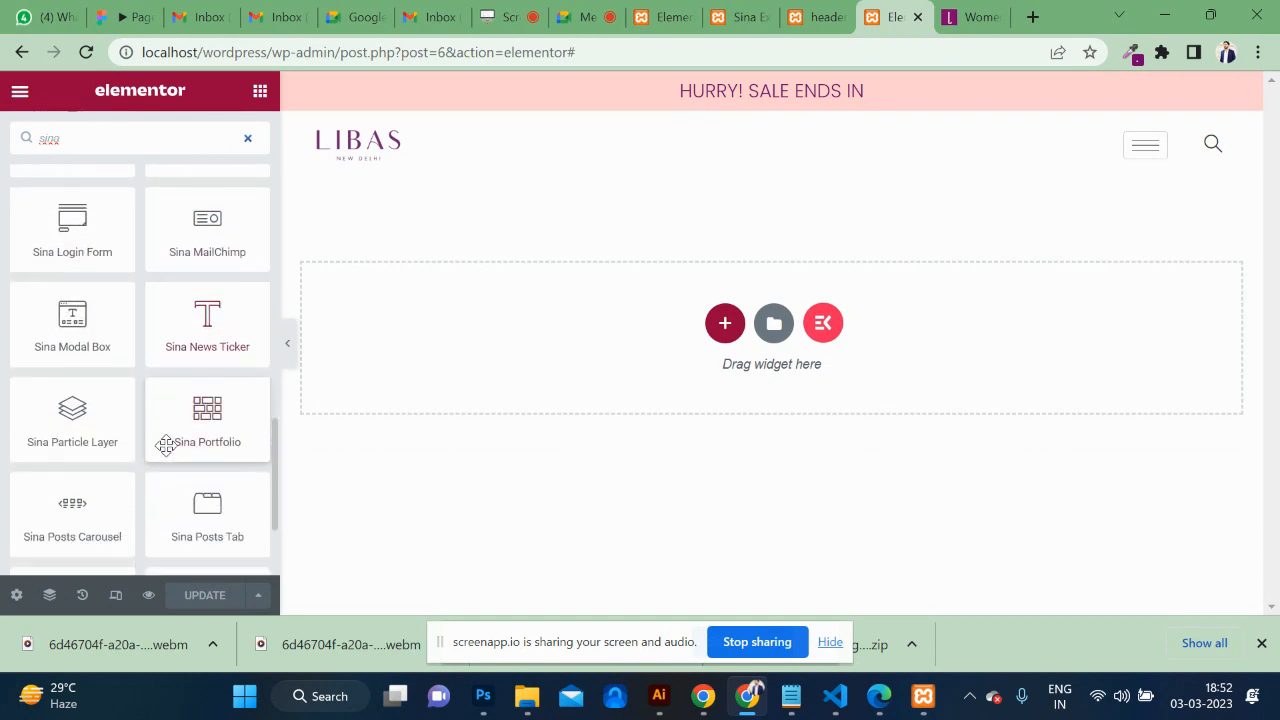
{"action": "scroll", "coordinate": [166, 446], "scroll_direction": "down", "scroll_amount": 2}
{"action": "scroll", "coordinate": [166, 446], "scroll_direction": "up", "scroll_amount": 10}
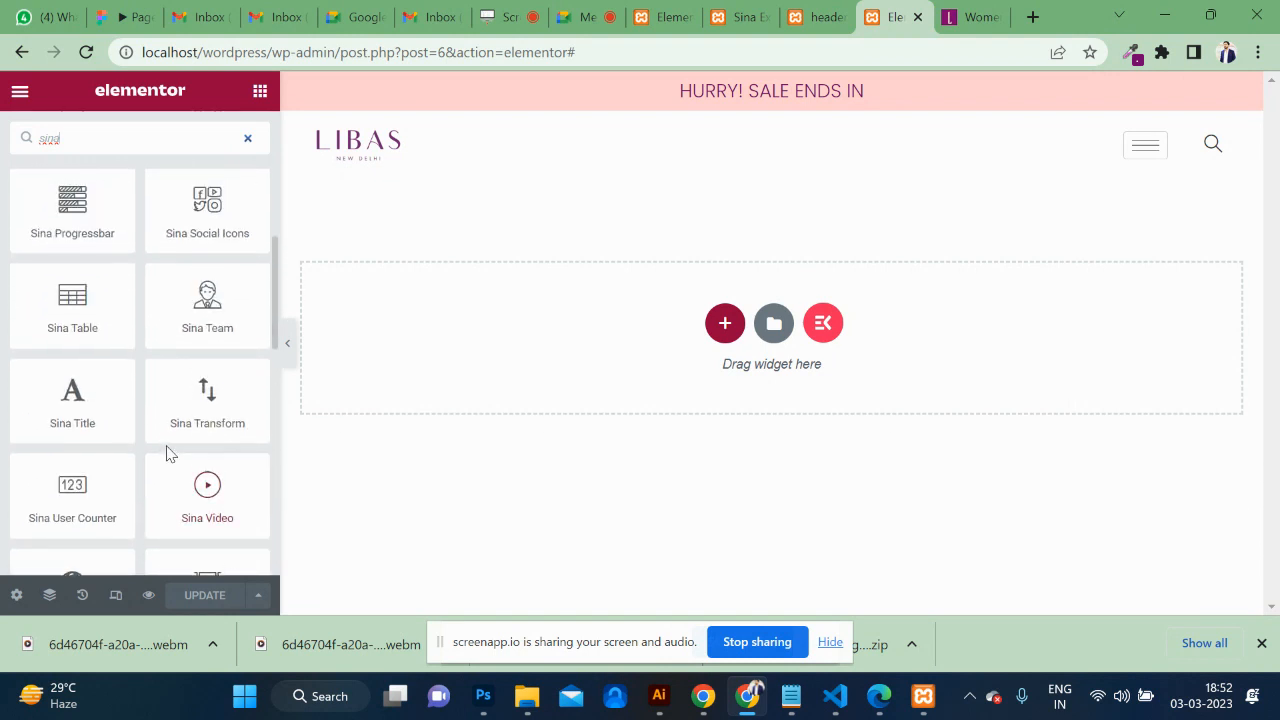
{"action": "scroll", "coordinate": [168, 450], "scroll_direction": "up", "scroll_amount": 8}
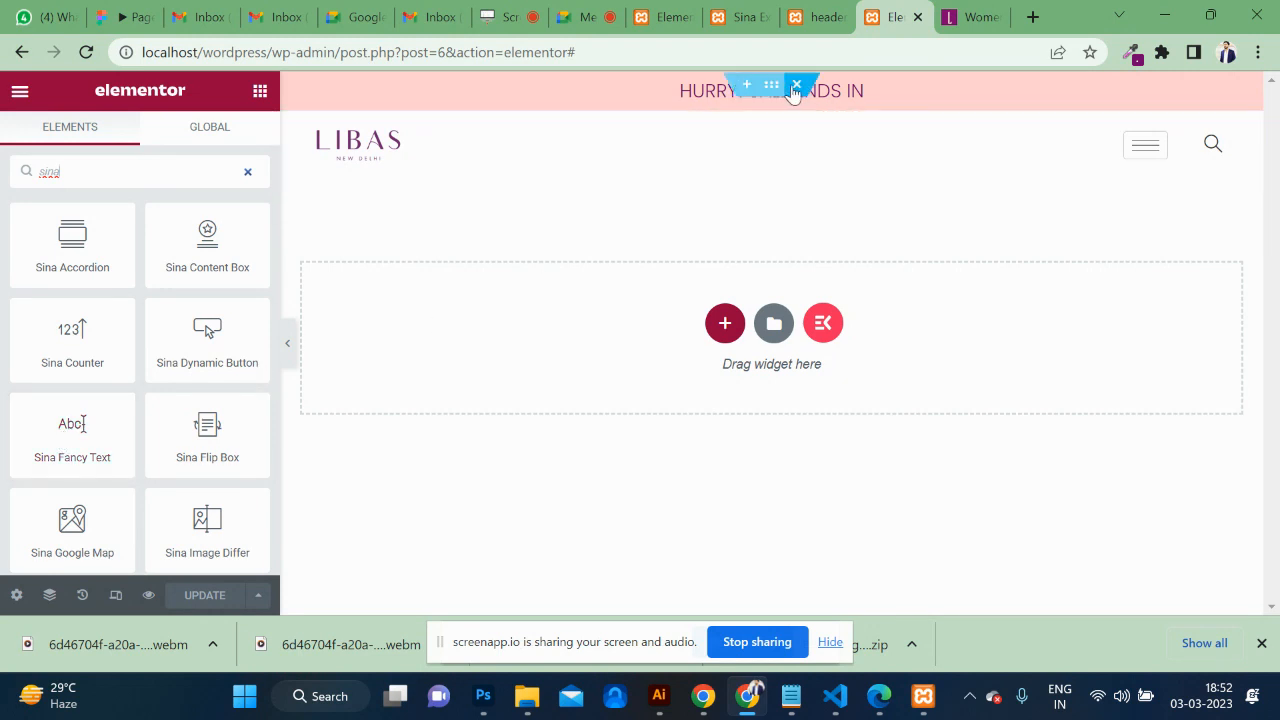
Copy the HURRY! SALE ENDS IN heading from its right-click menu.
{"action": "right_click", "coordinate": [850, 88]}
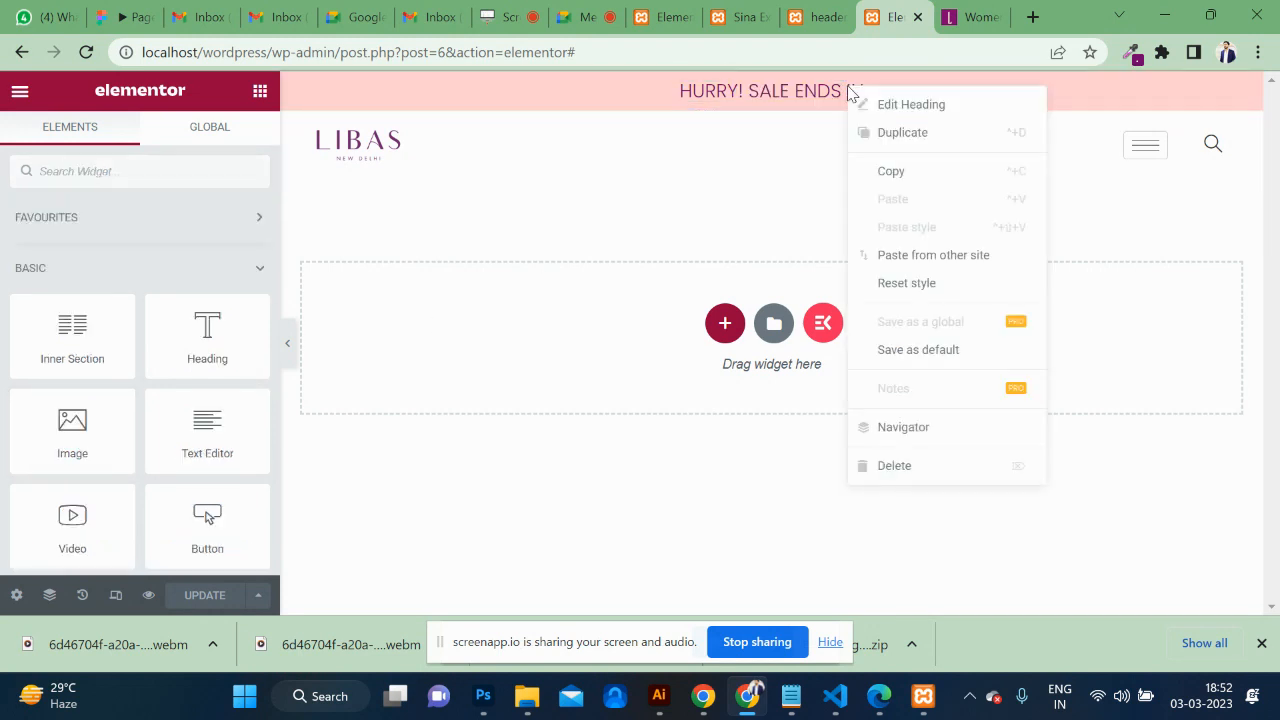
{"action": "left_click", "coordinate": [913, 171]}
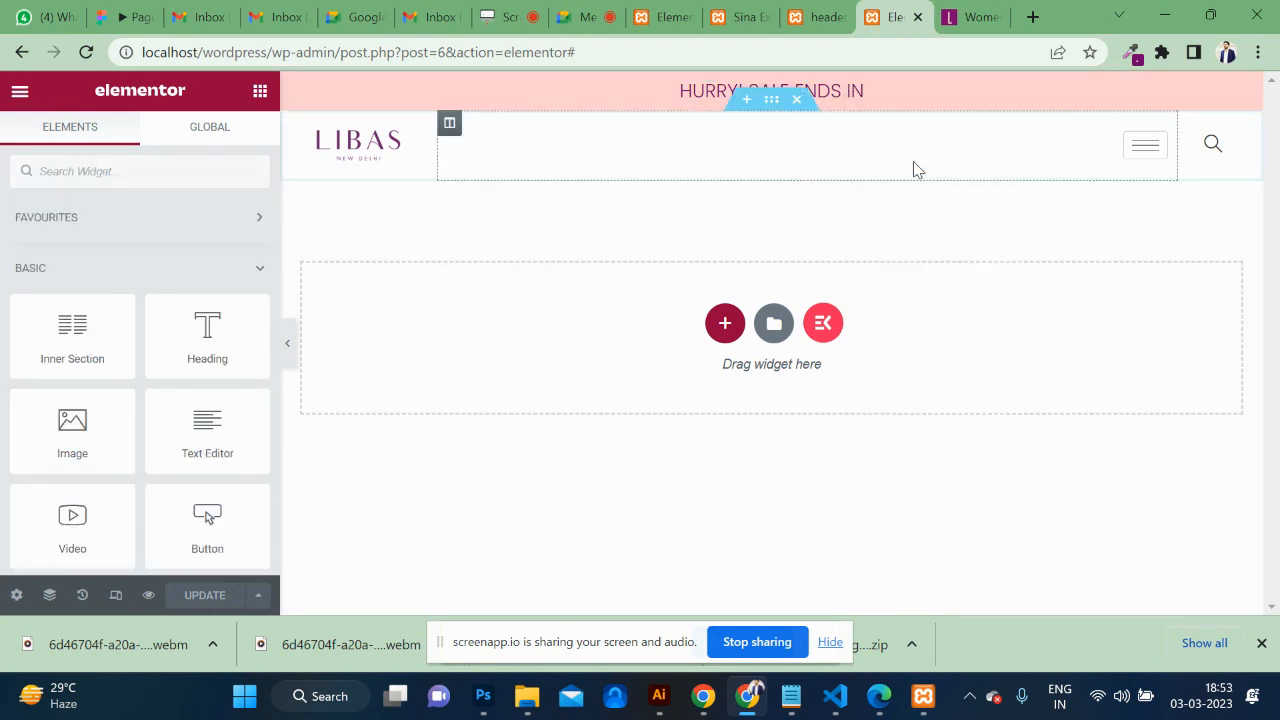
{"action": "right_click", "coordinate": [843, 98]}
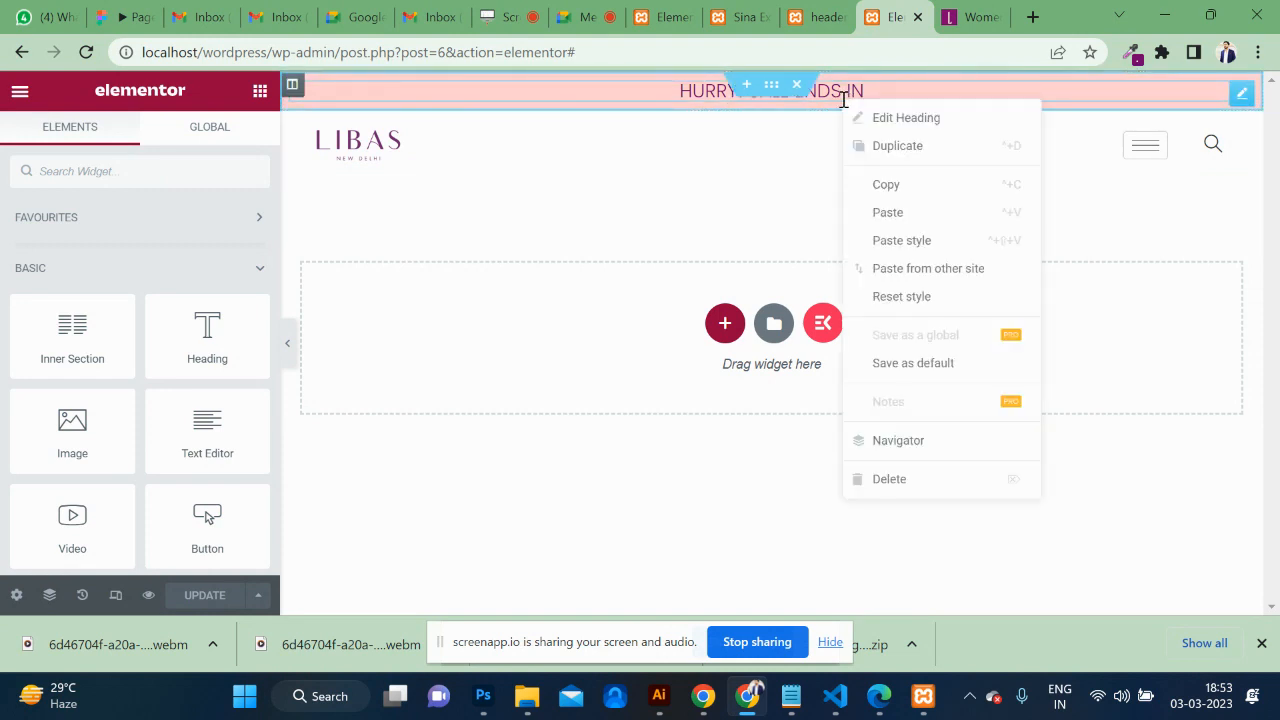
Delete the HURRY! SALE ENDS IN heading and drop a Sina Fancy Text widget into the pink bar.
{"action": "left_click", "coordinate": [910, 481]}
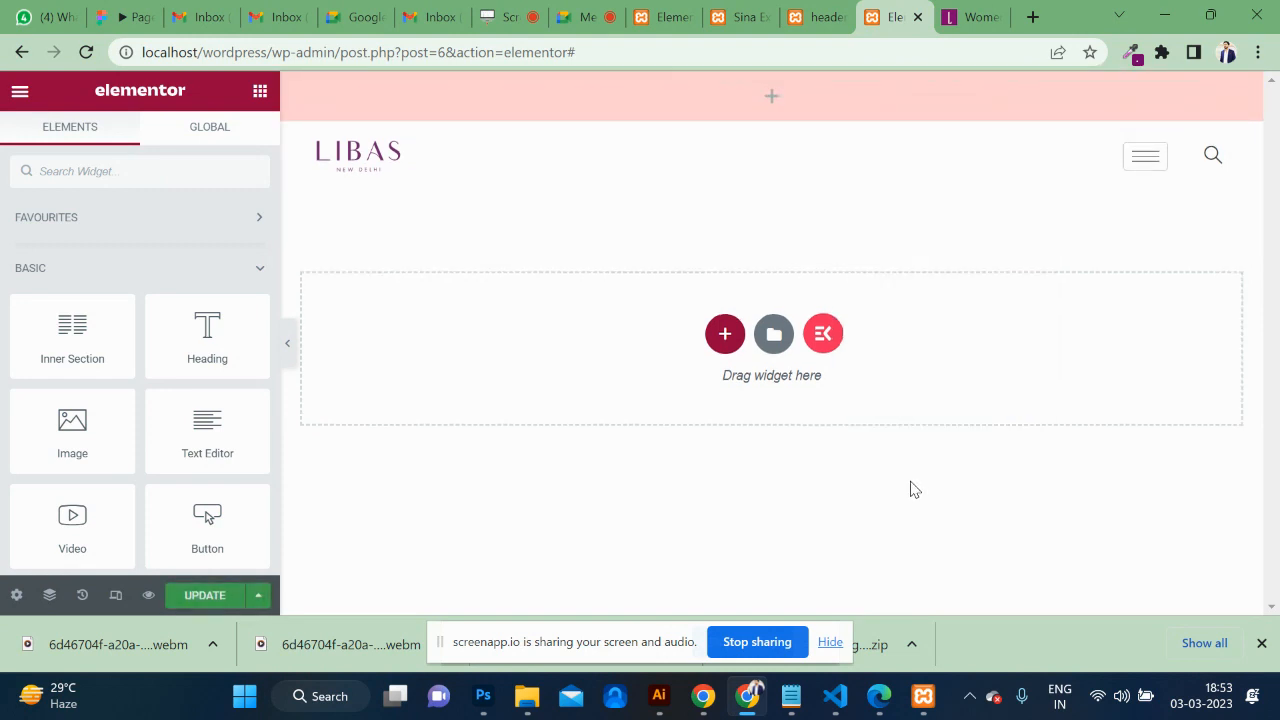
{"action": "left_click", "coordinate": [136, 171]}
{"action": "type", "text": "title"}
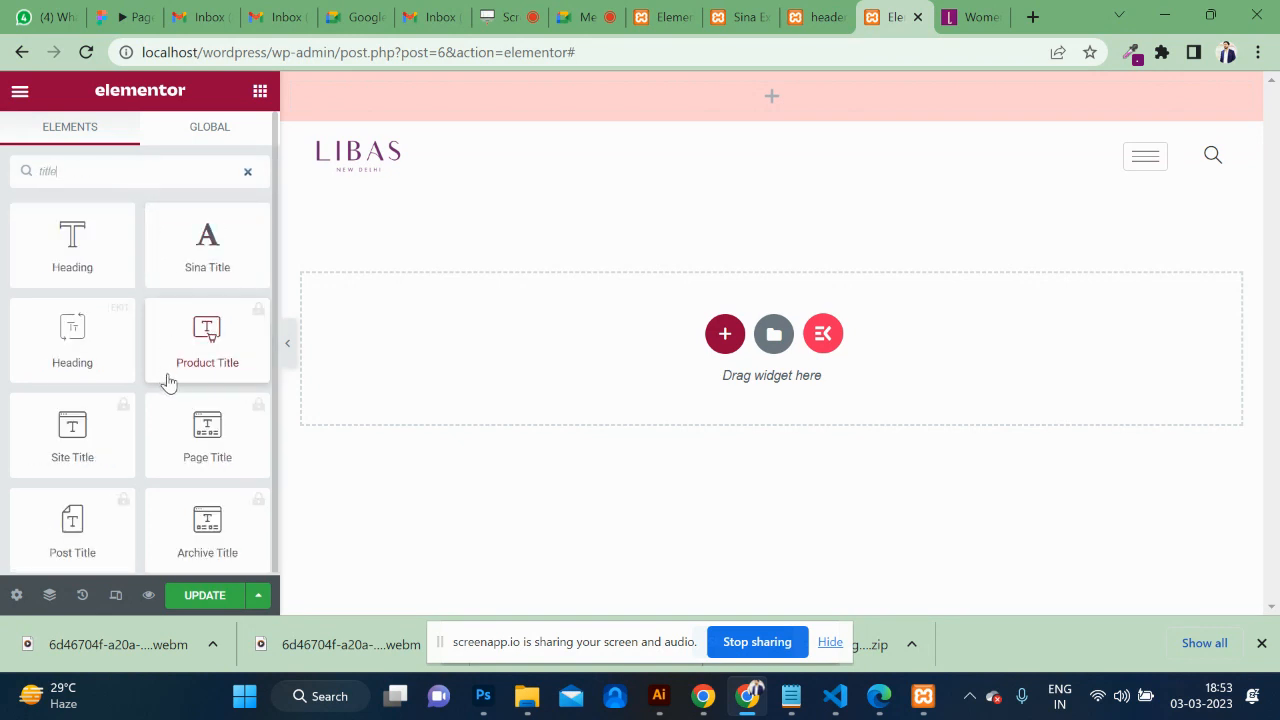
{"action": "scroll", "coordinate": [72, 437], "scroll_direction": "down", "scroll_amount": 1}
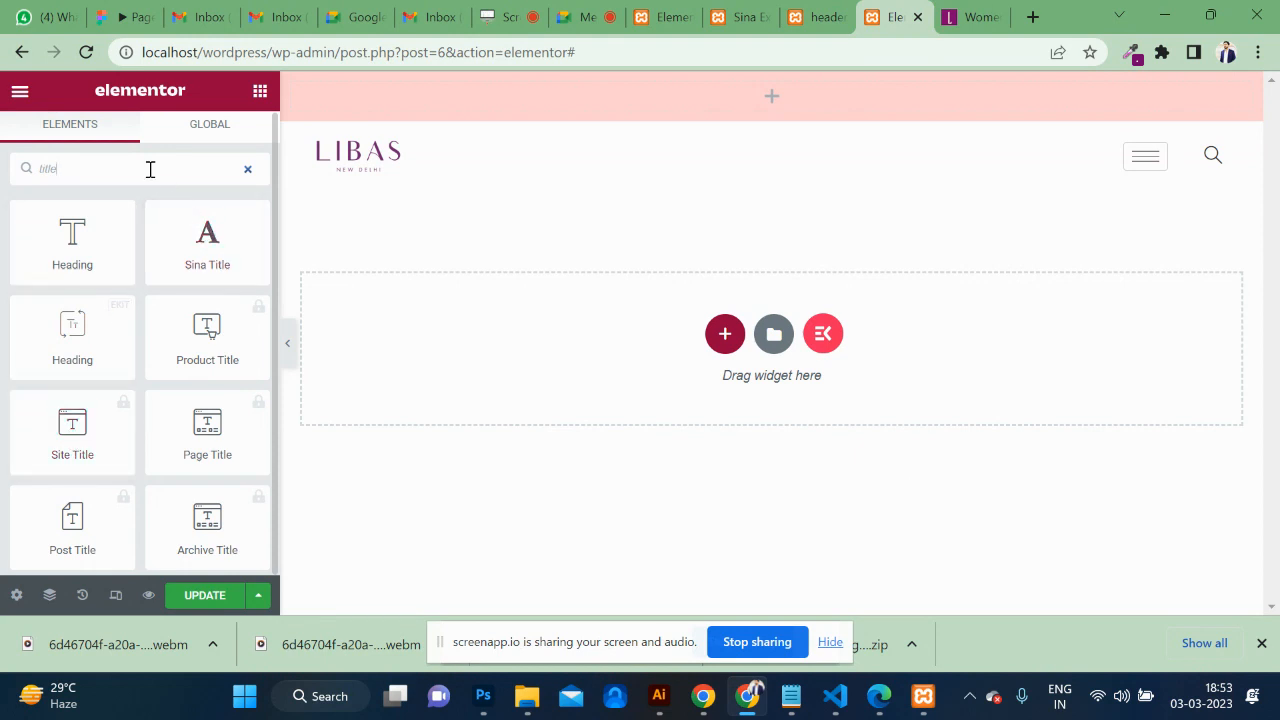
{"action": "key", "text": "BackSpace"}
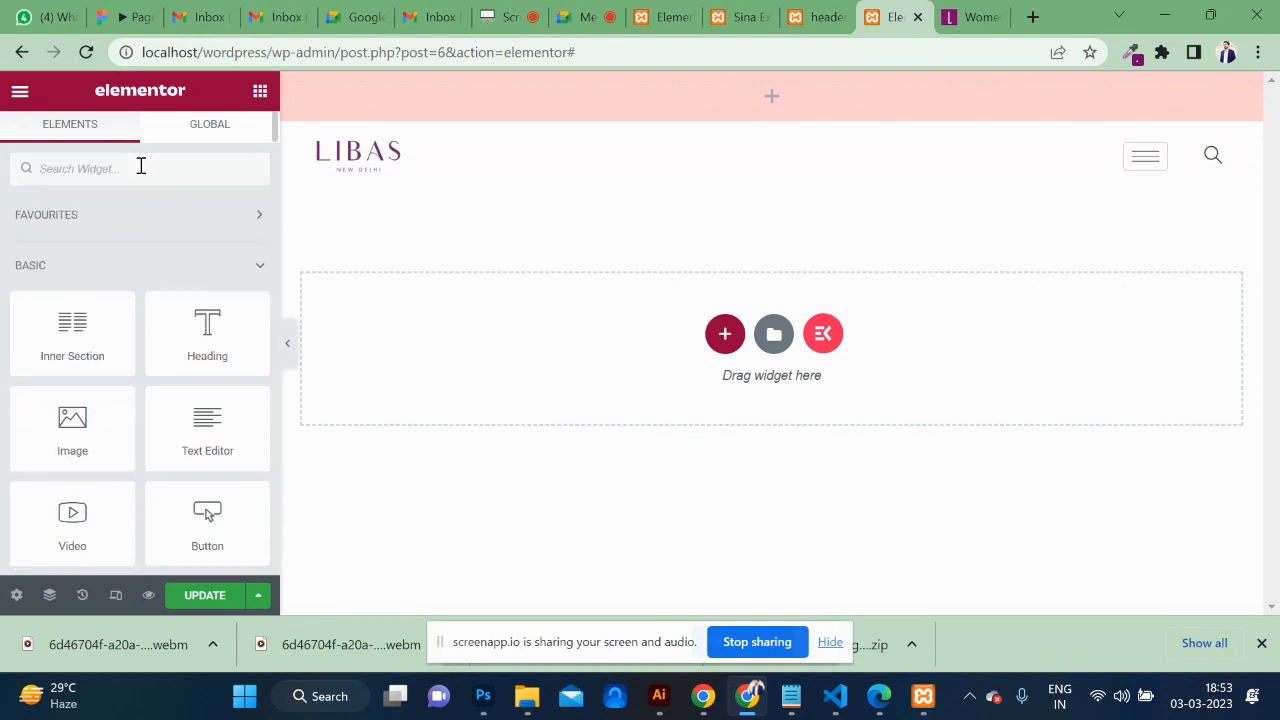
{"action": "type", "text": "sina"}
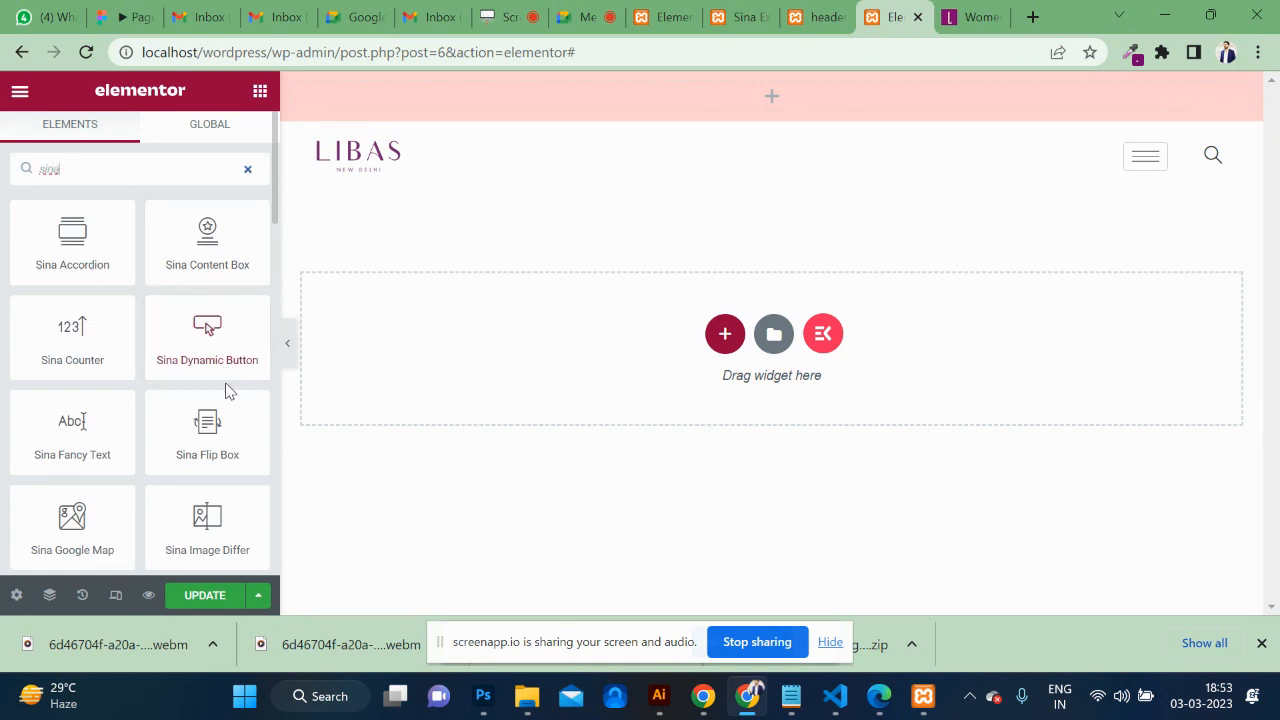
{"action": "left_click_drag", "start_coordinate": [61, 430], "coordinate": [795, 97]}
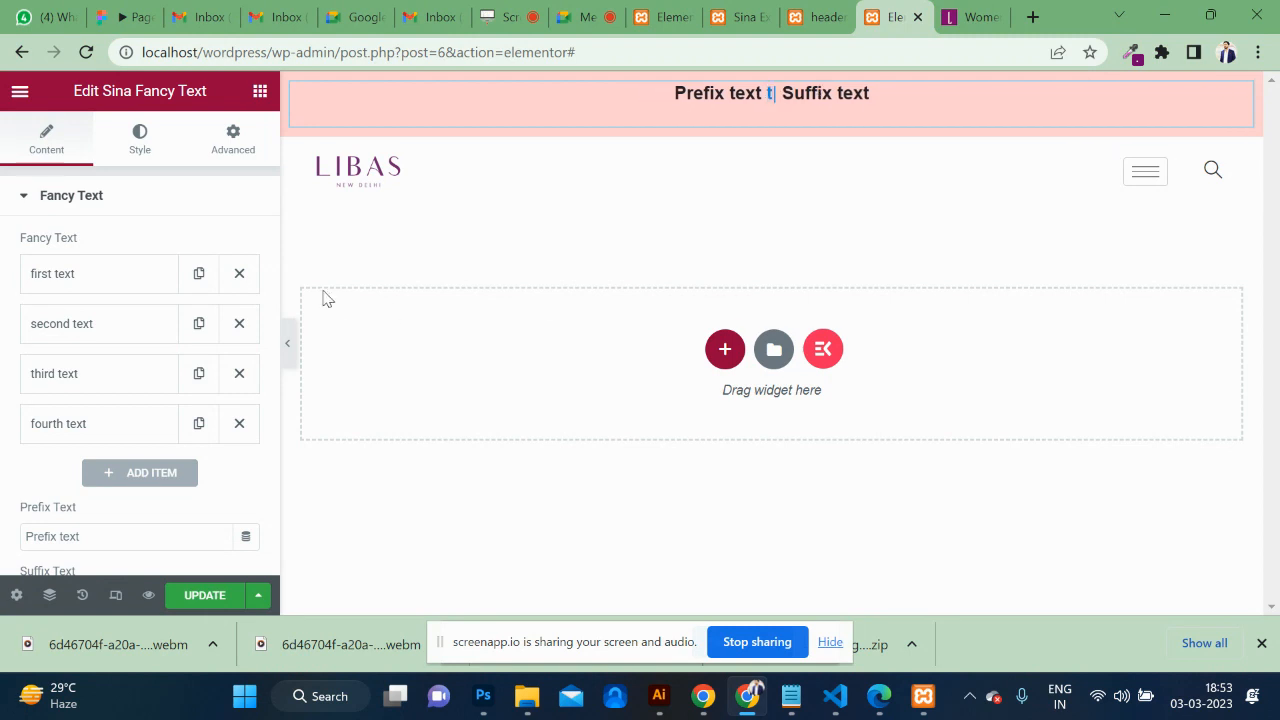
Change the rotating words to Holi Offer, Discount and 50%, removing the fourth item.
{"action": "left_click", "coordinate": [115, 283]}
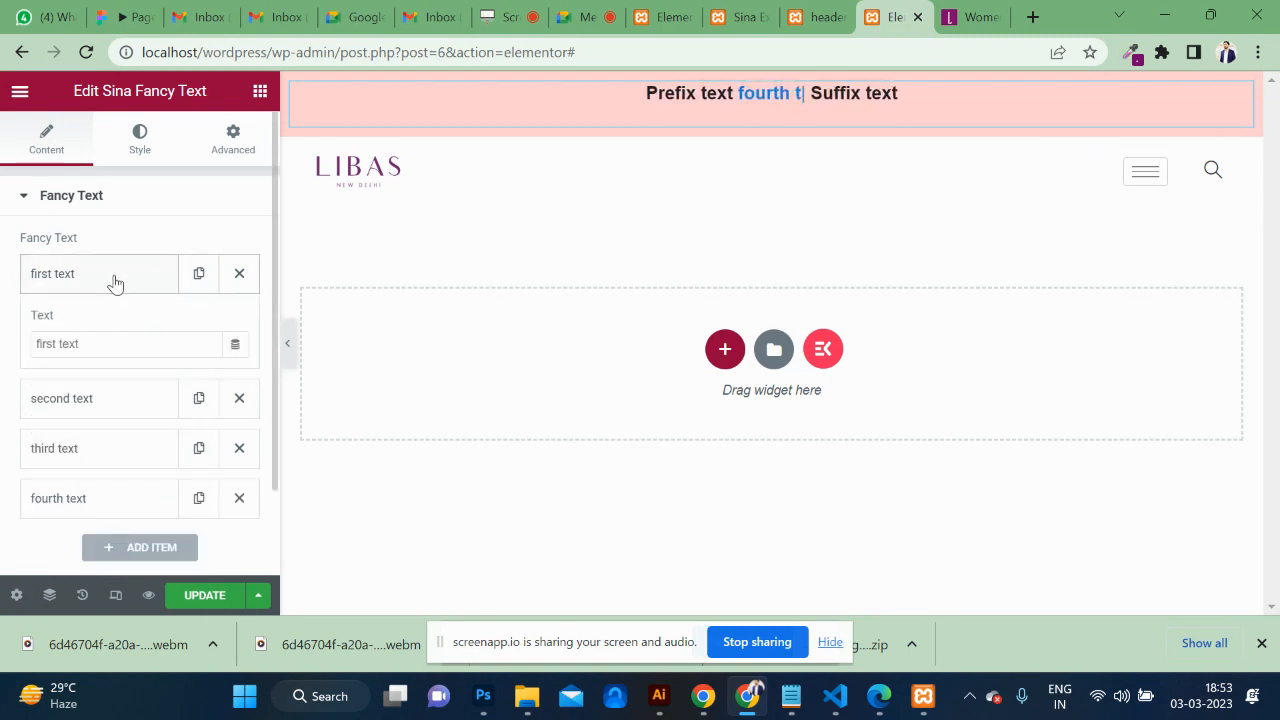
{"action": "left_click", "coordinate": [118, 346]}
{"action": "type", "text": "Holi Offer"}
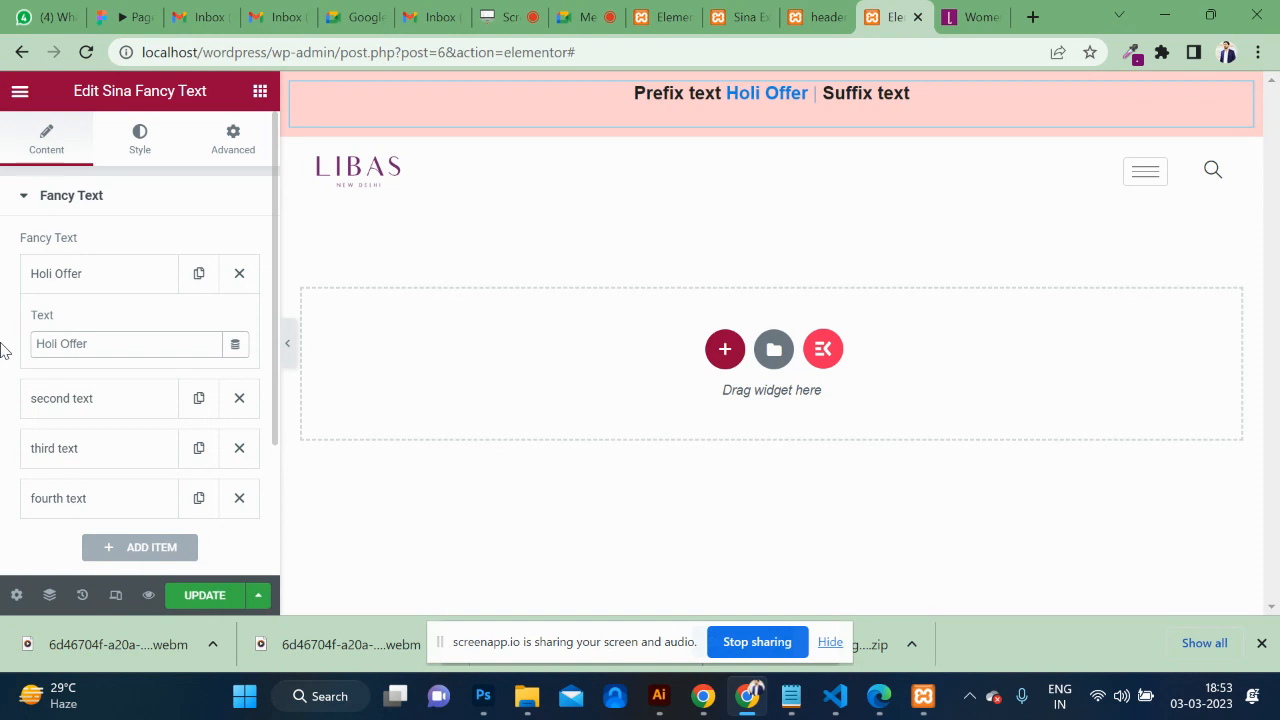
{"action": "left_click", "coordinate": [80, 405]}
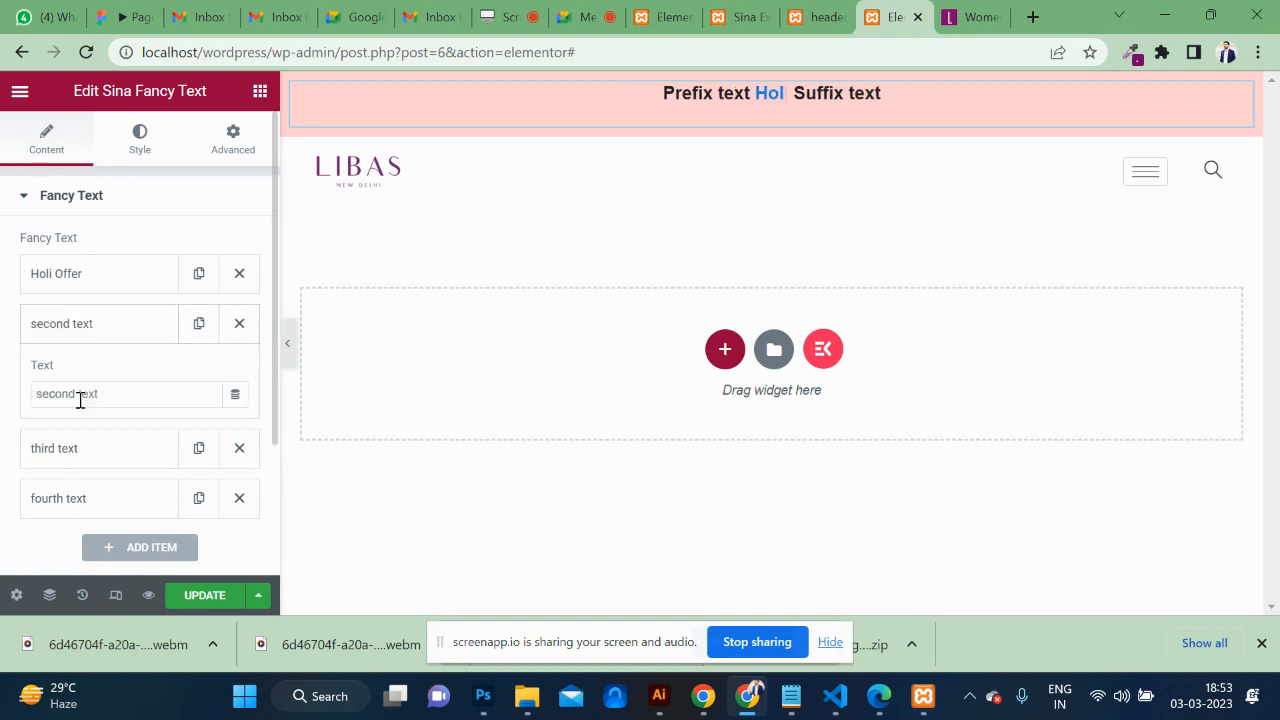
{"action": "left_click", "coordinate": [128, 389]}
{"action": "key", "text": "ctrl+a"}
{"action": "type", "text": "Discount"}
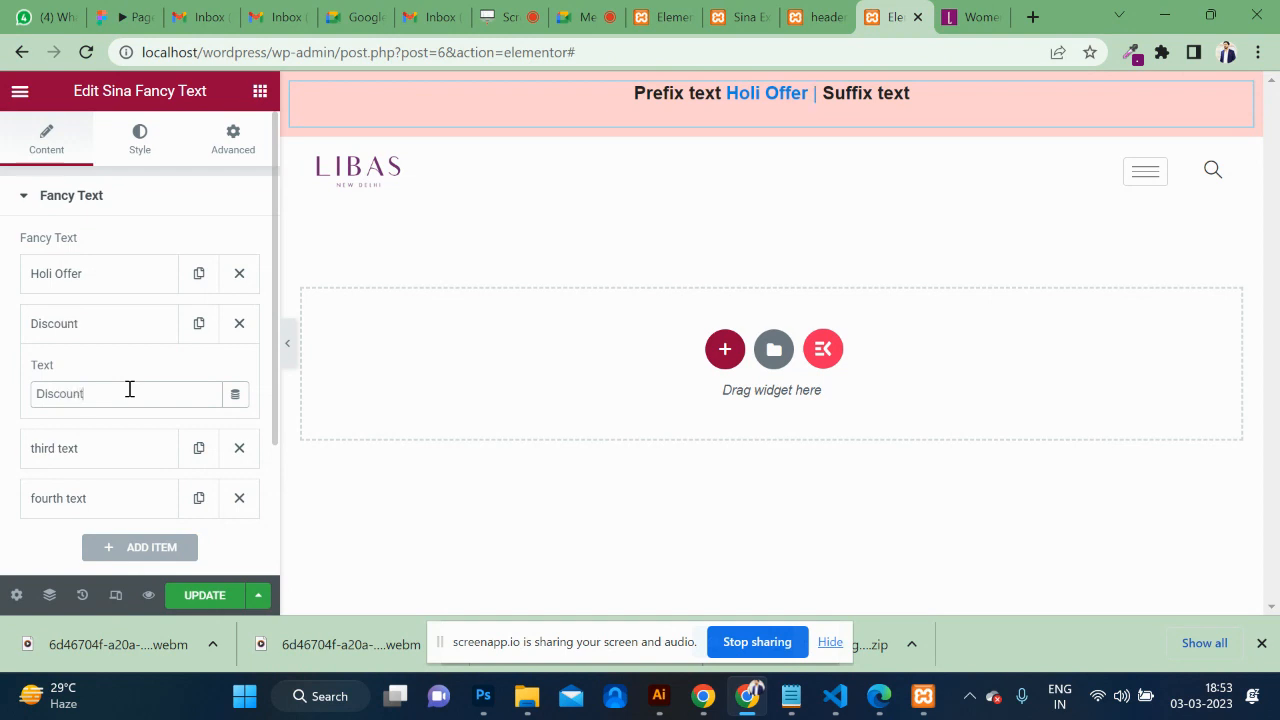
{"action": "left_click", "coordinate": [90, 455]}
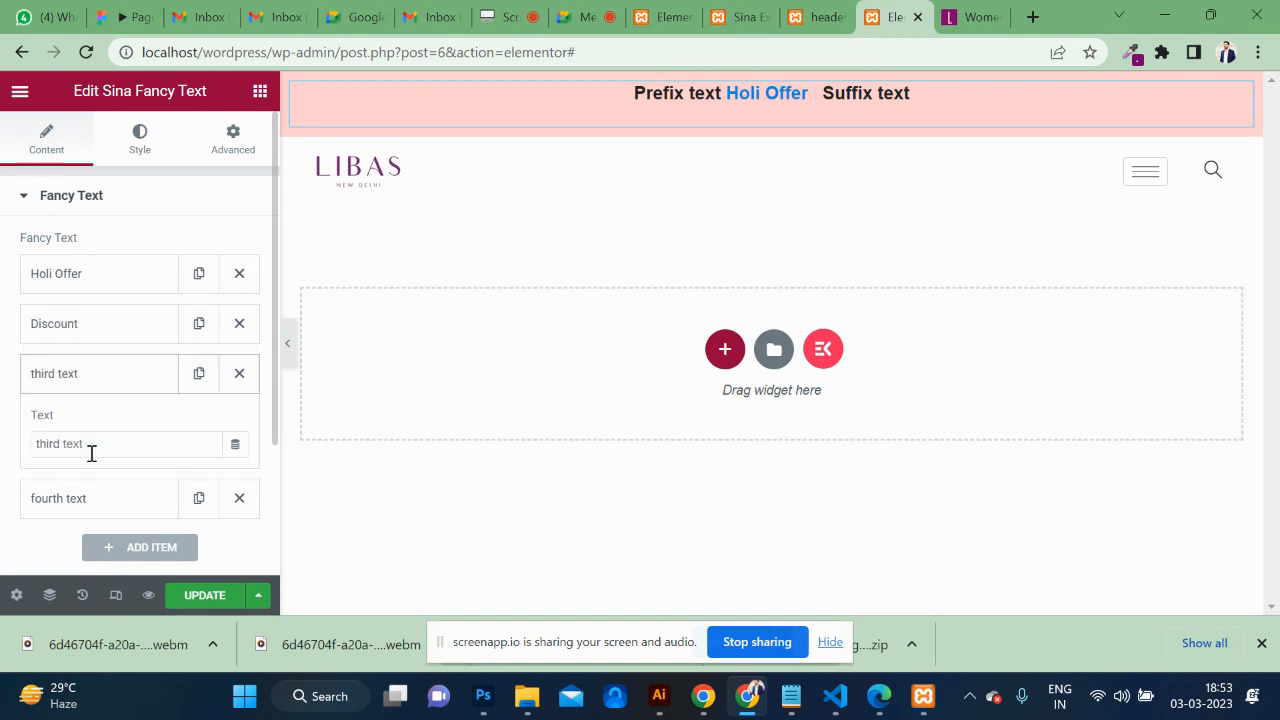
{"action": "left_click_drag", "start_coordinate": [95, 449], "coordinate": [51, 443]}
{"action": "type", "text": "50"}
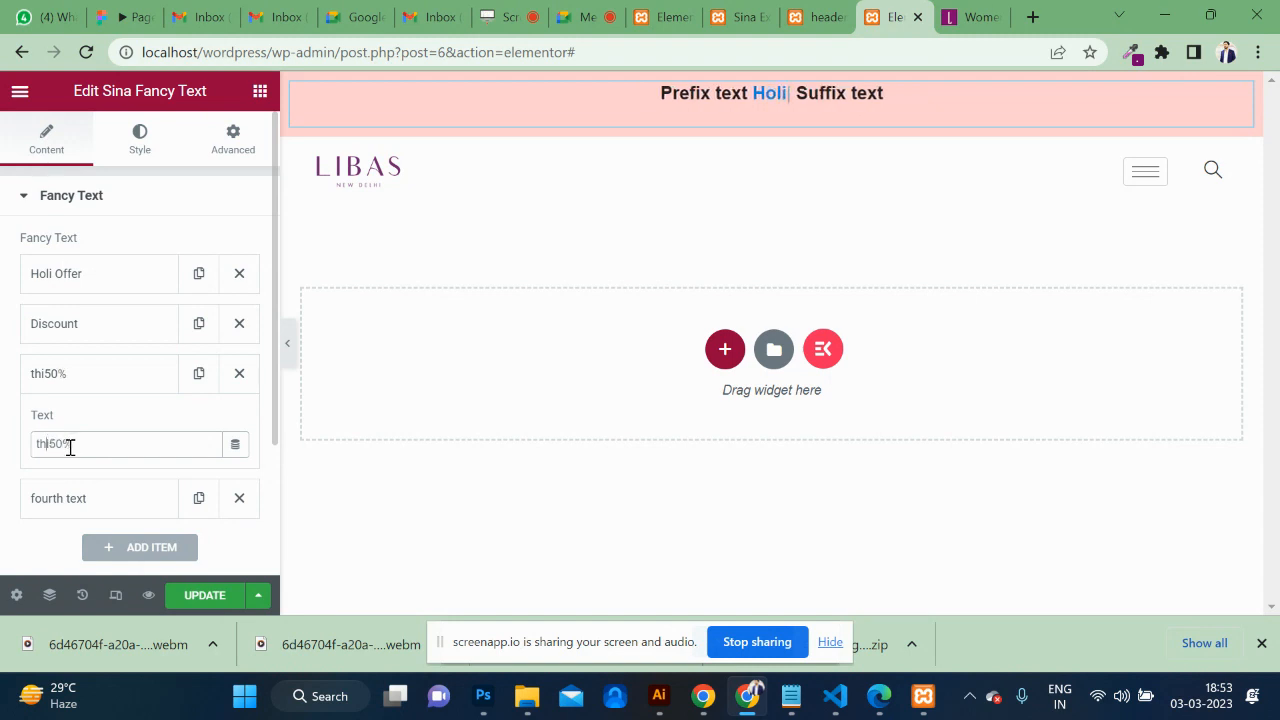
{"action": "key", "text": "BackSpace"}
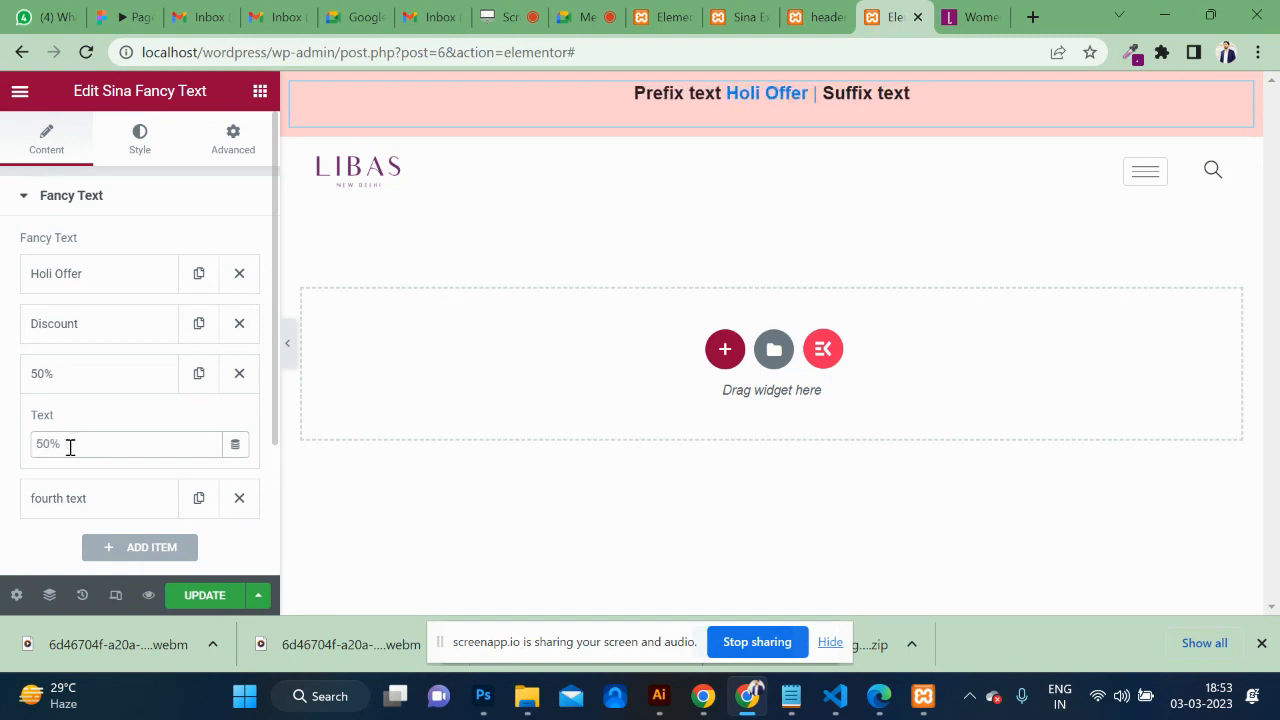
{"action": "left_click", "coordinate": [239, 498]}
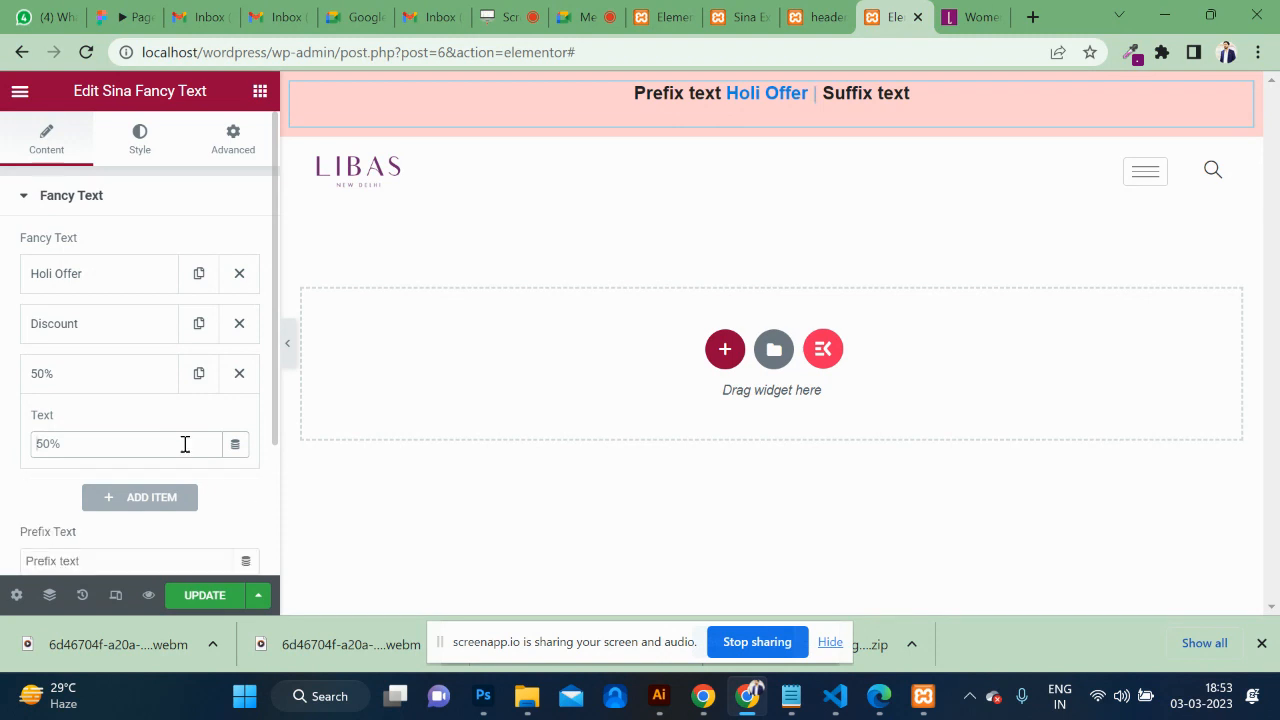
Set the Fancy Text prefix to 'Libas' and the suffix to '2023'.
{"action": "scroll", "coordinate": [157, 423], "scroll_direction": "down", "scroll_amount": 3}
{"action": "left_click_drag", "start_coordinate": [99, 446], "coordinate": [5, 440]}
{"action": "key", "text": "BackSpace"}
{"action": "type", "text": "Libas"}
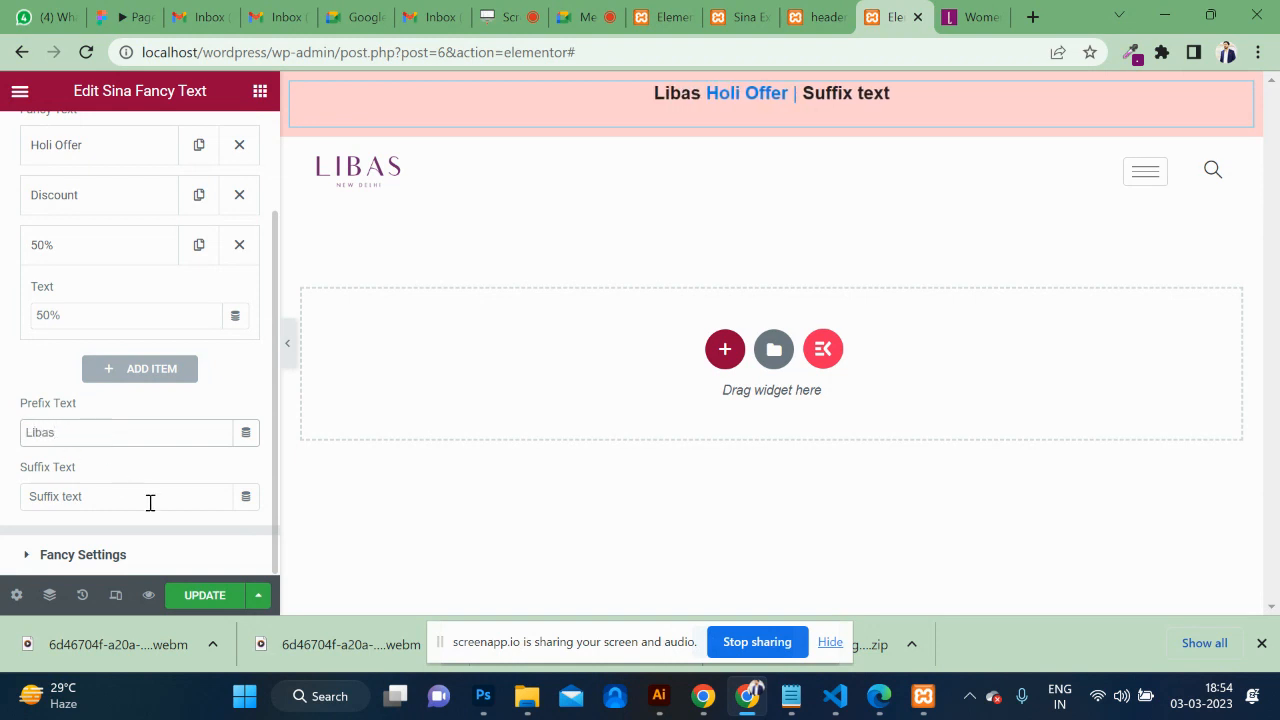
{"action": "left_click_drag", "start_coordinate": [151, 504], "coordinate": [3, 497]}
{"action": "left_click", "coordinate": [74, 496]}
{"action": "key", "text": "BackSpace"}
{"action": "key", "text": "BackSpace"}
{"action": "key", "text": "BackSpace"}
{"action": "key", "text": "BackSpace"}
{"action": "key", "text": "BackSpace"}
{"action": "key", "text": "BackSpace"}
{"action": "key", "text": "BackSpace"}
{"action": "key", "text": "BackSpace"}
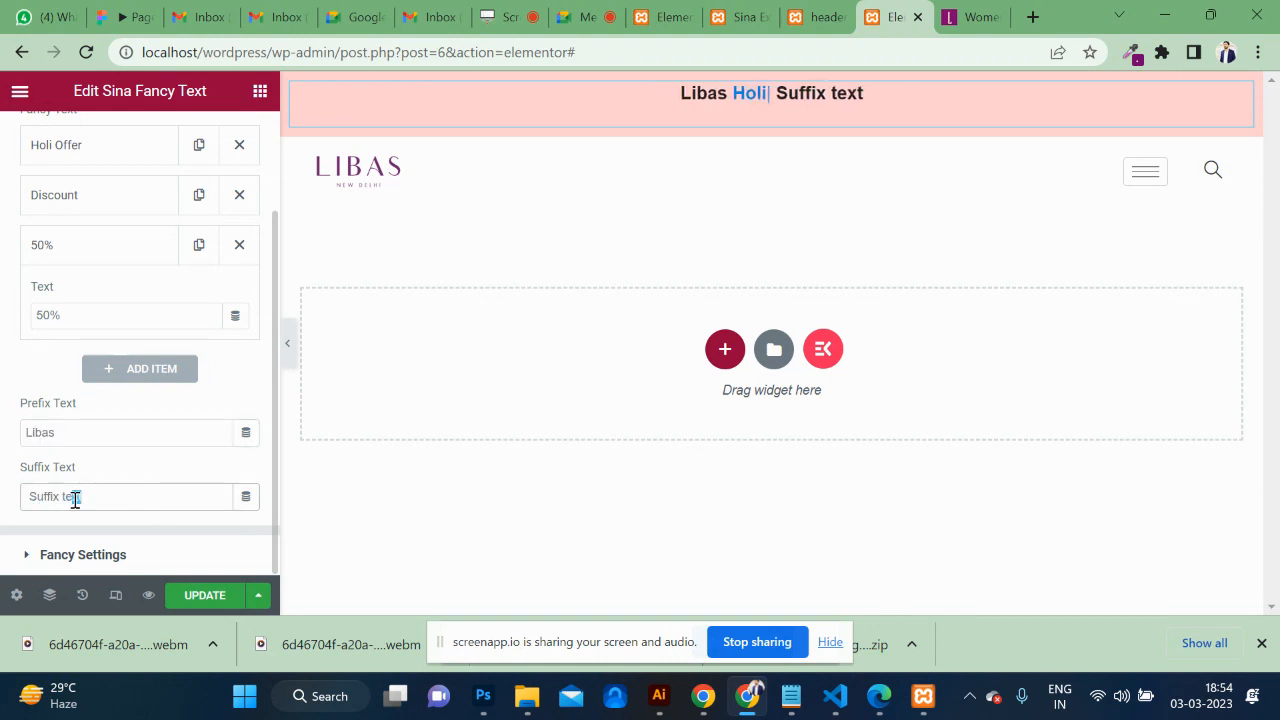
{"action": "key", "text": "BackSpace"}
{"action": "key", "text": "BackSpace"}
{"action": "key", "text": "BackSpace"}
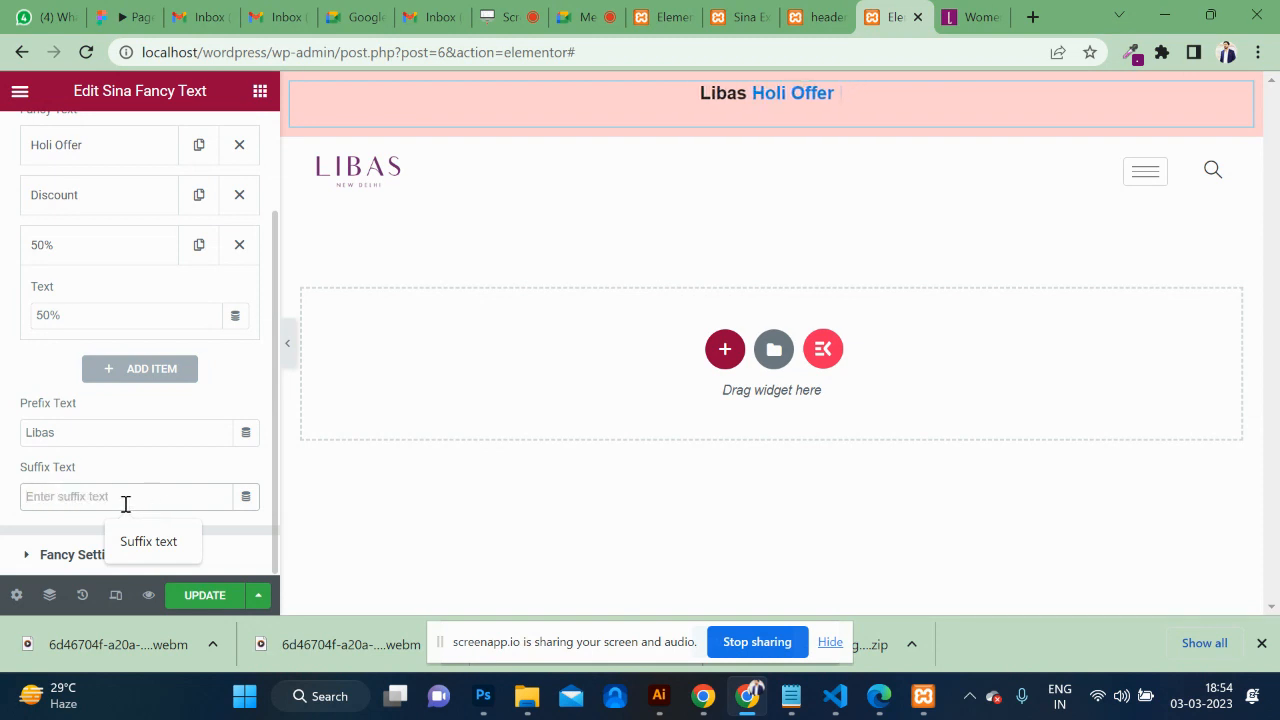
{"action": "type", "text": "202"}
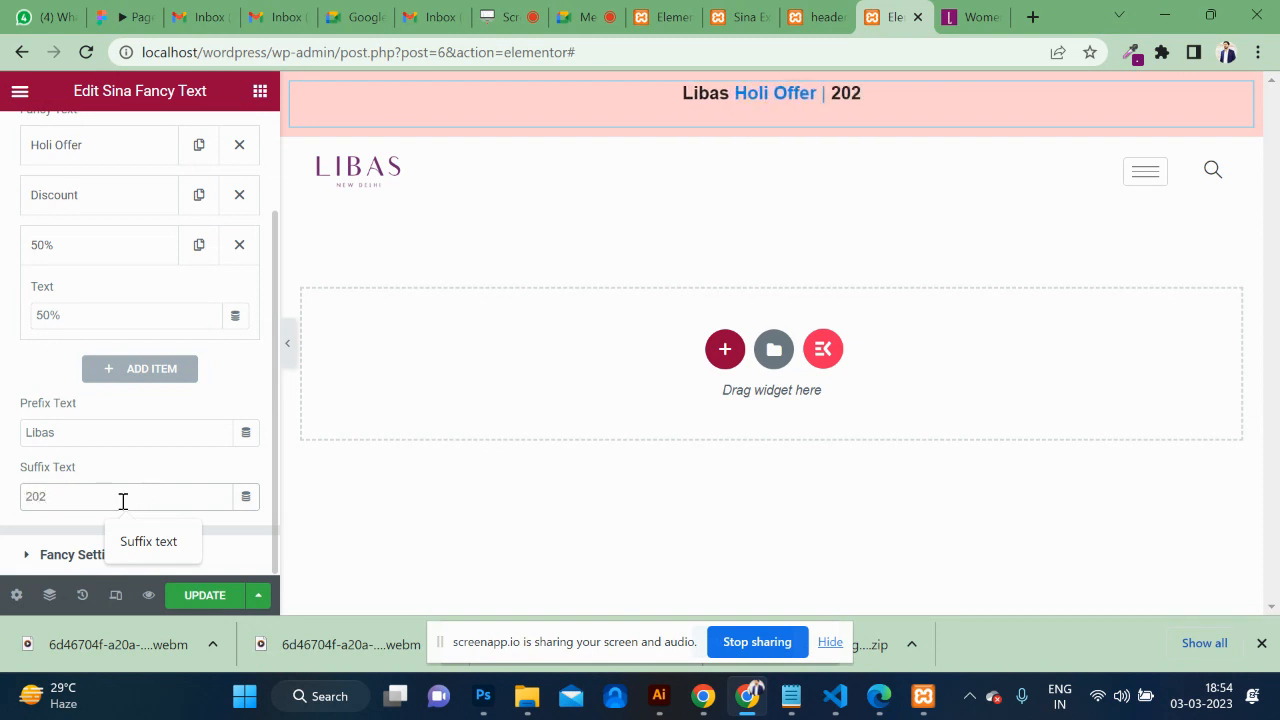
{"action": "type", "text": "3"}
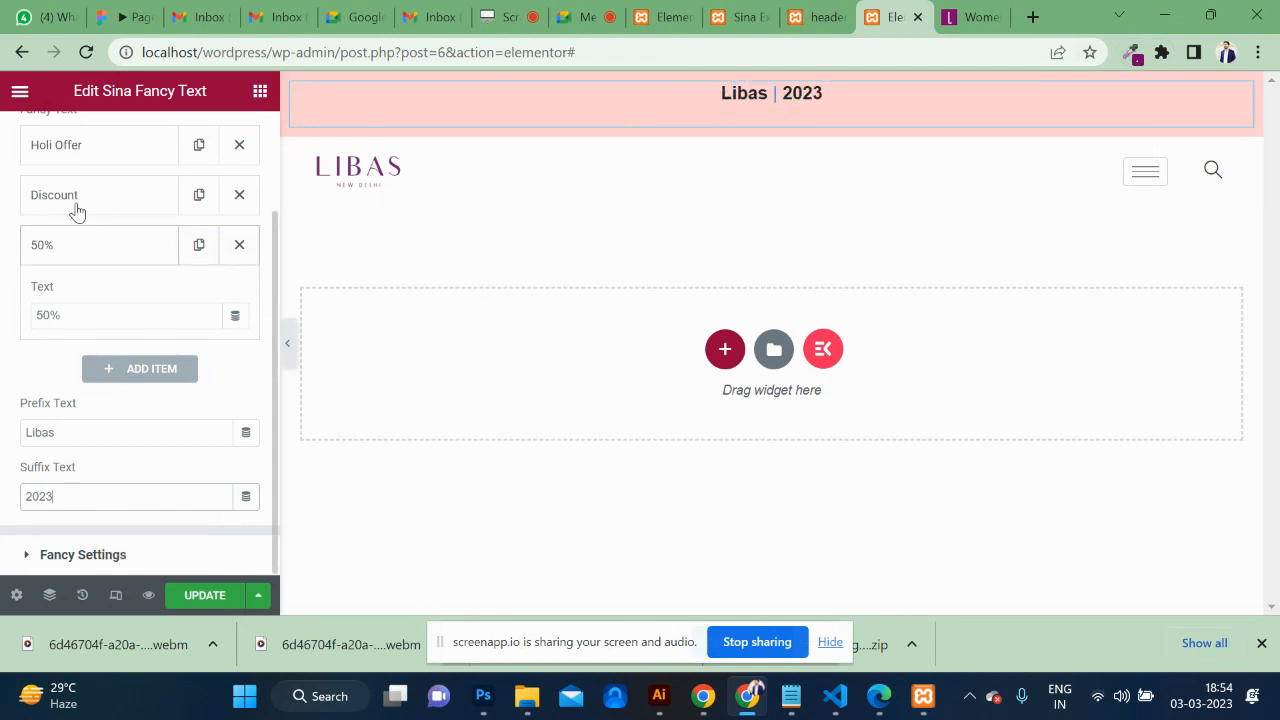
{"action": "scroll", "coordinate": [80, 212], "scroll_direction": "up", "scroll_amount": 2}
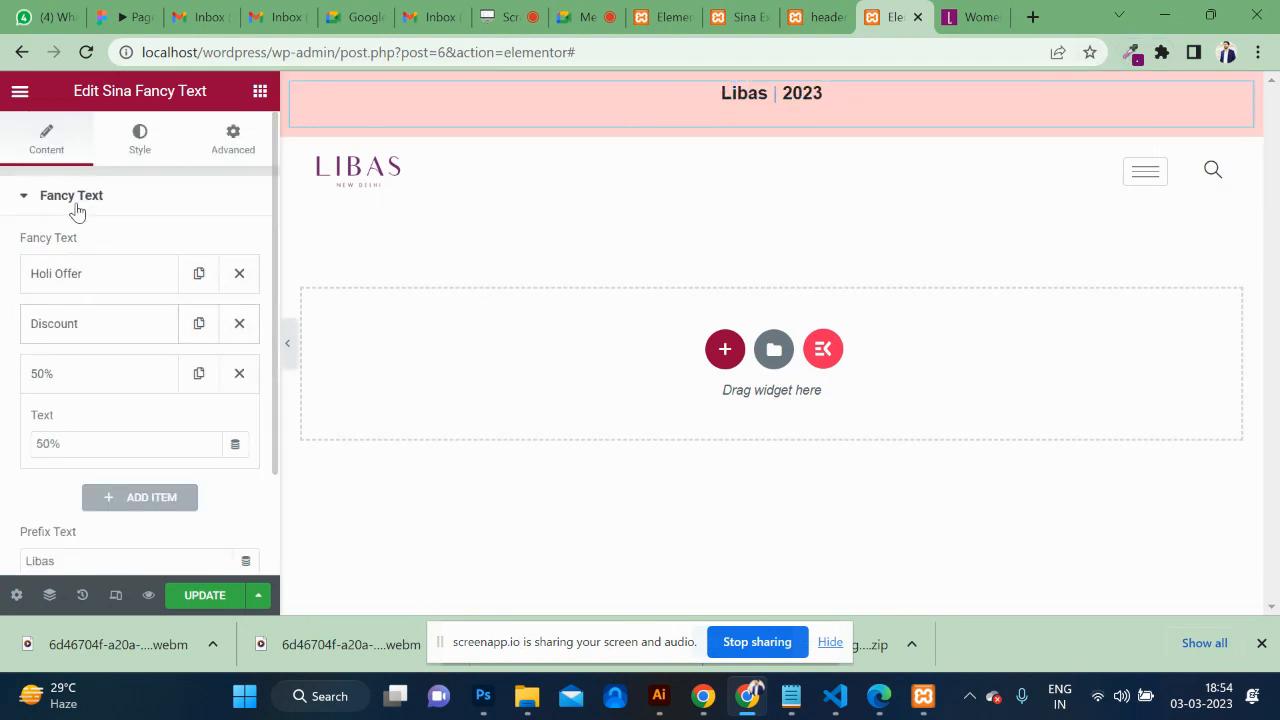
Colour the Fancy Text rotating words purple #7A1C7A in its Style settings.
{"action": "left_click", "coordinate": [141, 140]}
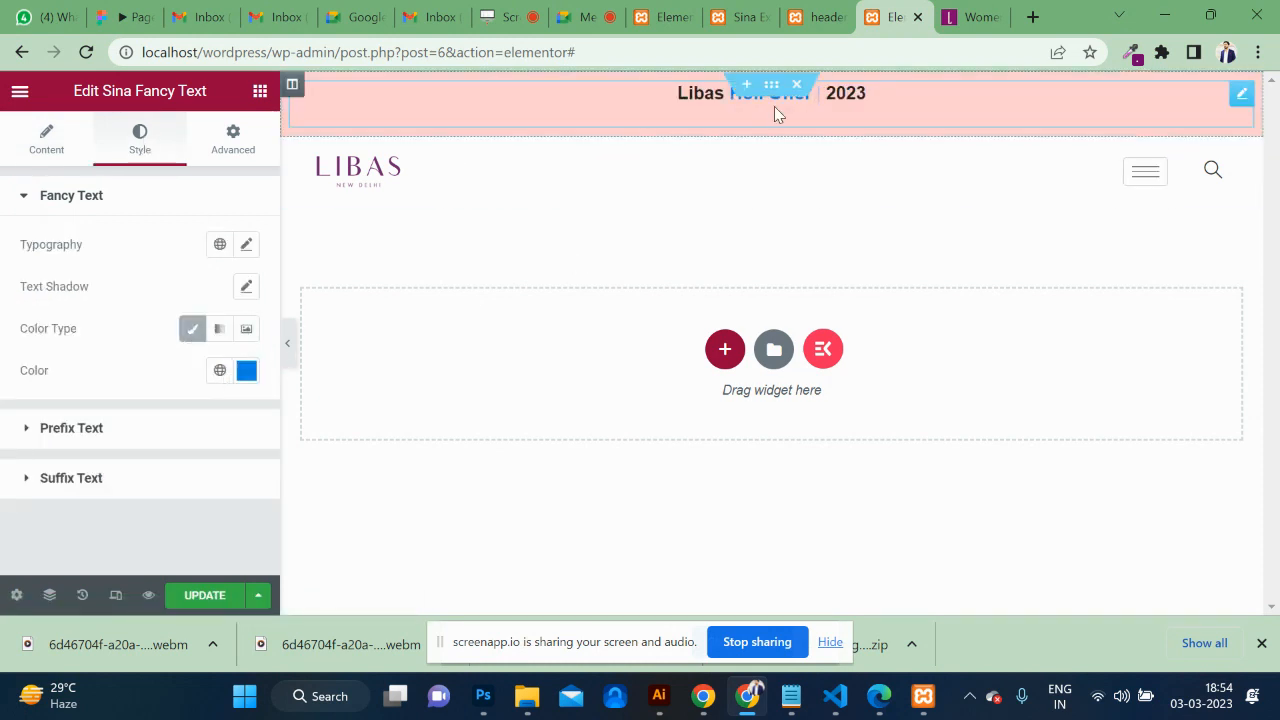
{"action": "right_click", "coordinate": [689, 95]}
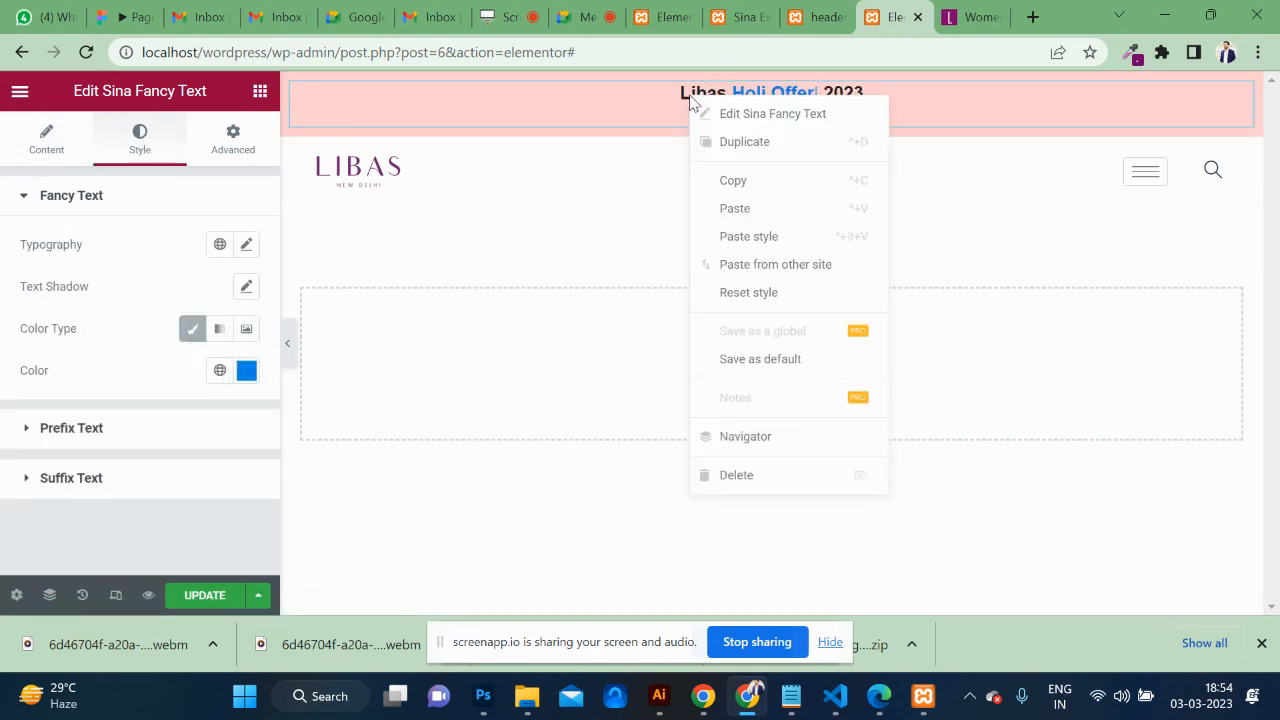
{"action": "left_click", "coordinate": [766, 235]}
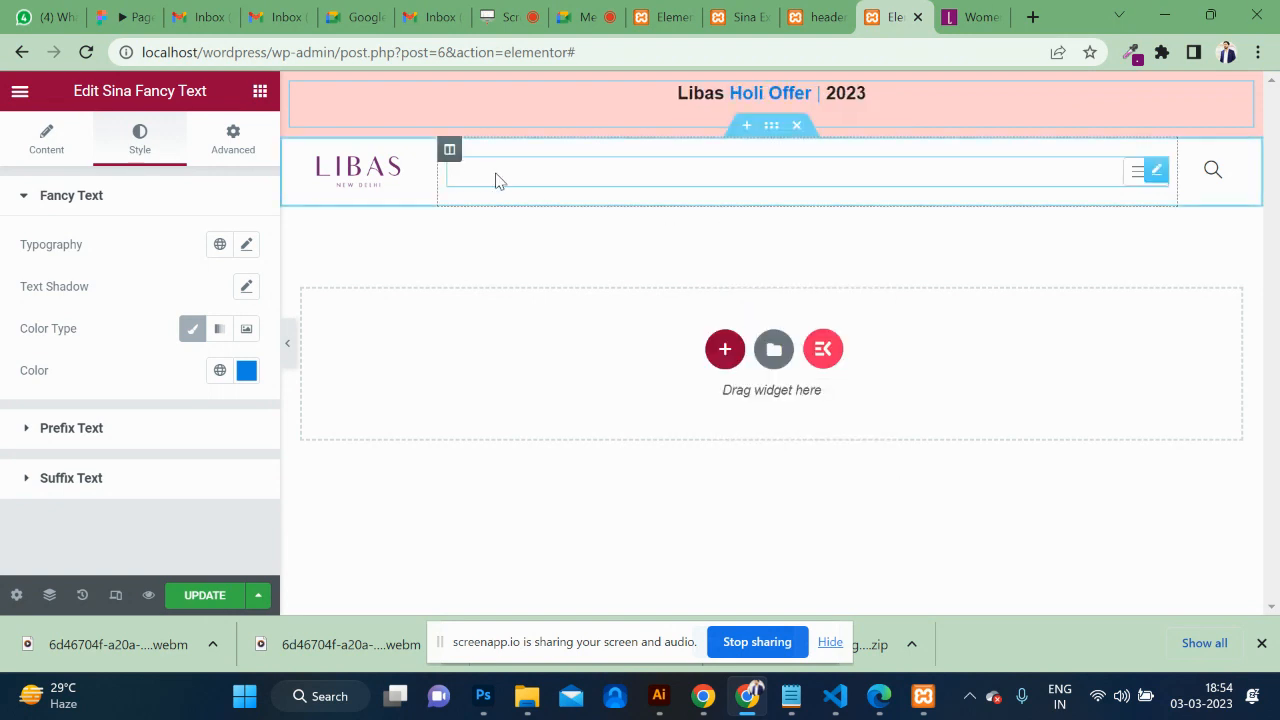
{"action": "left_click", "coordinate": [246, 370]}
{"action": "mouse_move", "coordinate": [417, 309]}
{"action": "left_mouse_down"}
{"action": "mouse_move", "coordinate": [294, 280]}
{"action": "mouse_move", "coordinate": [407, 320]}
{"action": "mouse_move", "coordinate": [380, 397]}
{"action": "mouse_move", "coordinate": [511, 366]}
{"action": "left_mouse_up"}
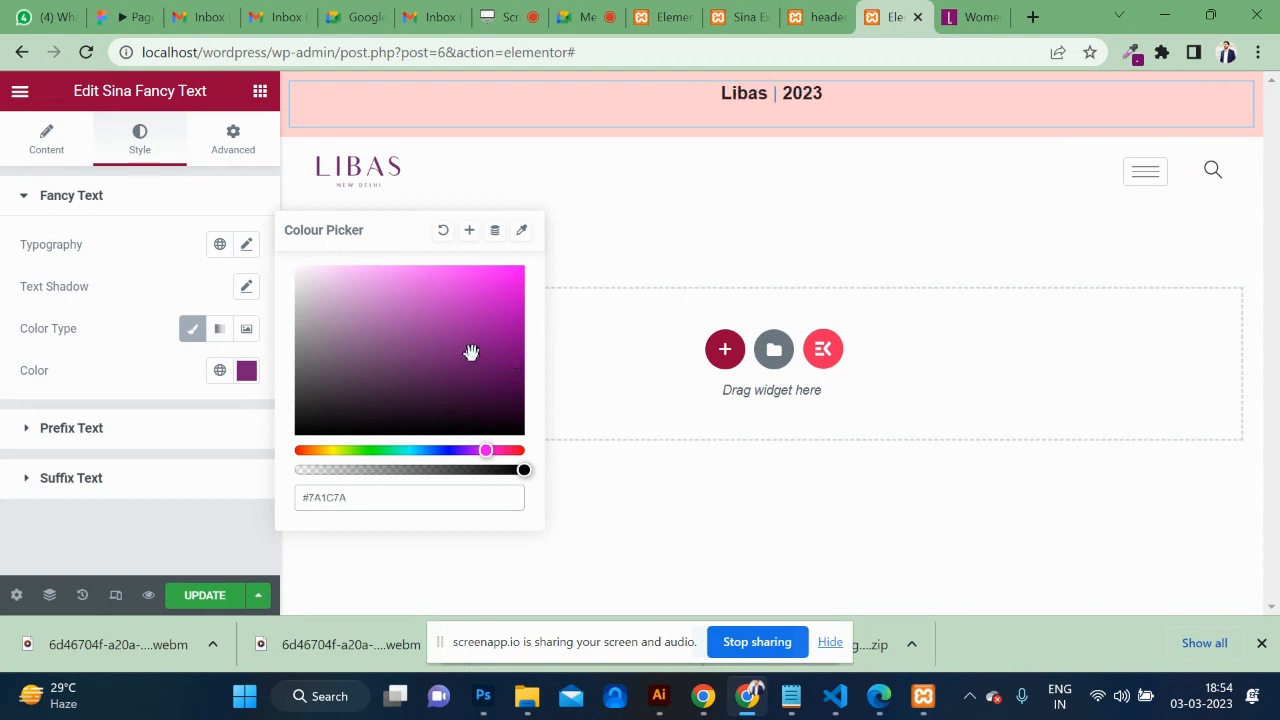
{"action": "left_click", "coordinate": [49, 148]}
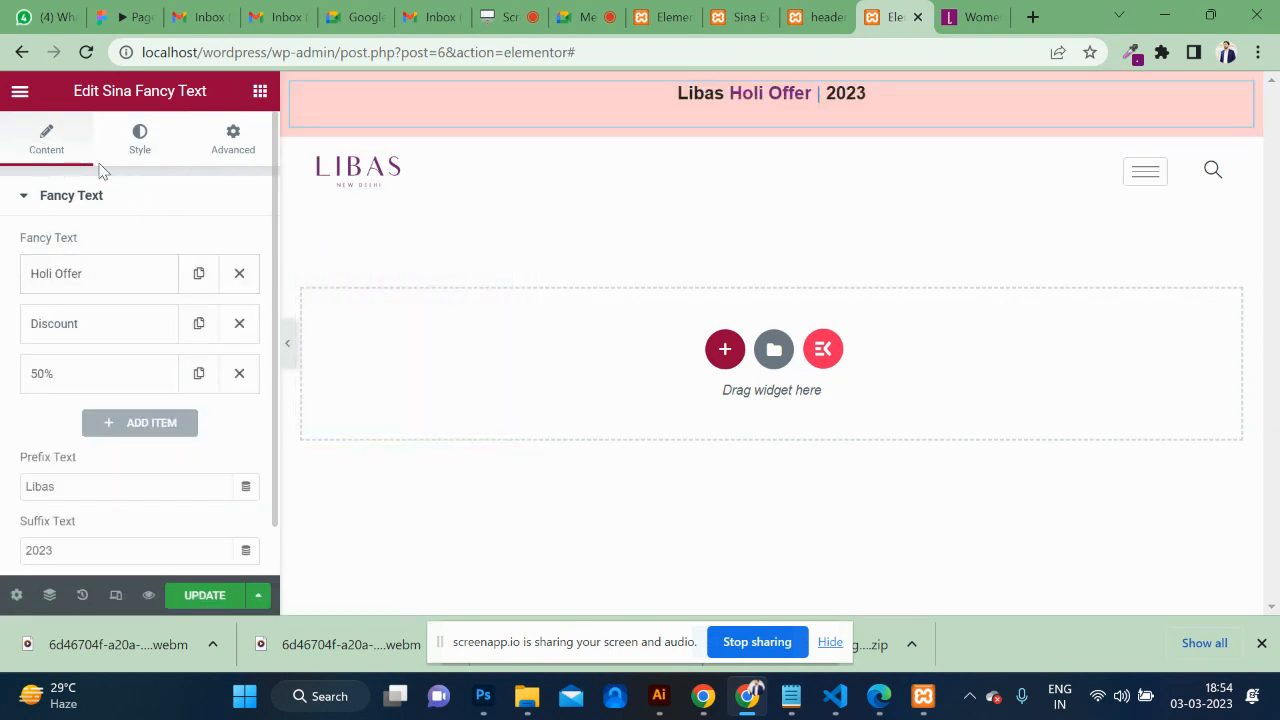
{"action": "scroll", "coordinate": [127, 325], "scroll_direction": "down", "scroll_amount": 1}
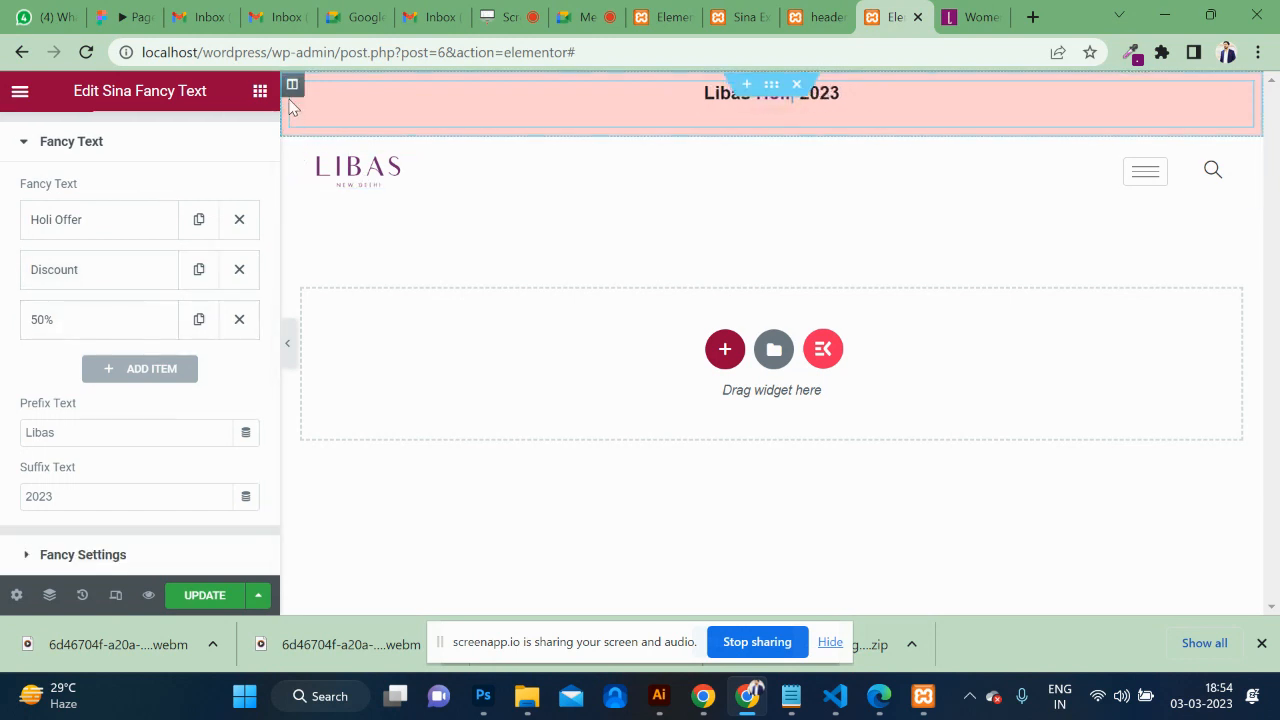
Set the pink top bar column's Vertical Align to Middle.
{"action": "left_click", "coordinate": [292, 88]}
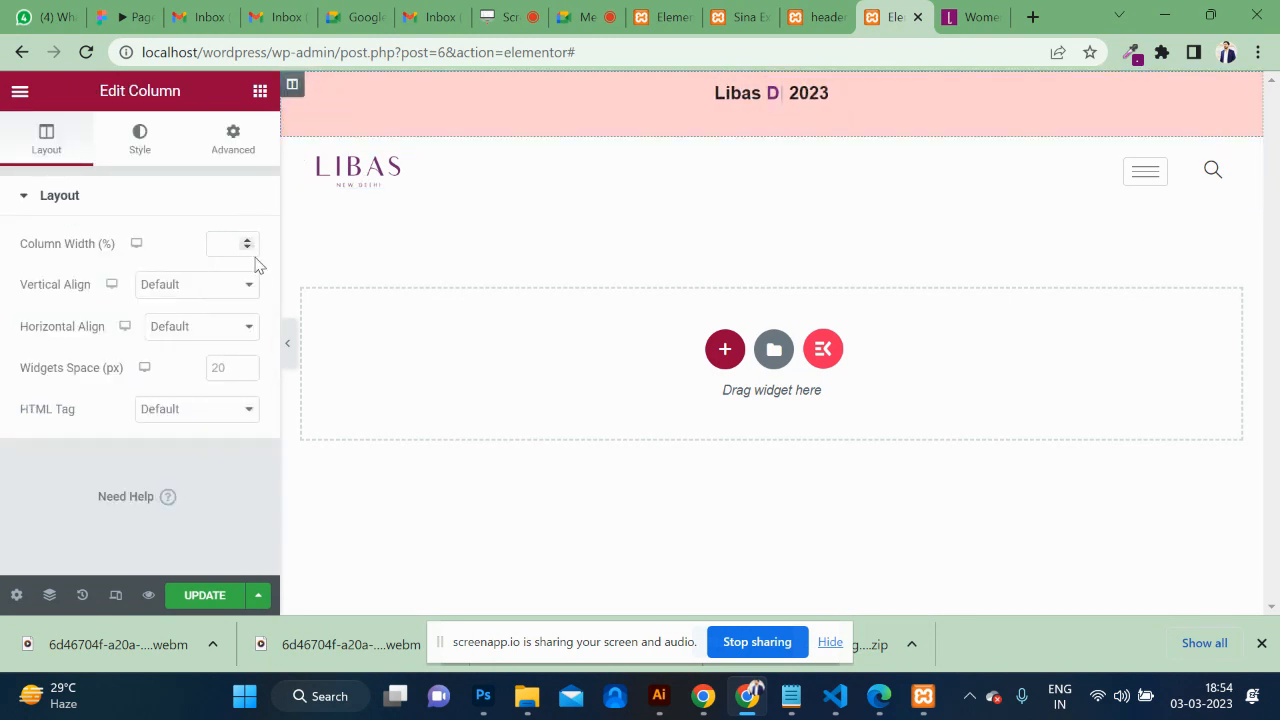
{"action": "left_click", "coordinate": [249, 291]}
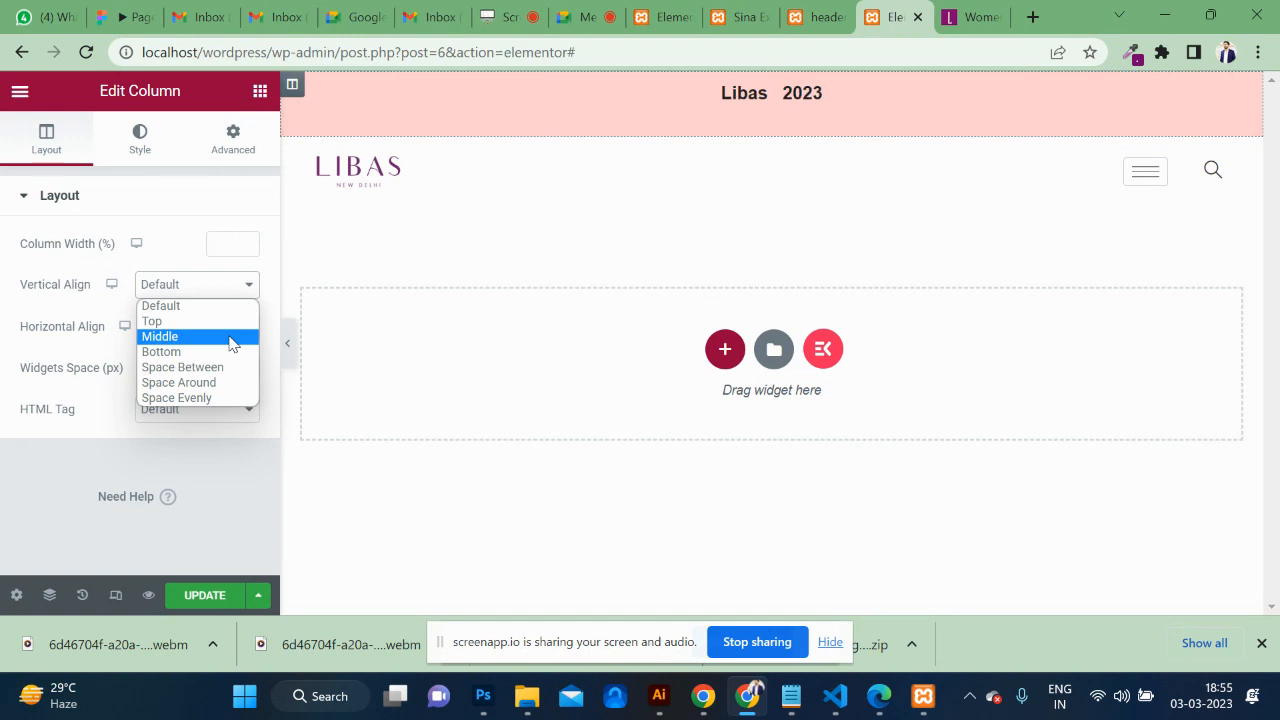
{"action": "left_click", "coordinate": [229, 337]}
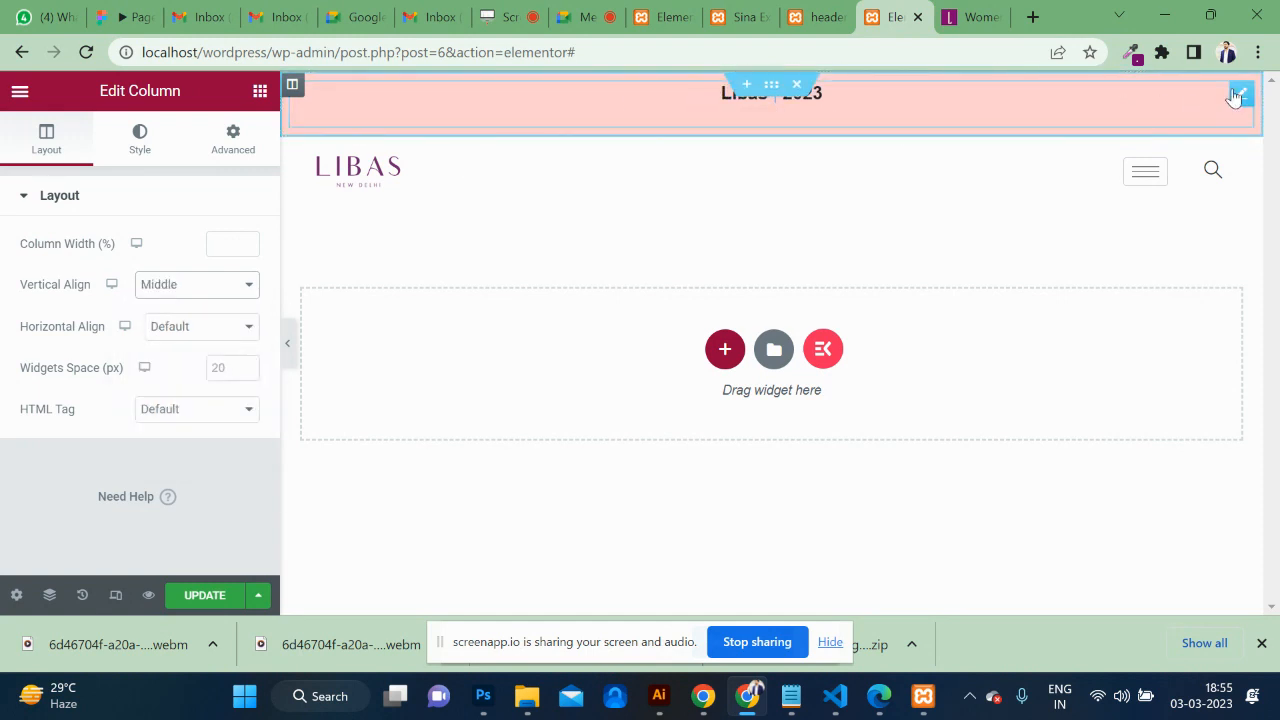
{"action": "left_click", "coordinate": [1238, 95]}
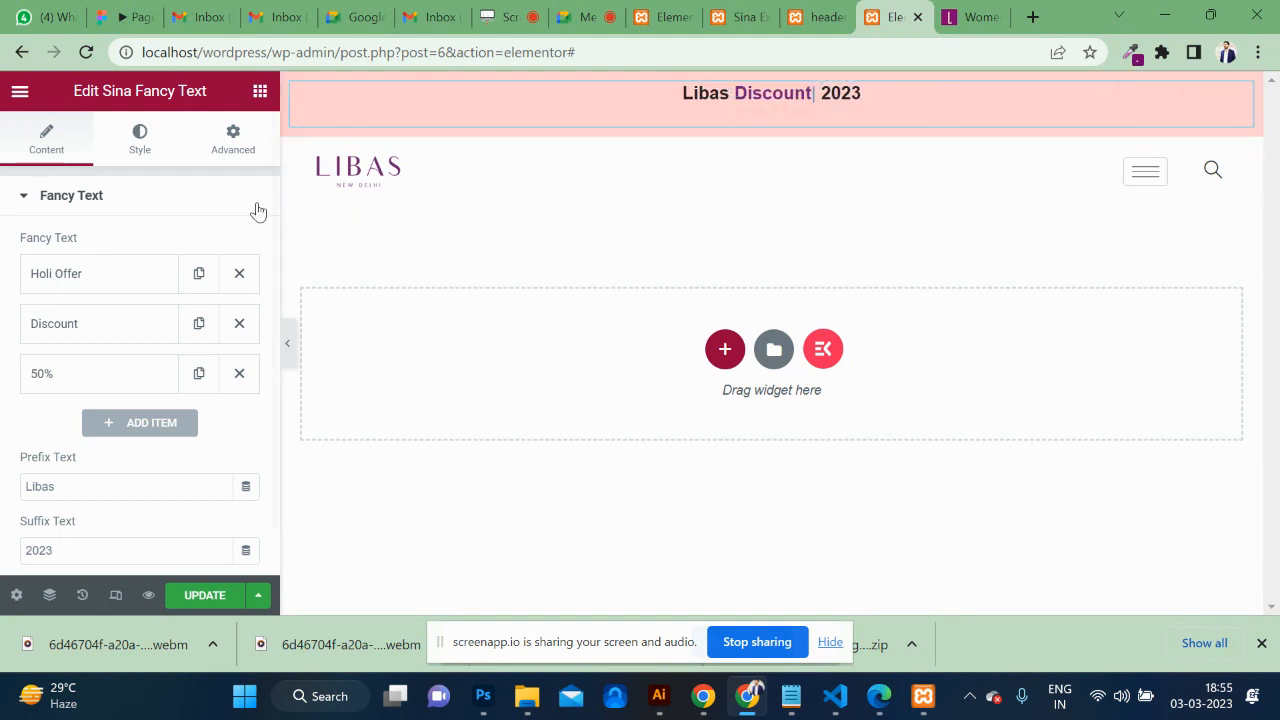
Give the Fancy Text an unlinked 13 px top margin and save the header.
{"action": "left_click", "coordinate": [226, 145]}
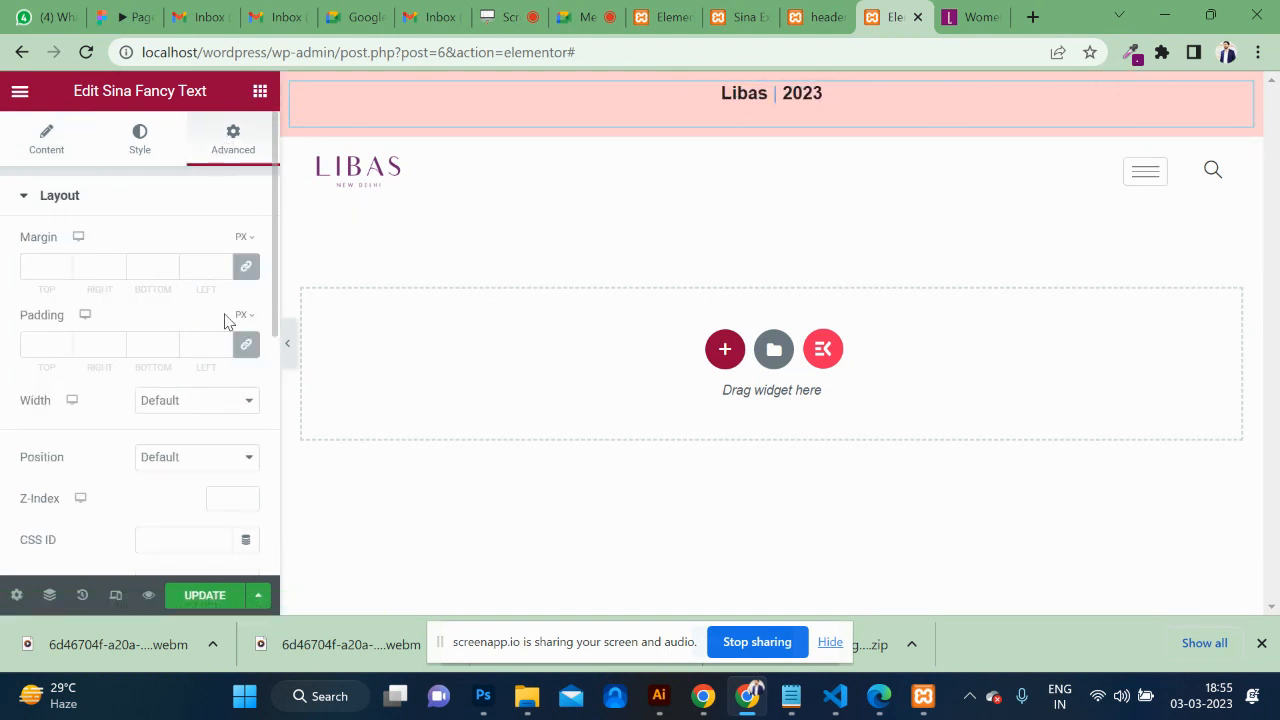
{"action": "left_click", "coordinate": [253, 276]}
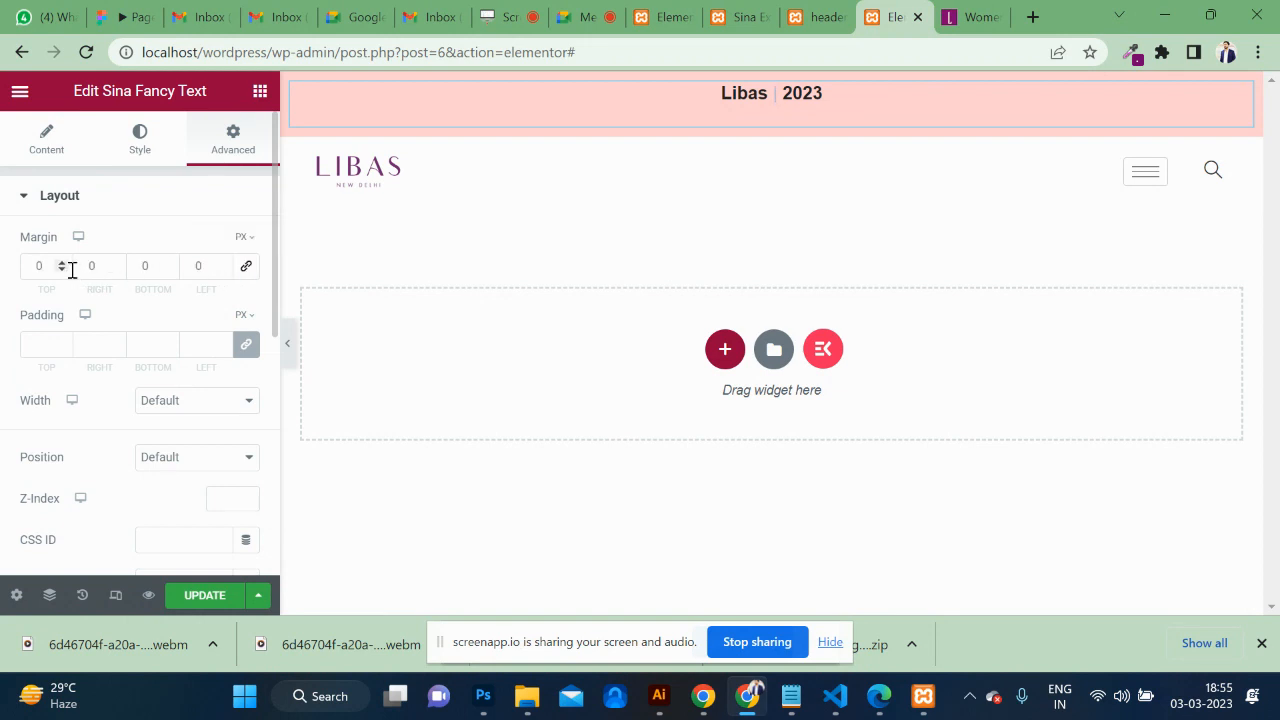
{"action": "left_click", "coordinate": [62, 263]}
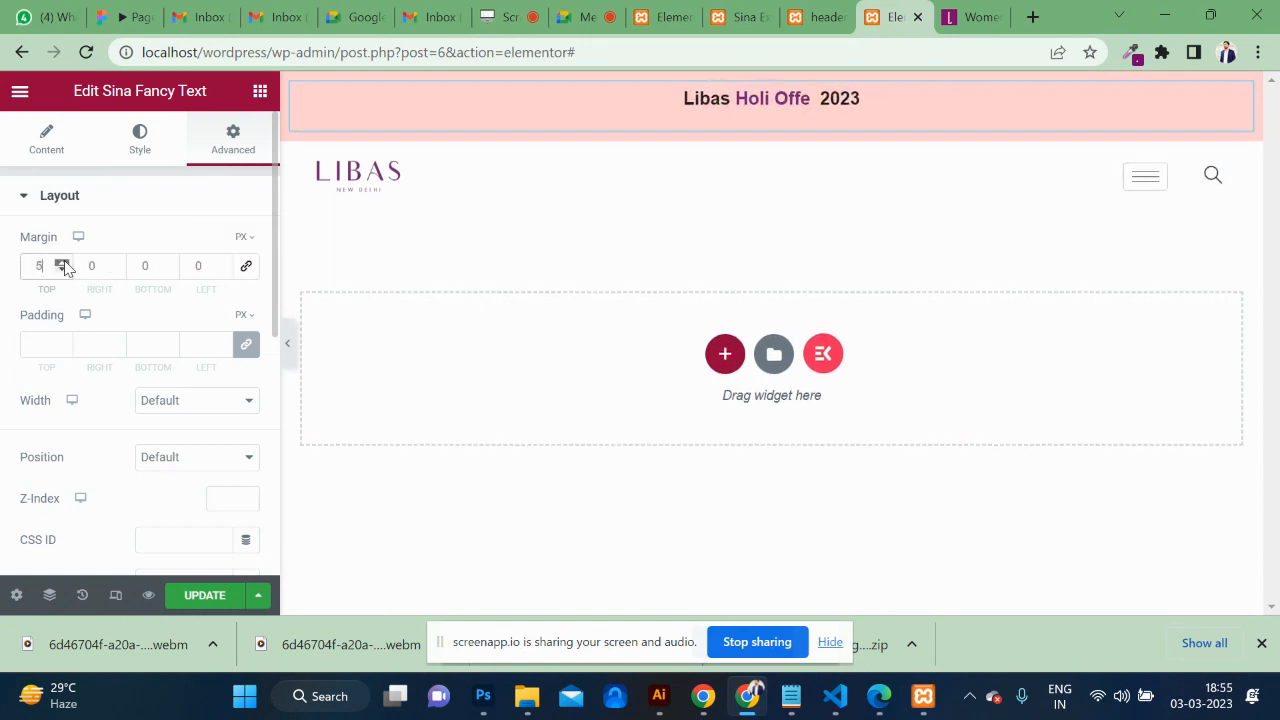
{"action": "left_click", "coordinate": [62, 263]}
{"action": "left_click", "coordinate": [62, 263]}
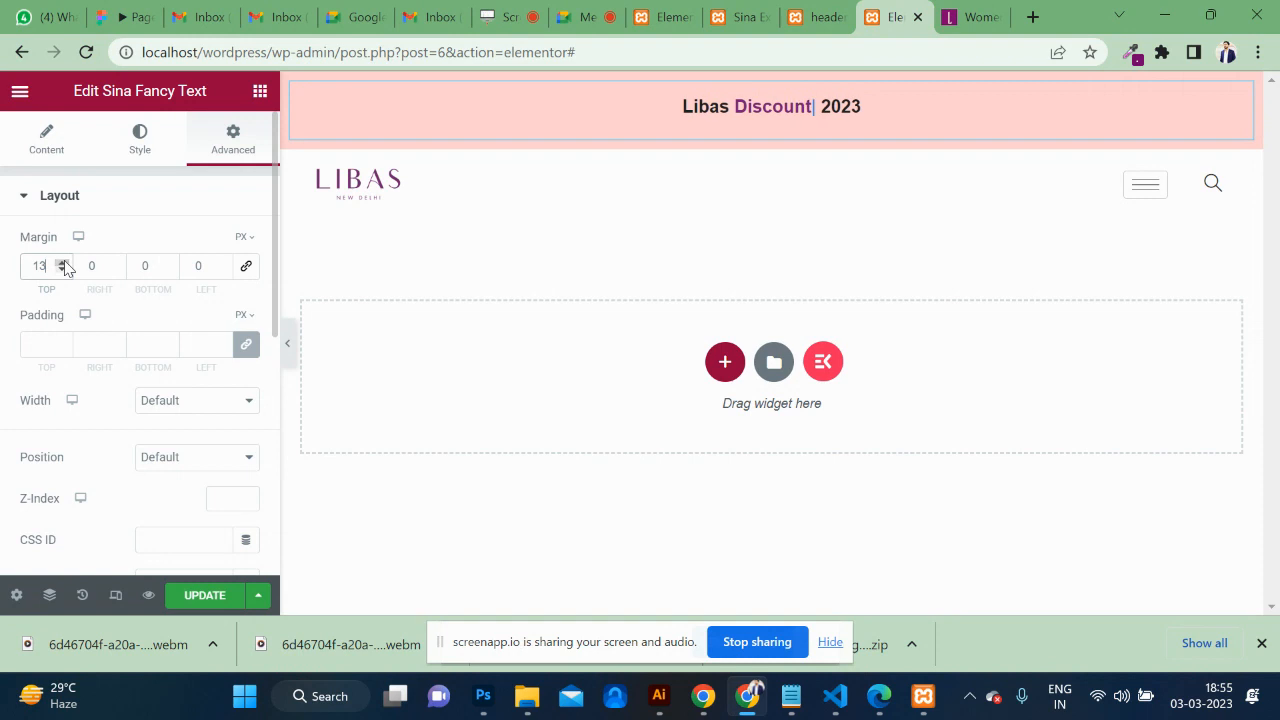
{"action": "left_click", "coordinate": [205, 597]}
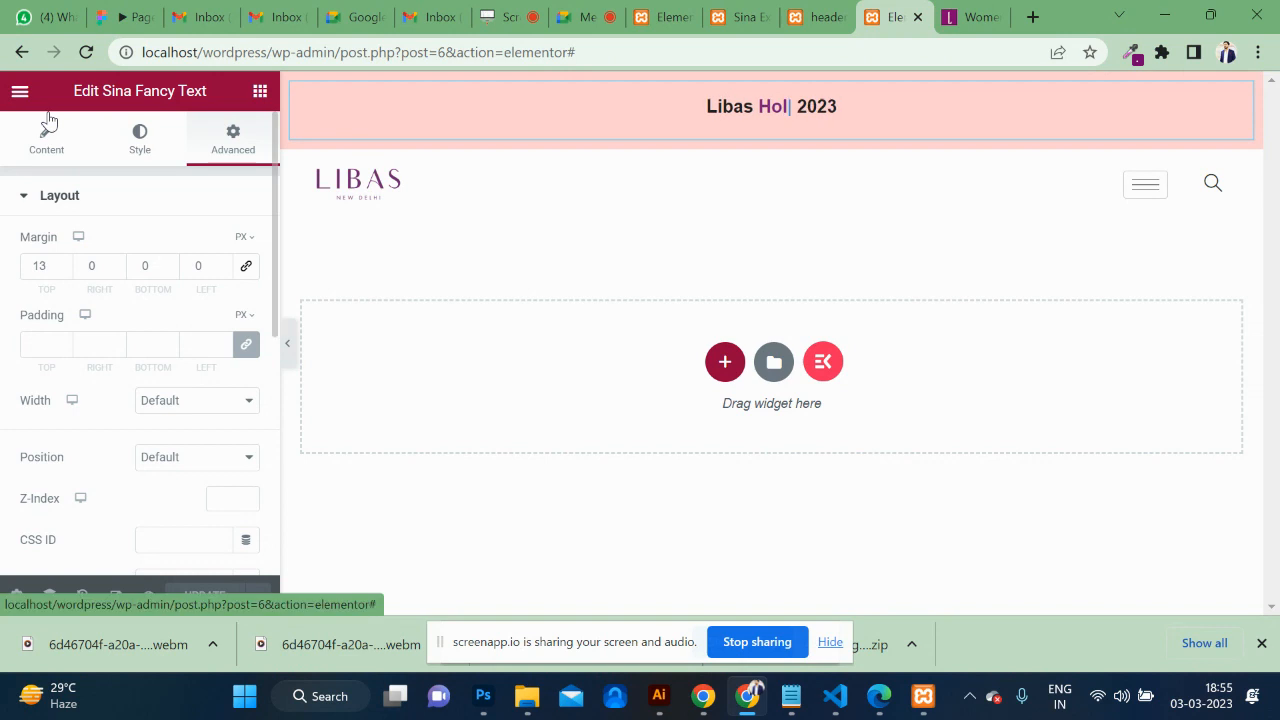
Open the live header page with View Page and switch to it.
{"action": "left_click", "coordinate": [14, 93]}
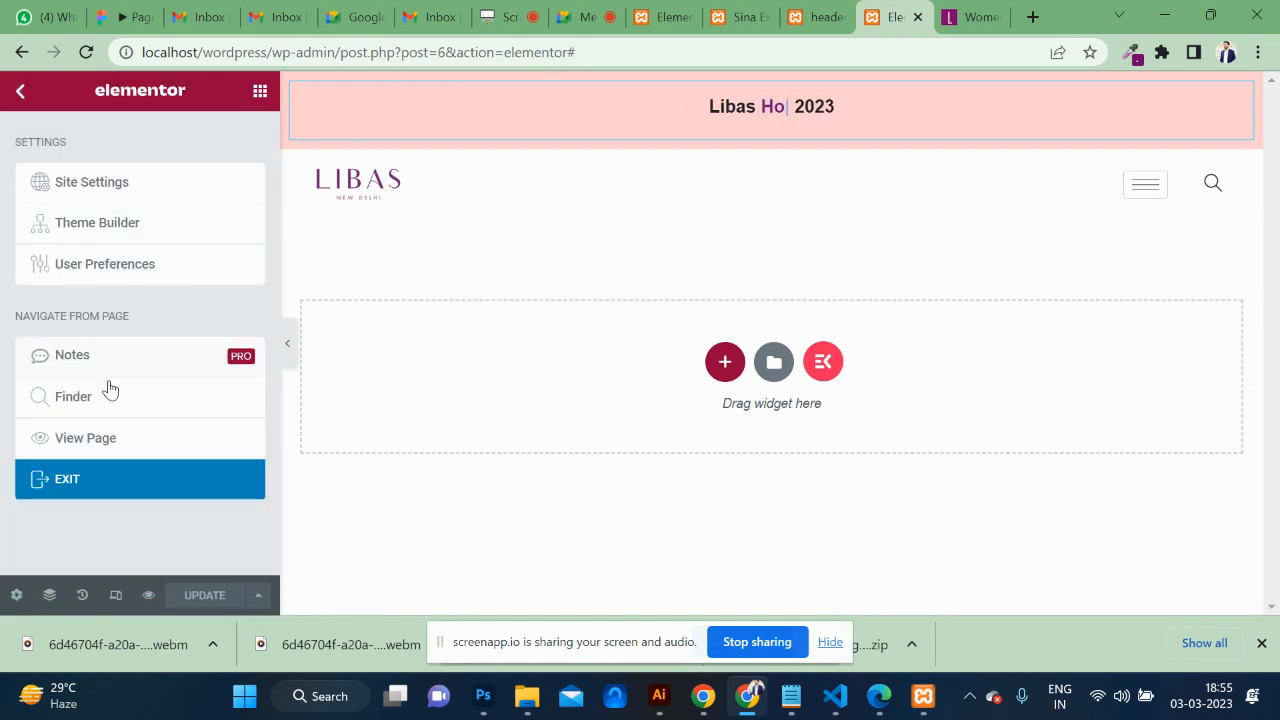
{"action": "left_click", "coordinate": [123, 447]}
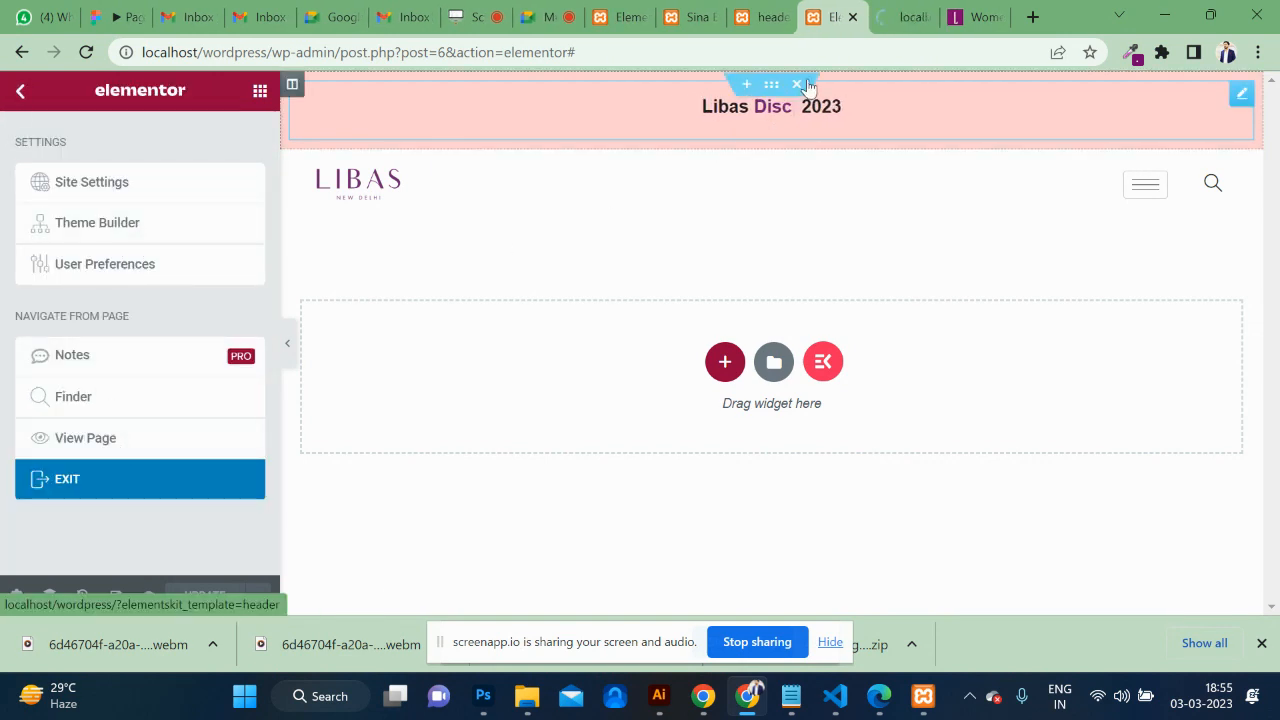
{"action": "left_click", "coordinate": [907, 17]}
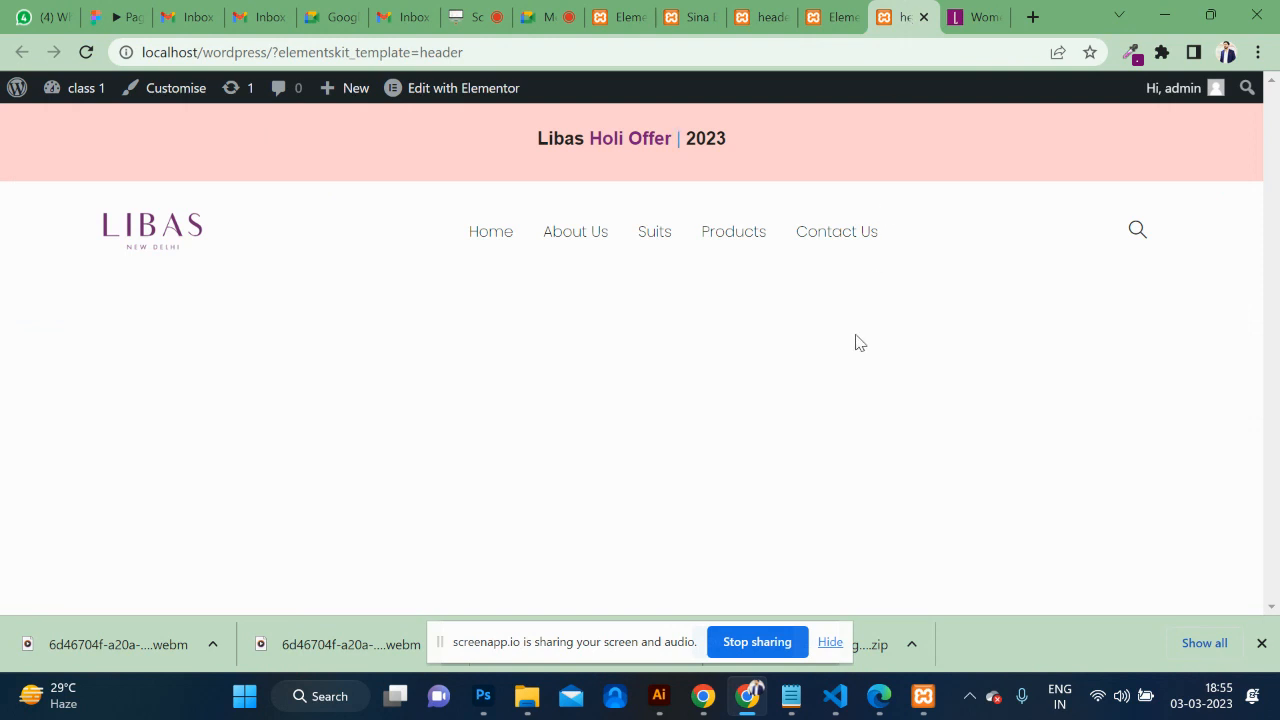
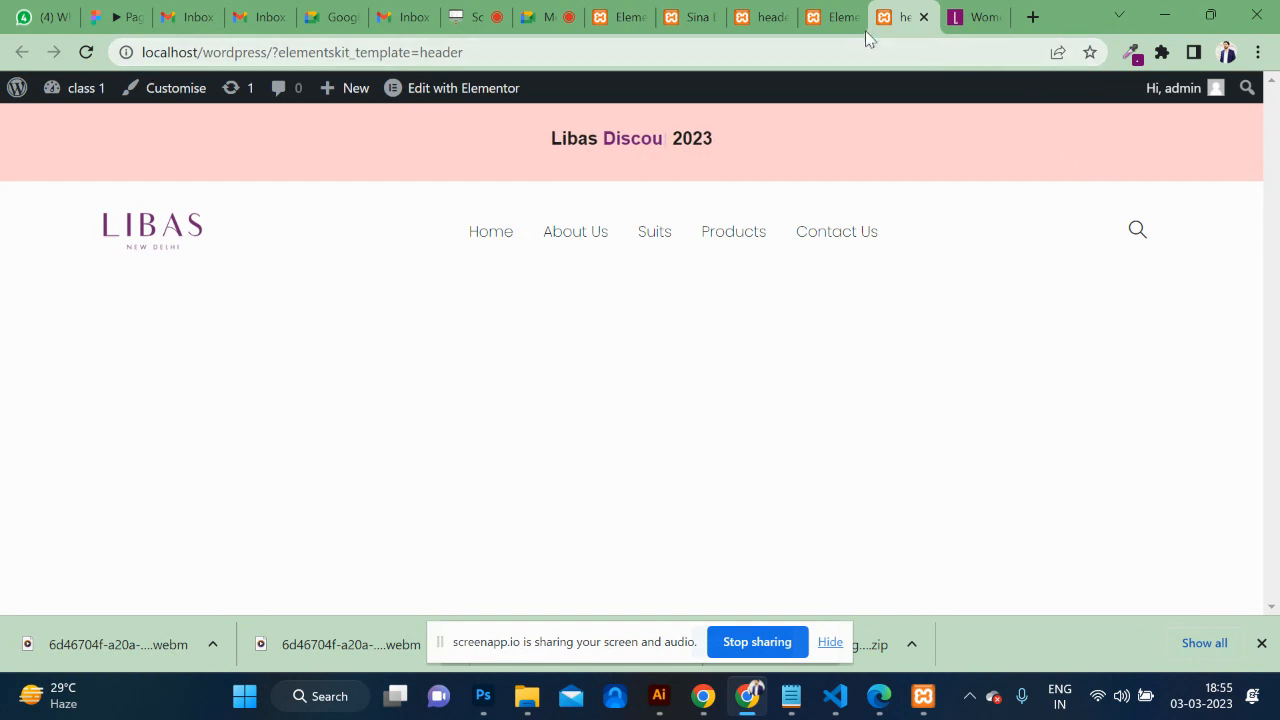
Change the fancy-text banner's Advanced top margin from 13 to 0.
{"action": "left_click", "coordinate": [838, 14]}
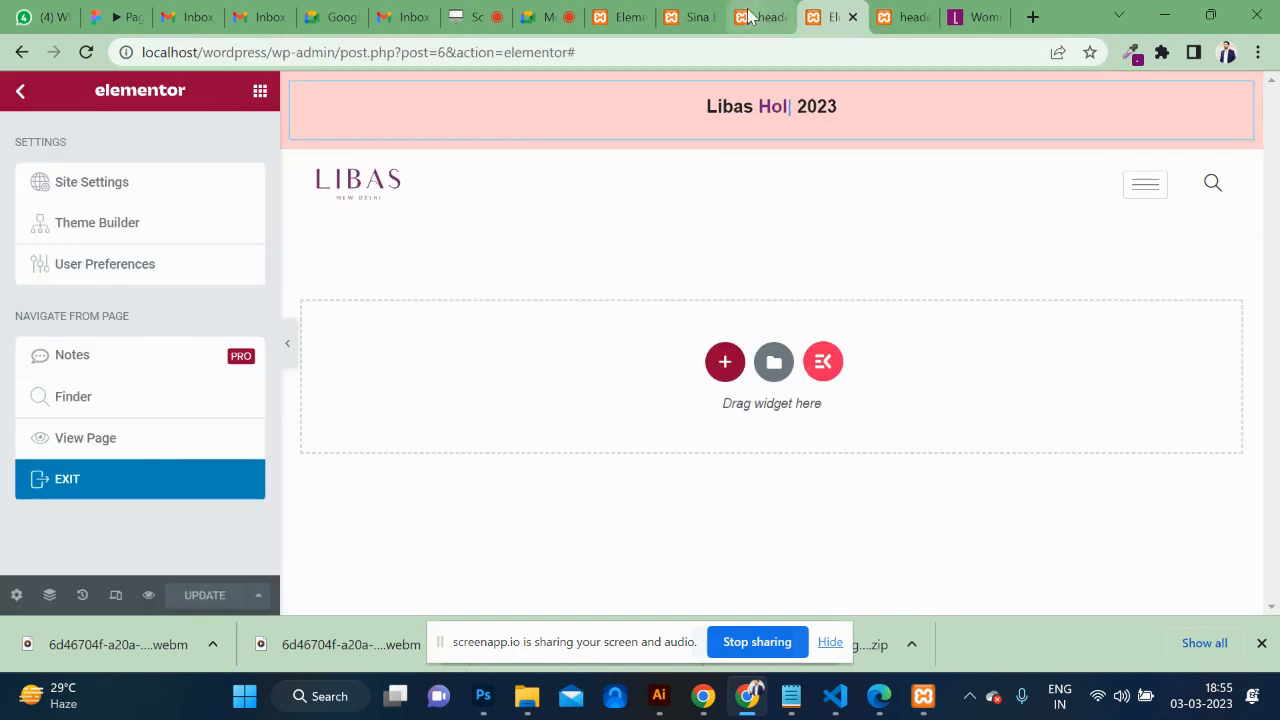
{"action": "left_click", "coordinate": [752, 17]}
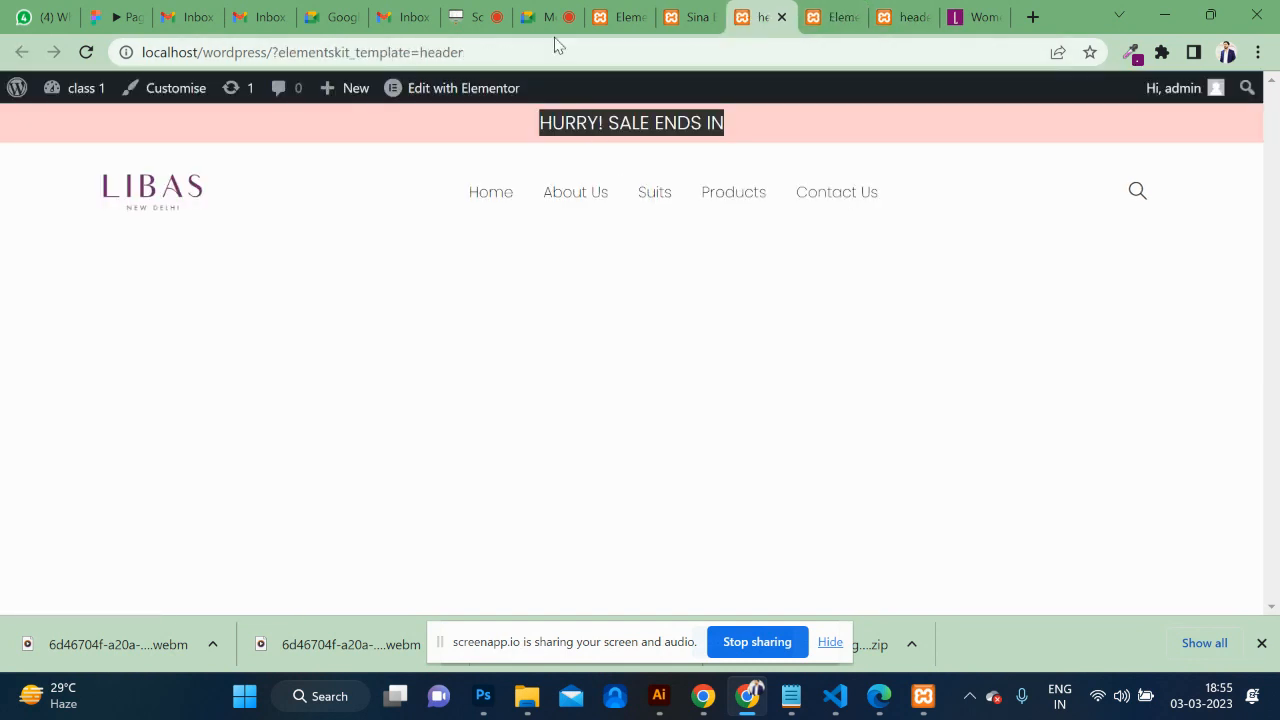
{"action": "left_click", "coordinate": [690, 17]}
{"action": "left_click", "coordinate": [620, 17]}
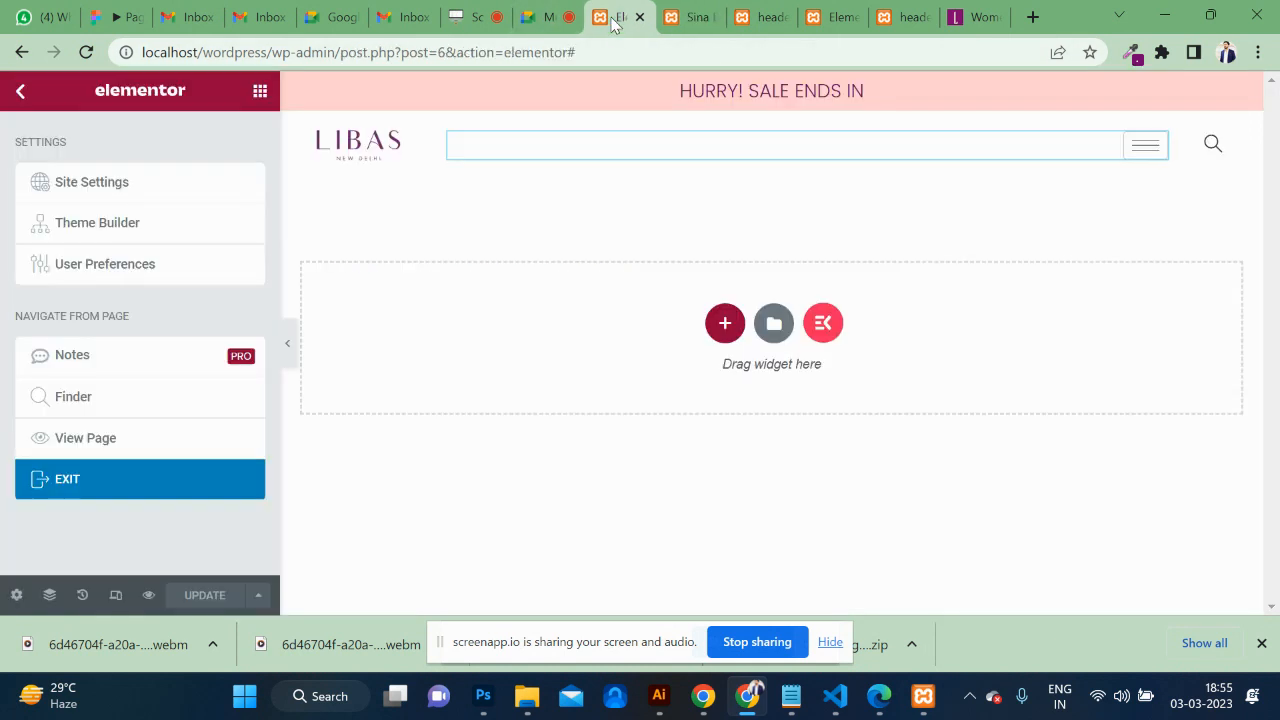
{"action": "left_click", "coordinate": [907, 17]}
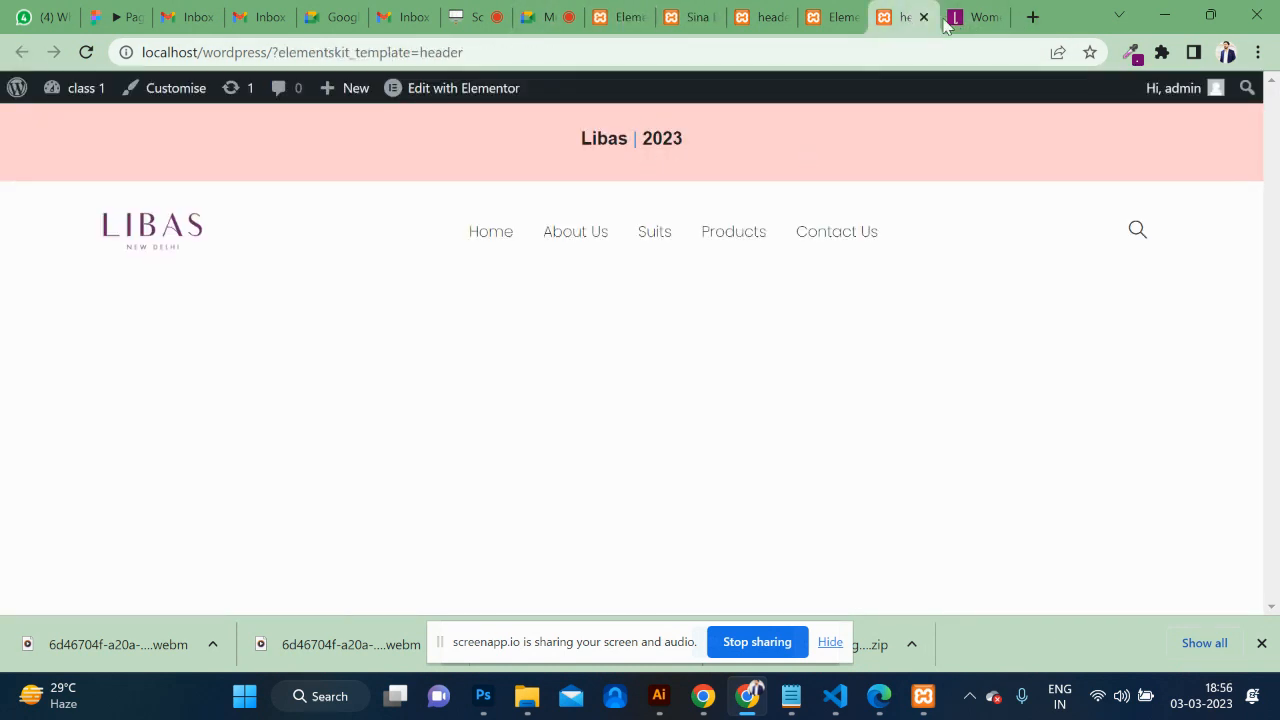
{"action": "left_click", "coordinate": [835, 17]}
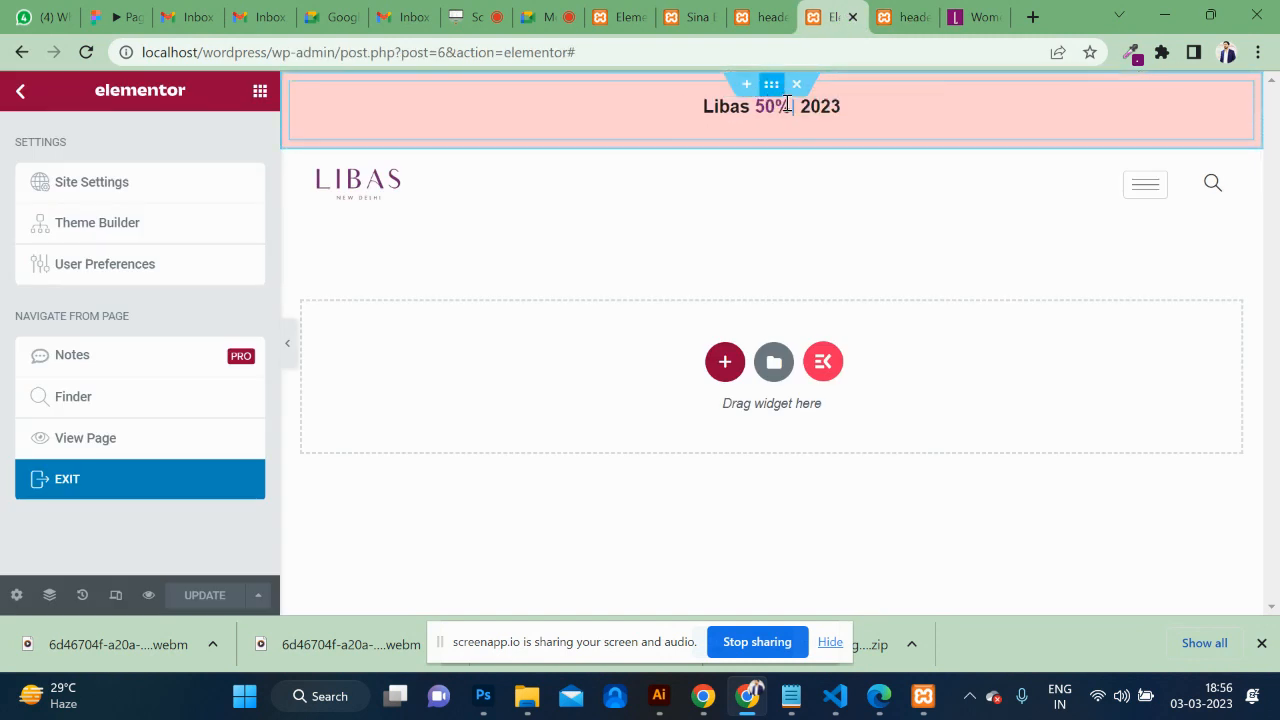
{"action": "left_click", "coordinate": [1240, 95]}
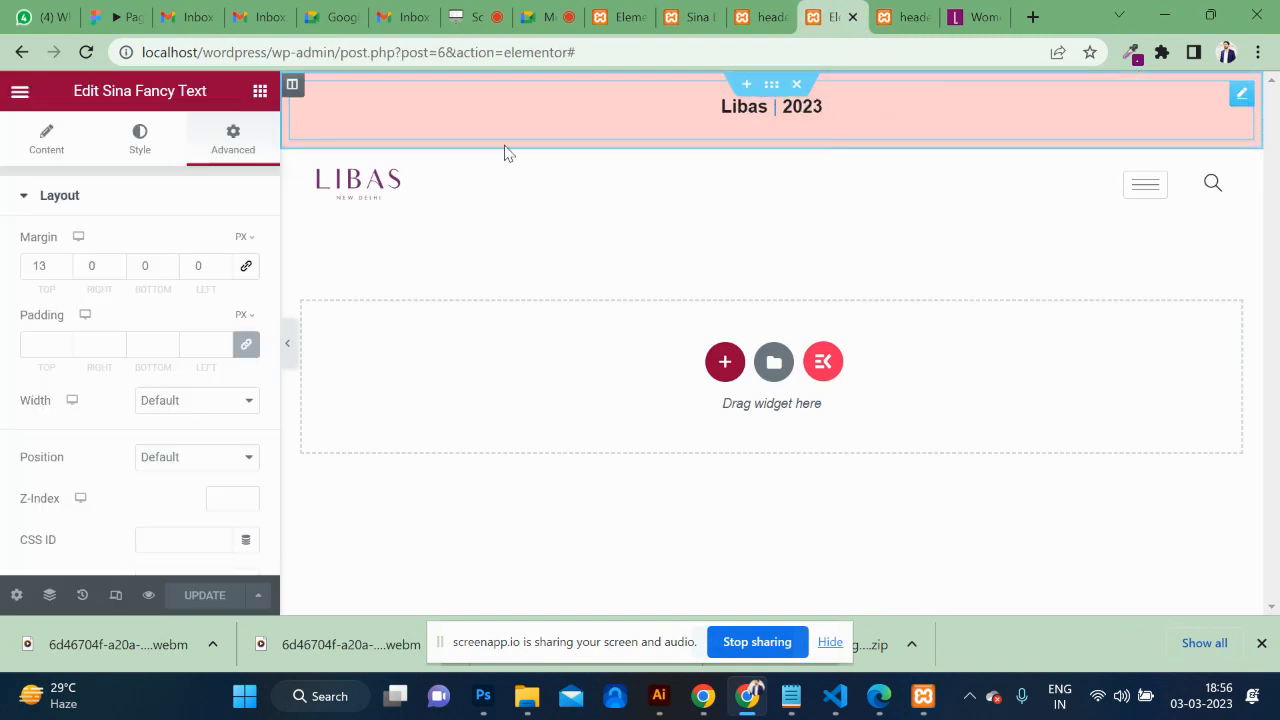
{"action": "double_click", "coordinate": [40, 265]}
{"action": "type", "text": "0"}
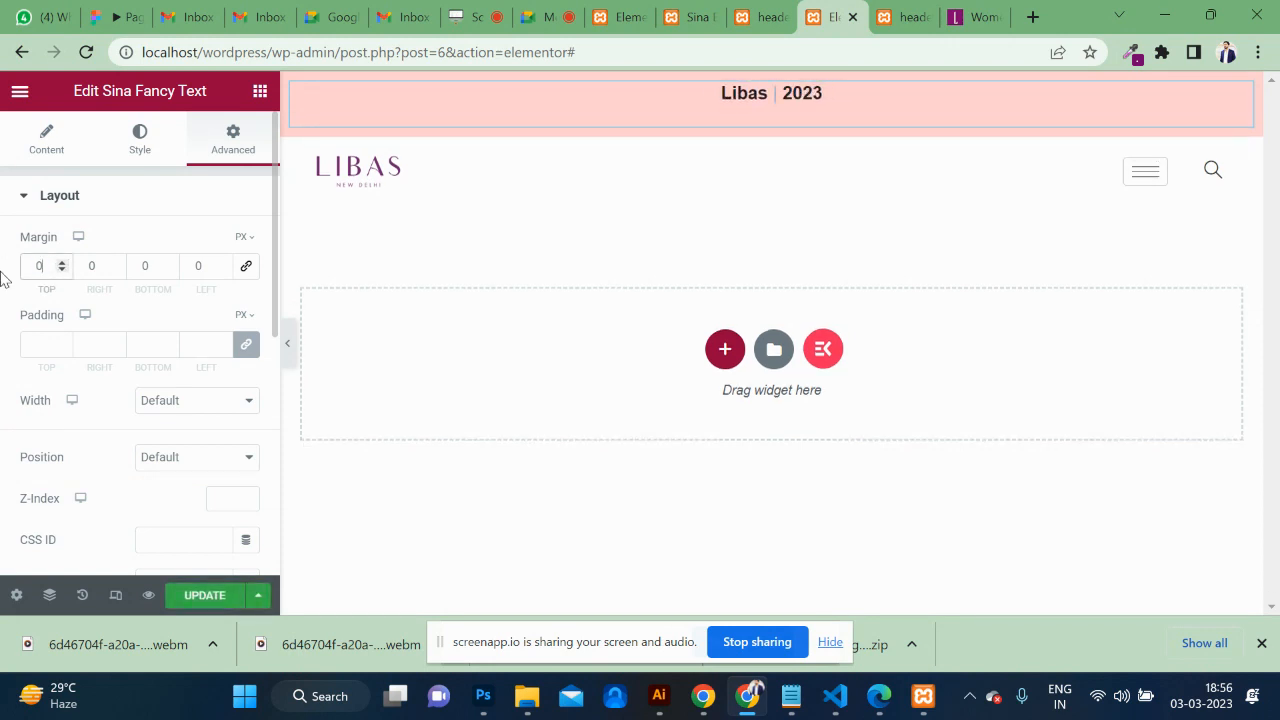
{"action": "left_click", "coordinate": [46, 340]}
Save the header and reload the live header page to see the change.
{"action": "left_click", "coordinate": [205, 595]}
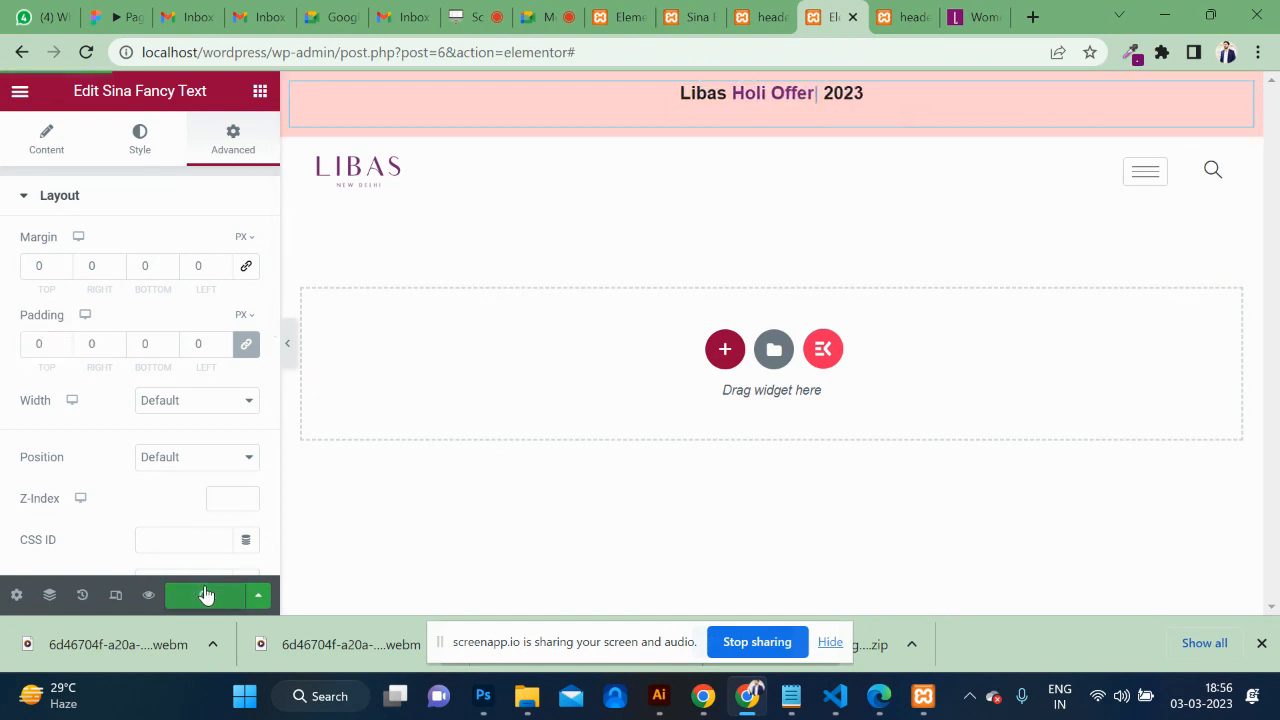
{"action": "left_click", "coordinate": [908, 16]}
{"action": "left_click", "coordinate": [773, 53]}
{"action": "key", "text": "Return"}
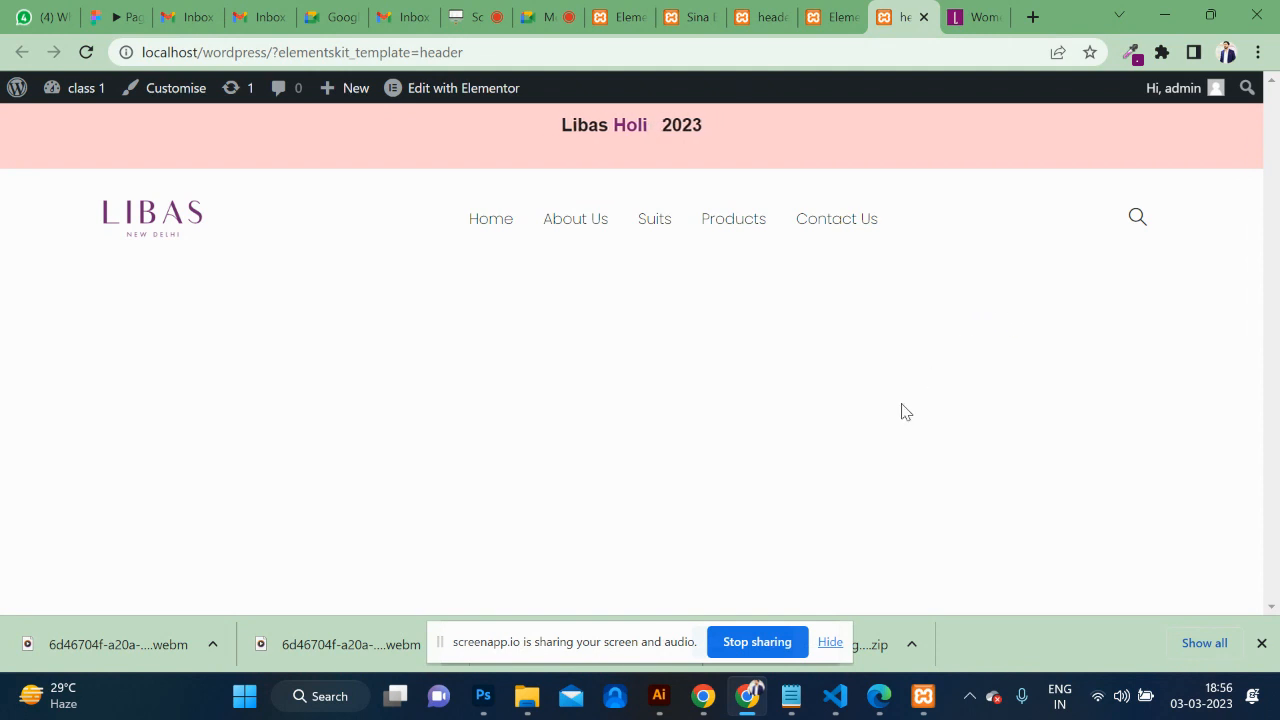
Close the downloads bar and load the site home page at localhost/wordpress/.
{"action": "left_click", "coordinate": [1261, 643]}
{"action": "mouse_move", "coordinate": [330, 104]}
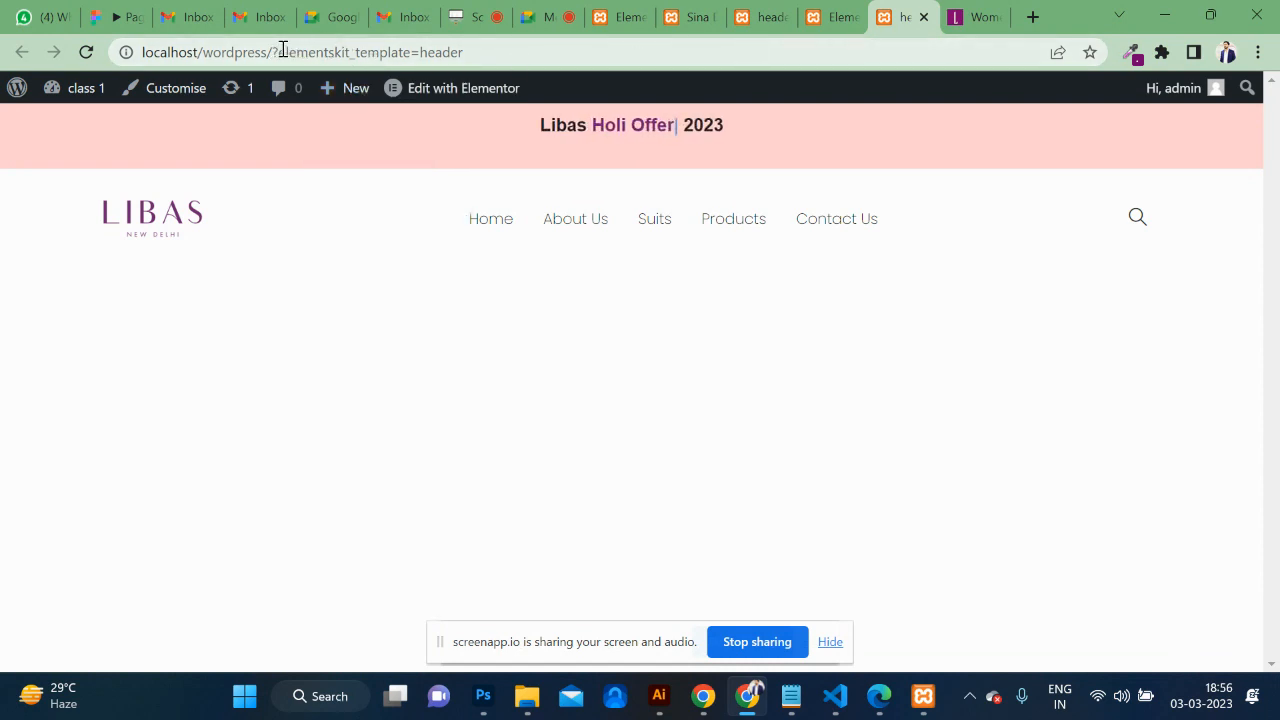
{"action": "left_click", "coordinate": [649, 53]}
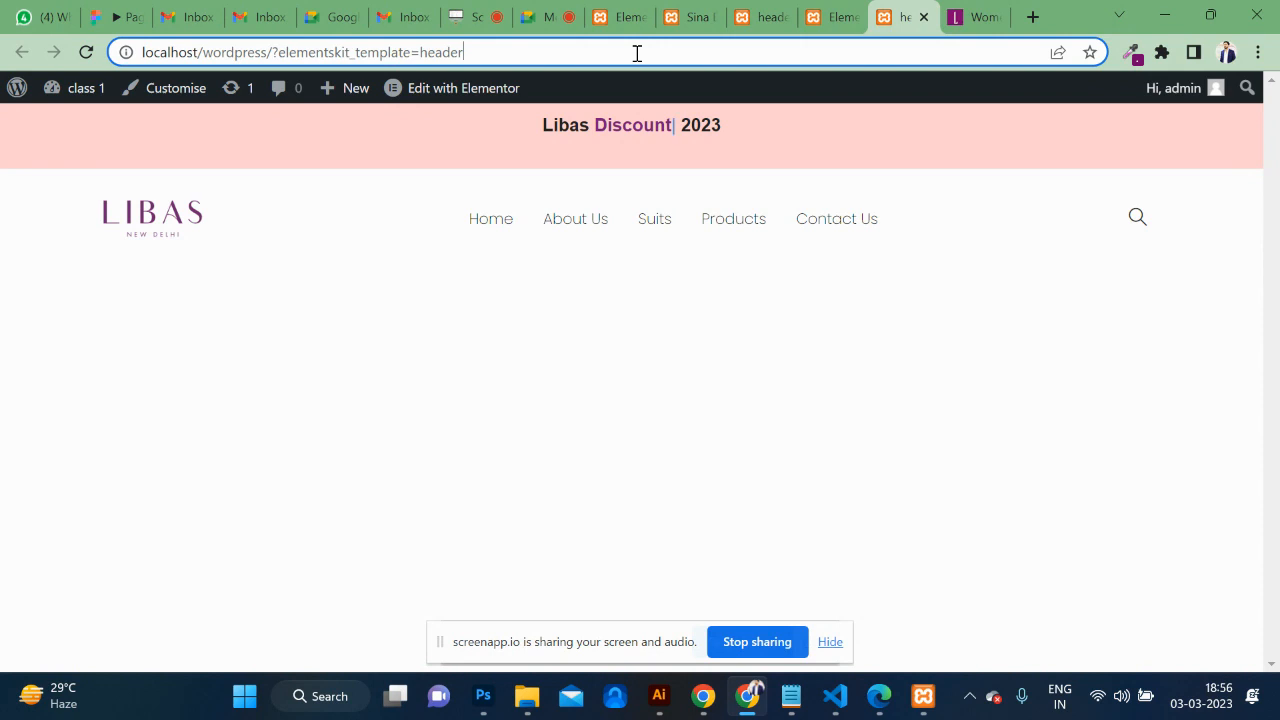
{"action": "left_click", "coordinate": [645, 53]}
{"action": "key", "text": "BackSpace"}
{"action": "key", "text": "BackSpace"}
{"action": "key", "text": "BackSpace"}
{"action": "key", "text": "BackSpace"}
{"action": "key", "text": "BackSpace"}
{"action": "key", "text": "BackSpace"}
{"action": "key", "text": "BackSpace"}
{"action": "key", "text": "BackSpace"}
{"action": "key", "text": "BackSpace"}
{"action": "key", "text": "BackSpace"}
{"action": "key", "text": "BackSpace"}
{"action": "key", "text": "BackSpace"}
{"action": "key", "text": "BackSpace"}
{"action": "key", "text": "BackSpace"}
{"action": "key", "text": "BackSpace"}
{"action": "key", "text": "BackSpace"}
{"action": "key", "text": "BackSpace"}
{"action": "key", "text": "BackSpace"}
{"action": "key", "text": "BackSpace"}
{"action": "key", "text": "BackSpace"}
{"action": "key", "text": "BackSpace"}
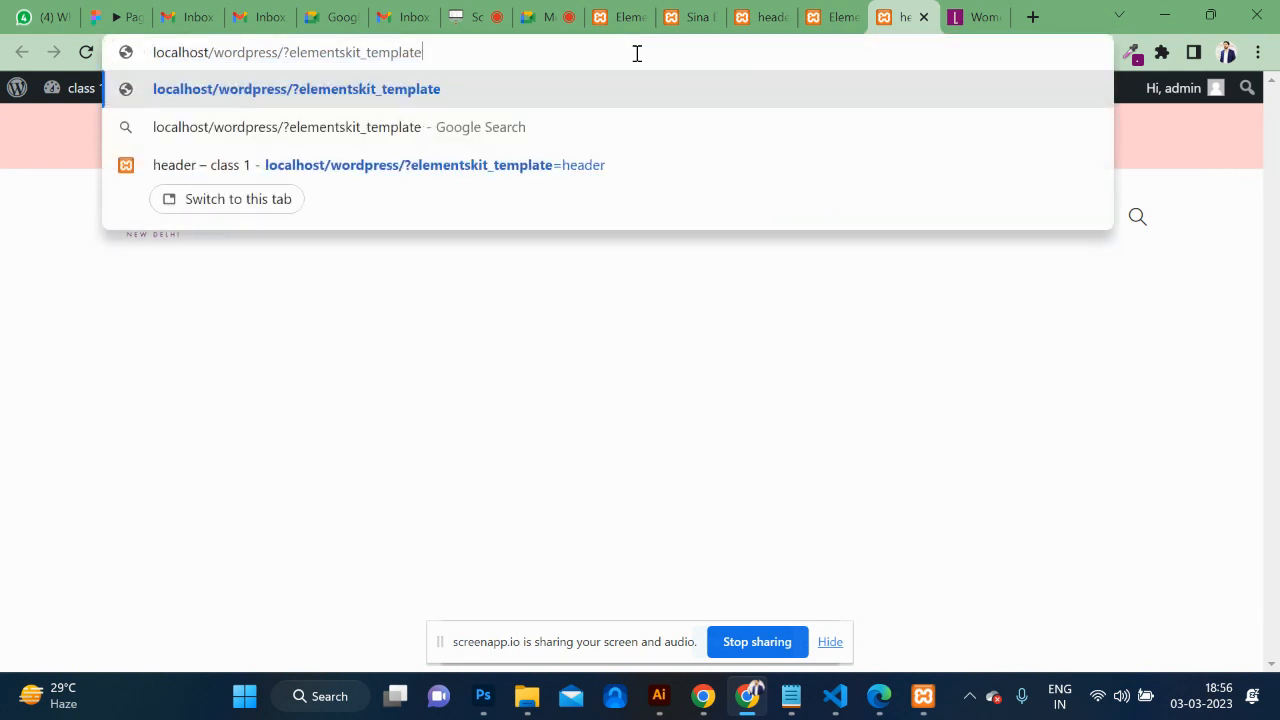
{"action": "type", "text": "/wordpress/"}
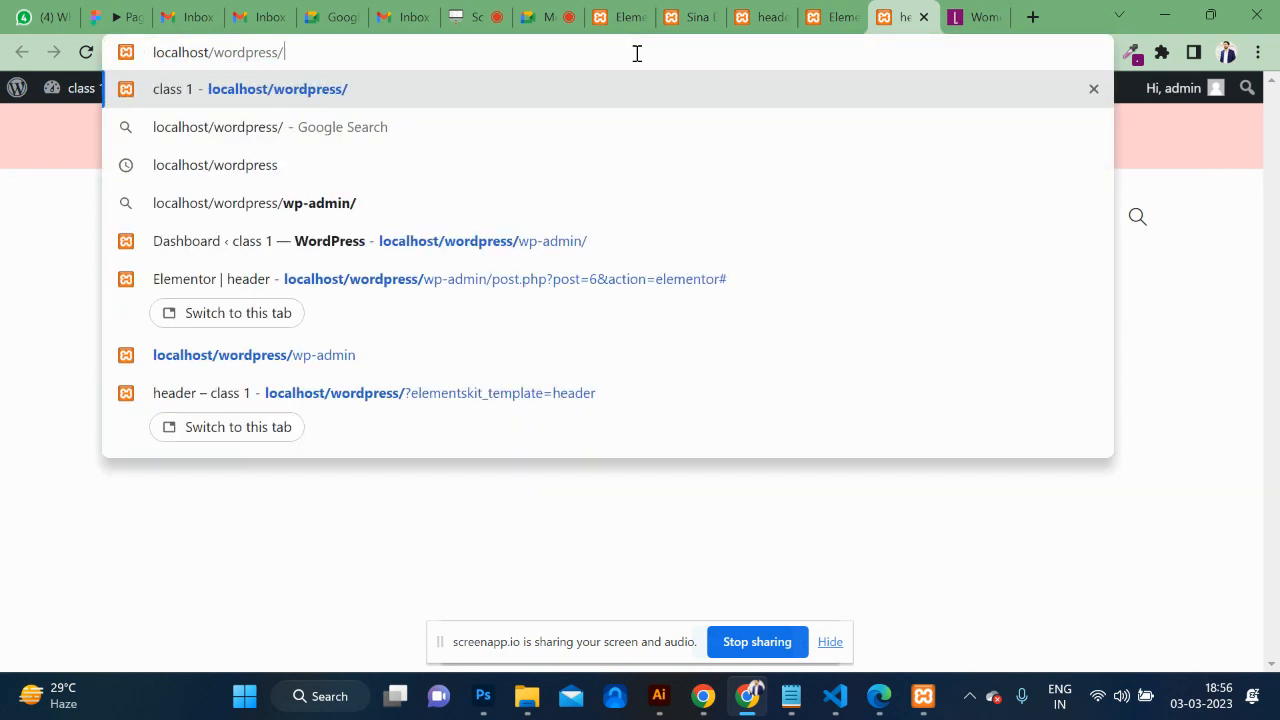
{"action": "key", "text": "Return"}
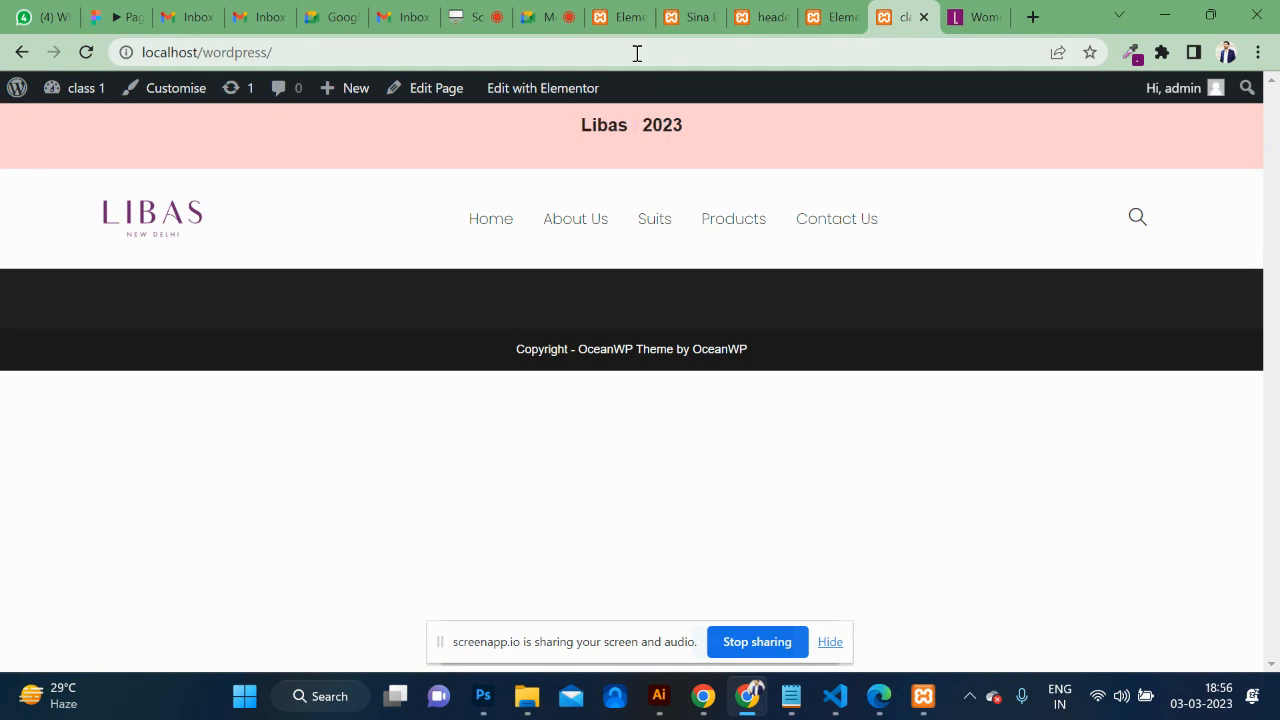
Scroll through the libas.in footer for reference, then return to the WordPress site.
{"action": "left_click", "coordinate": [965, 18]}
{"action": "scroll", "coordinate": [714, 380], "scroll_direction": "down", "scroll_amount": 10}
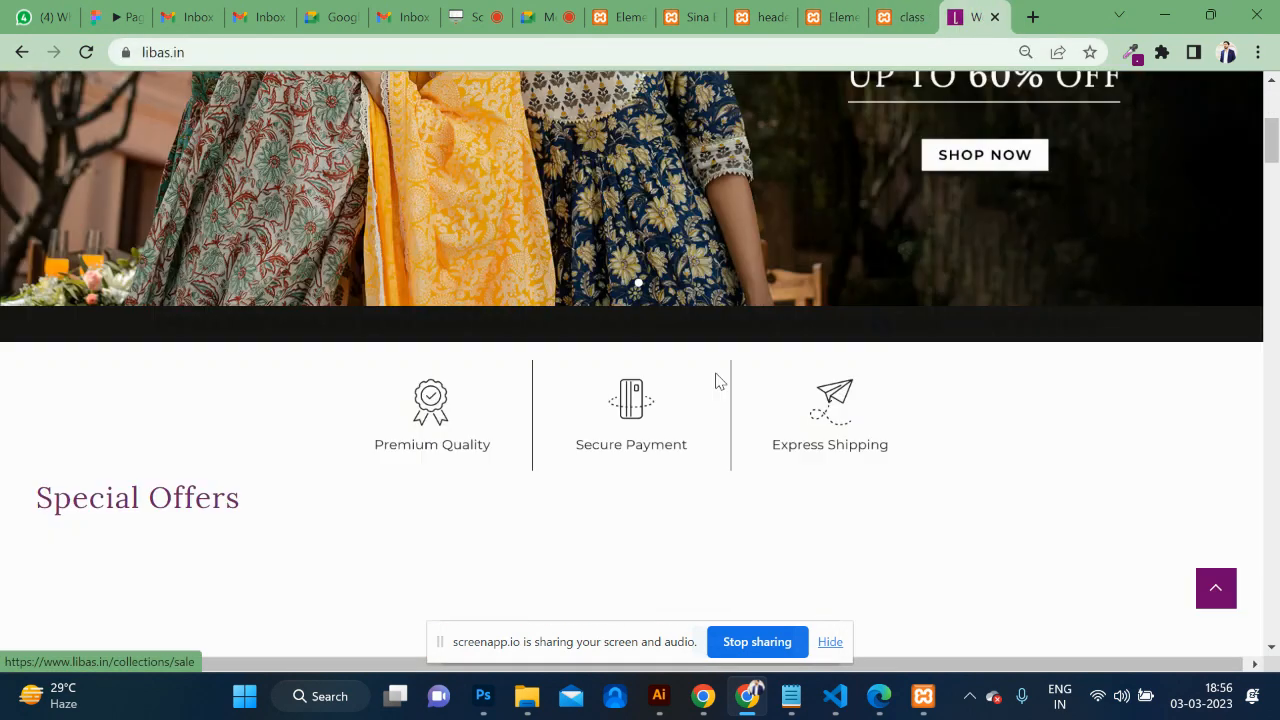
{"action": "left_click_drag", "start_coordinate": [1273, 195], "coordinate": [1257, 698]}
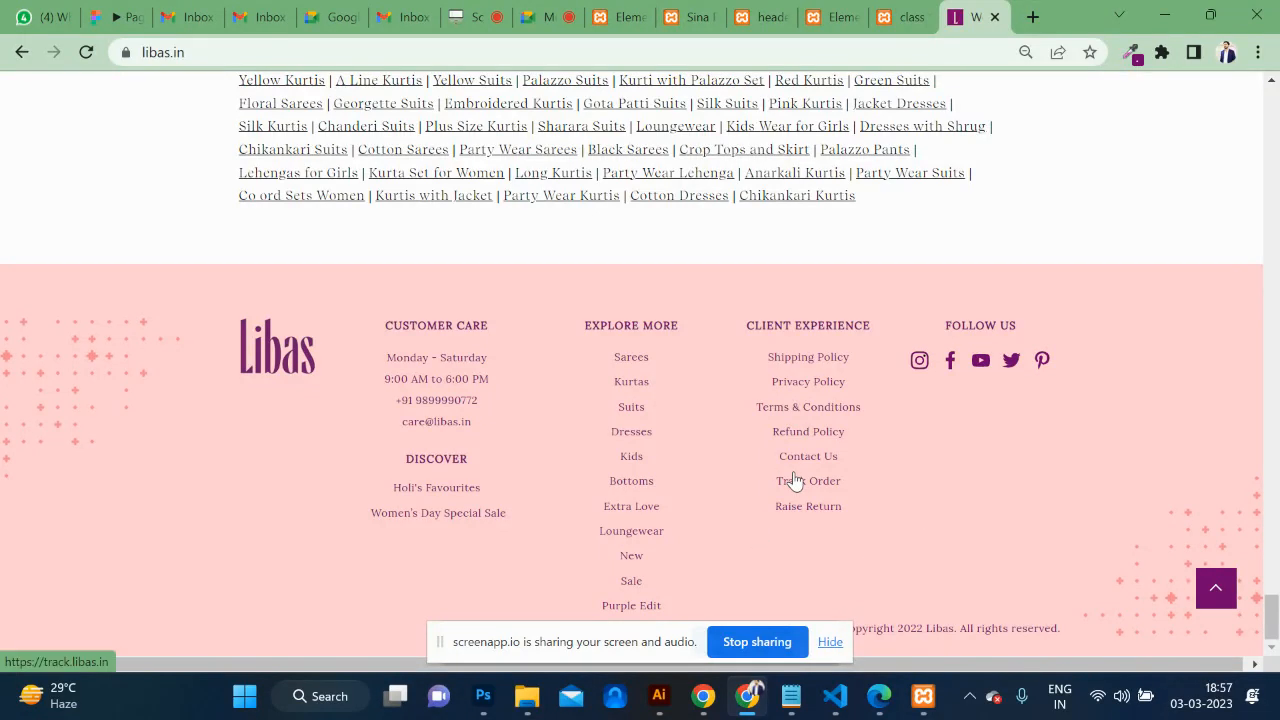
{"action": "left_click", "coordinate": [900, 17]}
Go from the dashboard to the ElementsKit Header Footer templates list.
{"action": "mouse_move", "coordinate": [86, 94]}
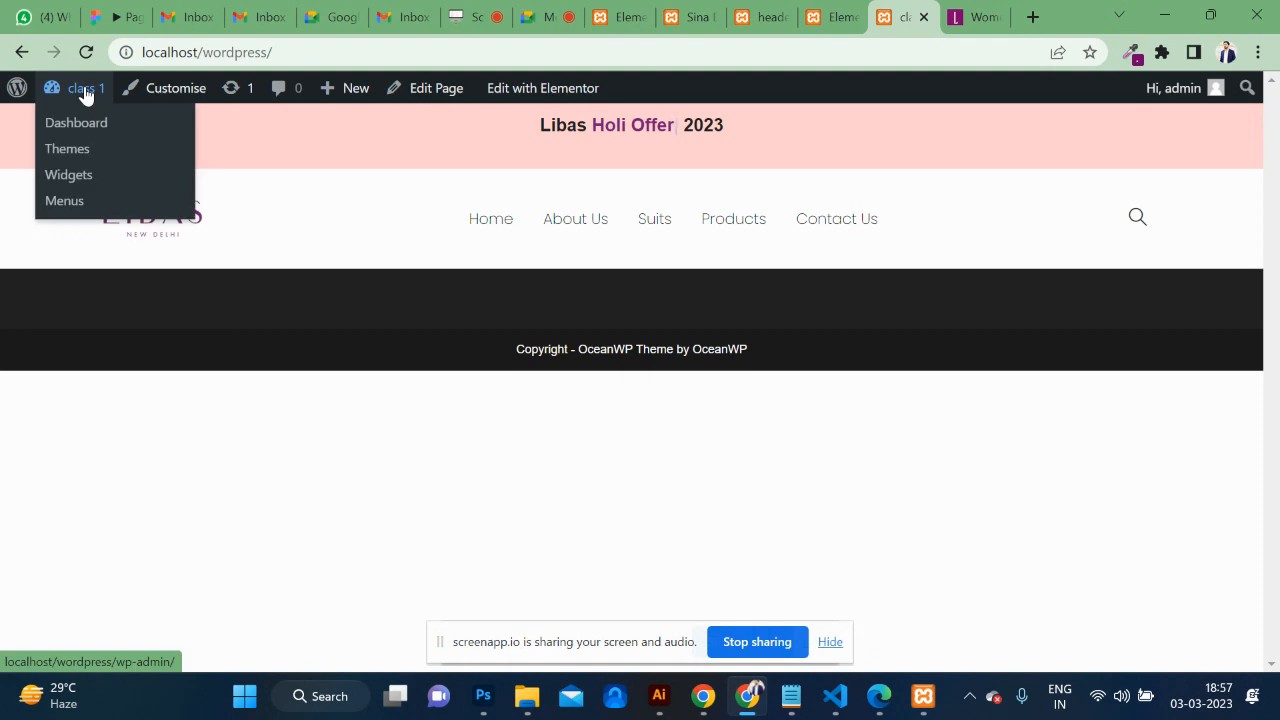
{"action": "left_click", "coordinate": [83, 121]}
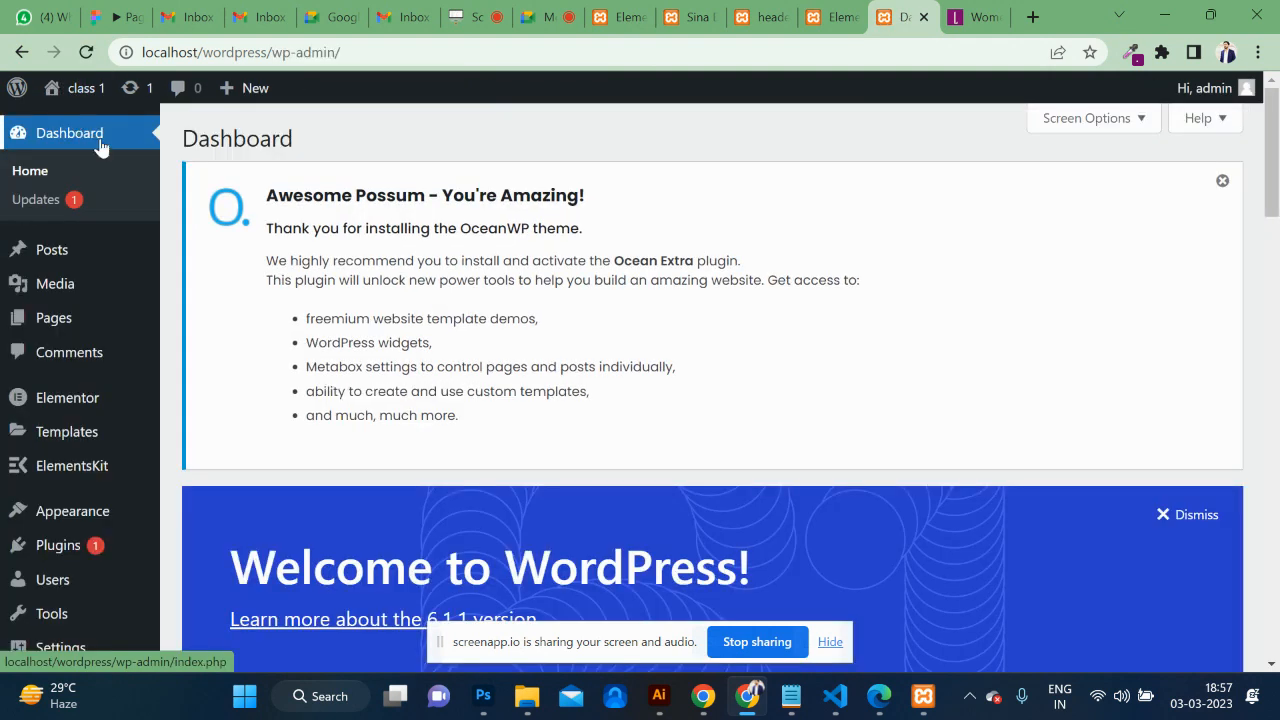
{"action": "mouse_move", "coordinate": [65, 470]}
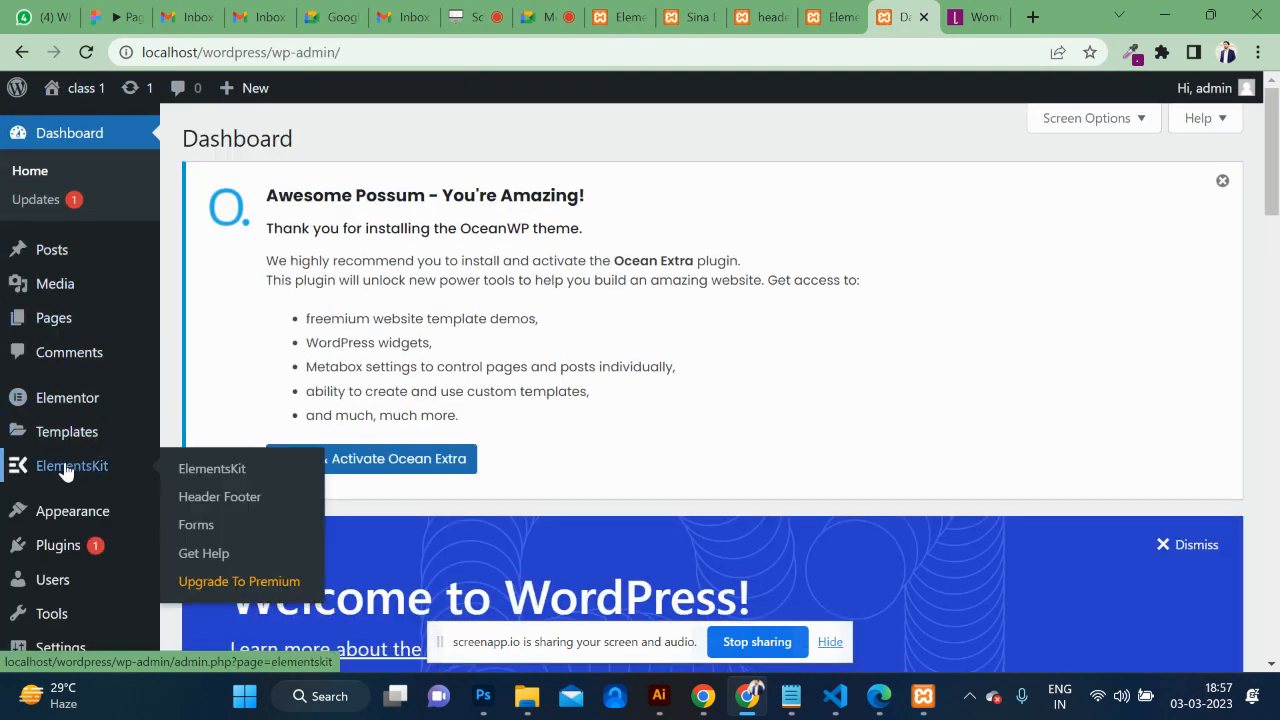
{"action": "left_click", "coordinate": [231, 507]}
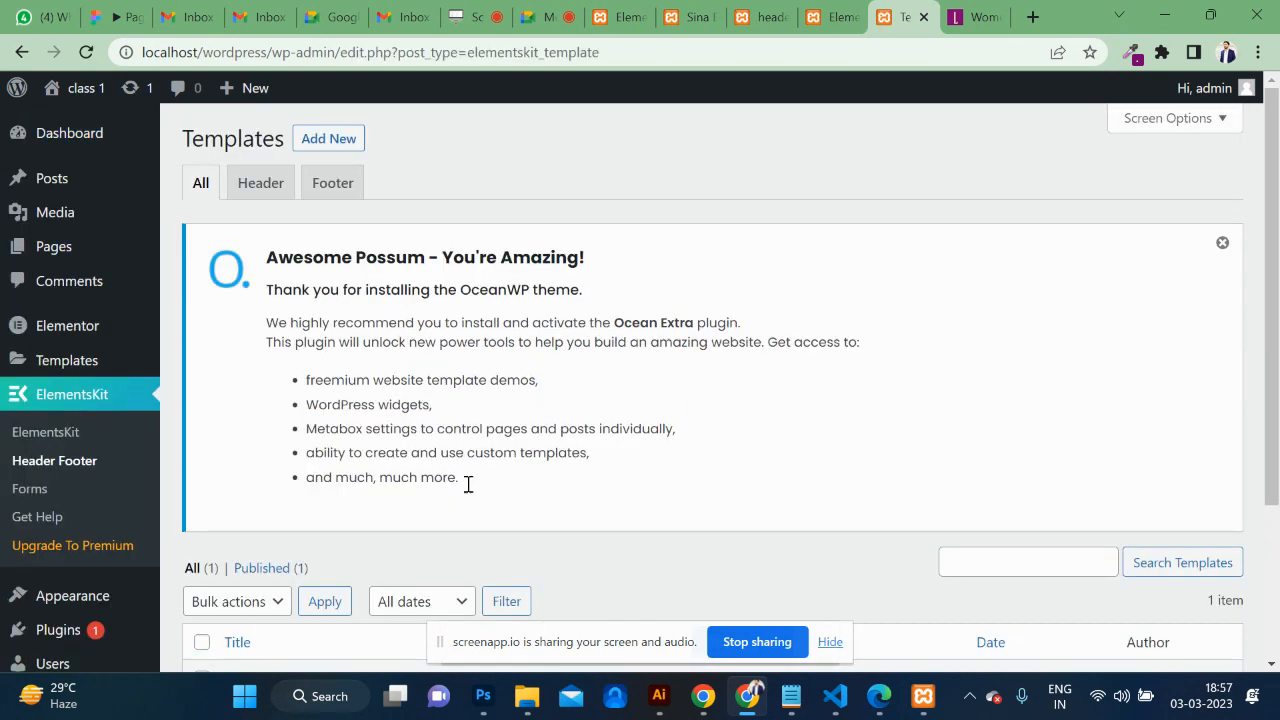
{"action": "scroll", "coordinate": [558, 506], "scroll_direction": "down", "scroll_amount": 3}
{"action": "mouse_move", "coordinate": [314, 494]}
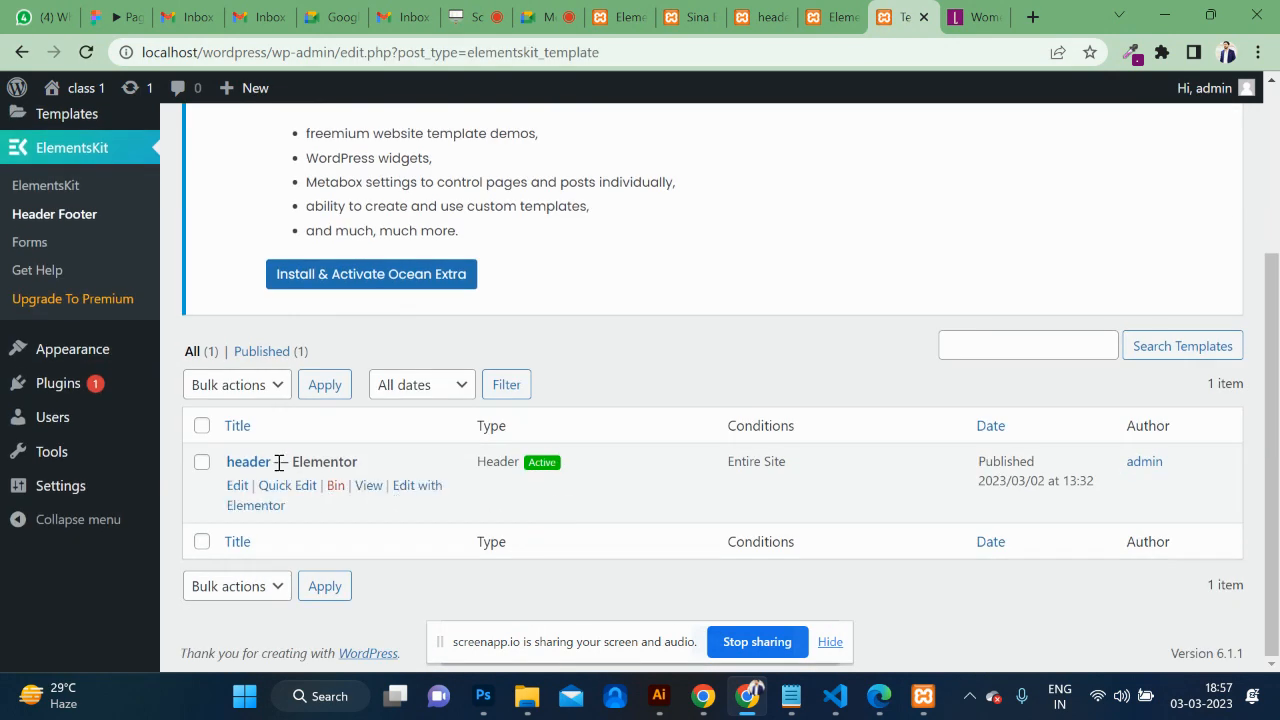
{"action": "scroll", "coordinate": [557, 409], "scroll_direction": "up", "scroll_amount": 3}
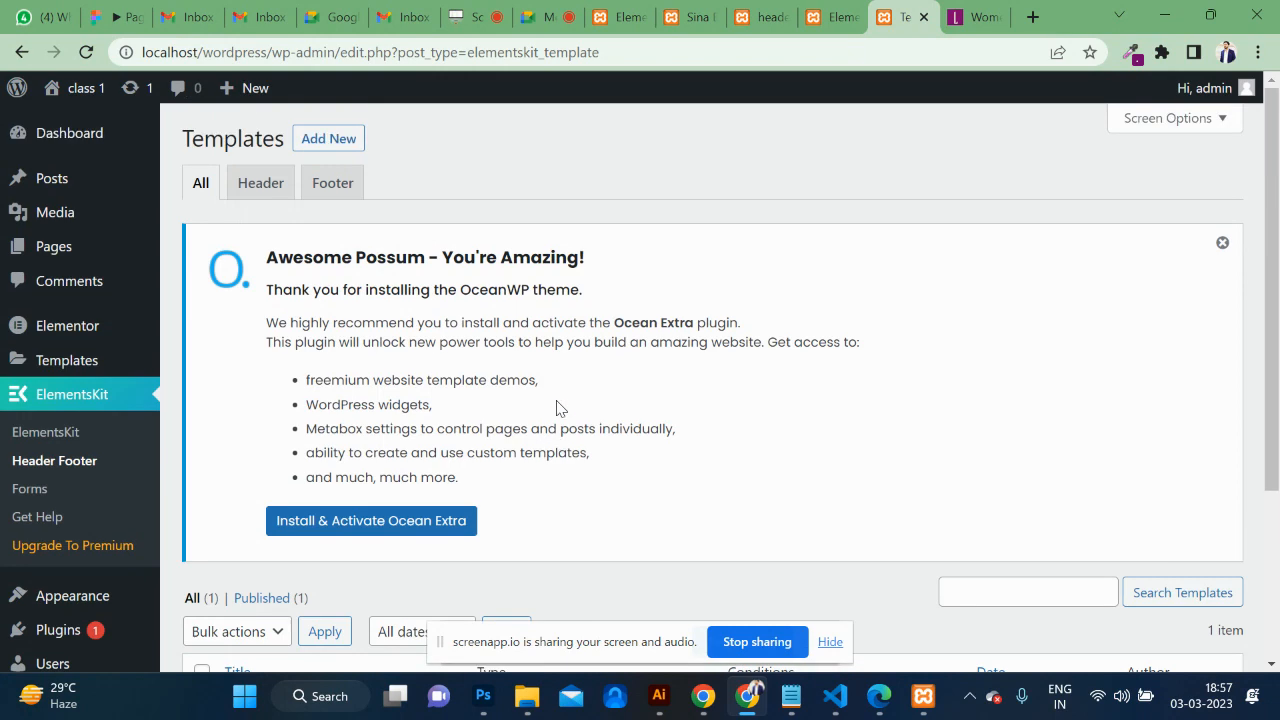
Add an activated Footer-type template titled 'footer' and open it in Elementor.
{"action": "left_click", "coordinate": [329, 137]}
{"action": "left_click", "coordinate": [587, 217]}
{"action": "type", "text": "footer"}
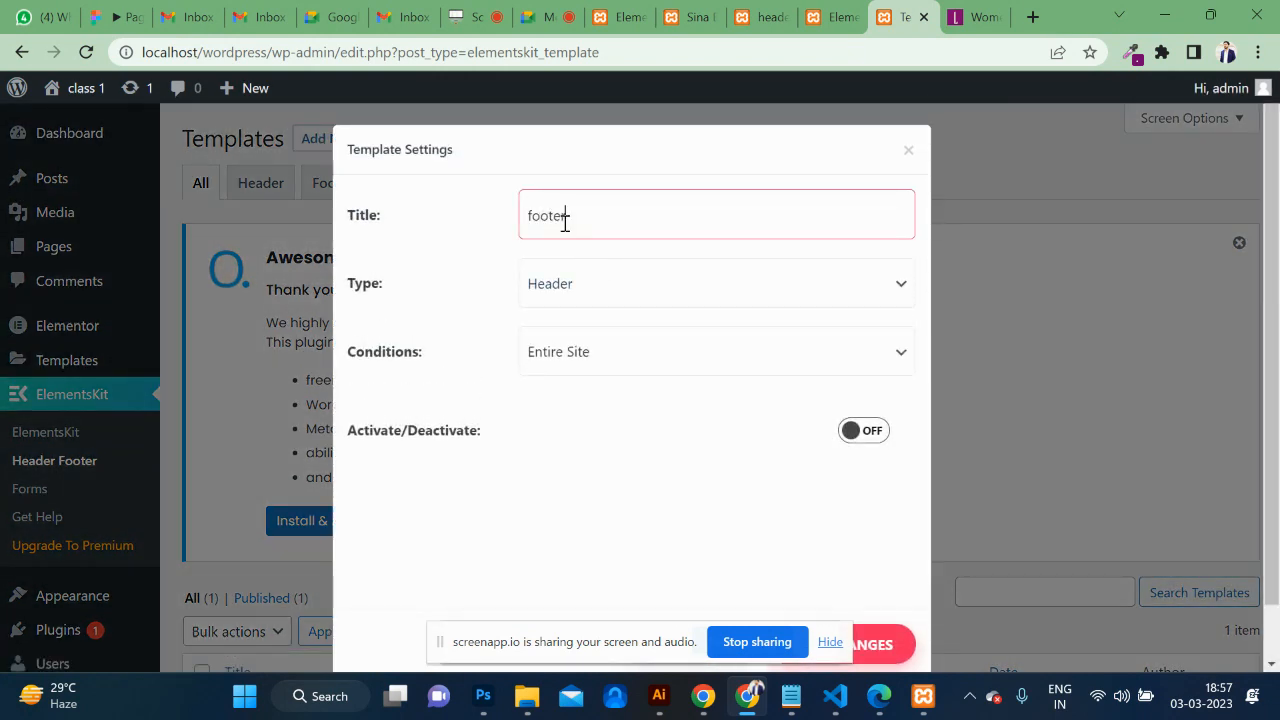
{"action": "left_click", "coordinate": [623, 302]}
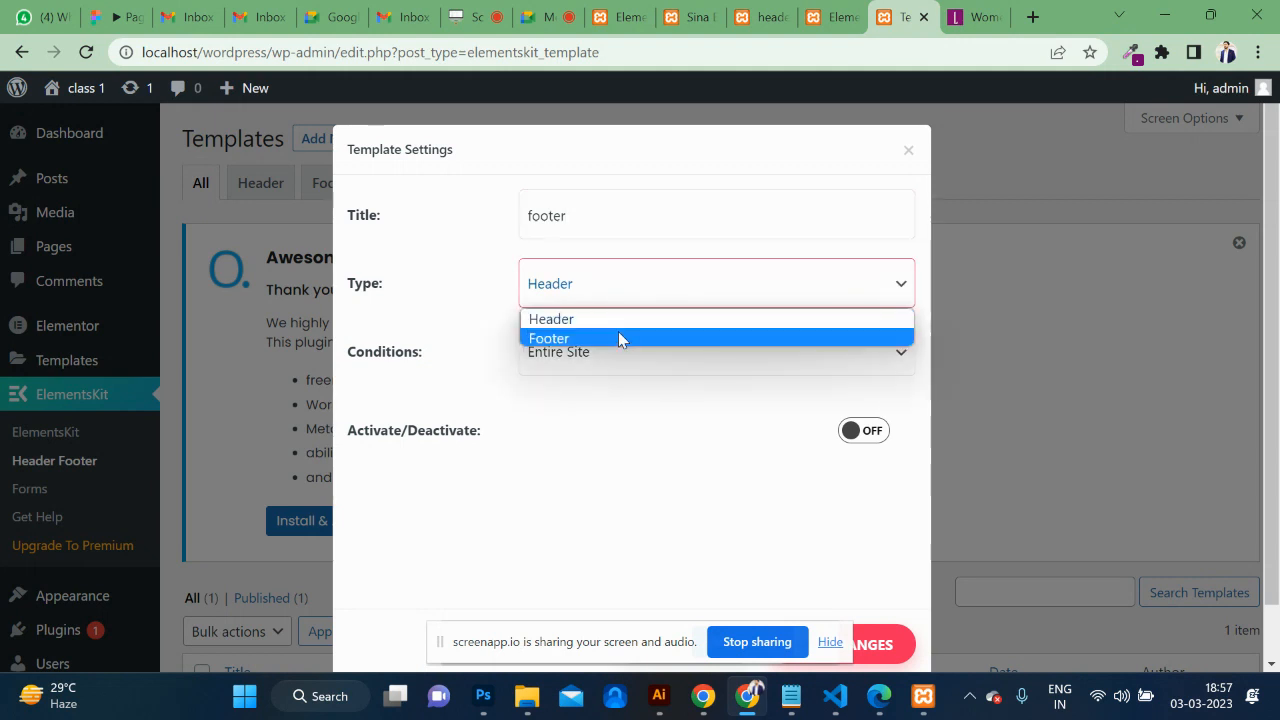
{"action": "left_click", "coordinate": [618, 337]}
{"action": "left_click", "coordinate": [873, 430]}
{"action": "scroll", "coordinate": [786, 509], "scroll_direction": "down", "scroll_amount": 2}
{"action": "left_click", "coordinate": [692, 585]}
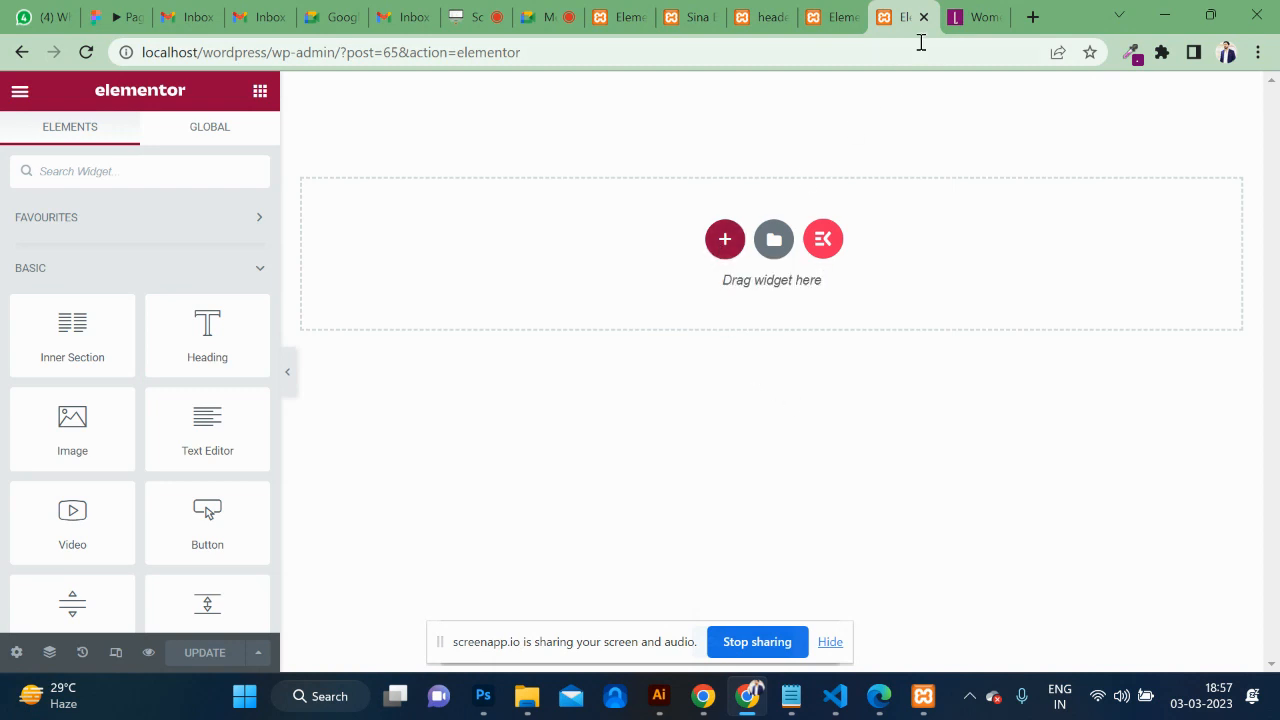
Browse the libas.in page's footer and categories for reference, then return to the header editor.
{"action": "left_click", "coordinate": [958, 17]}
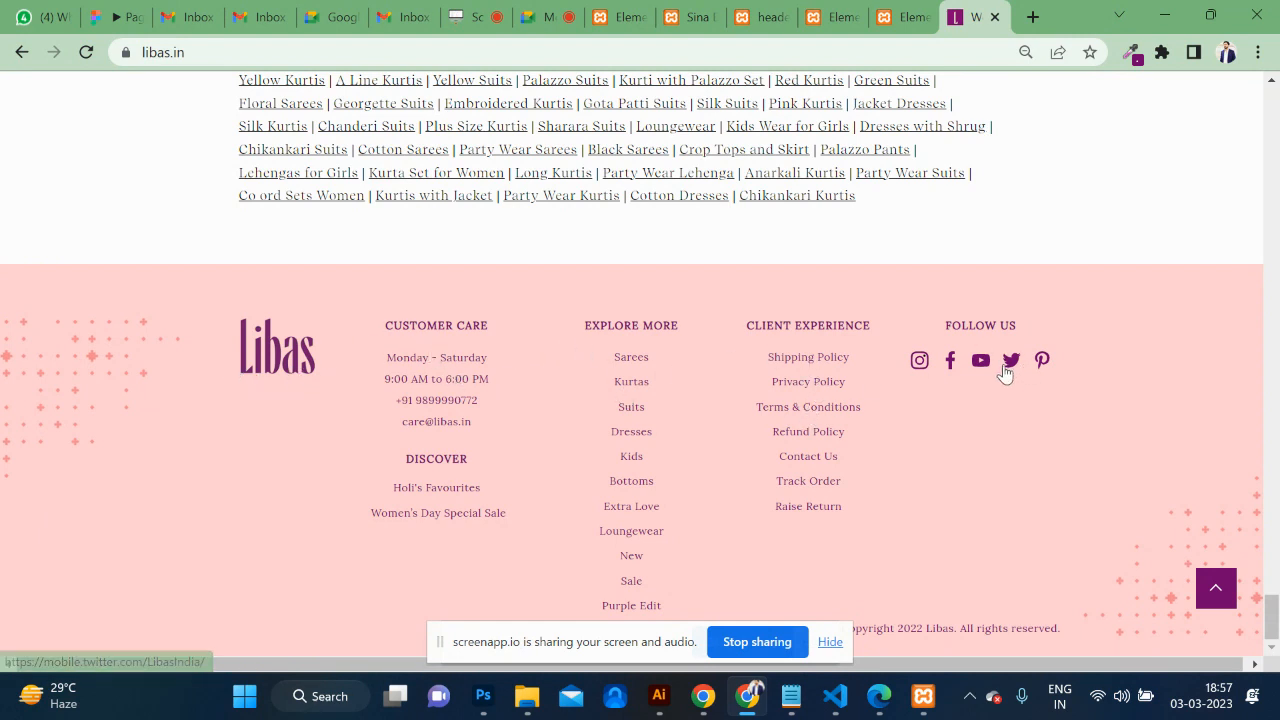
{"action": "left_click", "coordinate": [888, 12]}
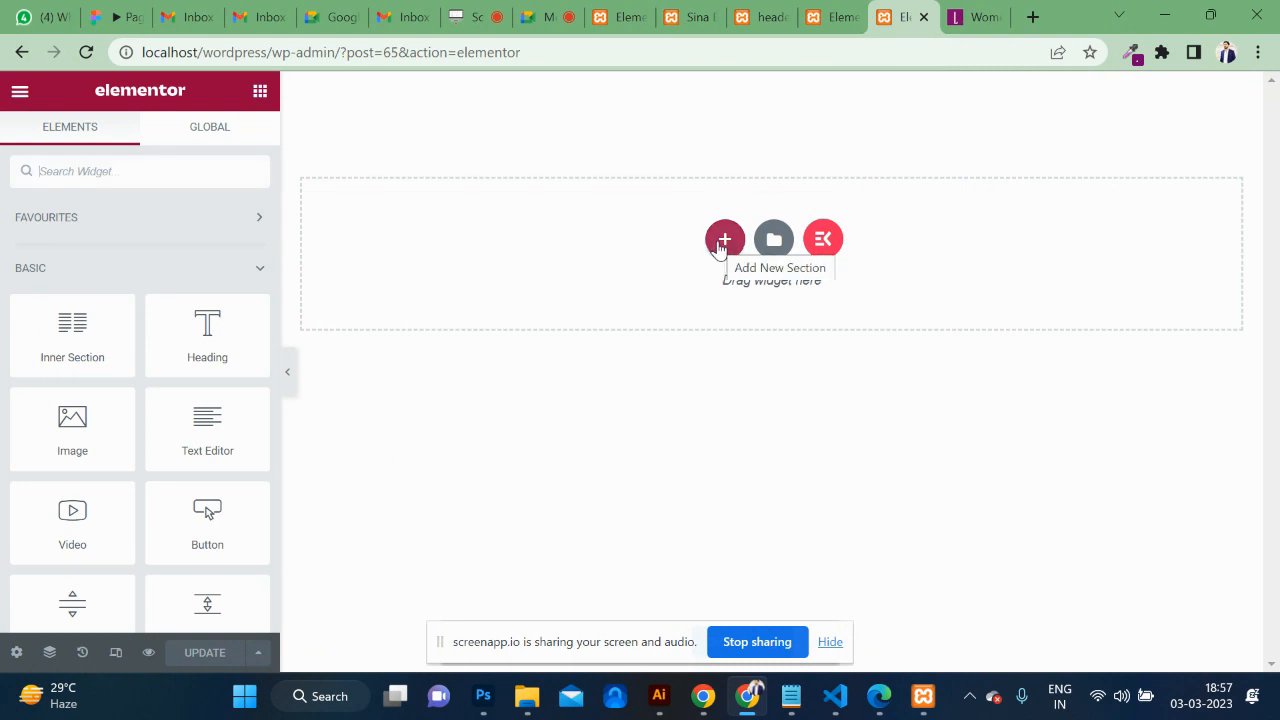
{"action": "left_click", "coordinate": [983, 14]}
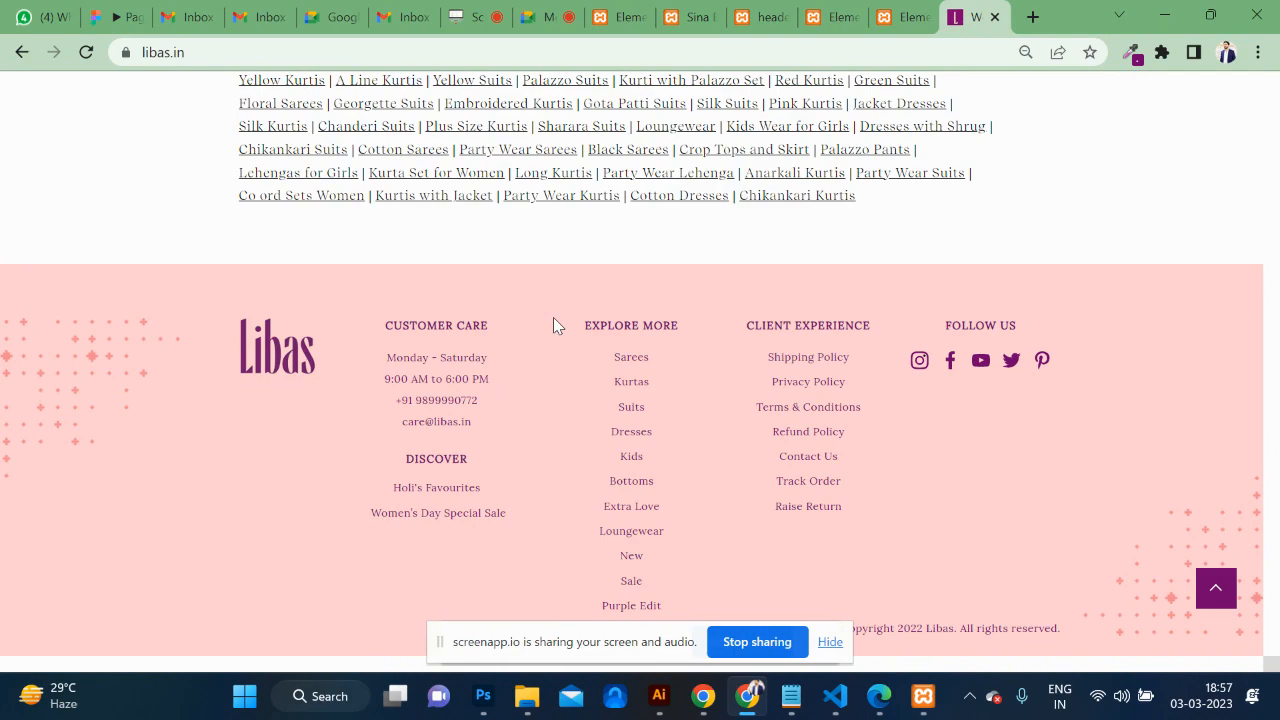
{"action": "scroll", "coordinate": [780, 245], "scroll_direction": "up", "scroll_amount": 15}
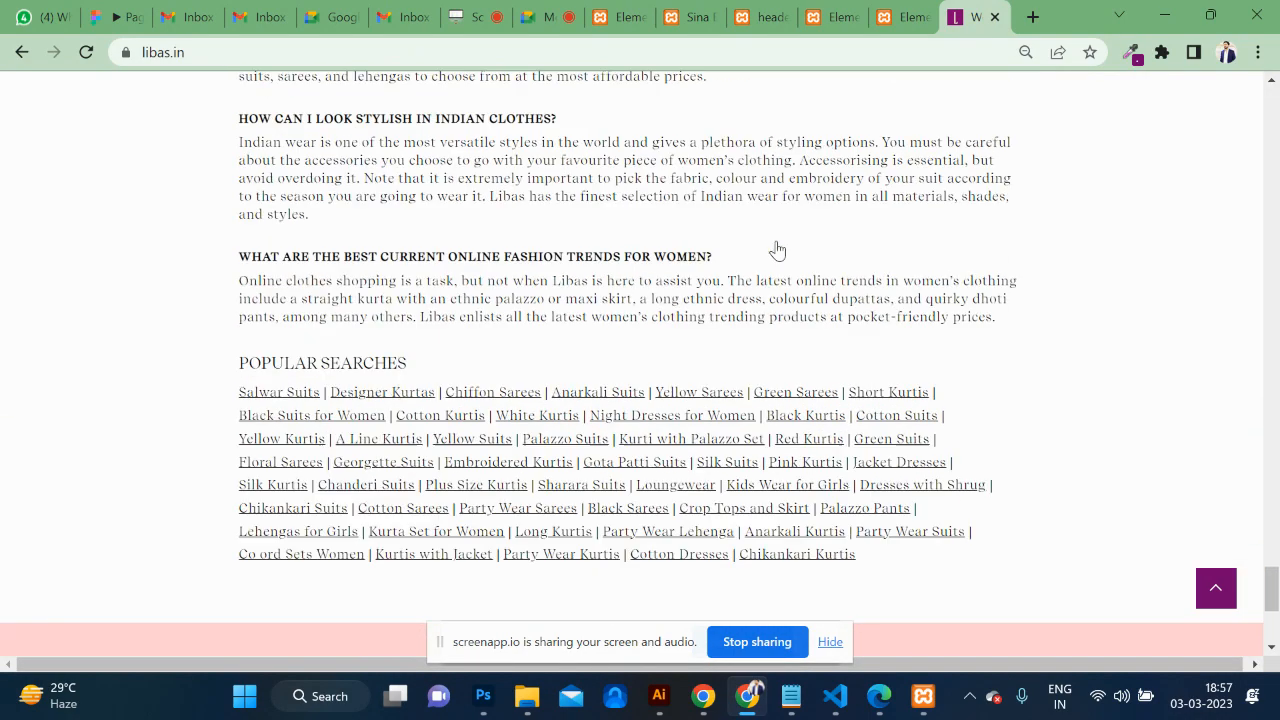
{"action": "scroll", "coordinate": [780, 250], "scroll_direction": "up", "scroll_amount": 15}
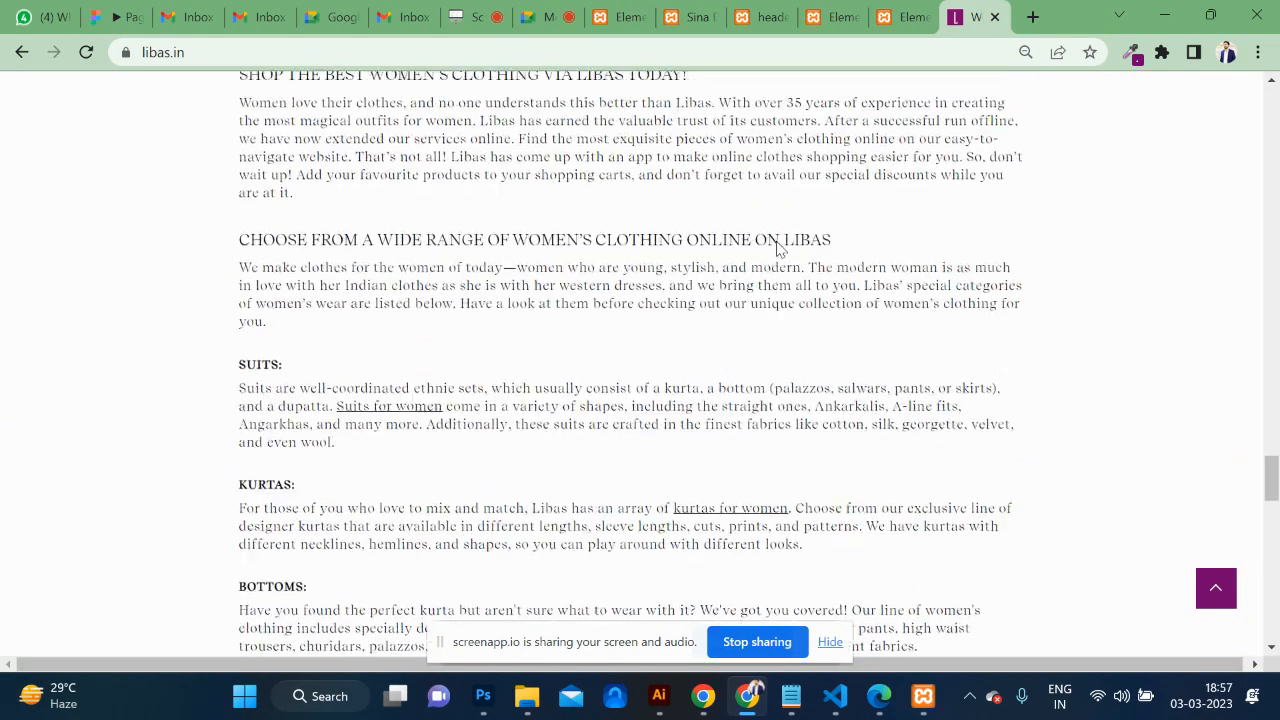
{"action": "scroll", "coordinate": [778, 248], "scroll_direction": "down", "scroll_amount": 3}
{"action": "scroll", "coordinate": [778, 245], "scroll_direction": "up", "scroll_amount": 4}
{"action": "scroll", "coordinate": [778, 250], "scroll_direction": "up", "scroll_amount": 10}
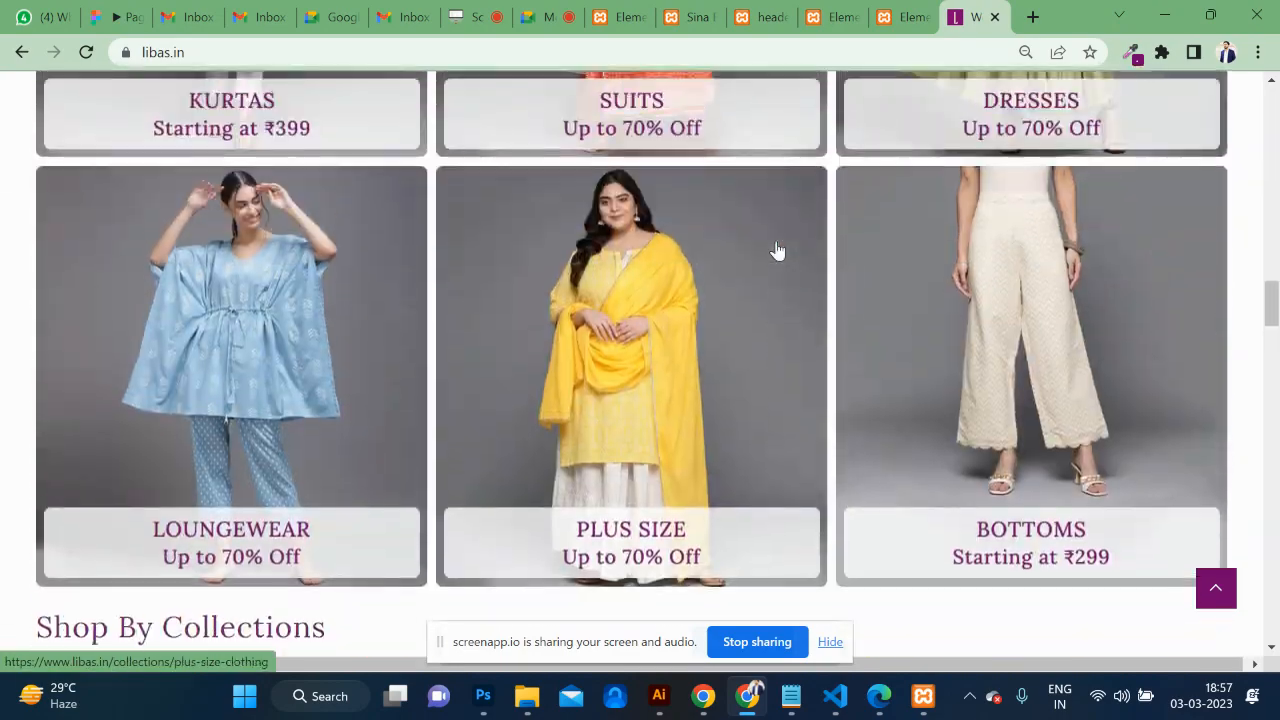
{"action": "right_click", "coordinate": [778, 250]}
{"action": "scroll", "coordinate": [1276, 270], "scroll_direction": "up", "scroll_amount": 5}
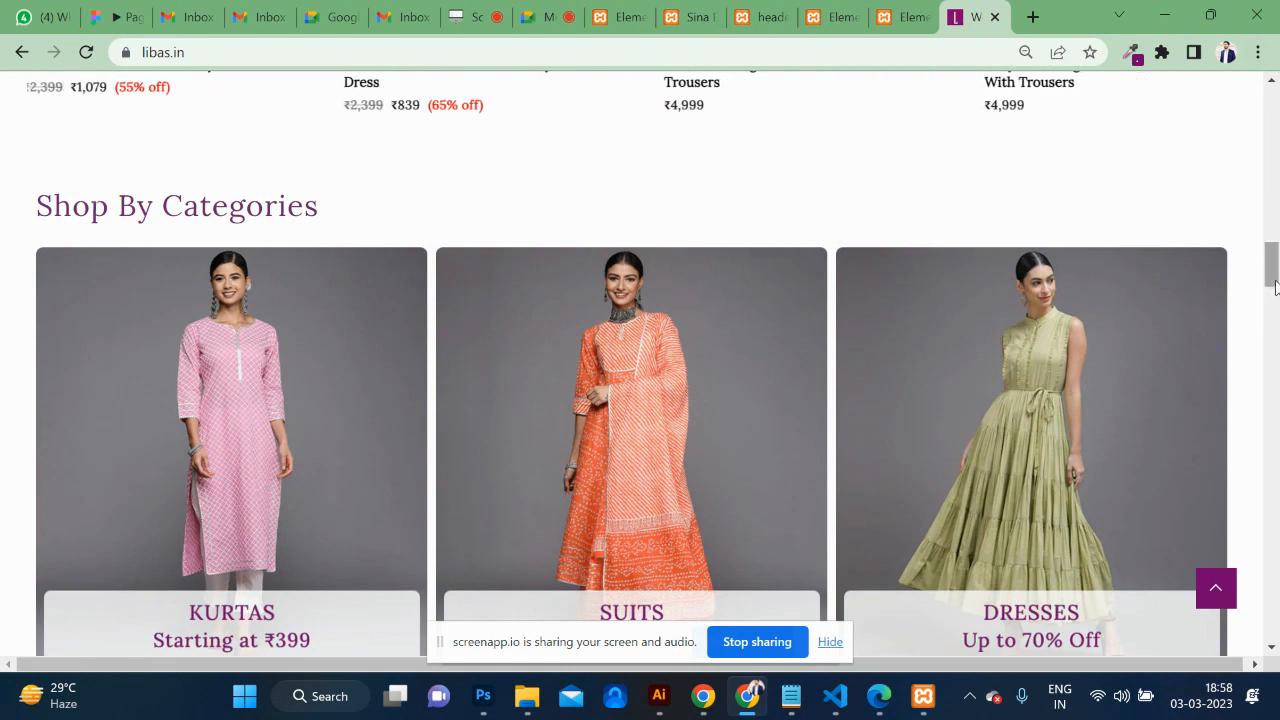
{"action": "left_click", "coordinate": [1218, 588]}
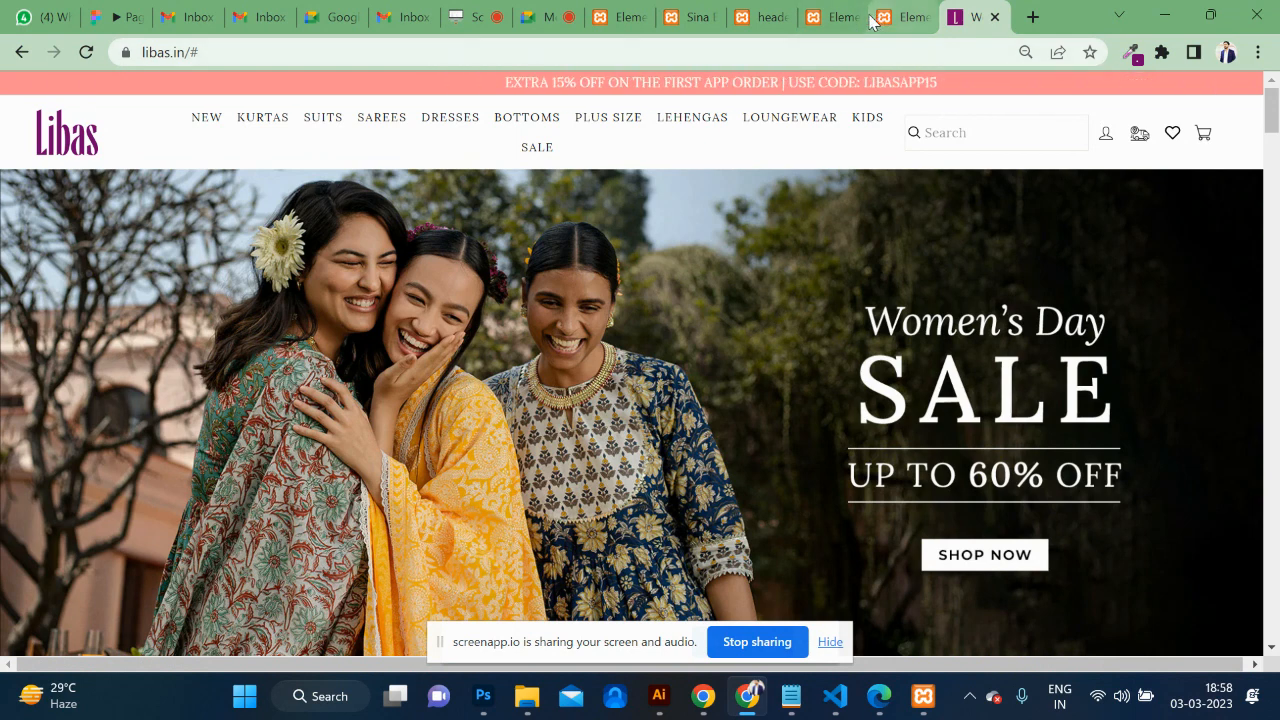
{"action": "left_click", "coordinate": [841, 20]}
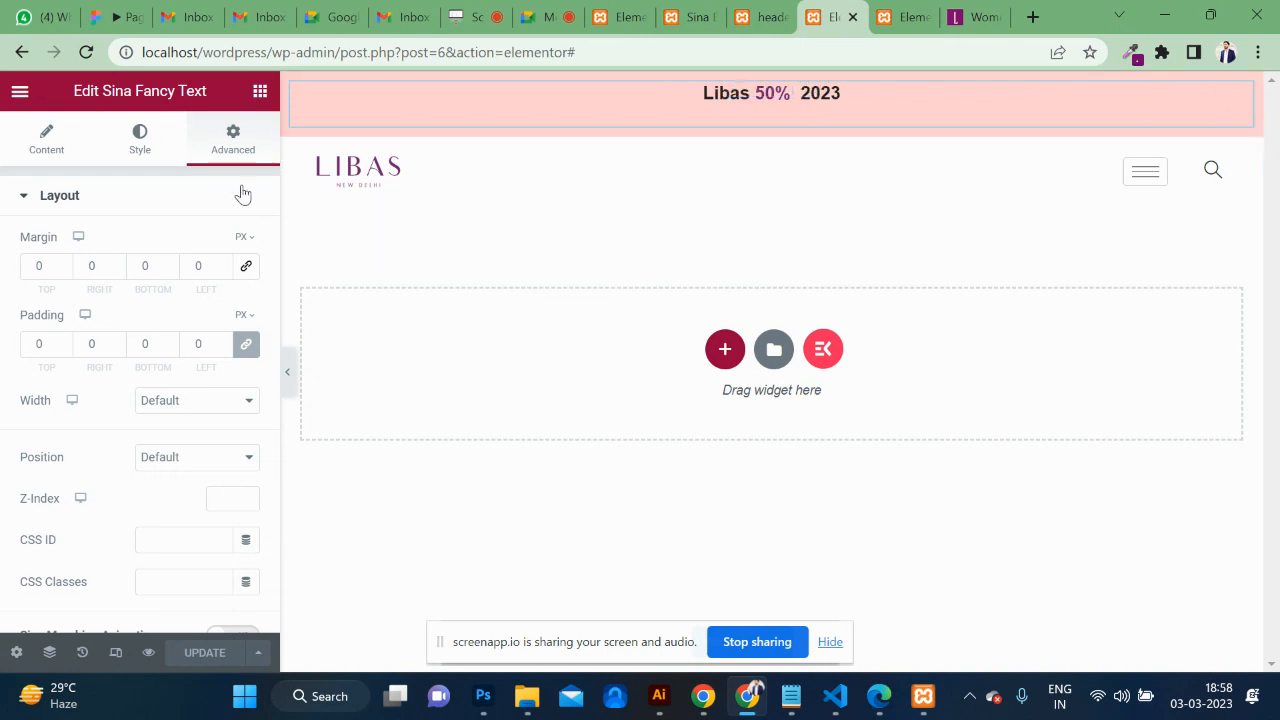
Change the Sina Fancy Text's Select Tag from H3 to p in Fancy Settings.
{"action": "left_click", "coordinate": [130, 147]}
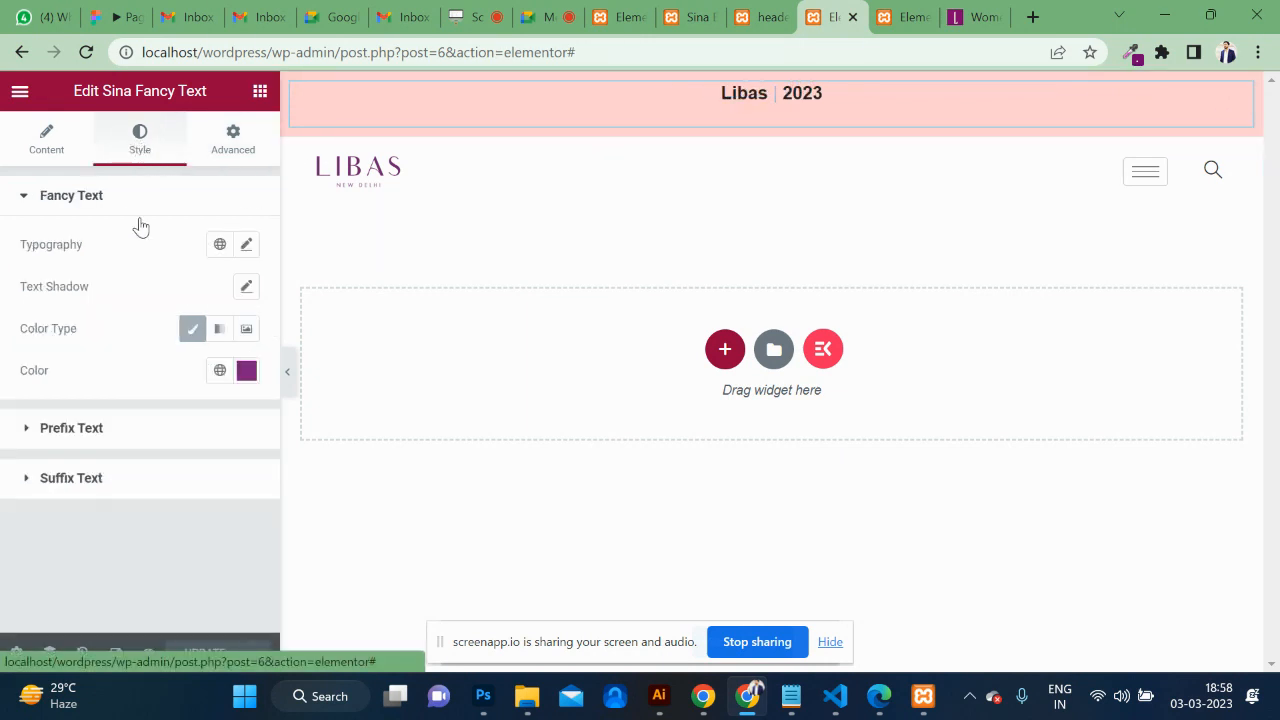
{"action": "left_click", "coordinate": [84, 430]}
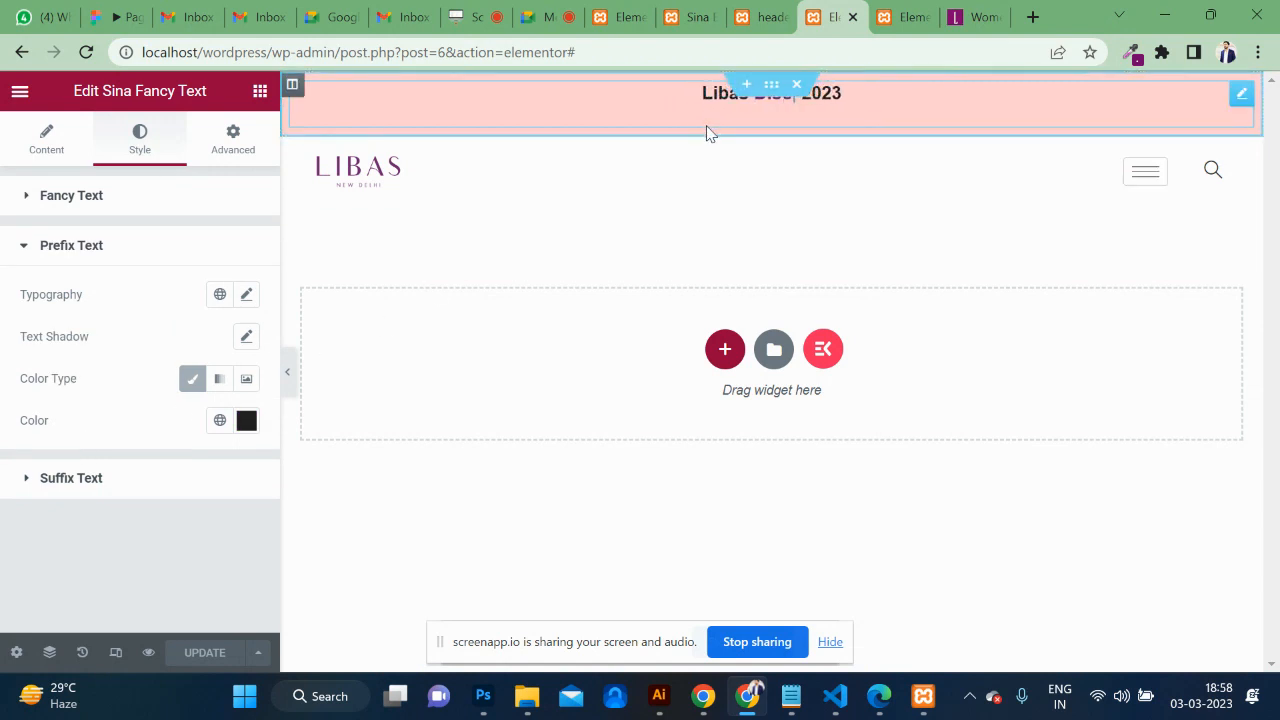
{"action": "left_click", "coordinate": [47, 160]}
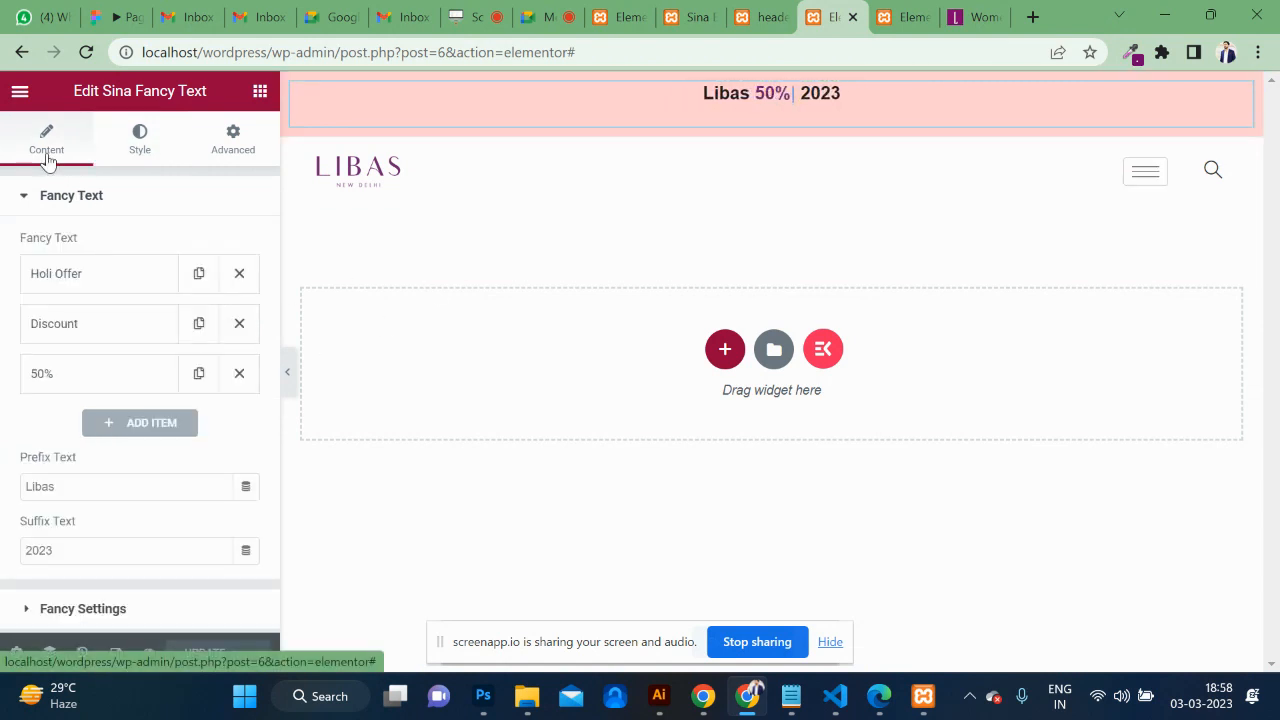
{"action": "left_click", "coordinate": [80, 612]}
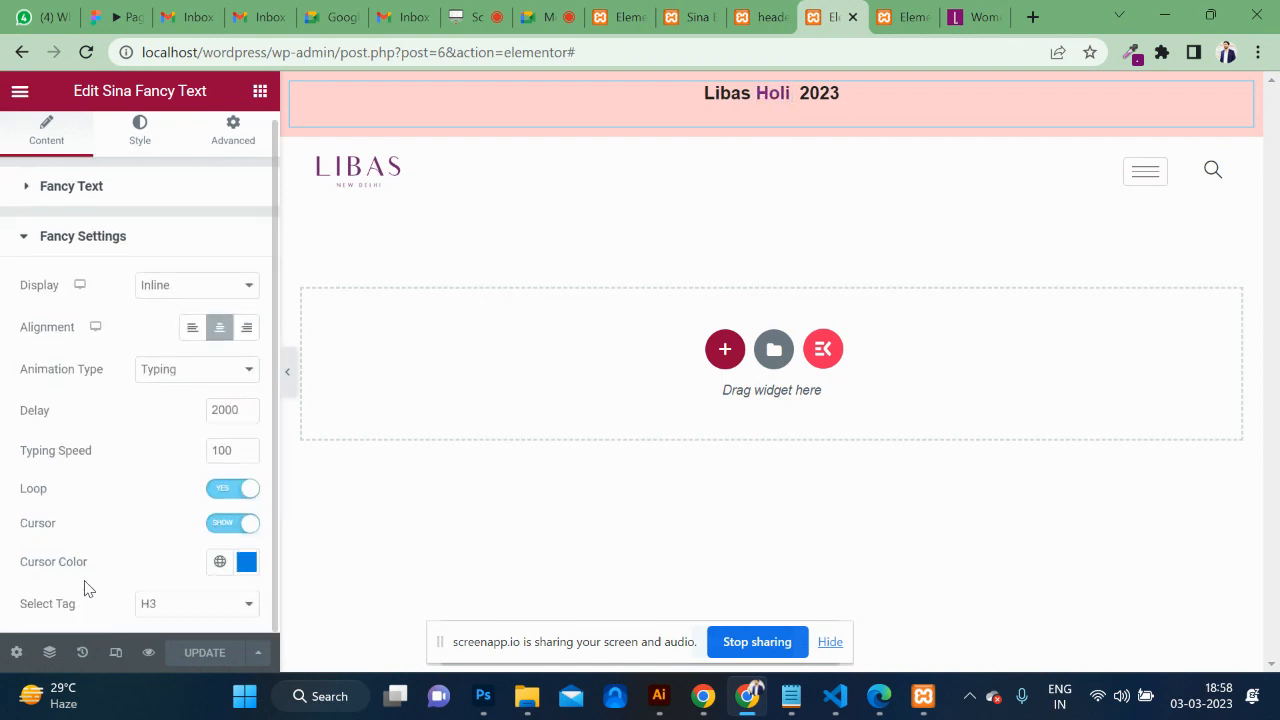
{"action": "left_click", "coordinate": [200, 607]}
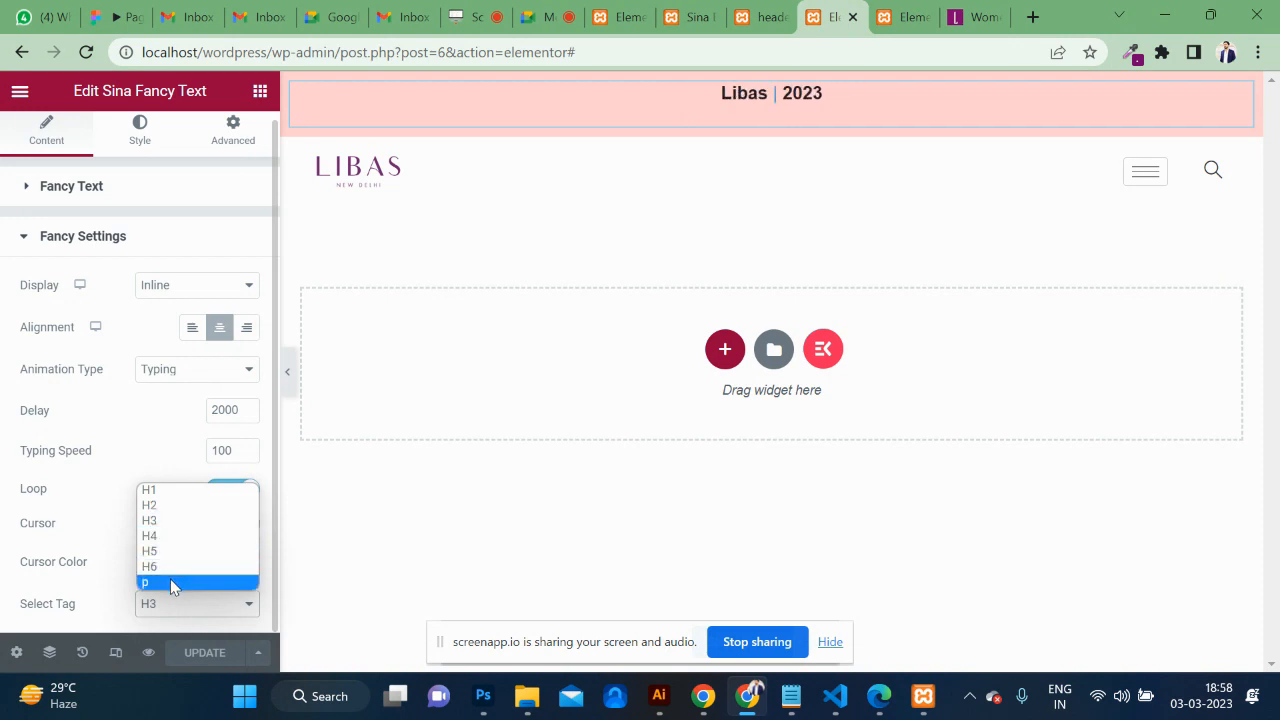
{"action": "left_click", "coordinate": [172, 584]}
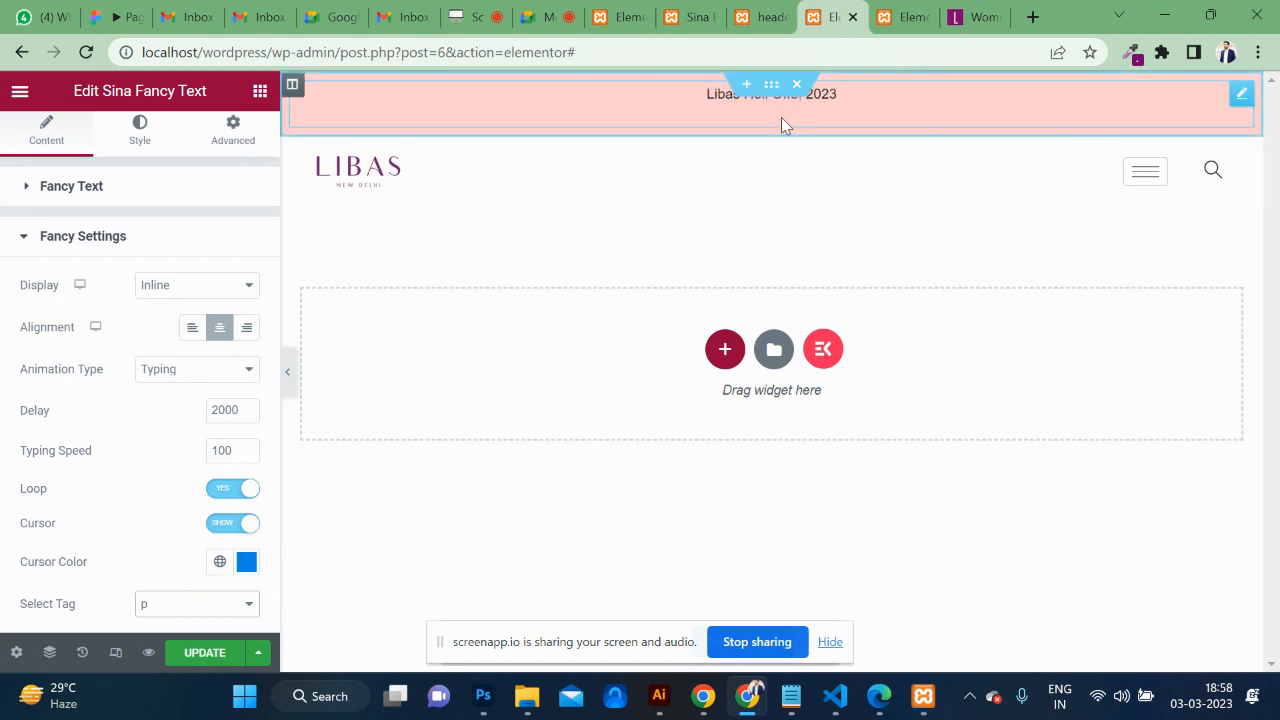
{"action": "left_click", "coordinate": [292, 86]}
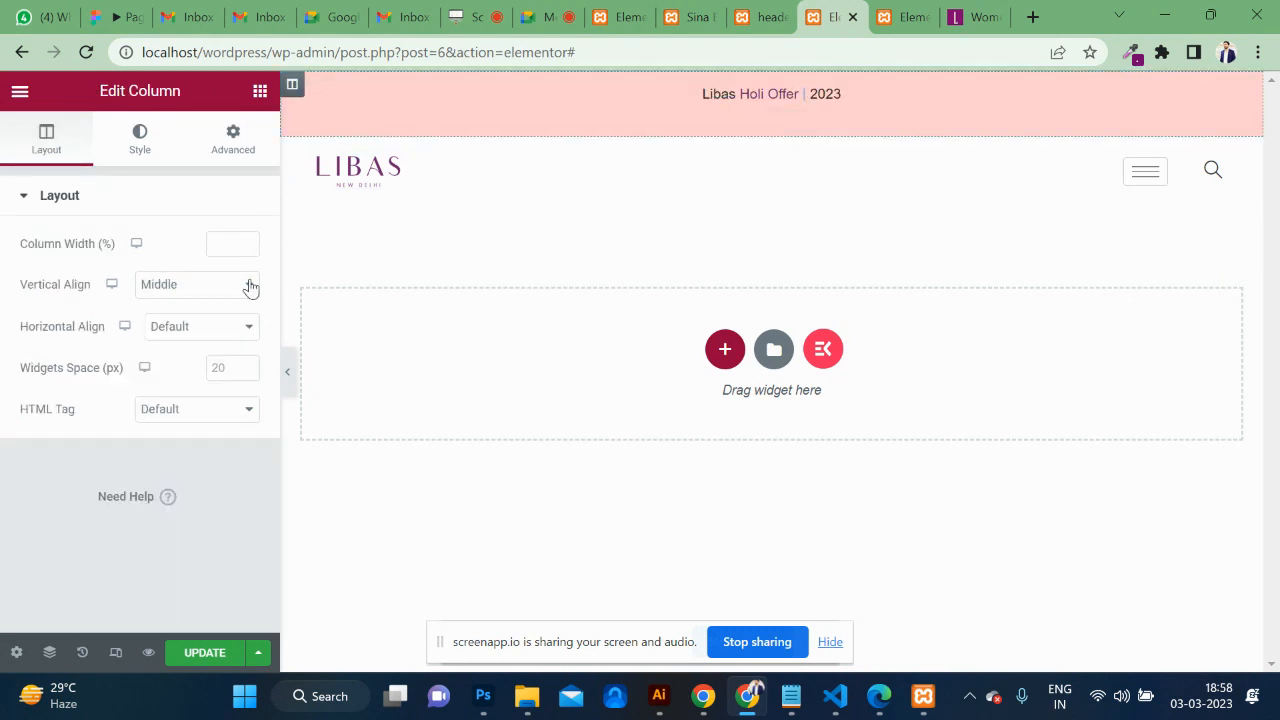
Set the header column's Widgets Space to 1 and recheck the fancy text's Style options.
{"action": "left_click", "coordinate": [247, 365]}
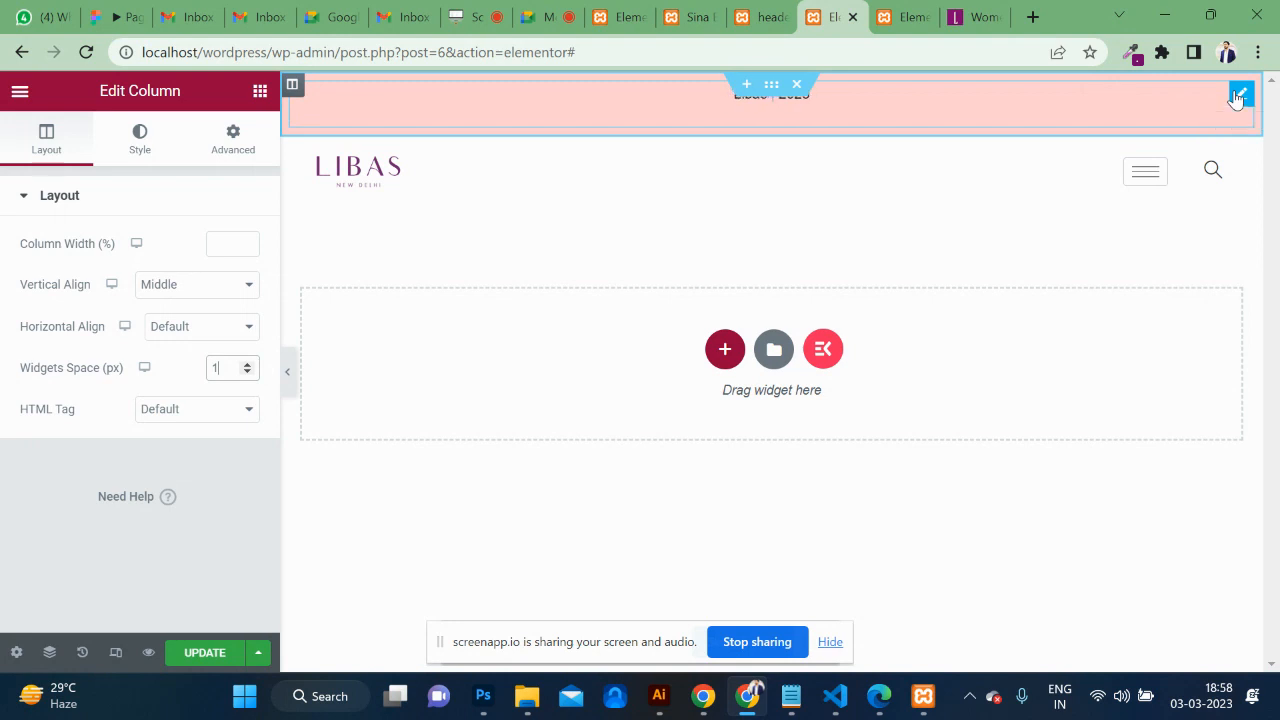
{"action": "left_click", "coordinate": [1240, 94]}
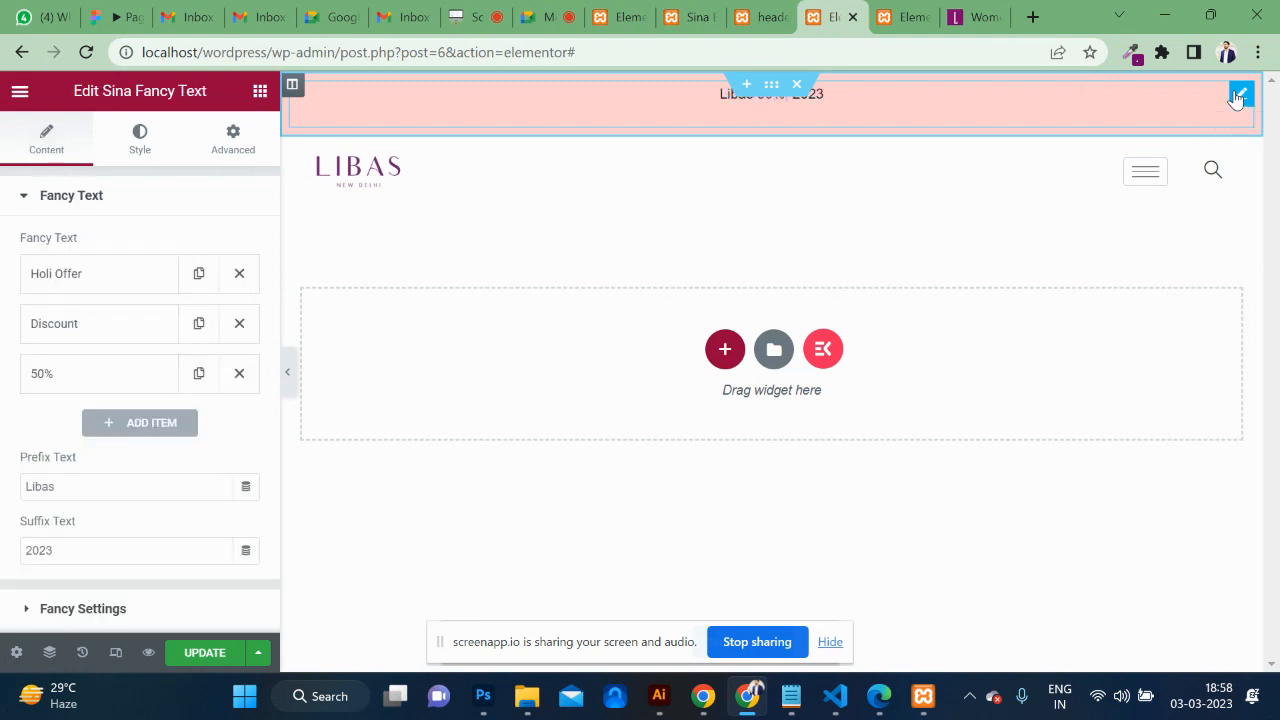
{"action": "left_click", "coordinate": [131, 147]}
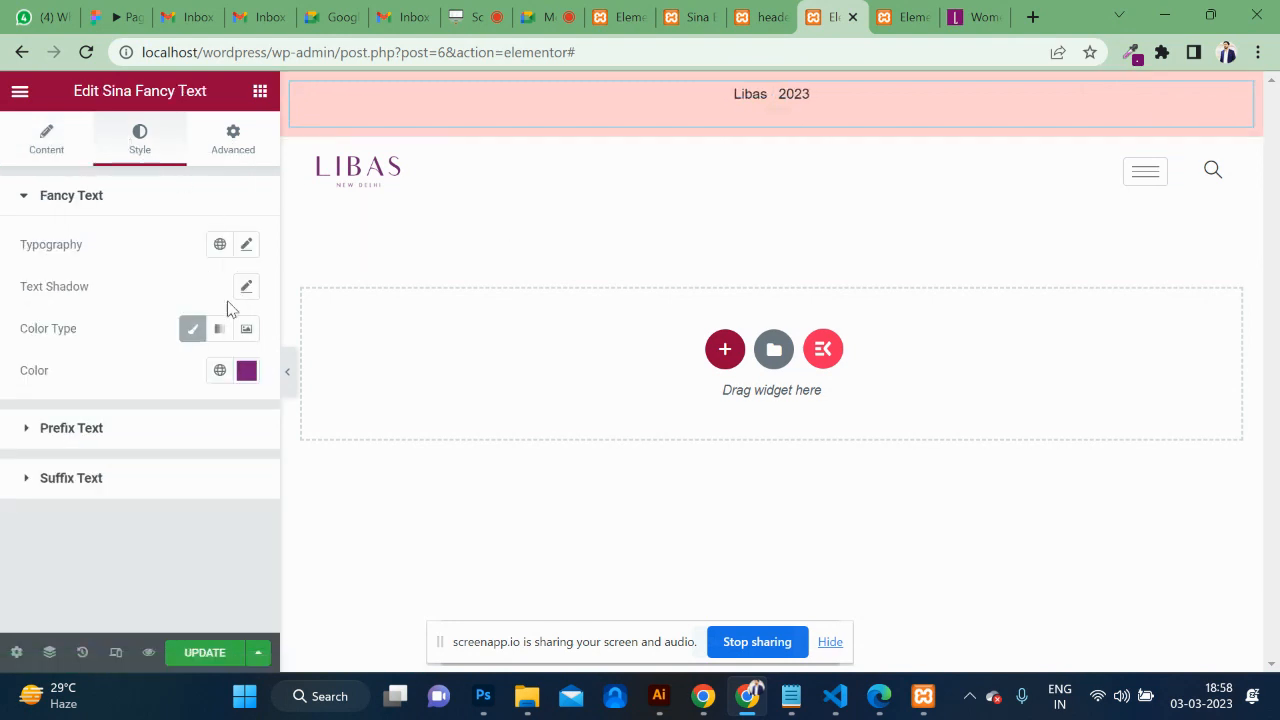
{"action": "left_click", "coordinate": [60, 428]}
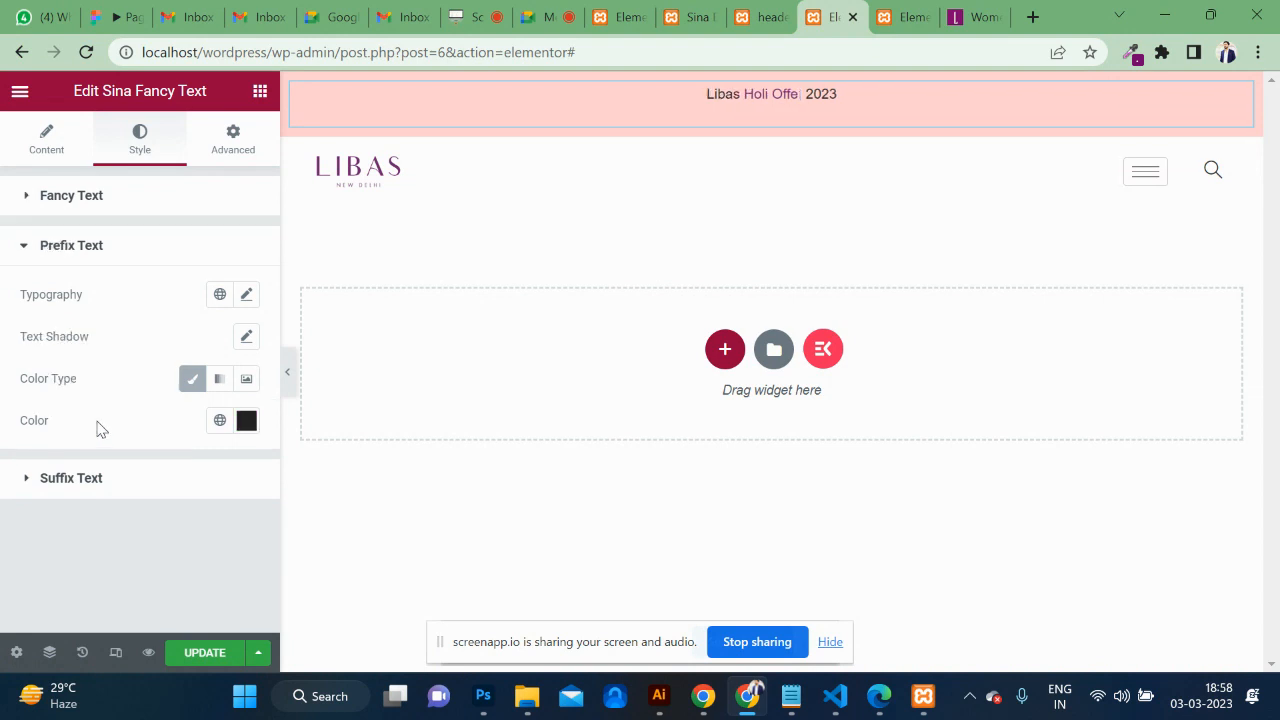
Review the fancy text's Advanced and Custom CSS options, then save the header with UPDATE.
{"action": "left_click", "coordinate": [243, 136]}
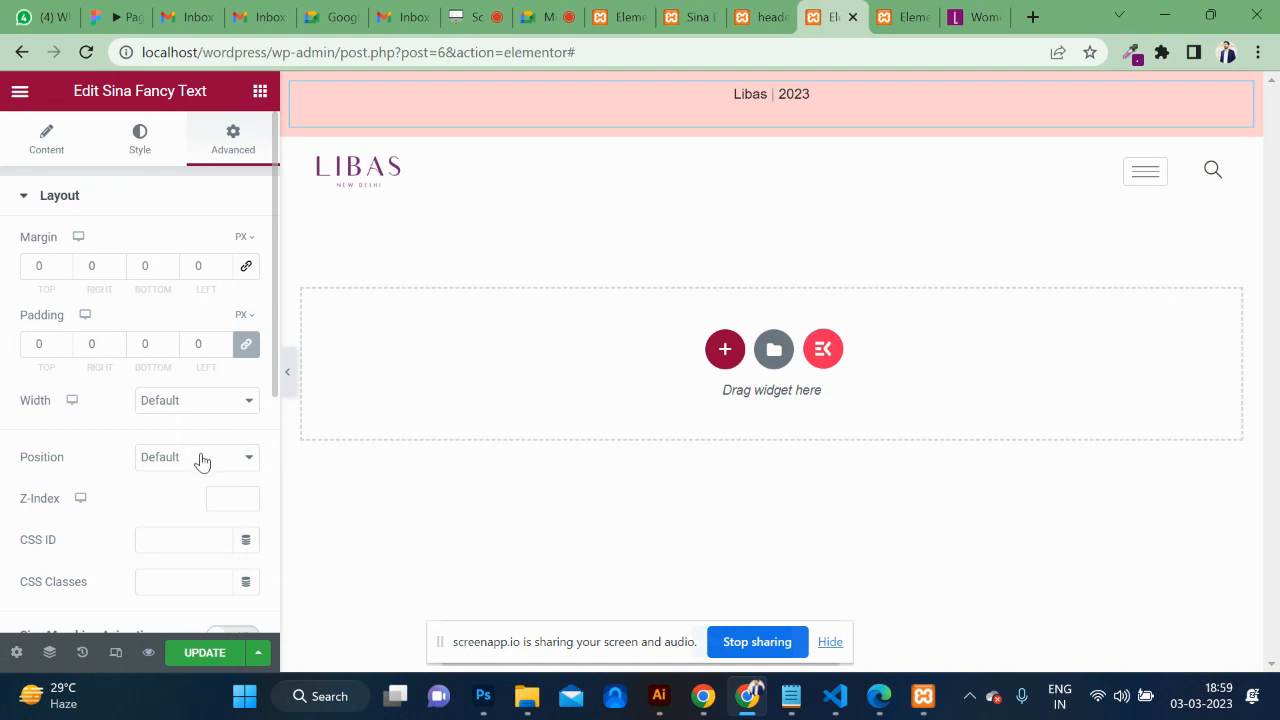
{"action": "scroll", "coordinate": [202, 461], "scroll_direction": "down", "scroll_amount": 3}
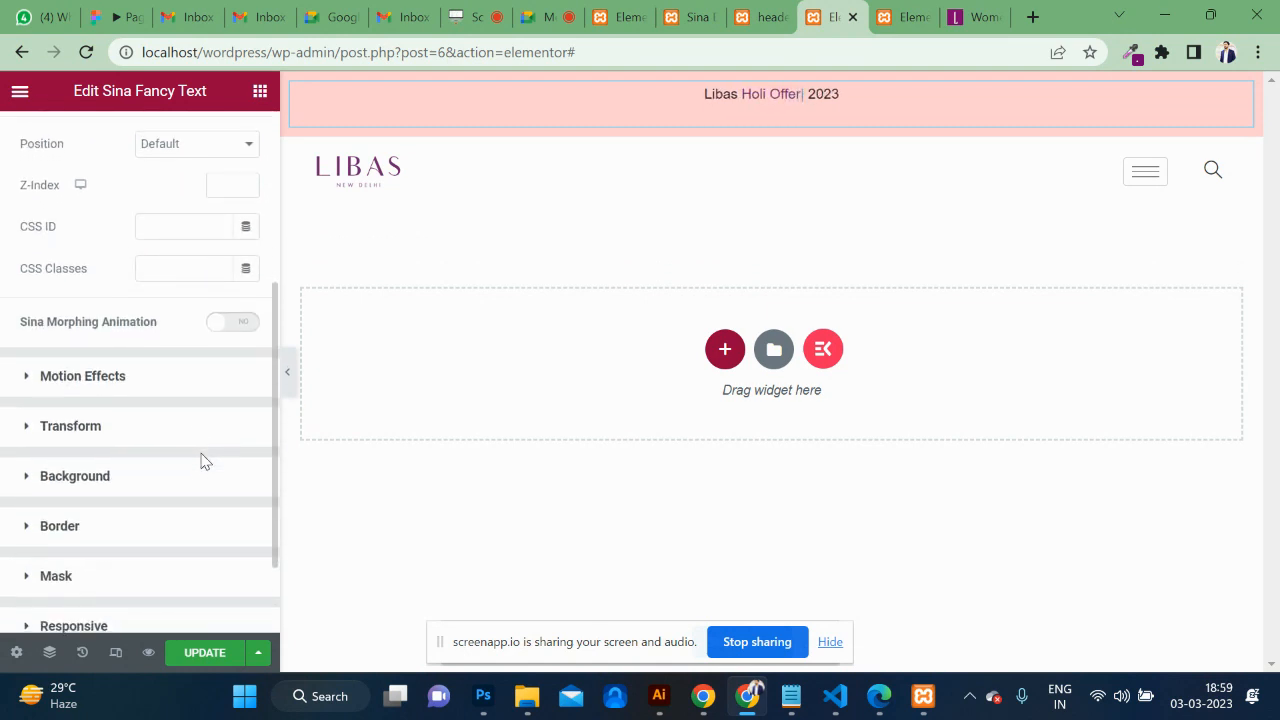
{"action": "scroll", "coordinate": [202, 461], "scroll_direction": "down", "scroll_amount": 1}
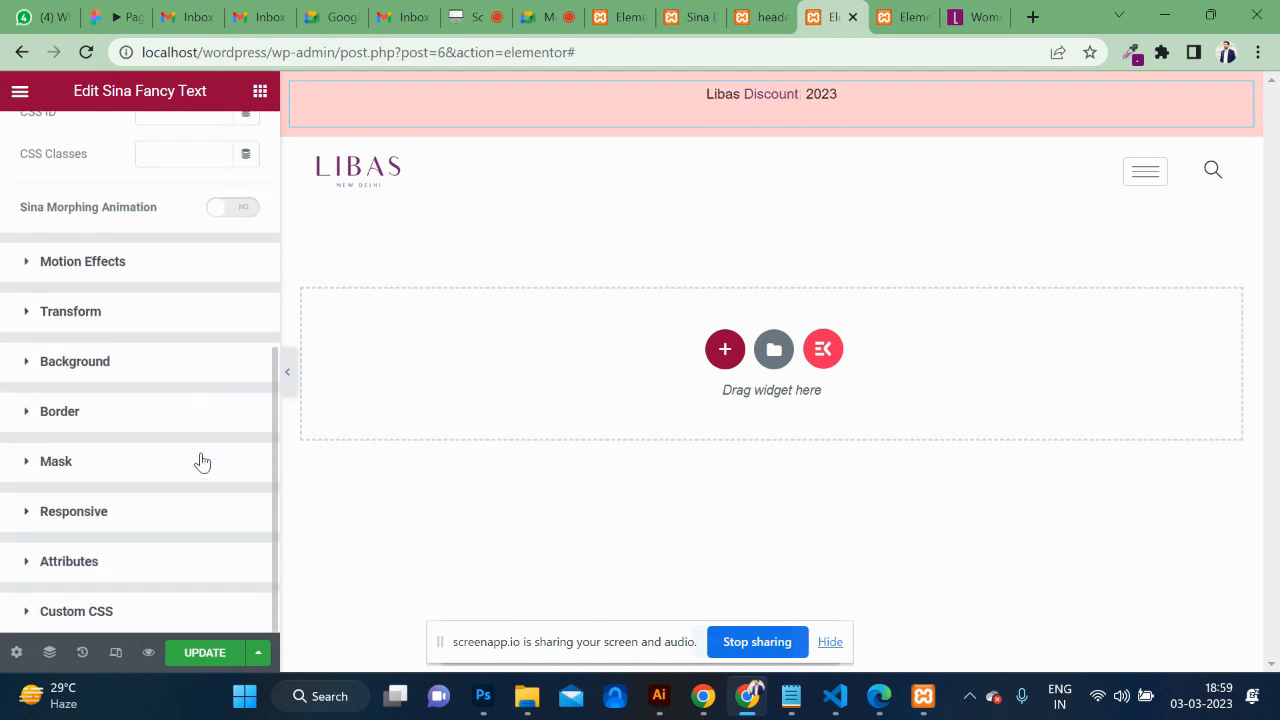
{"action": "left_click", "coordinate": [165, 622]}
{"action": "scroll", "coordinate": [172, 585], "scroll_direction": "down", "scroll_amount": 3}
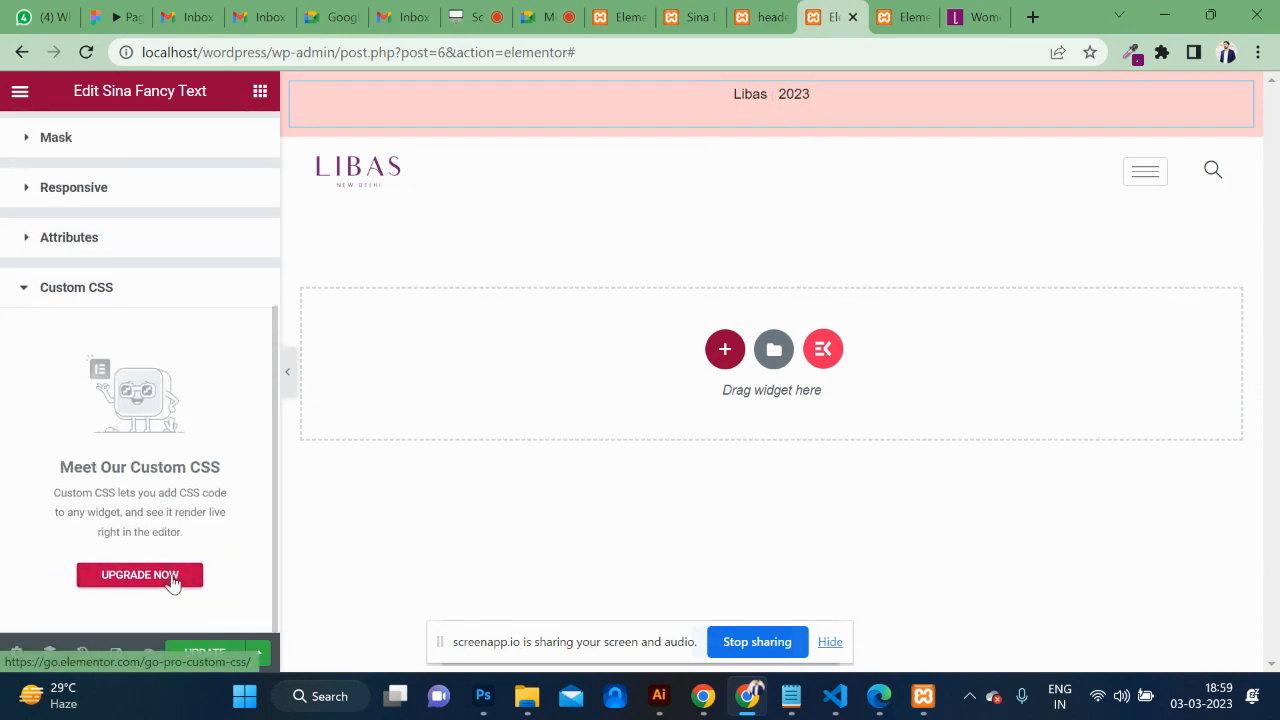
{"action": "left_click", "coordinate": [224, 652]}
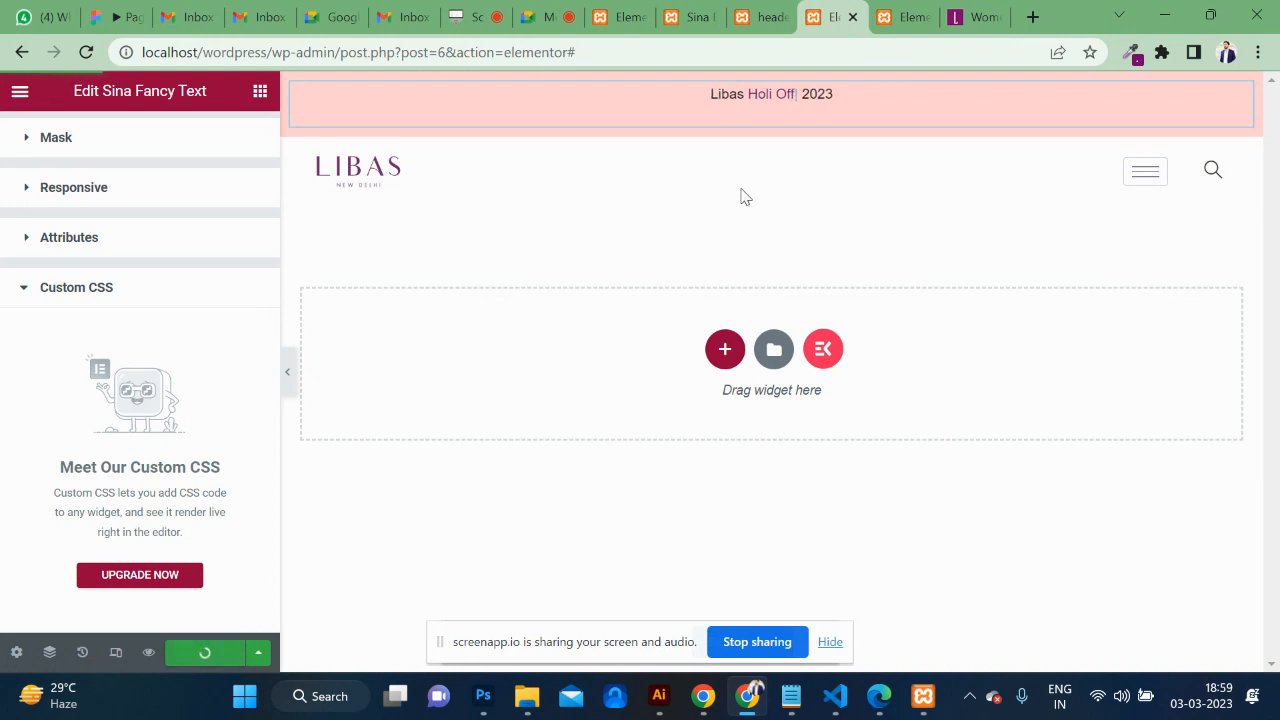
{"action": "left_click", "coordinate": [905, 17]}
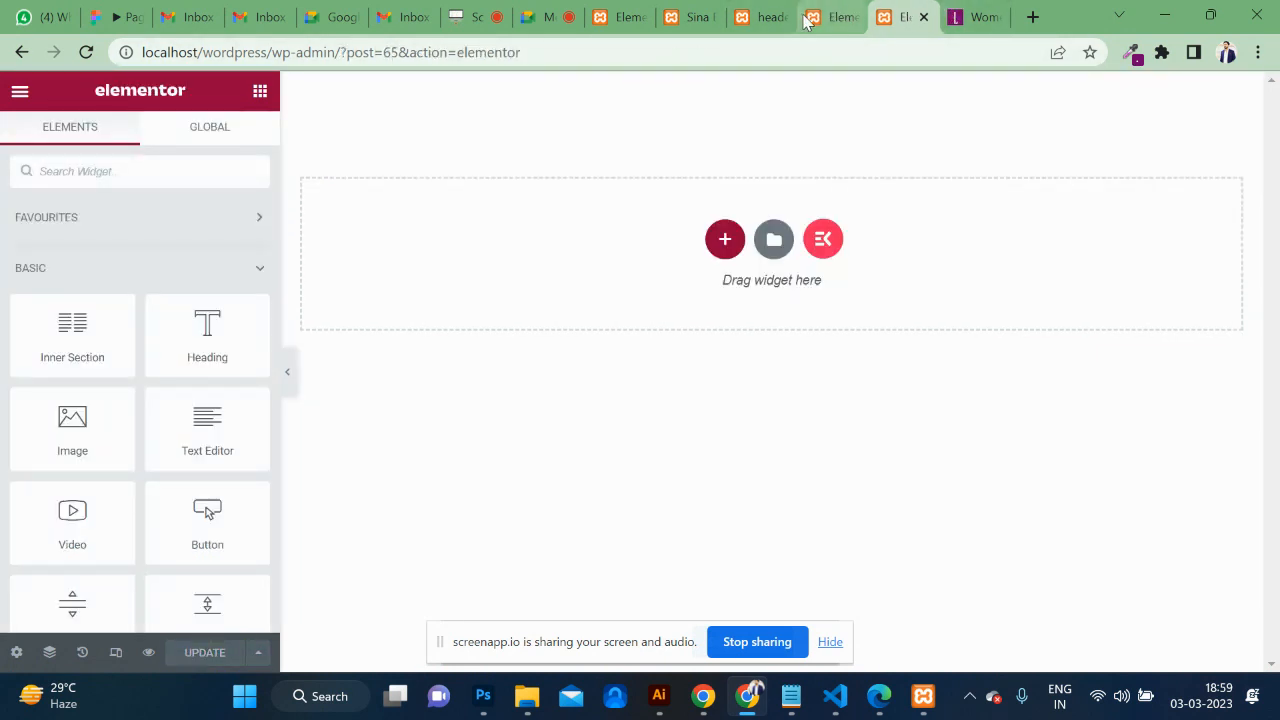
Open the live Libas homepage in a new tab and launch DevTools in responsive view.
{"action": "left_click", "coordinate": [690, 18]}
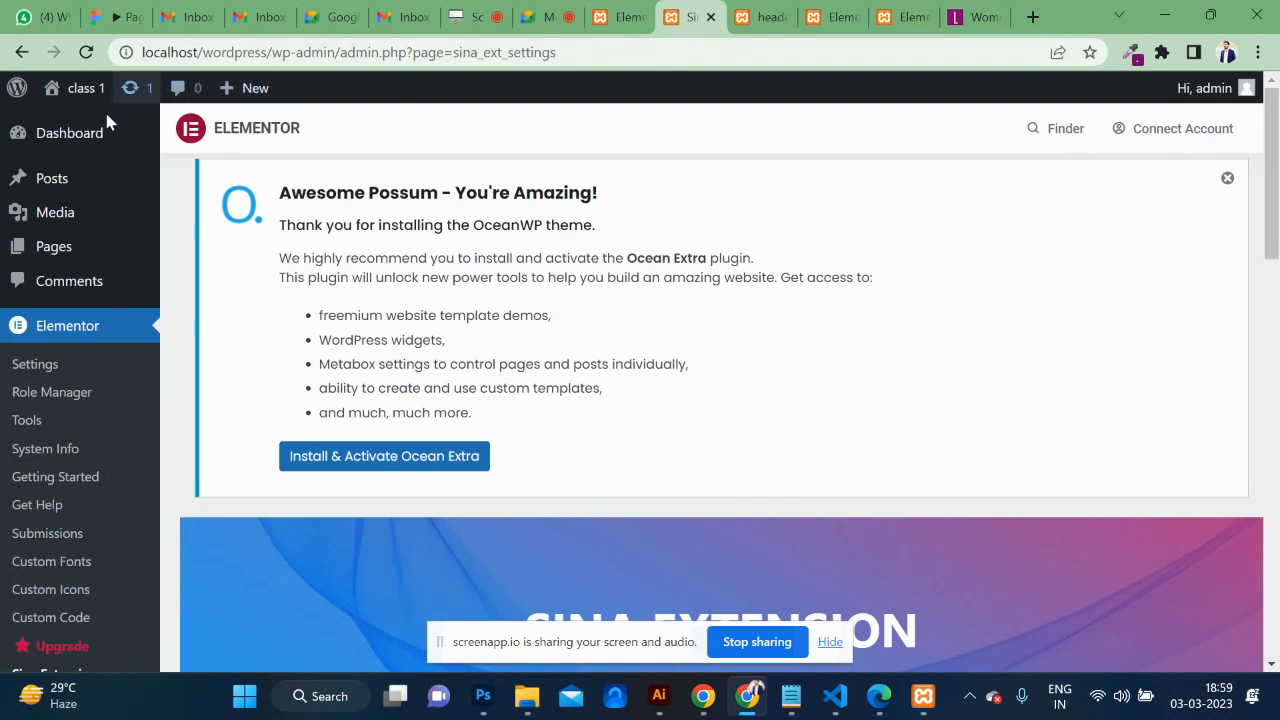
{"action": "mouse_move", "coordinate": [83, 94]}
{"action": "middle_click", "coordinate": [84, 125]}
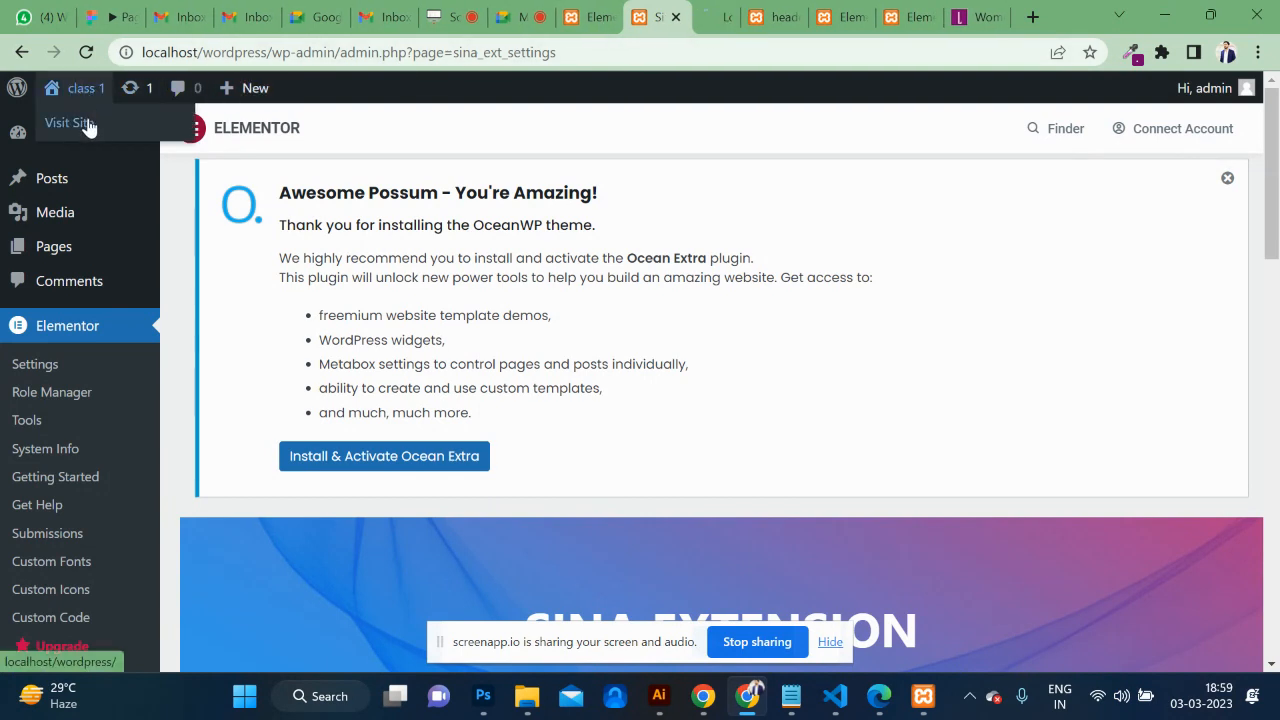
{"action": "left_click", "coordinate": [722, 15]}
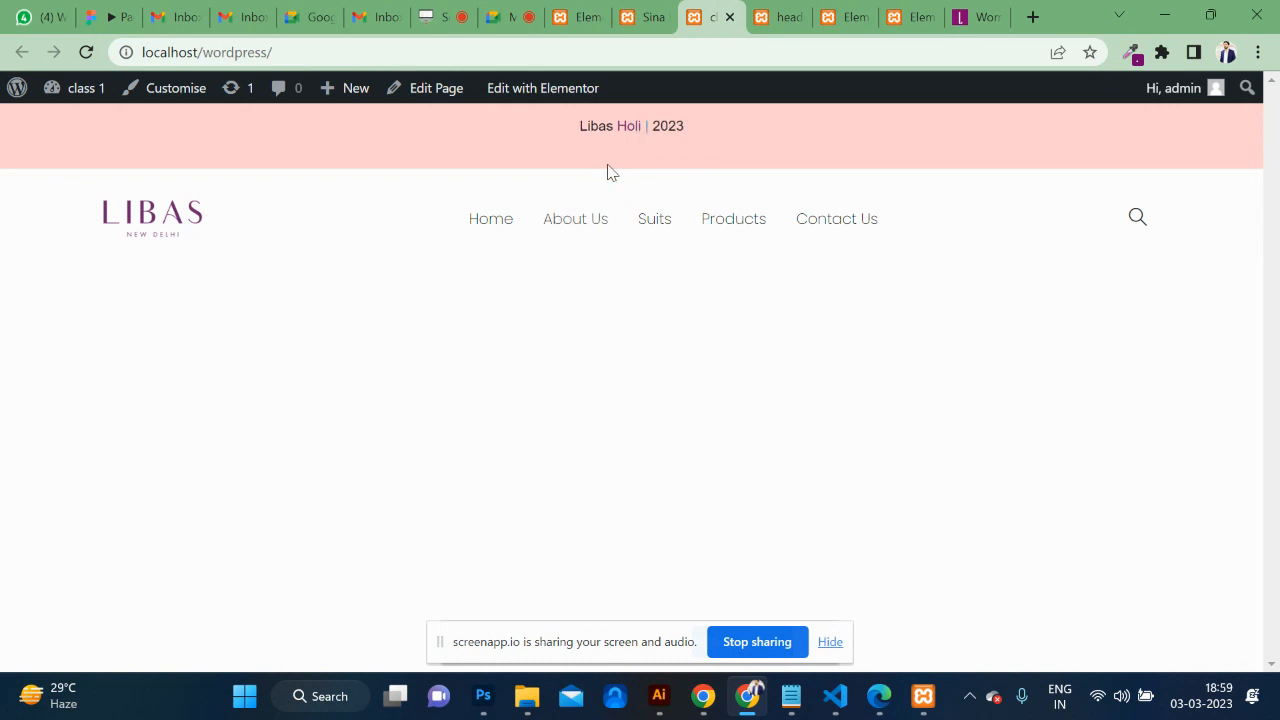
{"action": "key", "text": "ctrl+shift+i"}
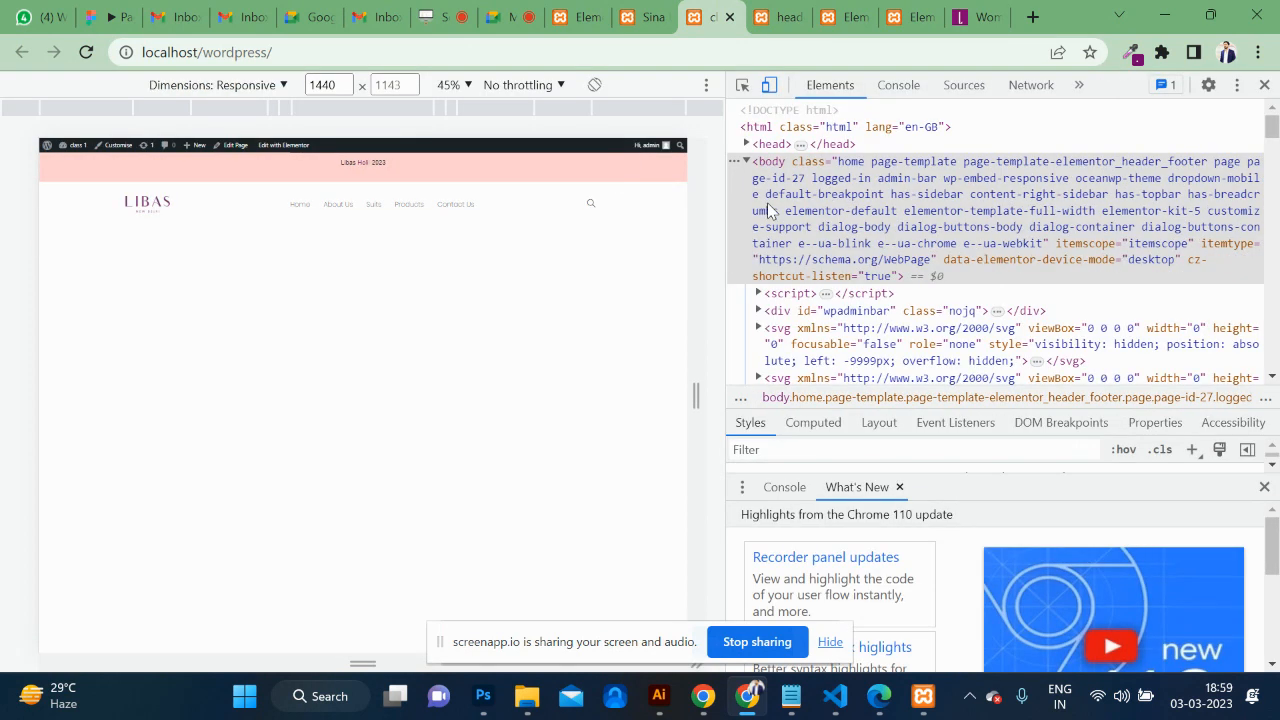
Inspect the pink header section and its fancy-text p element, closing the Console drawer.
{"action": "left_click", "coordinate": [743, 86]}
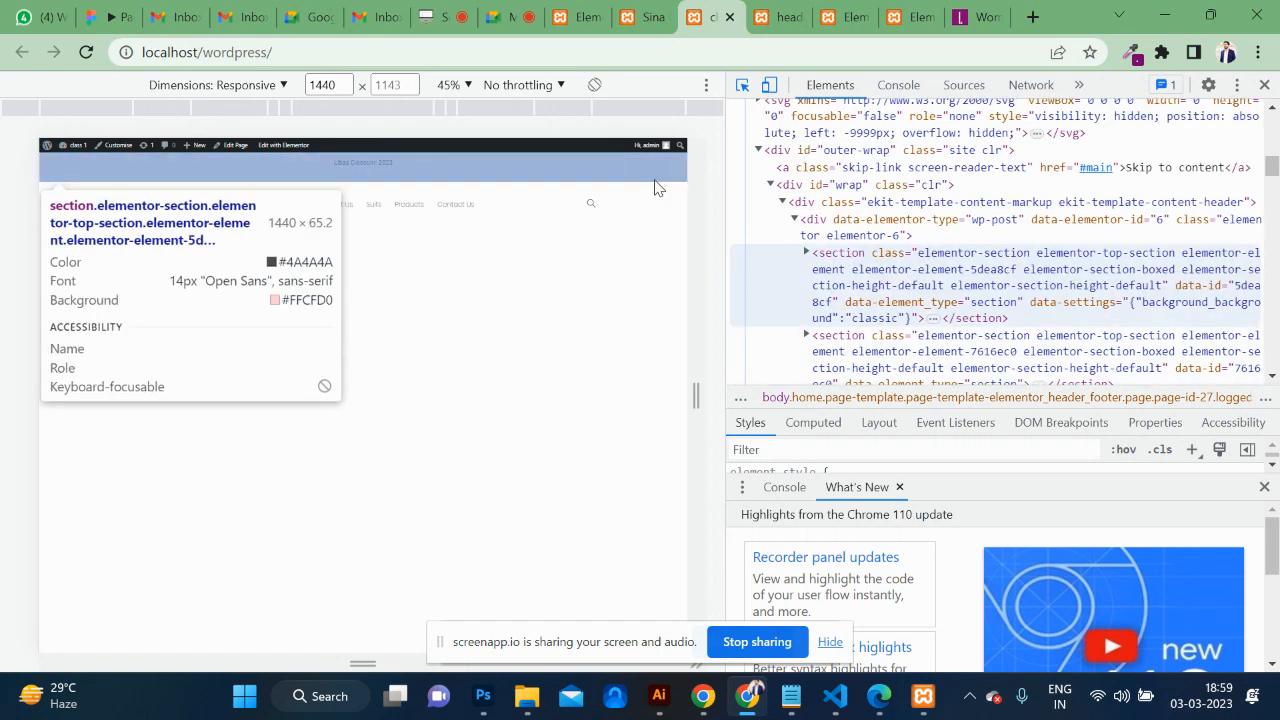
{"action": "left_click", "coordinate": [655, 177]}
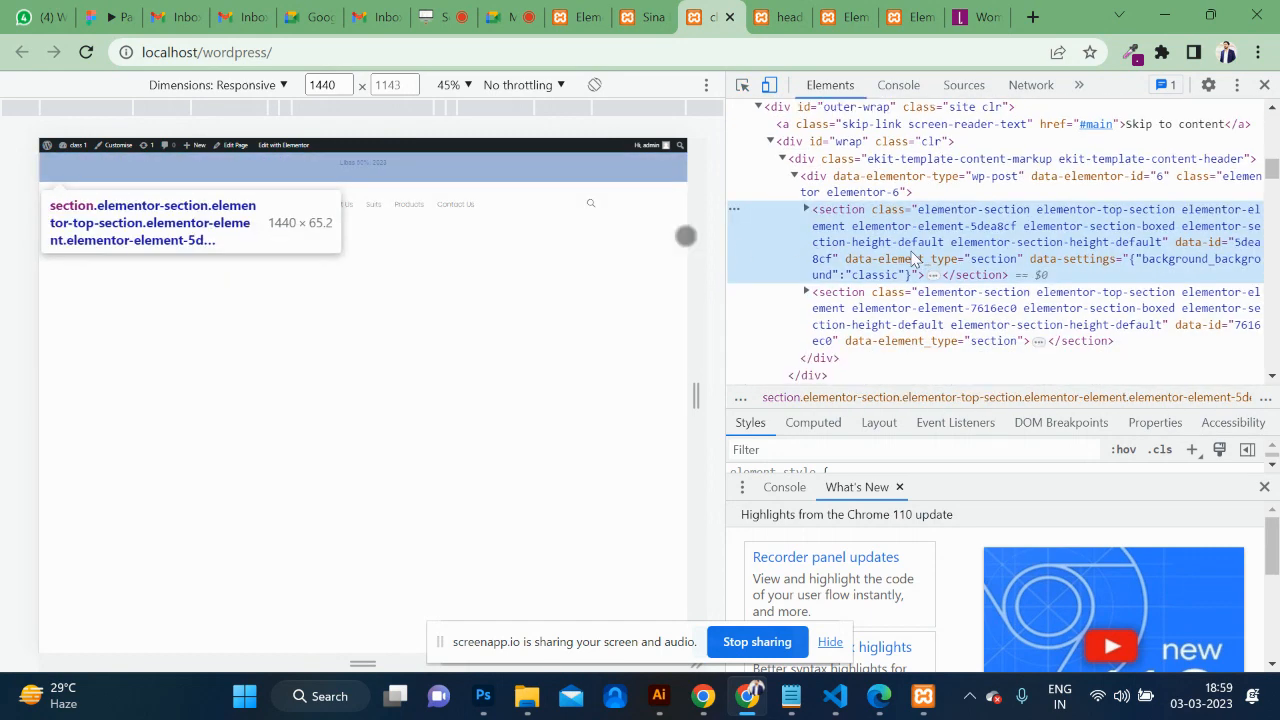
{"action": "left_click", "coordinate": [743, 86]}
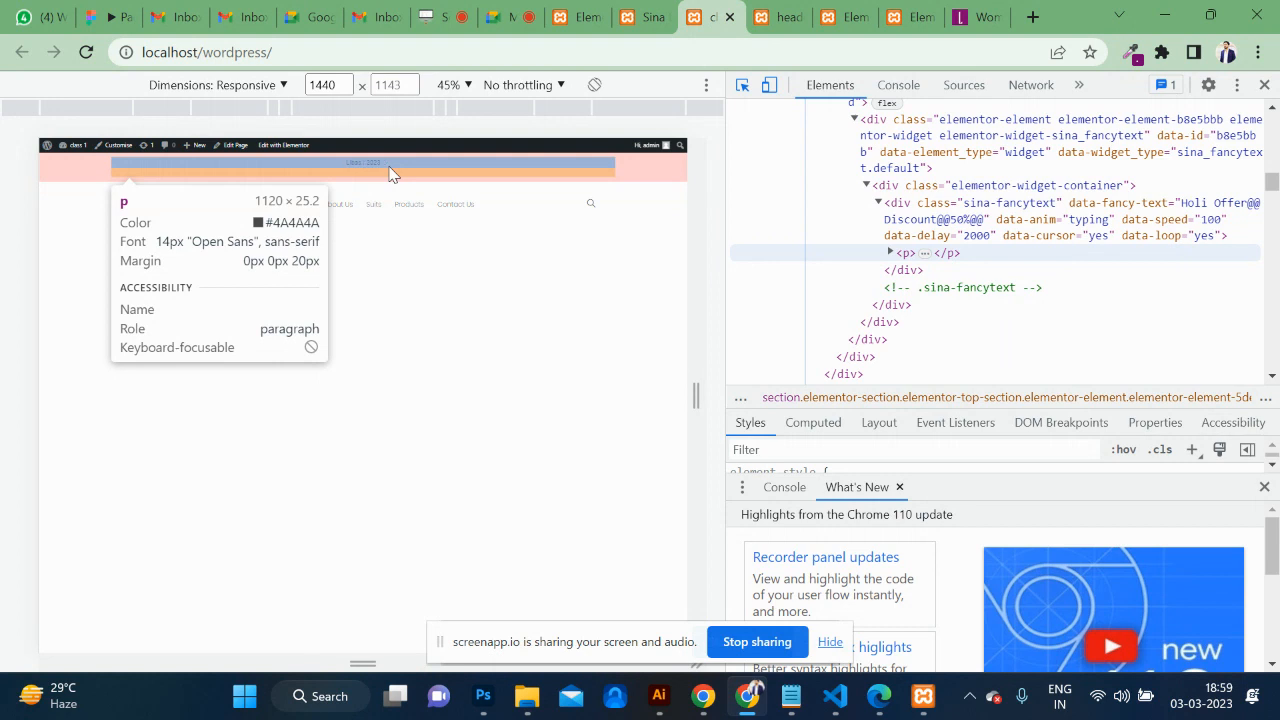
{"action": "left_click", "coordinate": [390, 174]}
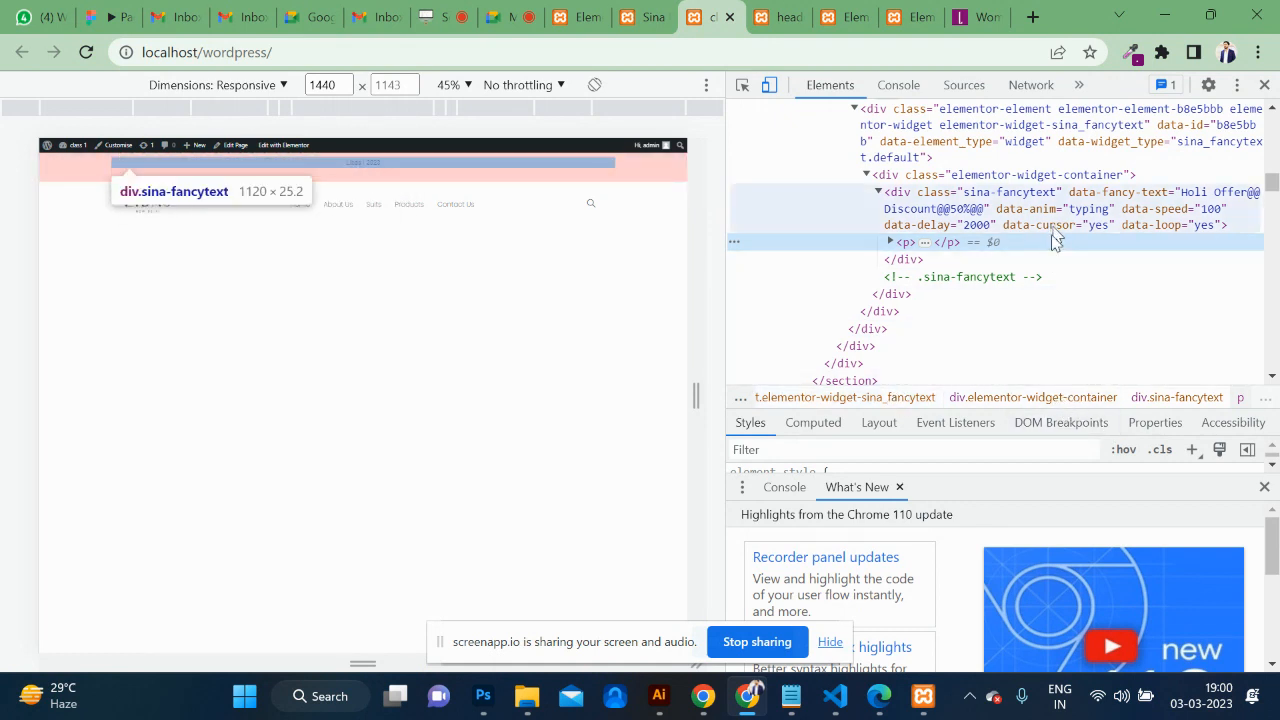
{"action": "left_click", "coordinate": [1264, 486]}
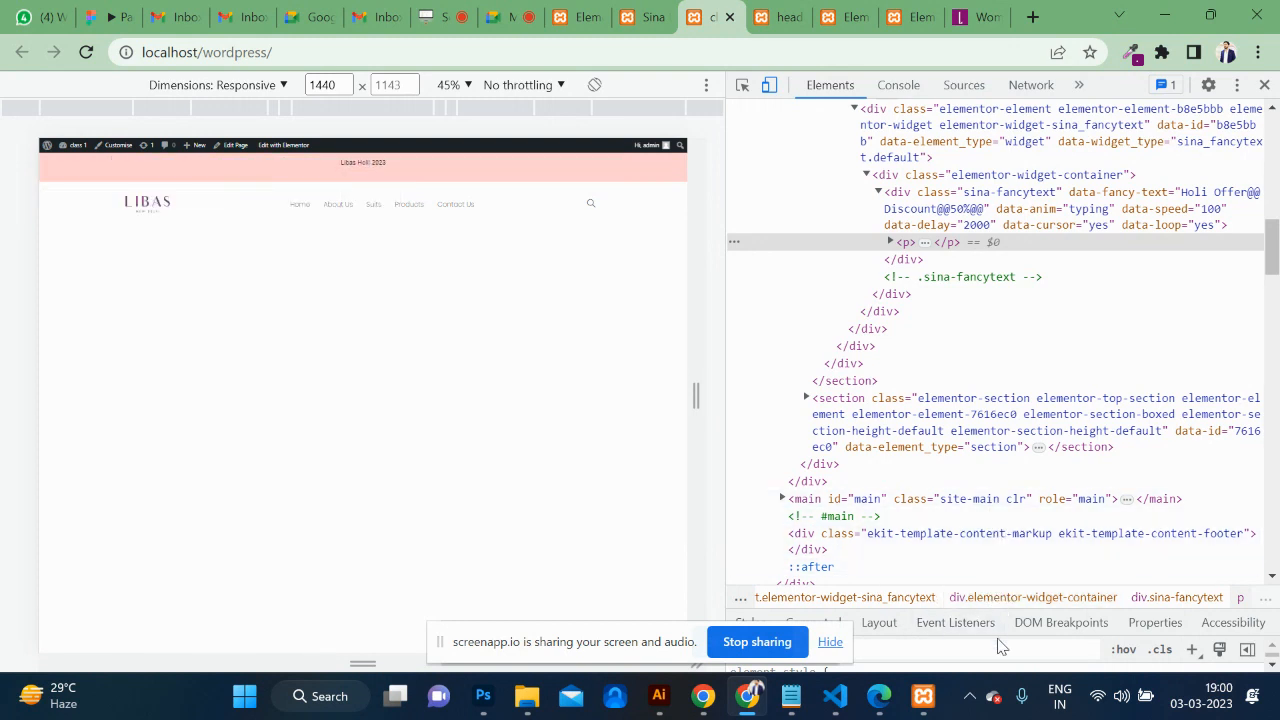
Disable the p element's 'margin: 0 0 20px' rule and inspect the sina-fancytext wrapper's class.
{"action": "left_click_drag", "start_coordinate": [990, 597], "coordinate": [1006, 452]}
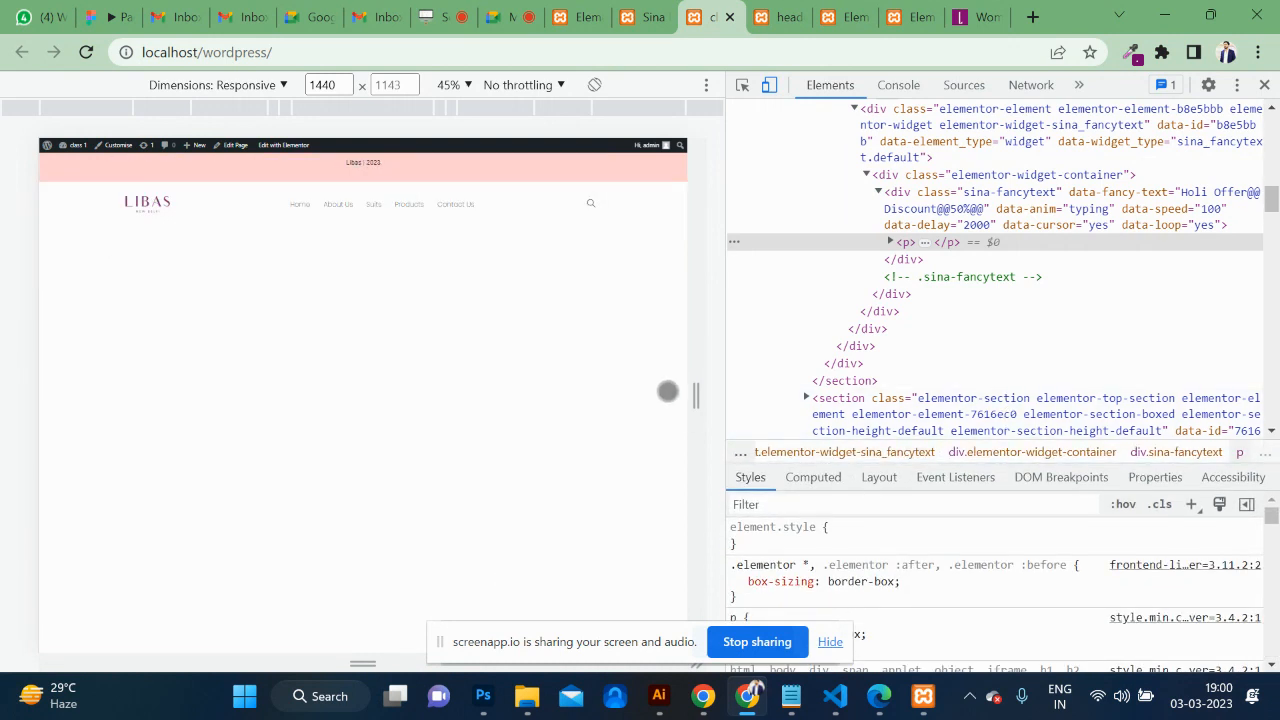
{"action": "scroll", "coordinate": [1100, 586], "scroll_direction": "down", "scroll_amount": 1}
{"action": "scroll", "coordinate": [862, 587], "scroll_direction": "down", "scroll_amount": 1}
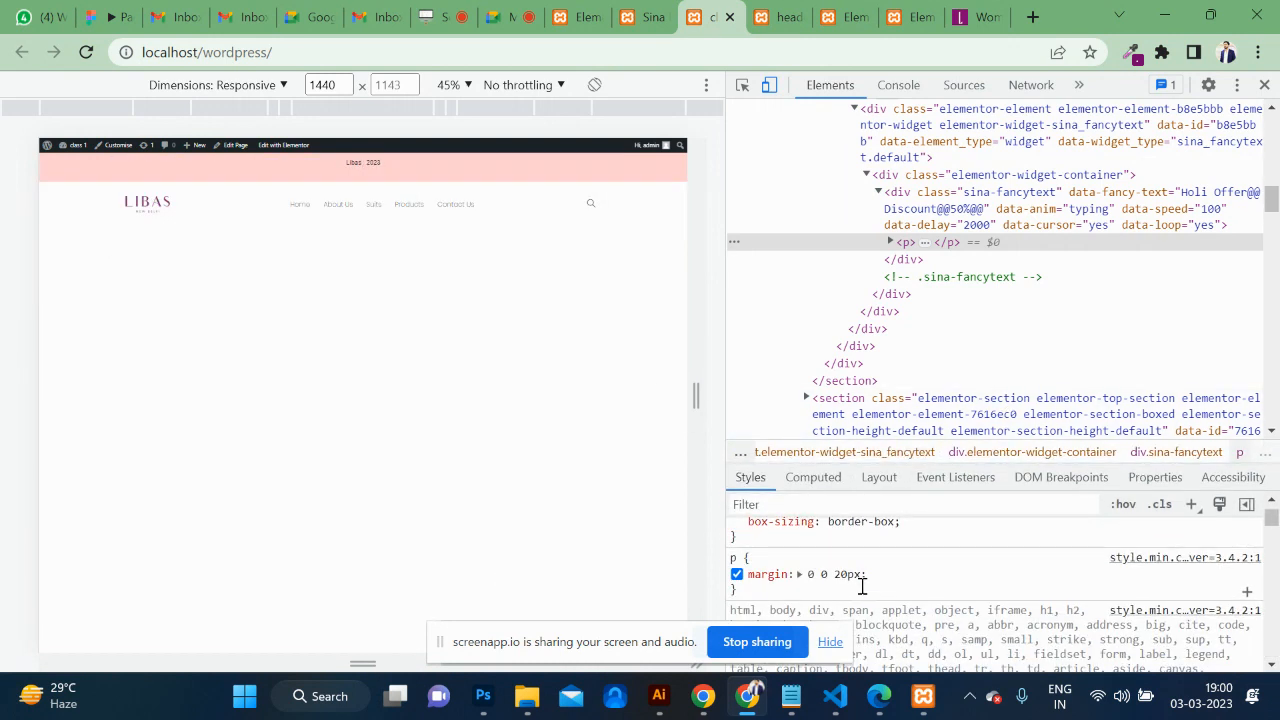
{"action": "left_click", "coordinate": [737, 575]}
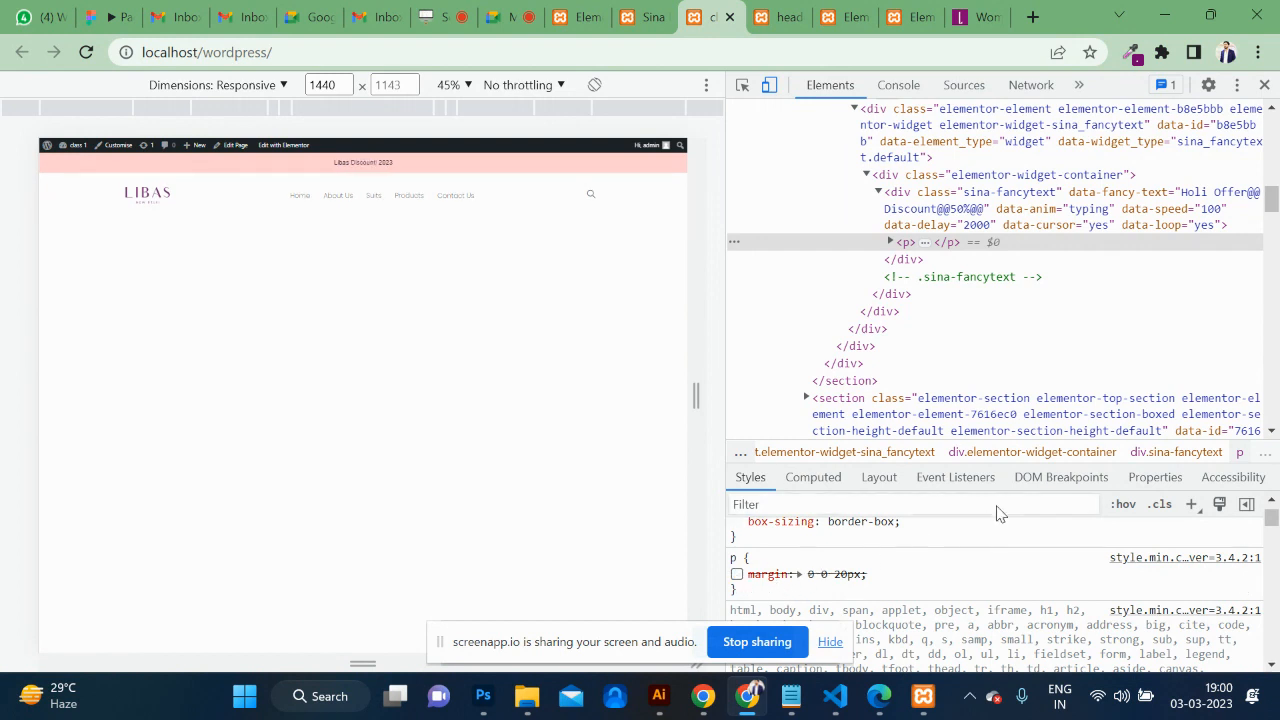
{"action": "left_click", "coordinate": [952, 212]}
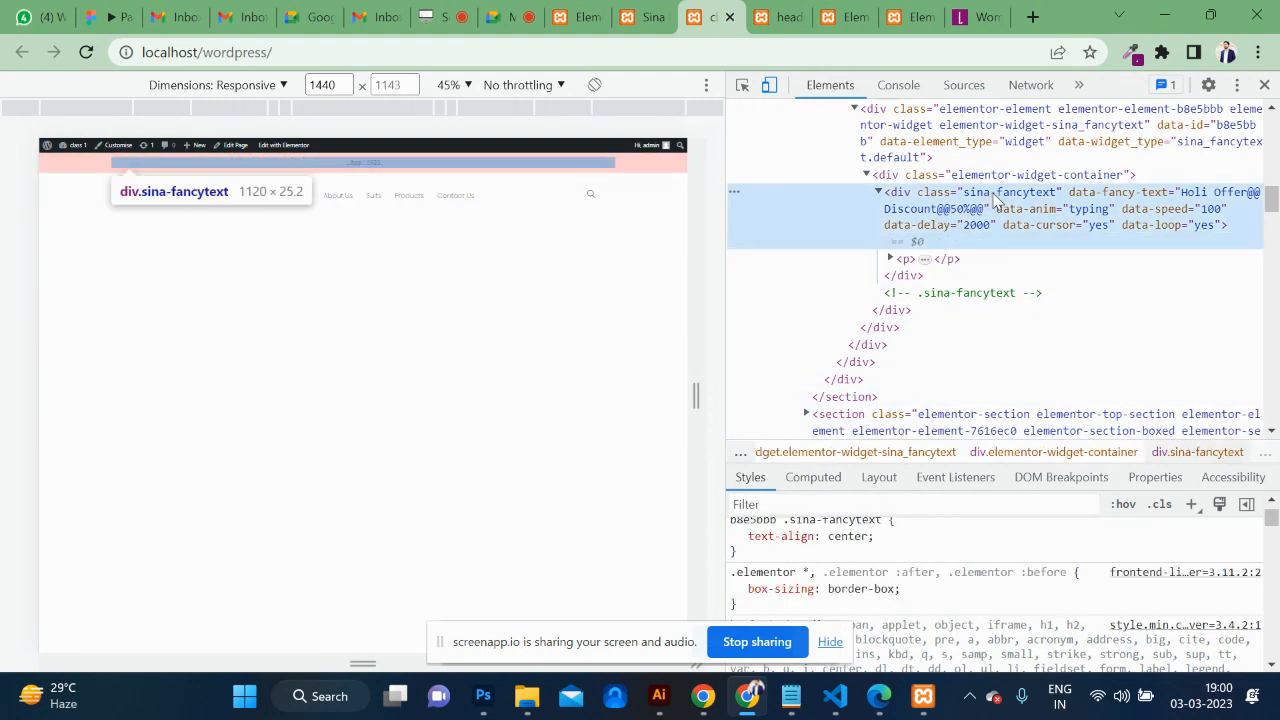
{"action": "double_click", "coordinate": [995, 197]}
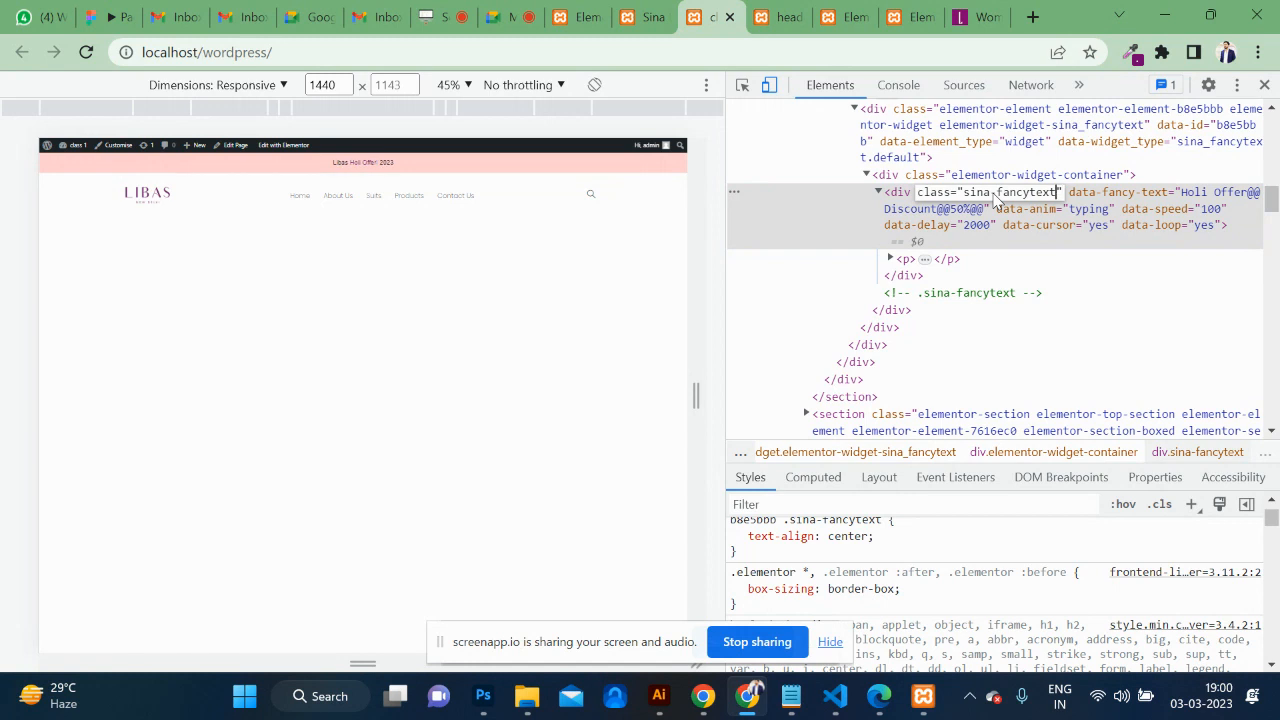
{"action": "key", "text": "shift+Left"}
{"action": "key", "text": "shift+Left"}
{"action": "key", "text": "shift+Left"}
{"action": "key", "text": "shift+Left"}
{"action": "key", "text": "shift+Left"}
{"action": "key", "text": "shift+Left"}
{"action": "key", "text": "shift+Left"}
{"action": "key", "text": "shift+Left"}
{"action": "key", "text": "shift+Left"}
{"action": "key", "text": "shift+Left"}
{"action": "key", "text": "shift+Left"}
{"action": "key", "text": "shift+Left"}
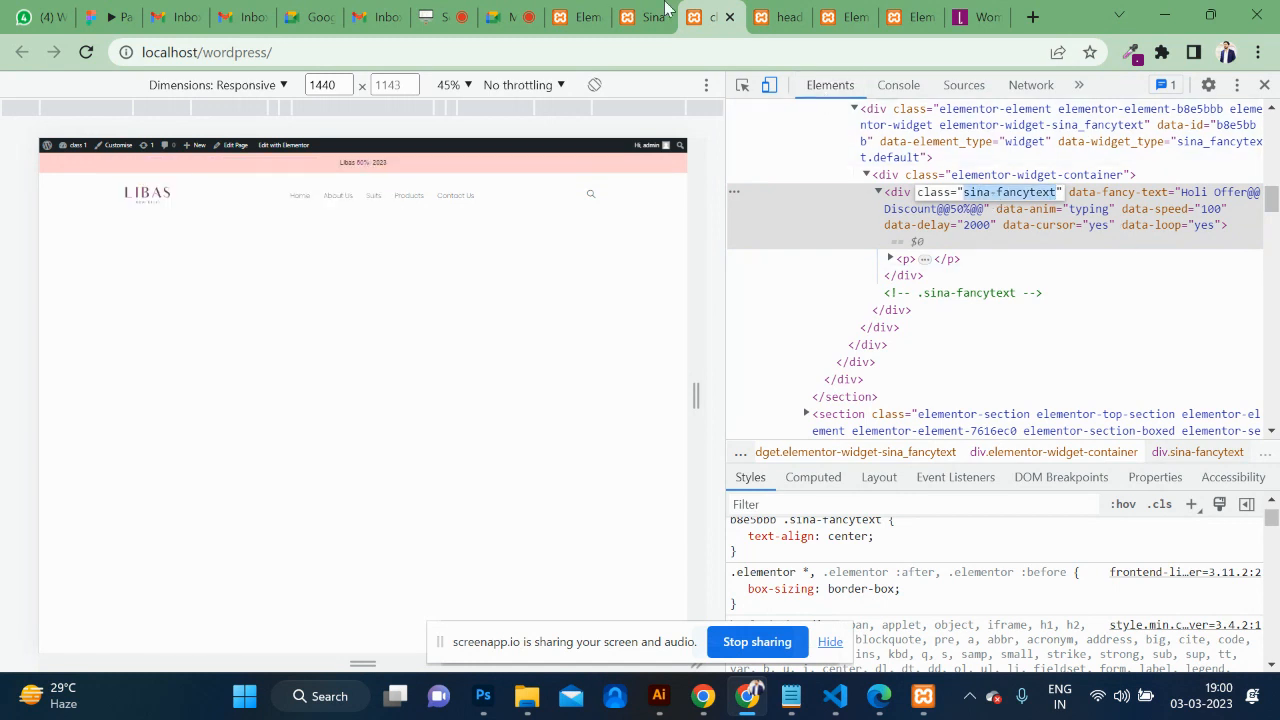
{"action": "left_click", "coordinate": [607, 10]}
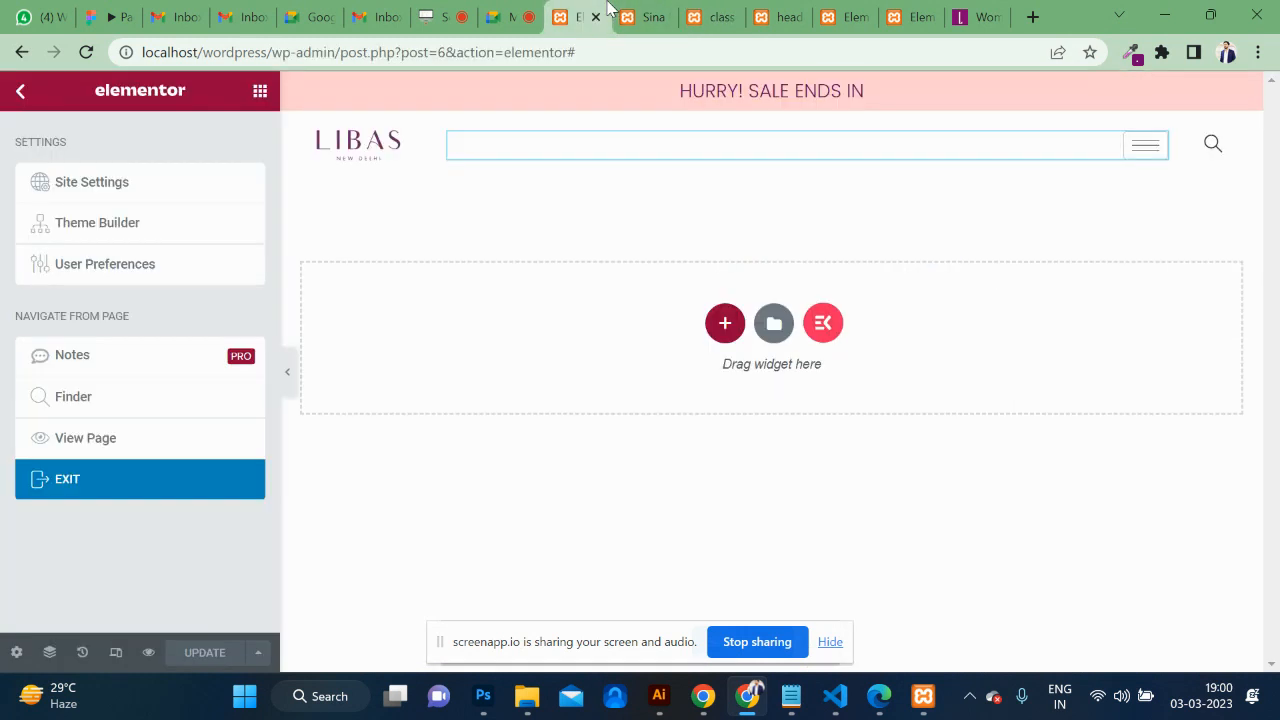
Add p{margin:0 !important;} in the Customizer's Additional CSS and publish it.
{"action": "left_click", "coordinate": [668, 16]}
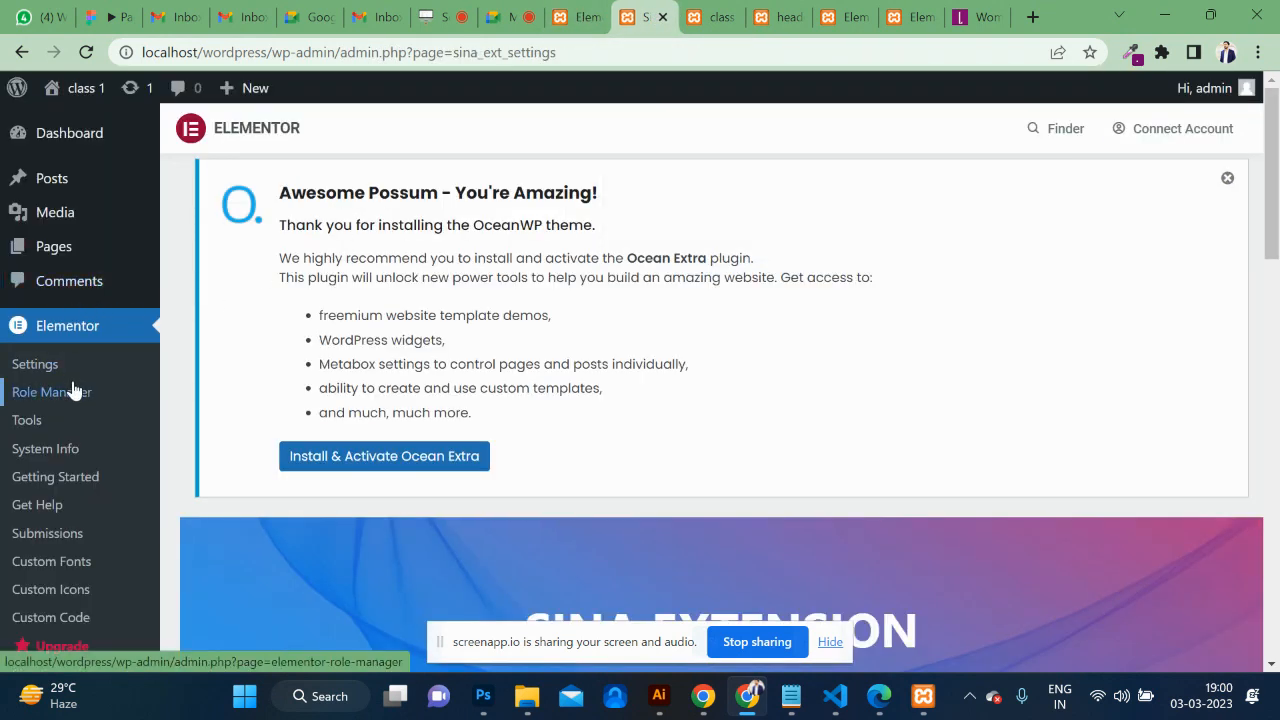
{"action": "scroll", "coordinate": [72, 390], "scroll_direction": "down", "scroll_amount": 4}
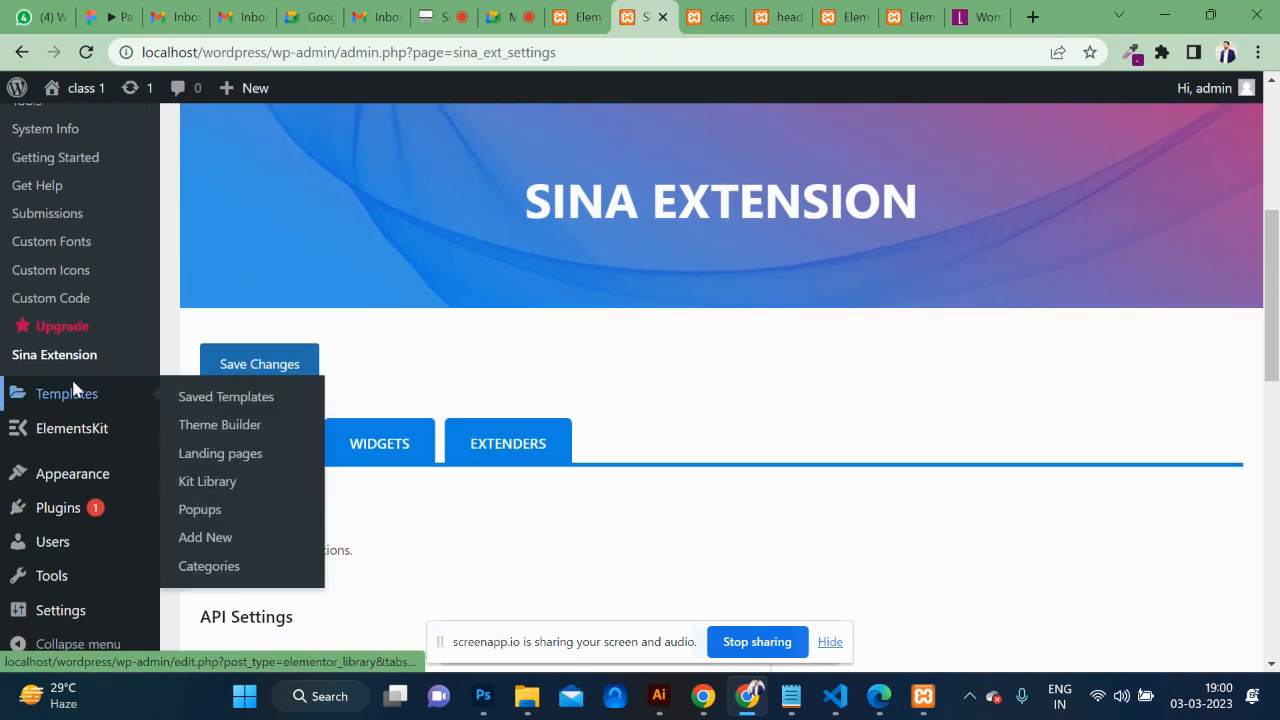
{"action": "right_click", "coordinate": [72, 384]}
{"action": "left_click", "coordinate": [42, 488]}
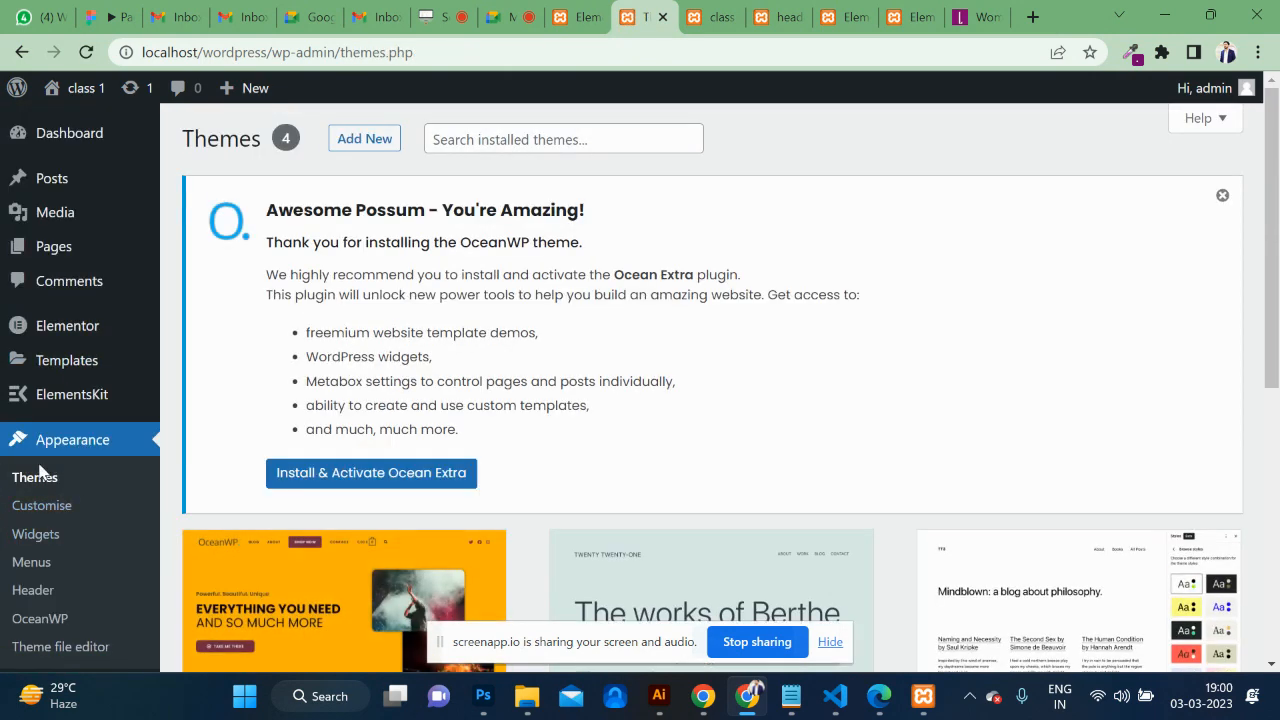
{"action": "left_click", "coordinate": [47, 509]}
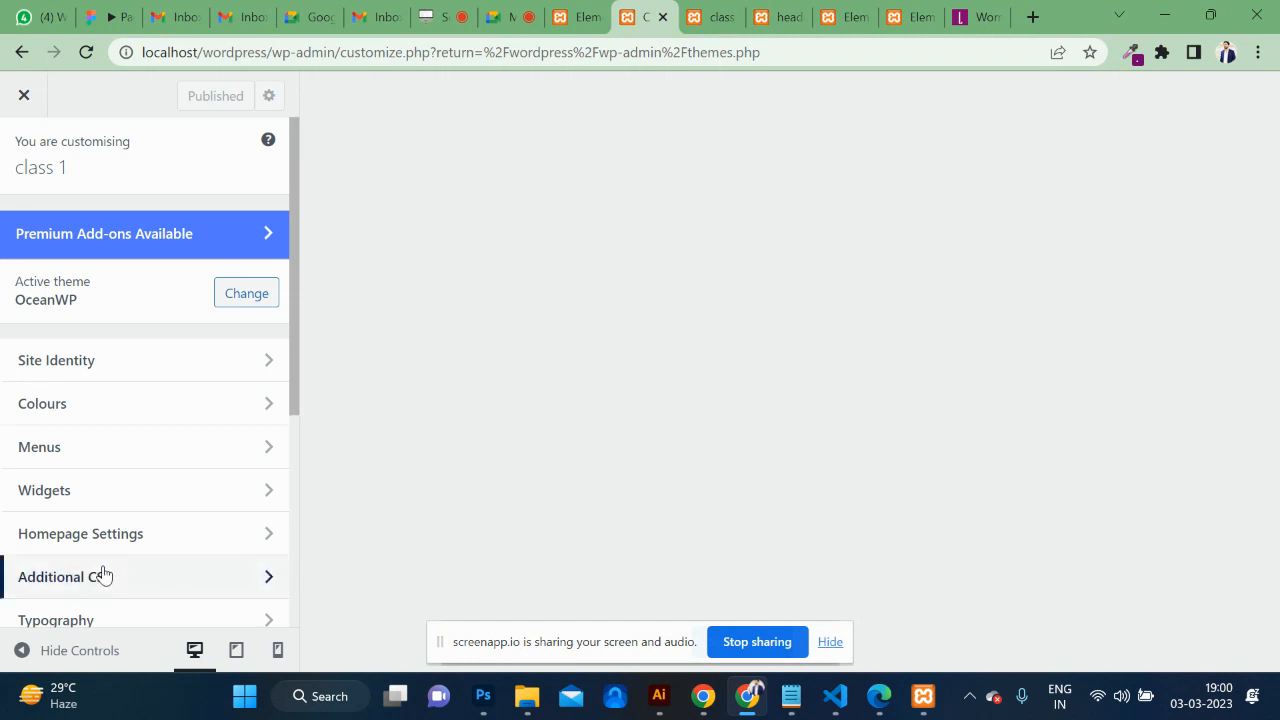
{"action": "left_click", "coordinate": [150, 580]}
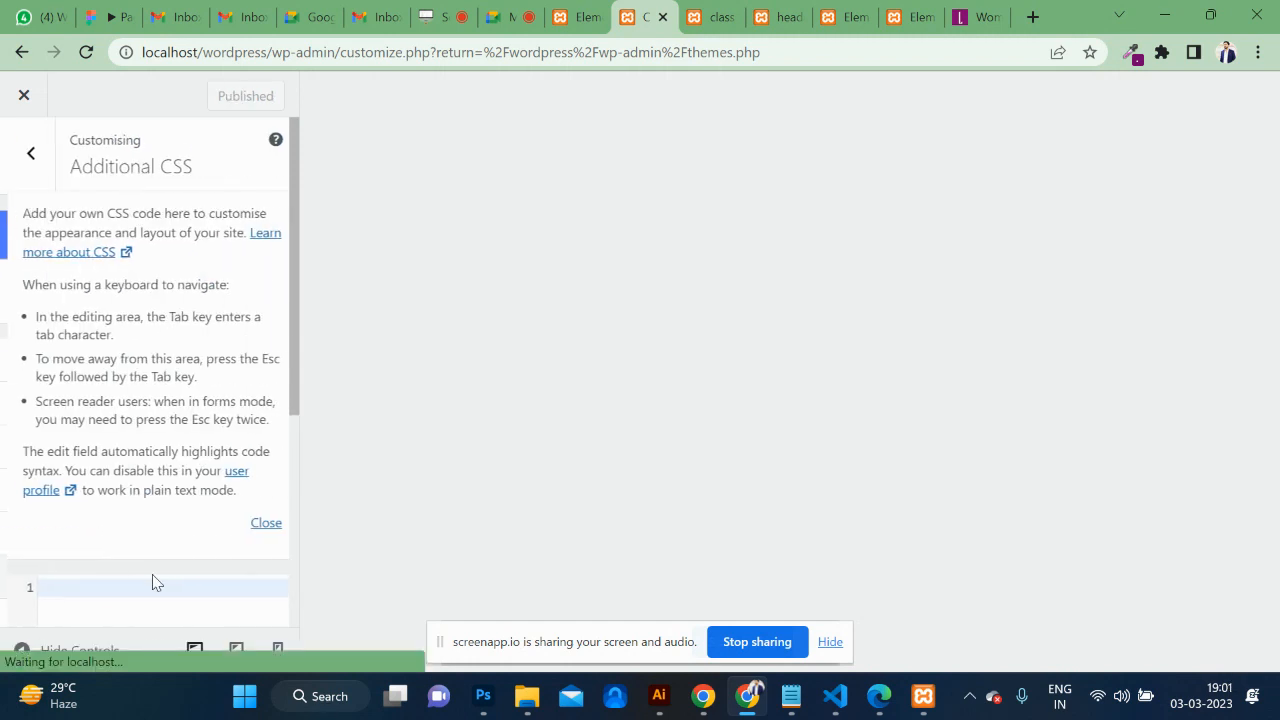
{"action": "scroll", "coordinate": [172, 516], "scroll_direction": "down", "scroll_amount": 1}
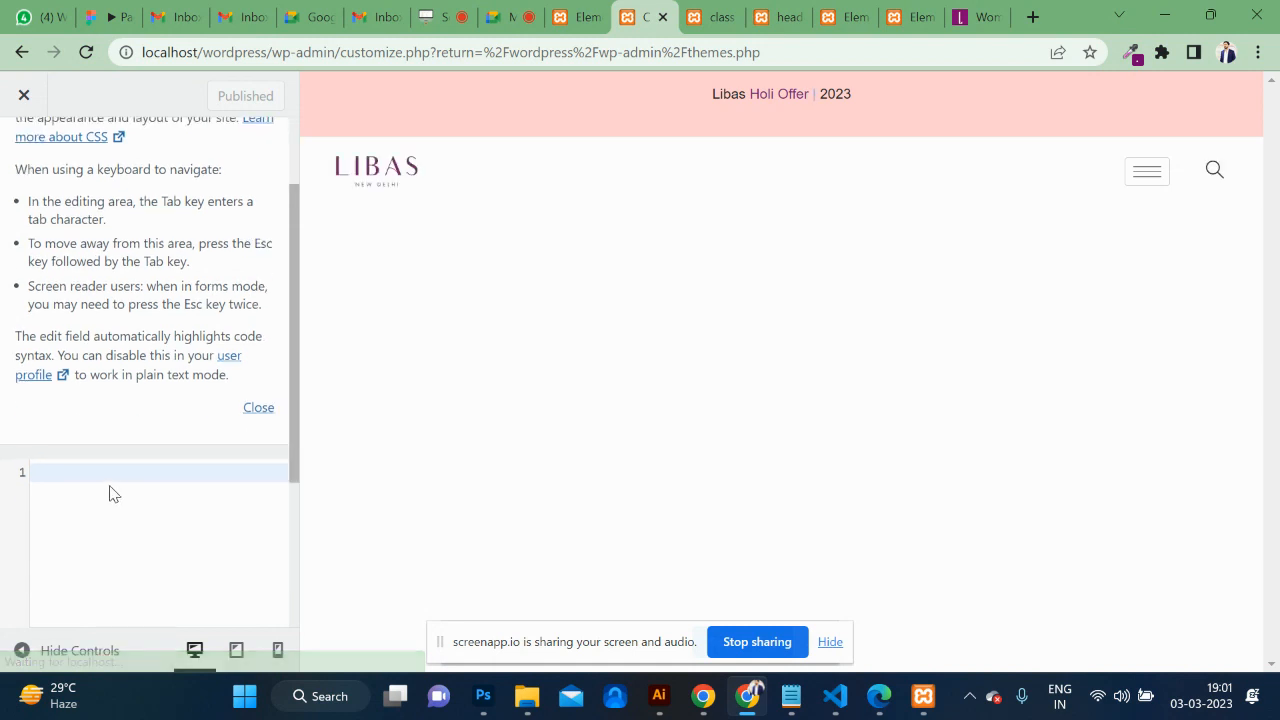
{"action": "type", "text": "p"}
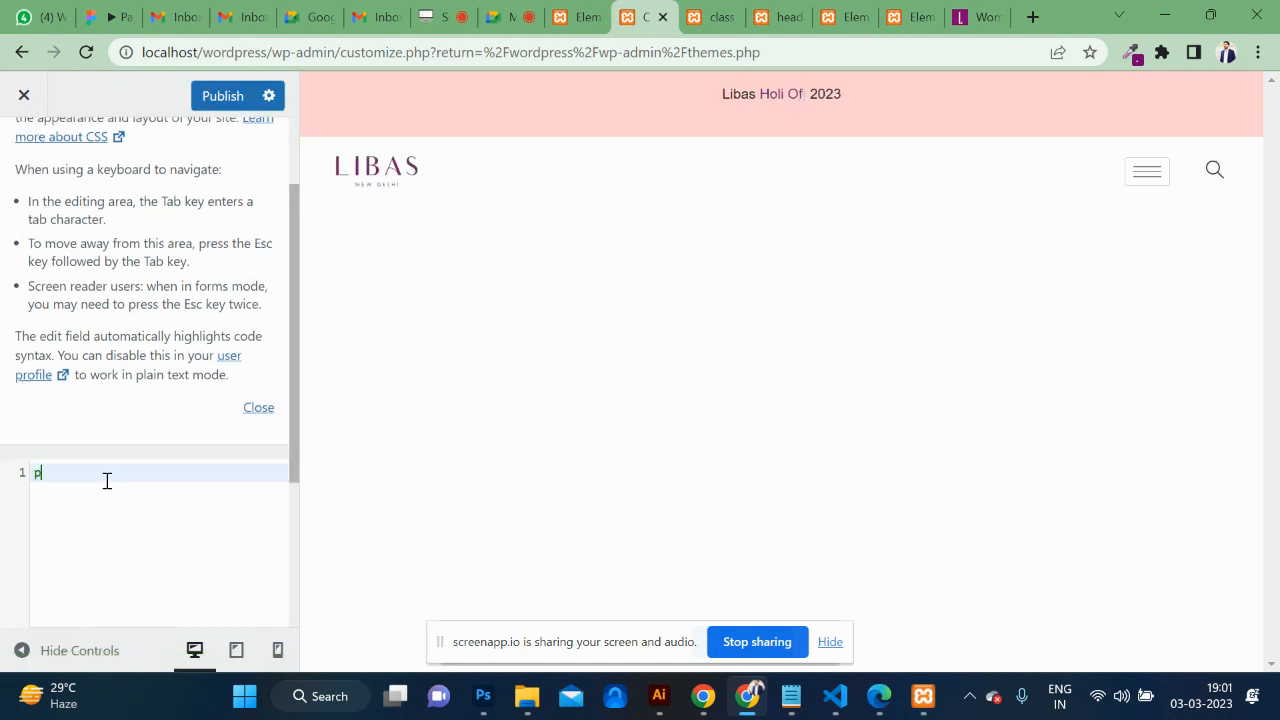
{"action": "type", "text": "{"}
{"action": "type", "text": "margin"}
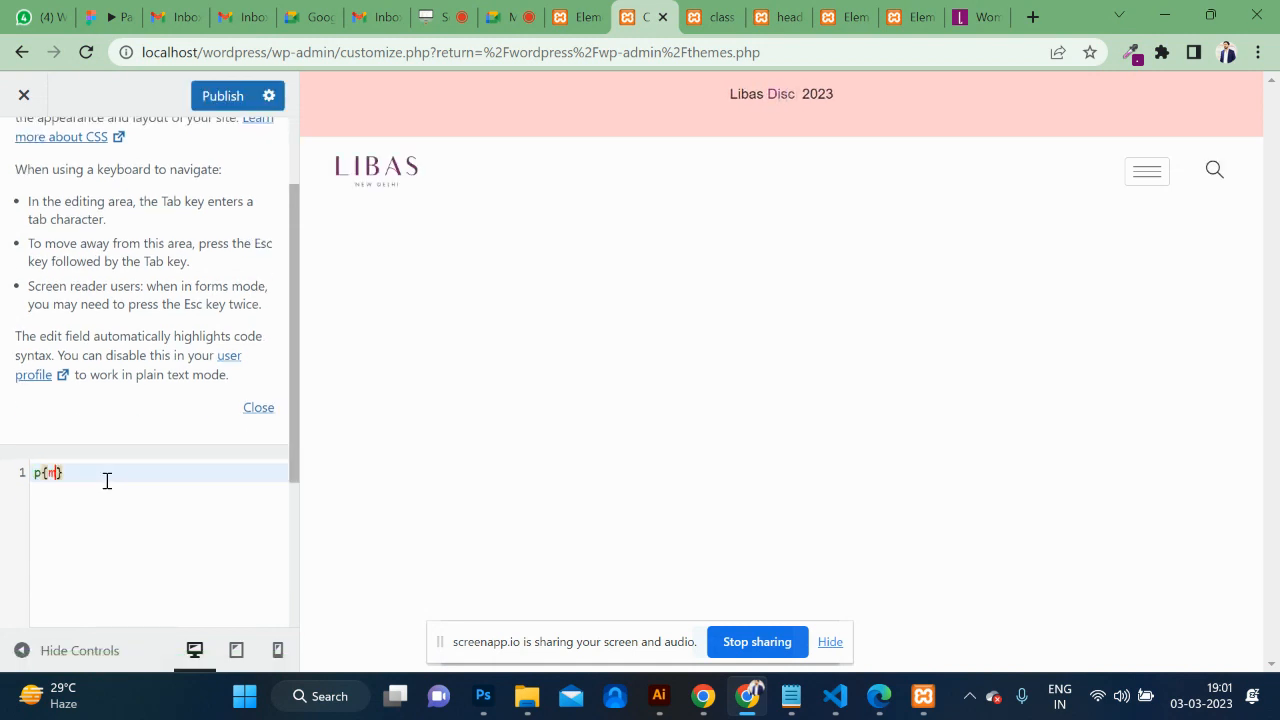
{"action": "type", "text": ":0;"}
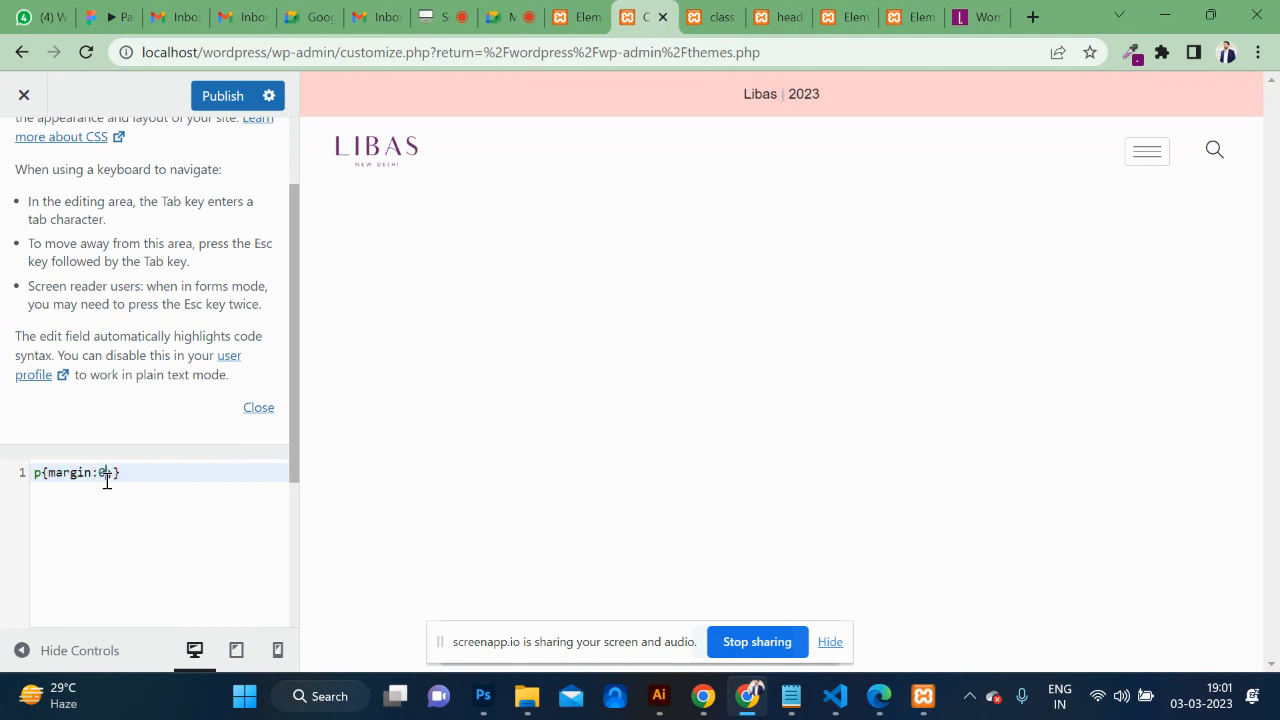
{"action": "type", "text": "!imp"}
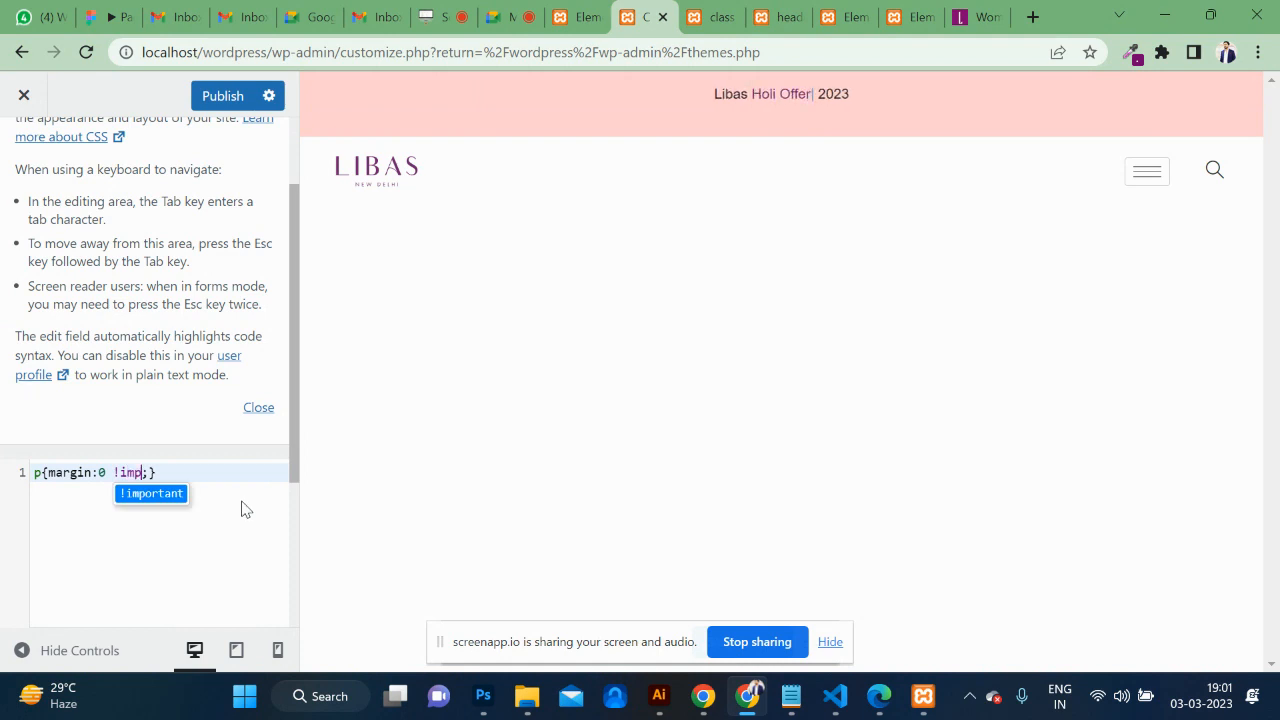
{"action": "left_click", "coordinate": [155, 492]}
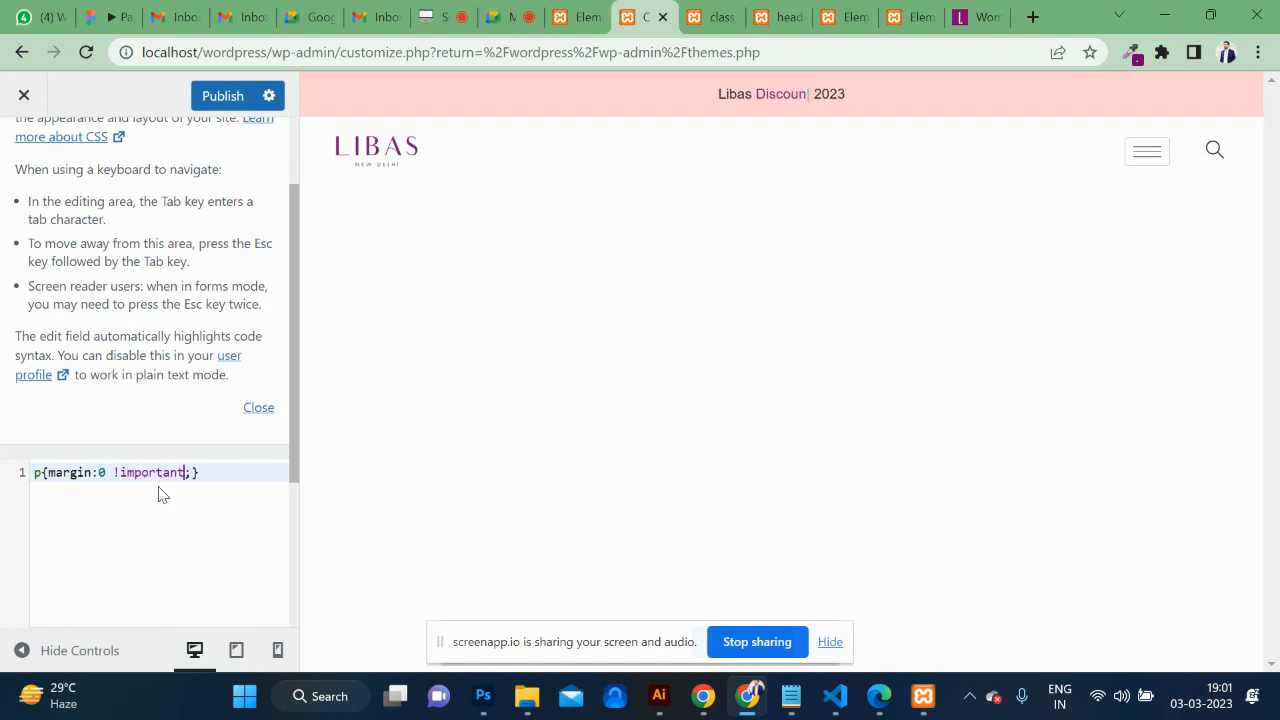
{"action": "left_click", "coordinate": [222, 98]}
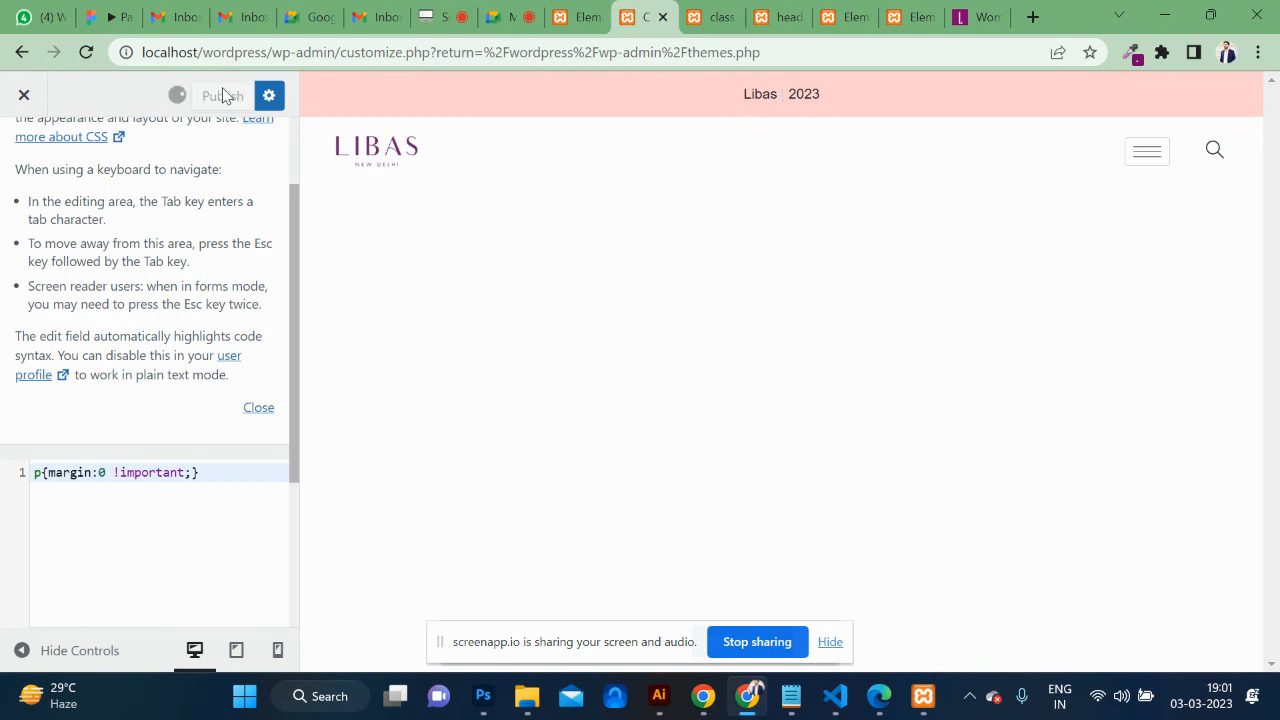
Scope the CSS rule to .sina-fancytext p and publish it again.
{"action": "left_click", "coordinate": [586, 27]}
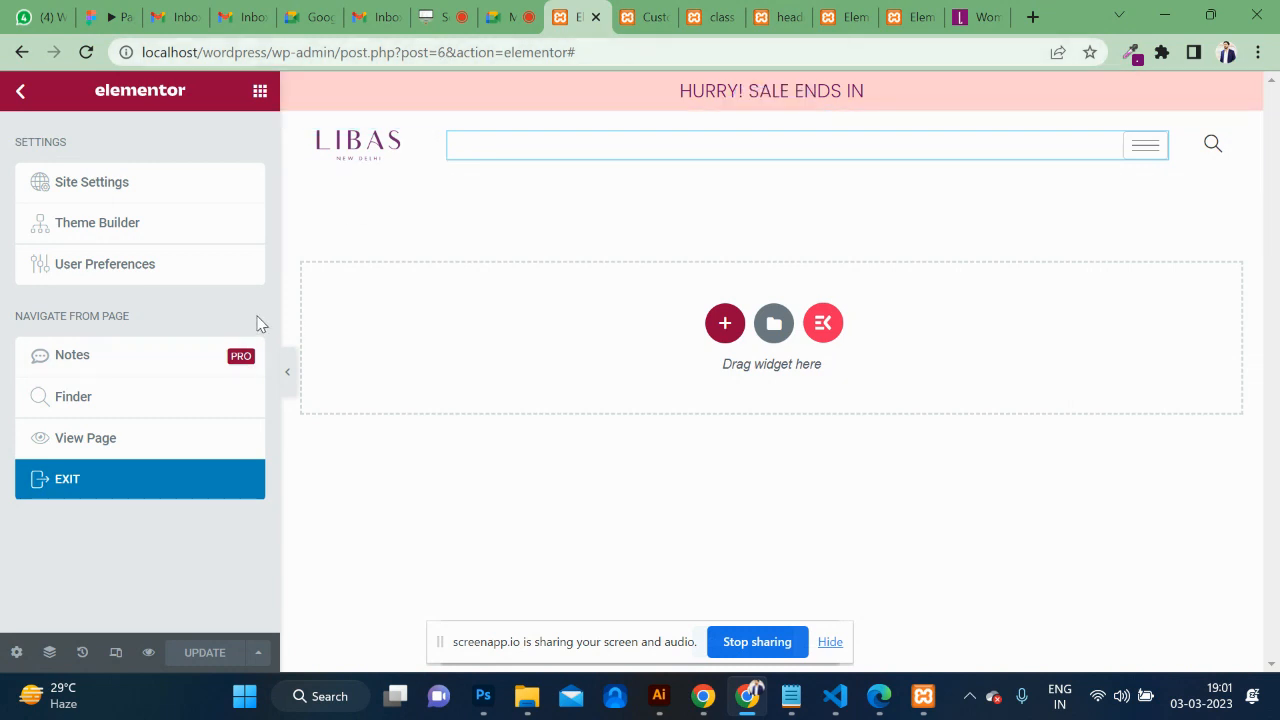
{"action": "left_click", "coordinate": [649, 18]}
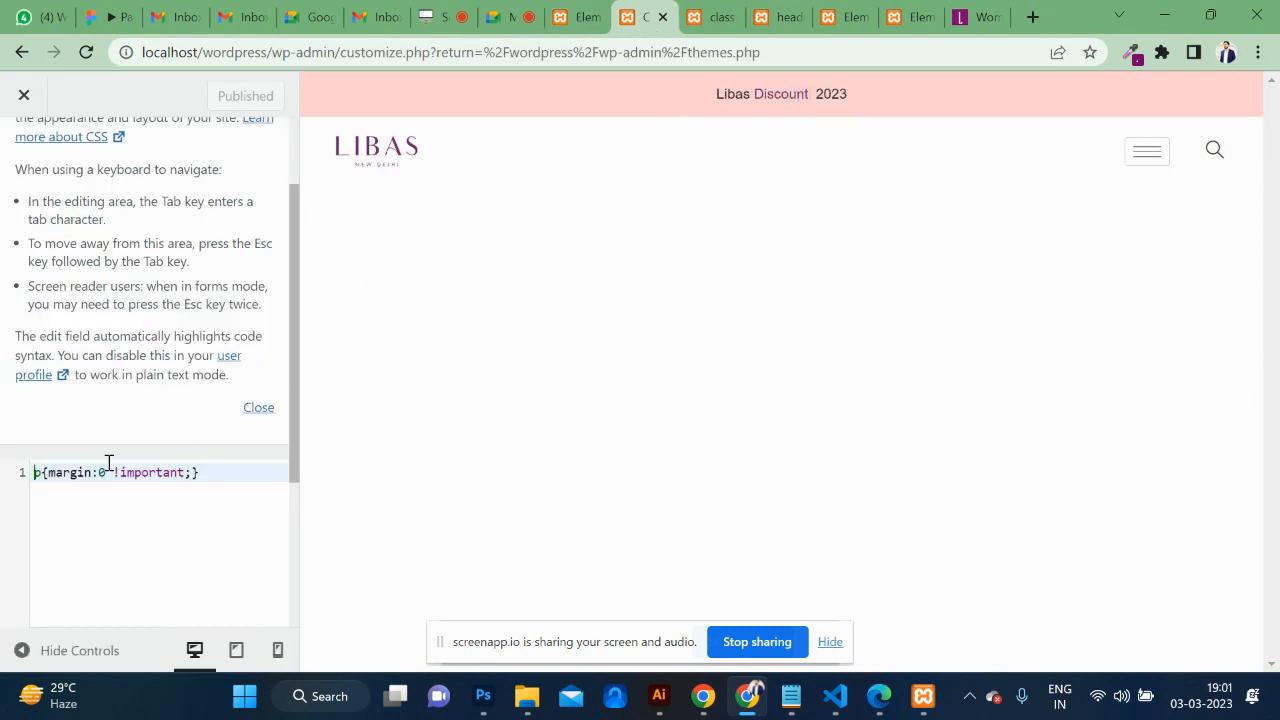
{"action": "type", "text": ".sina-fancytext"}
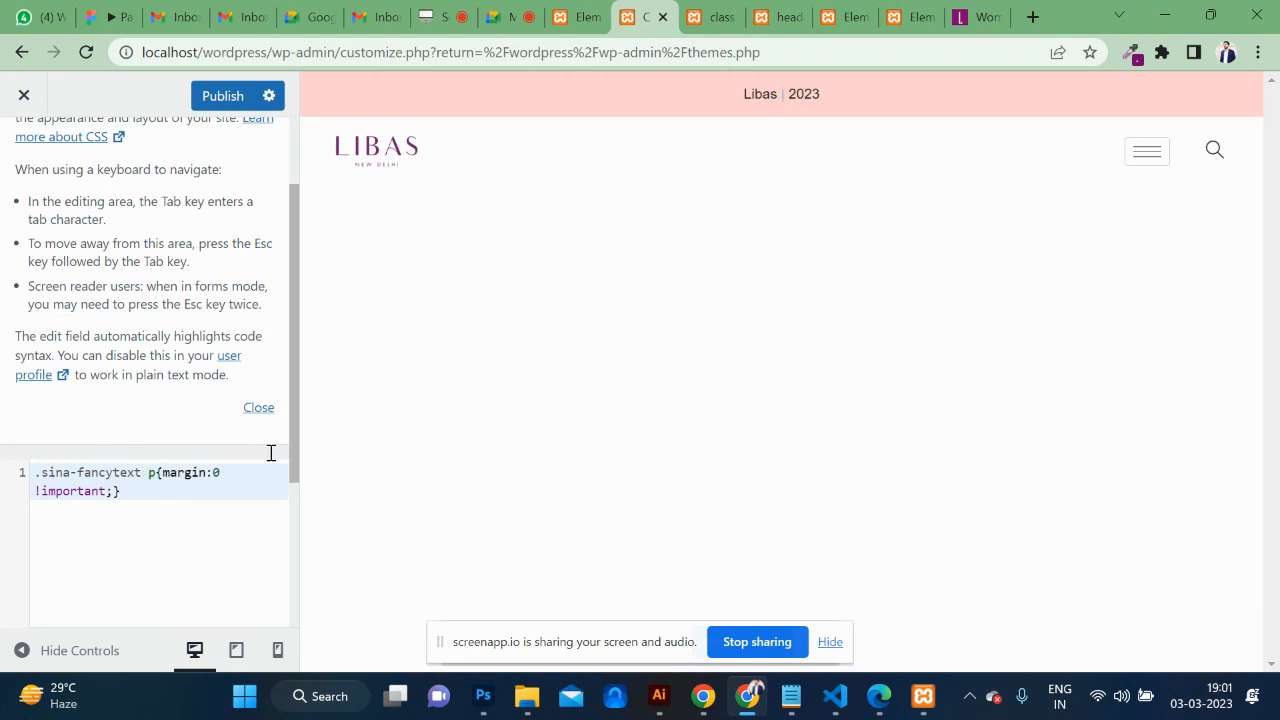
{"action": "left_click", "coordinate": [224, 95]}
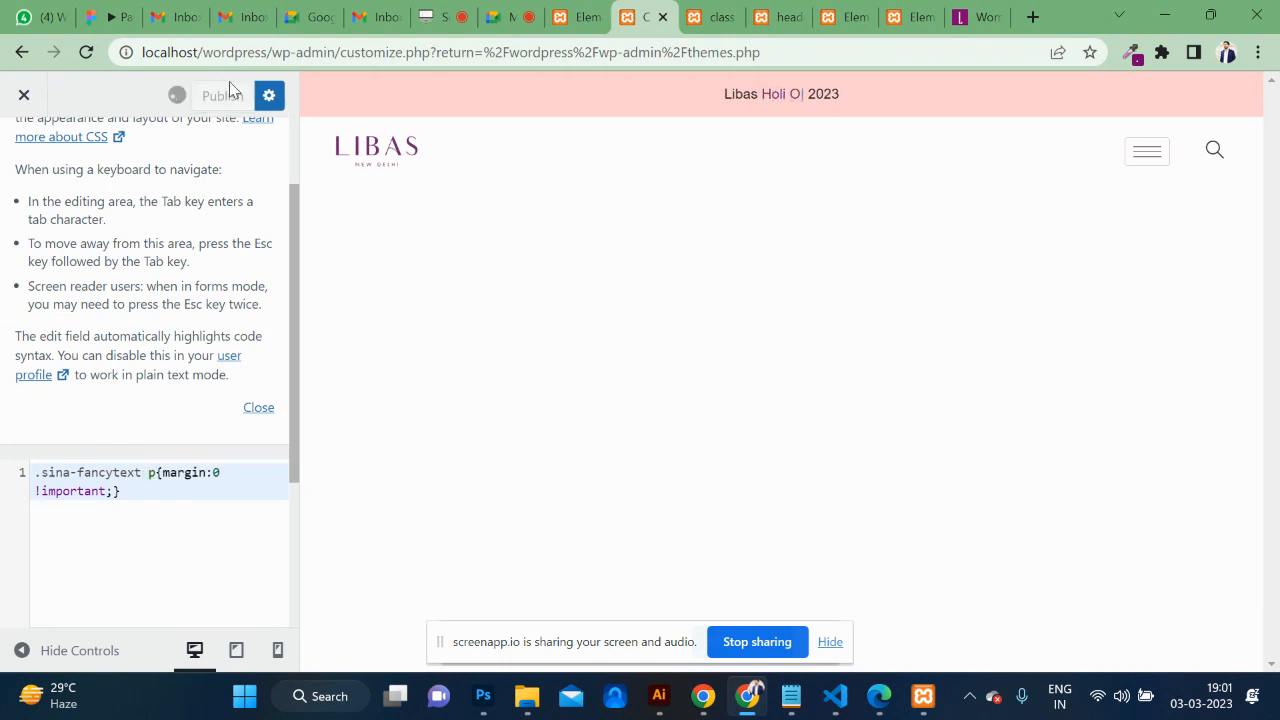
{"action": "left_click", "coordinate": [720, 10]}
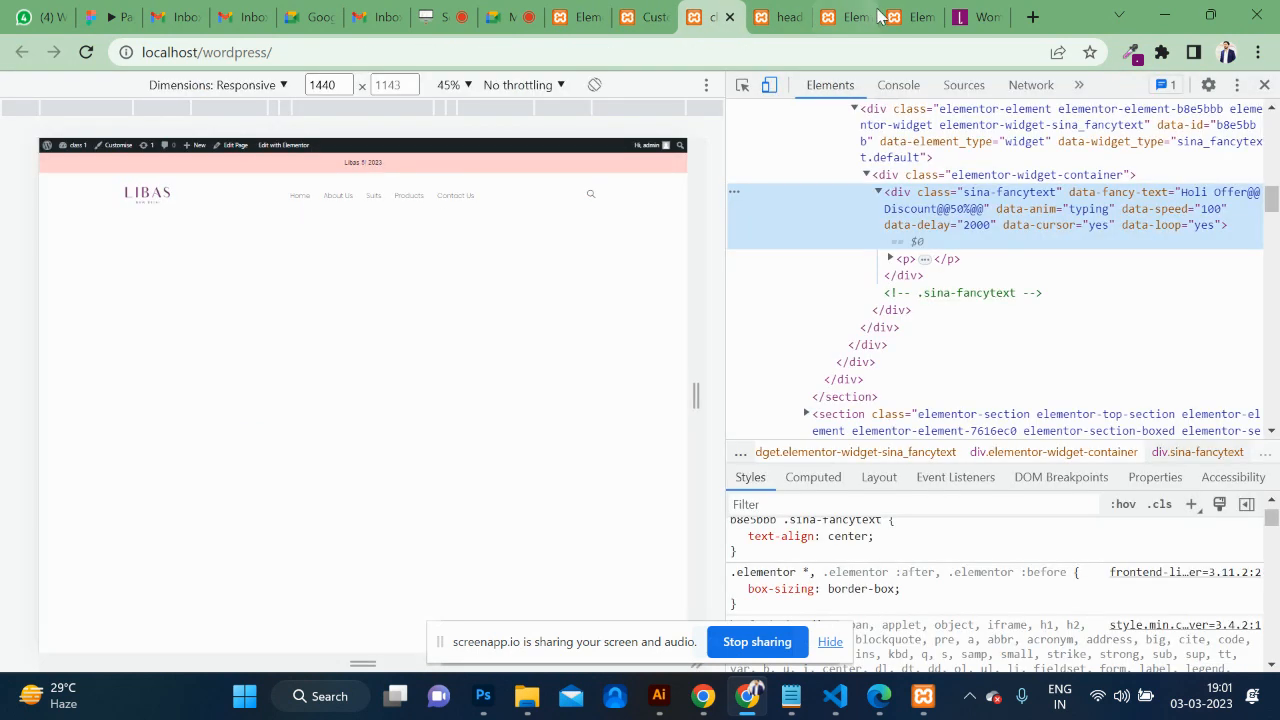
Preview the header template in a new tab via Elementor's View Page.
{"action": "left_click", "coordinate": [897, 12]}
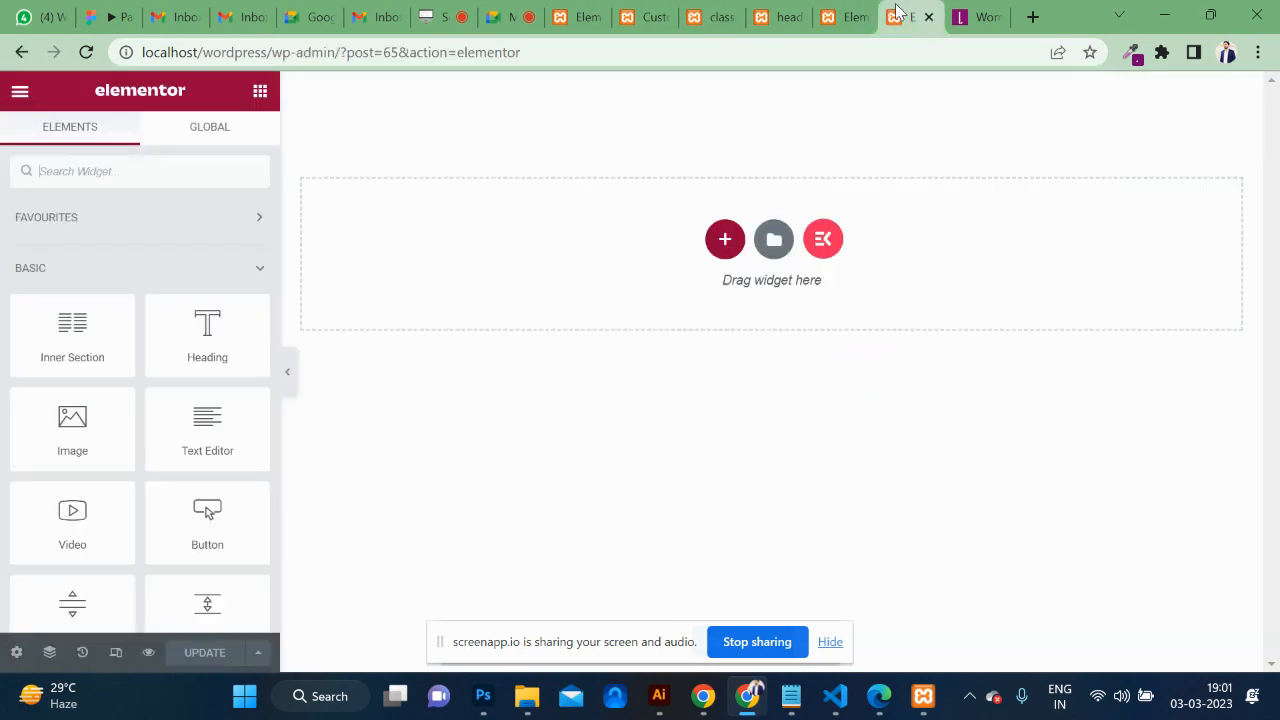
{"action": "left_click", "coordinate": [840, 16]}
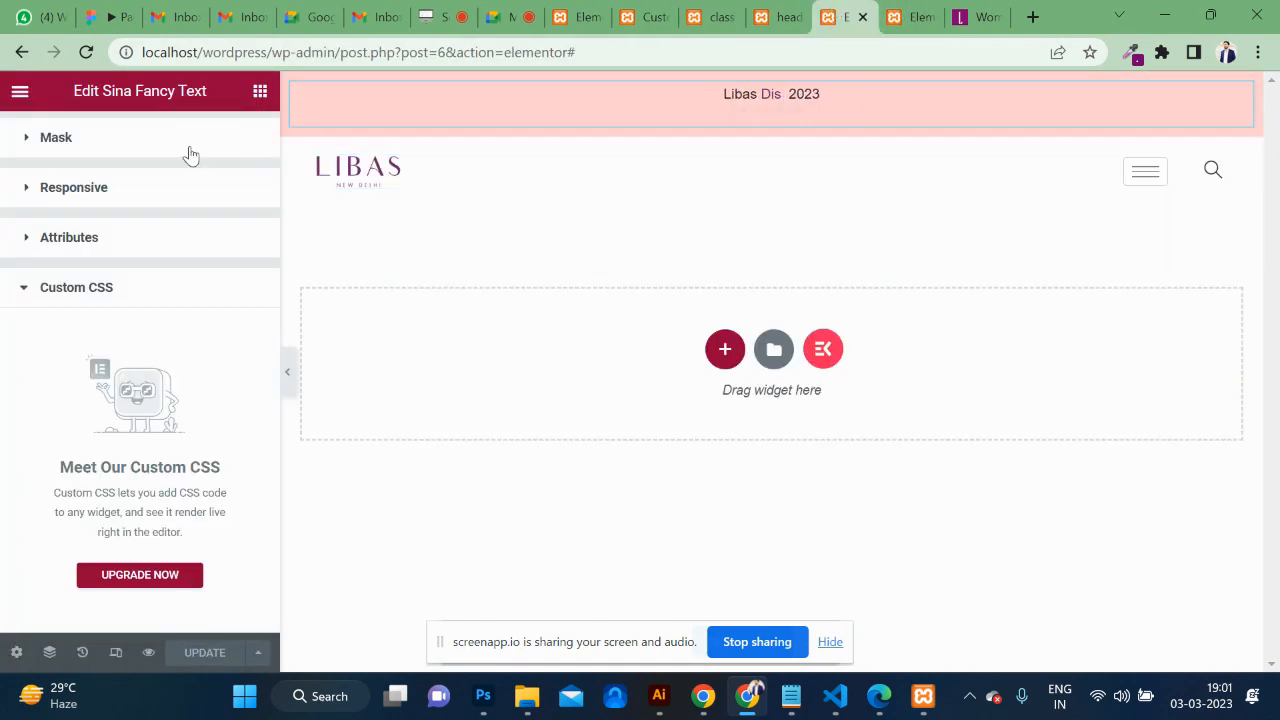
{"action": "left_click", "coordinate": [15, 93]}
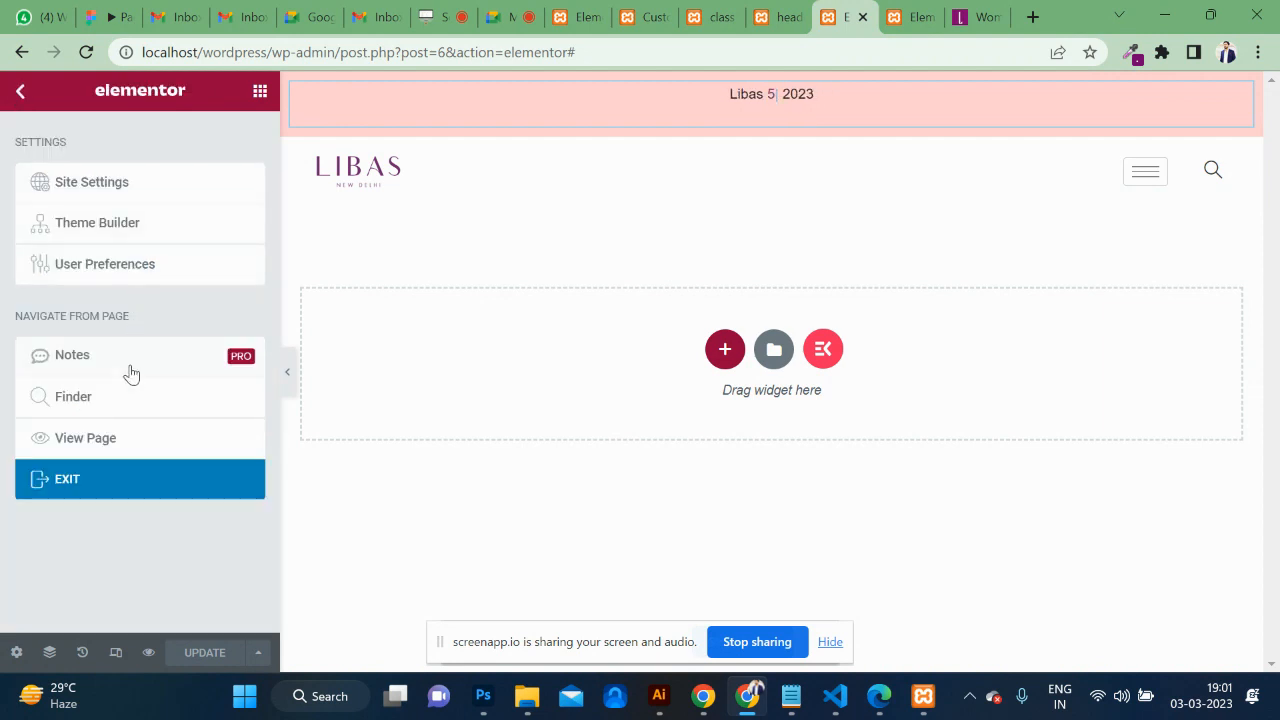
{"action": "left_click", "coordinate": [98, 450]}
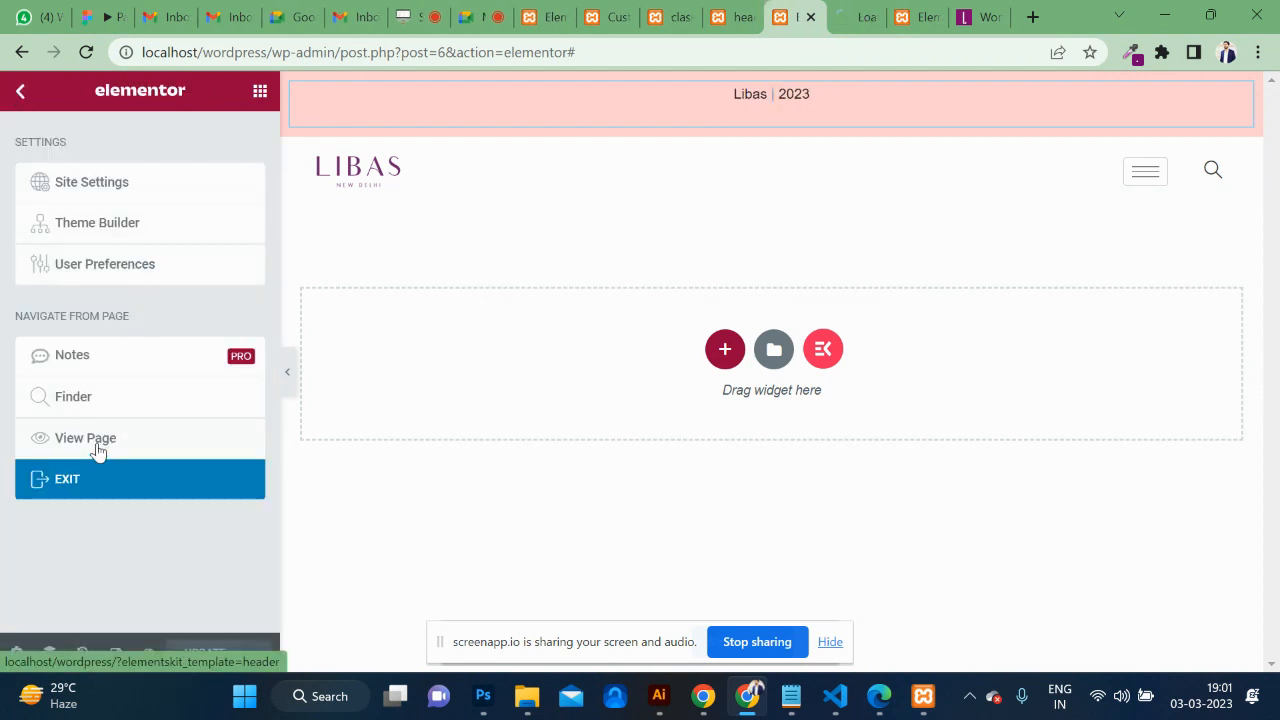
{"action": "left_click", "coordinate": [865, 10]}
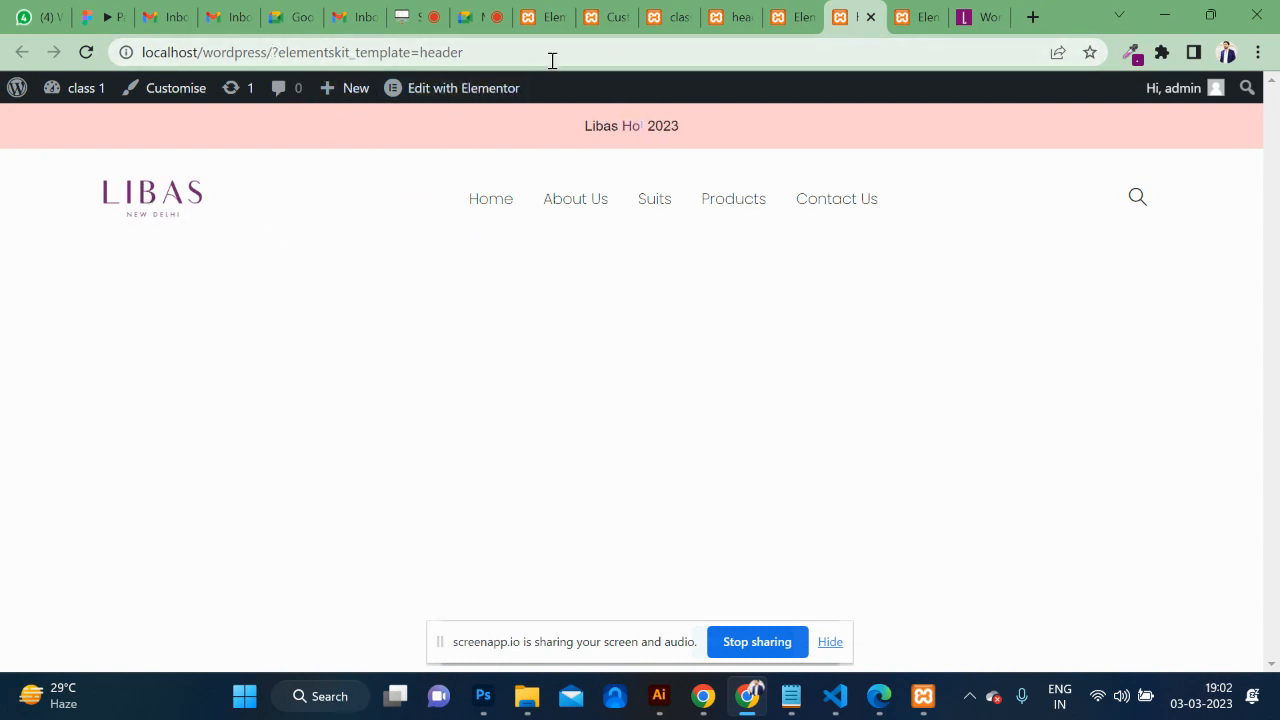
Remove ?elementskit_template=header from the address to load the live homepage.
{"action": "left_click_drag", "start_coordinate": [274, 53], "coordinate": [514, 54]}
{"action": "key", "text": "BackSpace"}
{"action": "key", "text": "Return"}
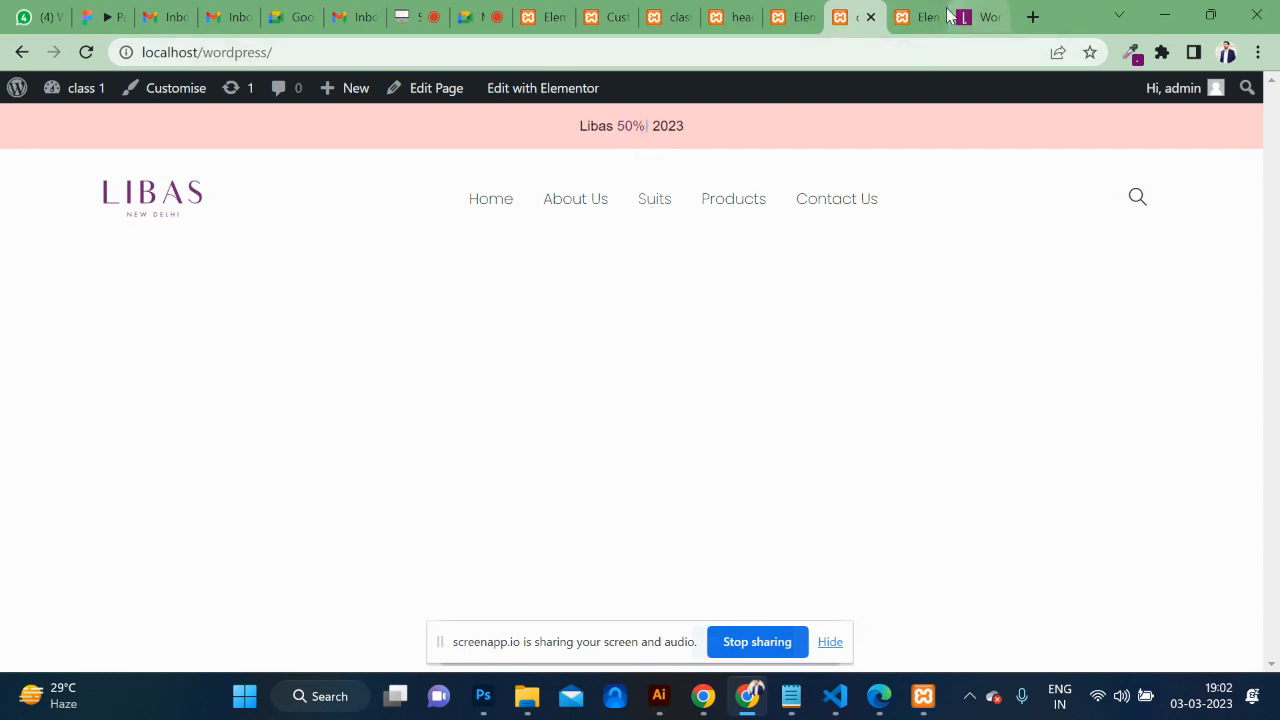
{"action": "left_click", "coordinate": [917, 17]}
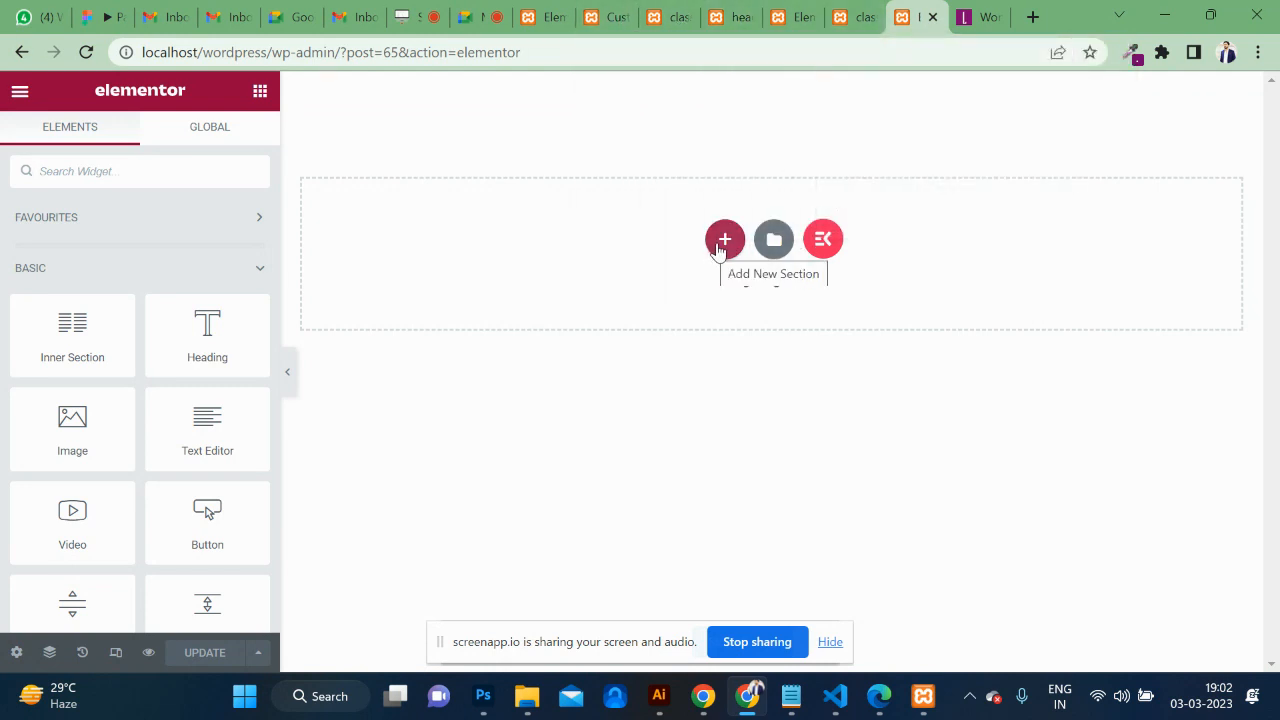
Add a single-column section holding a trial Lorem ipsum Text Editor widget.
{"action": "left_click", "coordinate": [722, 242]}
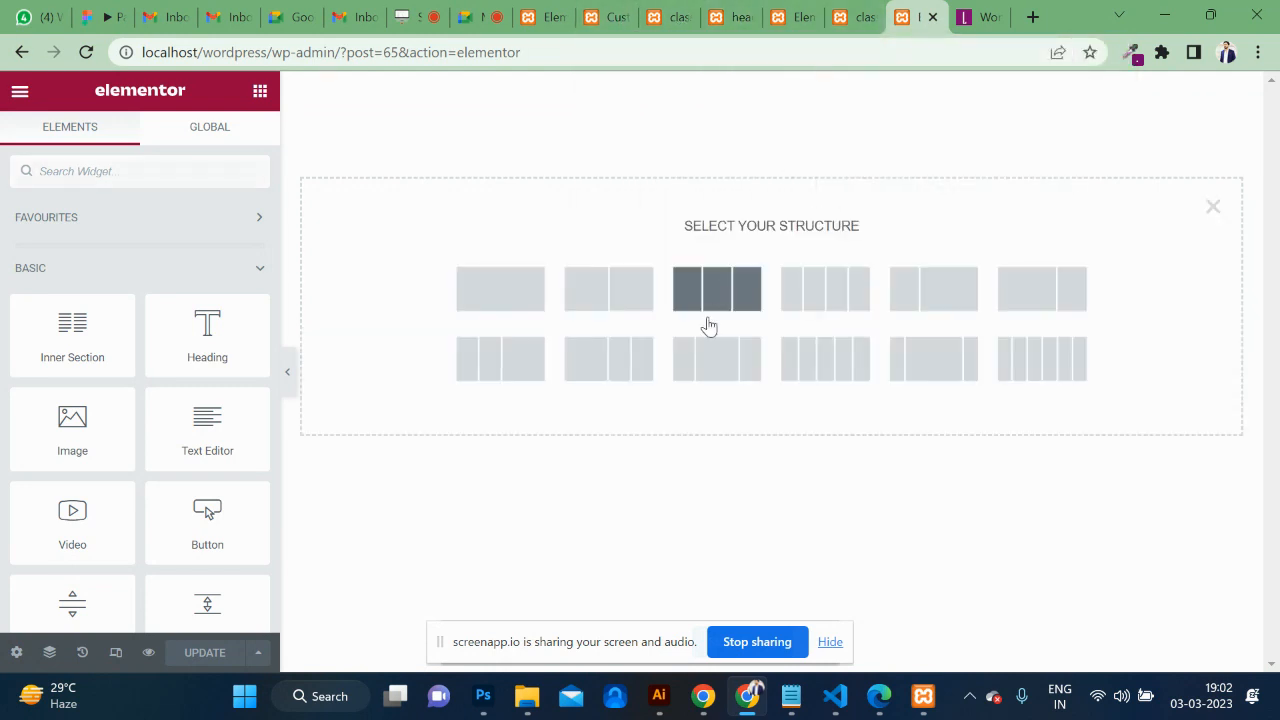
{"action": "left_click", "coordinate": [502, 305]}
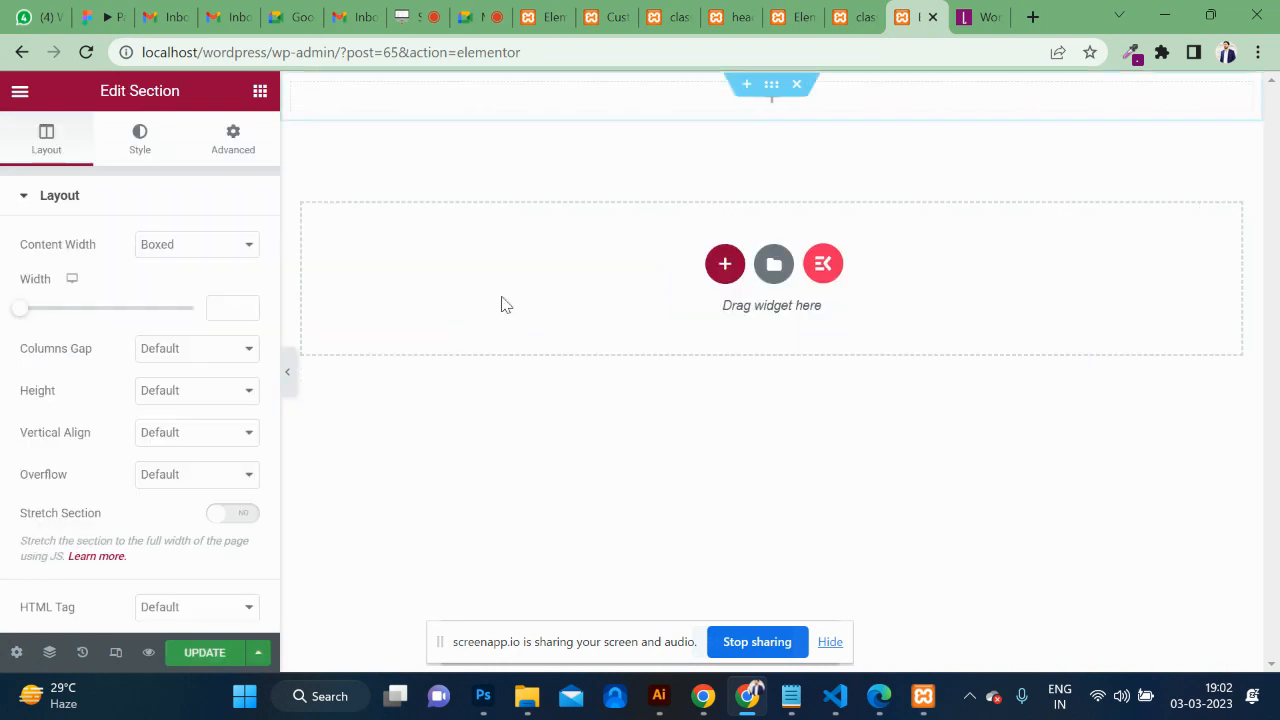
{"action": "left_click", "coordinate": [258, 92]}
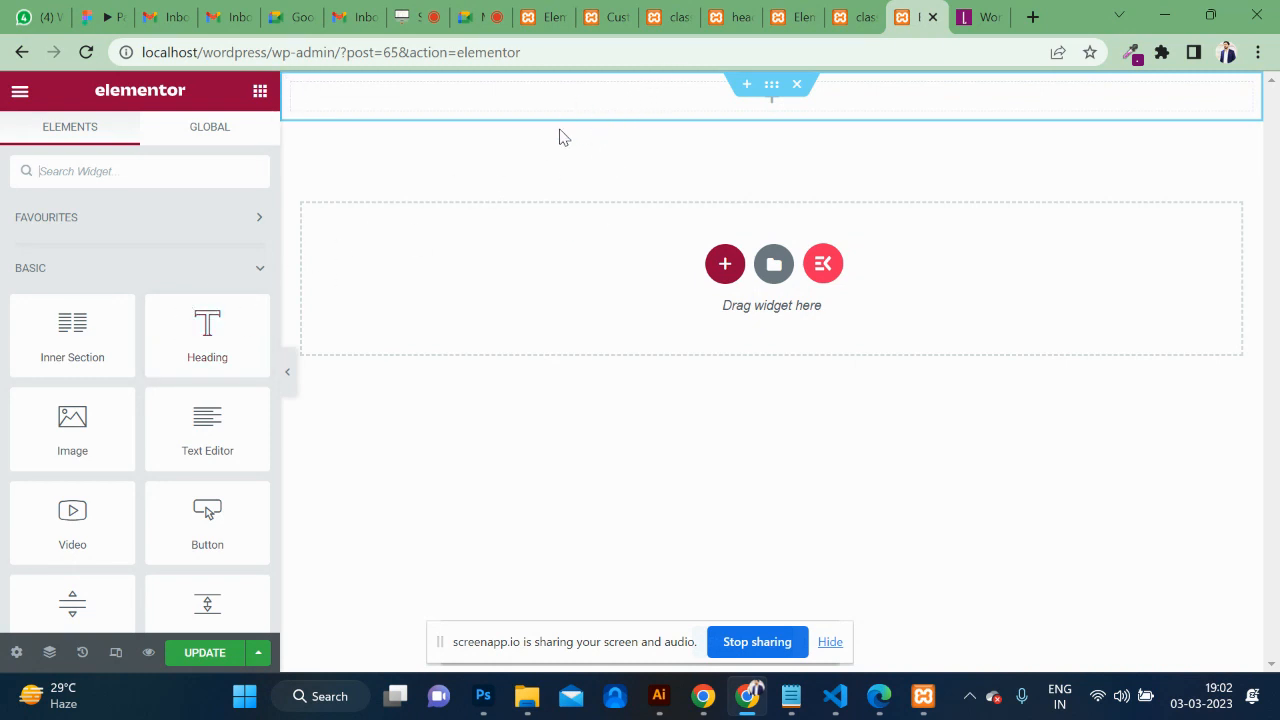
{"action": "left_click_drag", "start_coordinate": [192, 336], "coordinate": [654, 117]}
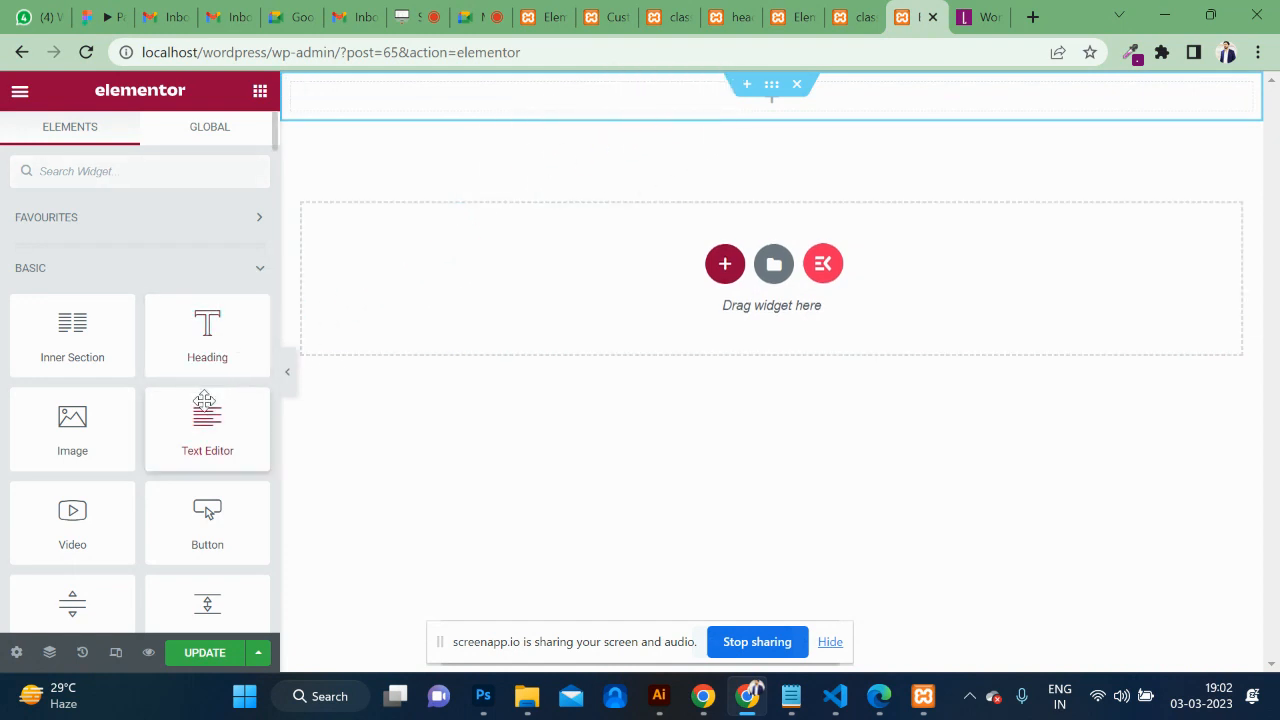
{"action": "left_click_drag", "start_coordinate": [223, 386], "coordinate": [711, 94]}
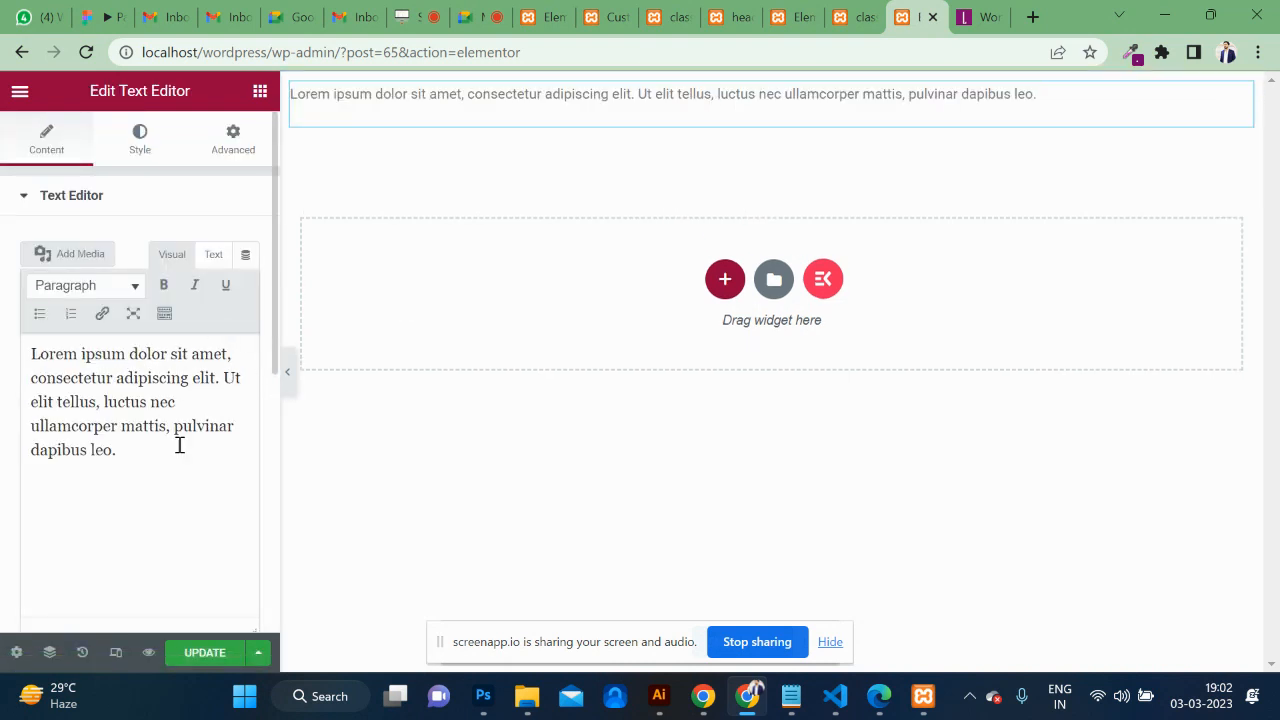
Save the page and reload the live site to check the trial text.
{"action": "left_click", "coordinate": [200, 652]}
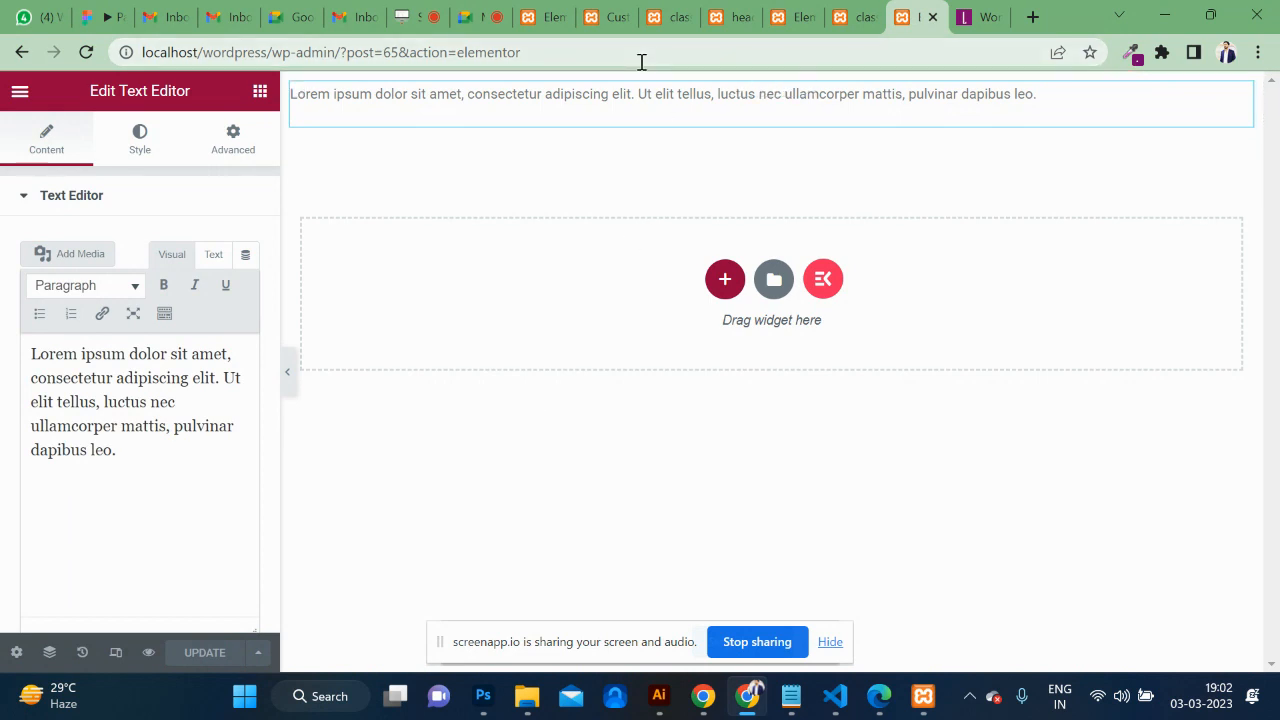
{"action": "left_click", "coordinate": [878, 14]}
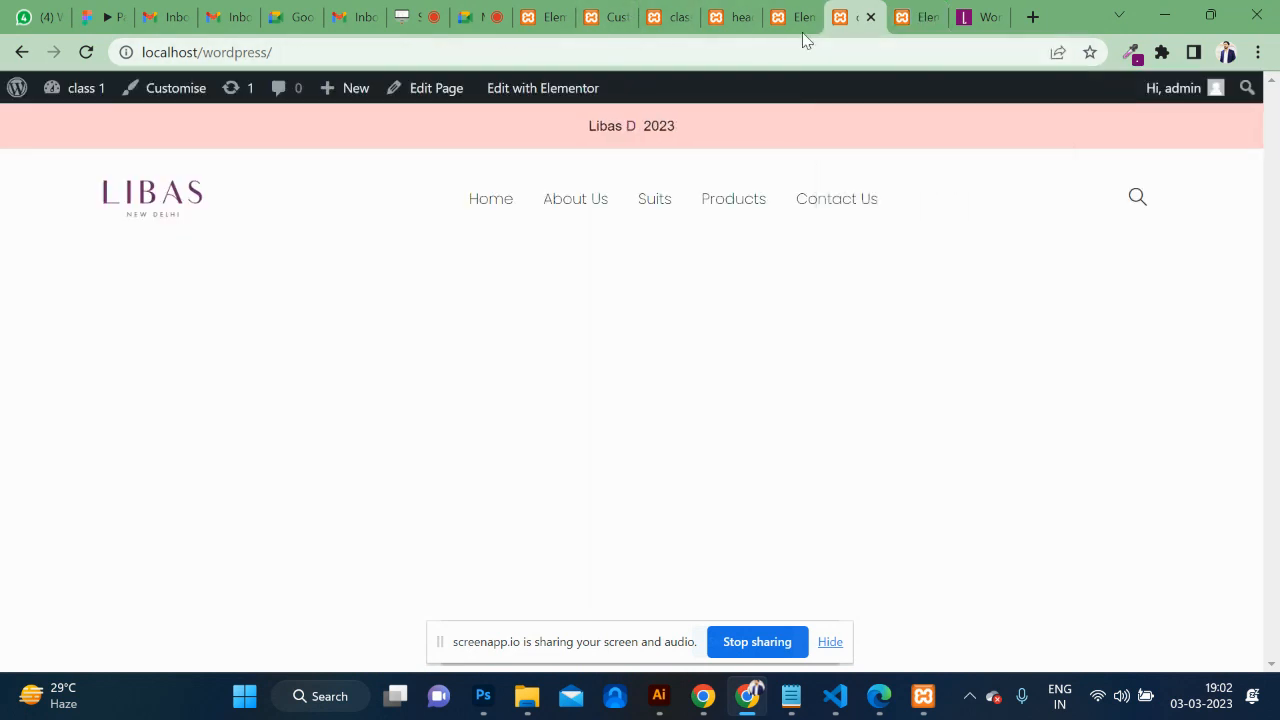
{"action": "left_click", "coordinate": [655, 60]}
{"action": "key", "text": "Return"}
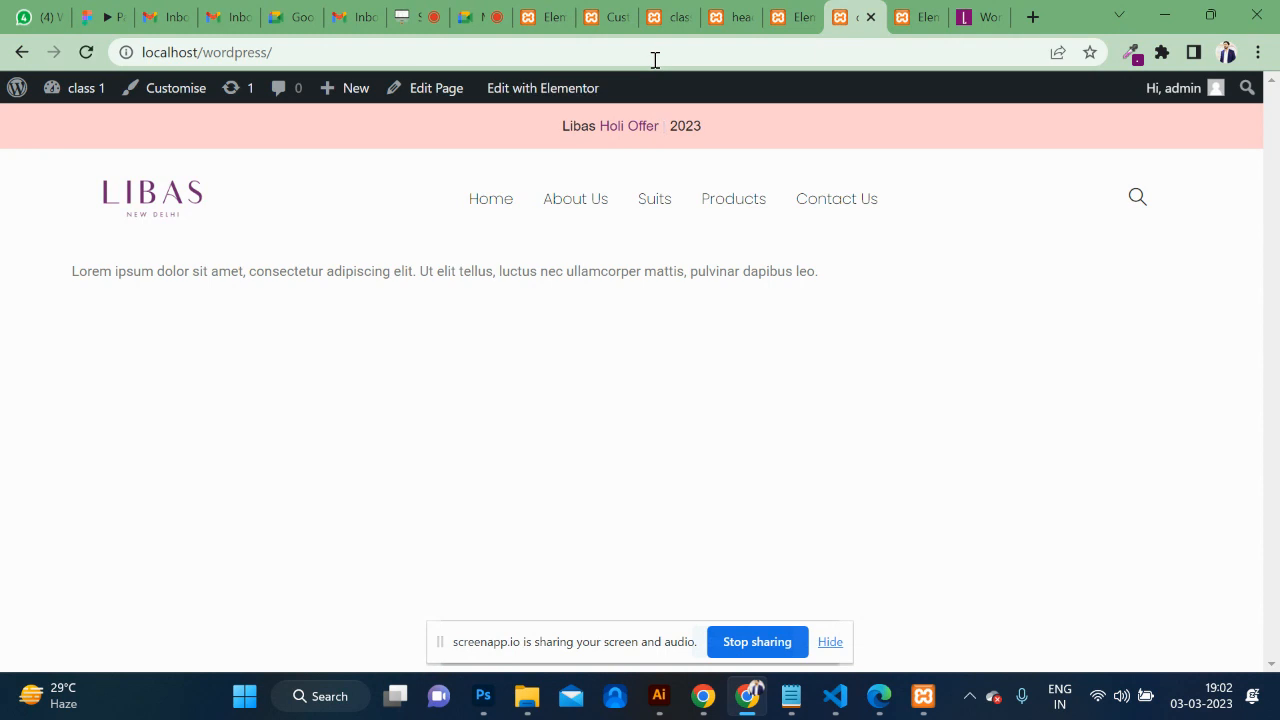
Delete the trial text section in Elementor, leaving the footer canvas empty.
{"action": "left_click", "coordinate": [903, 18]}
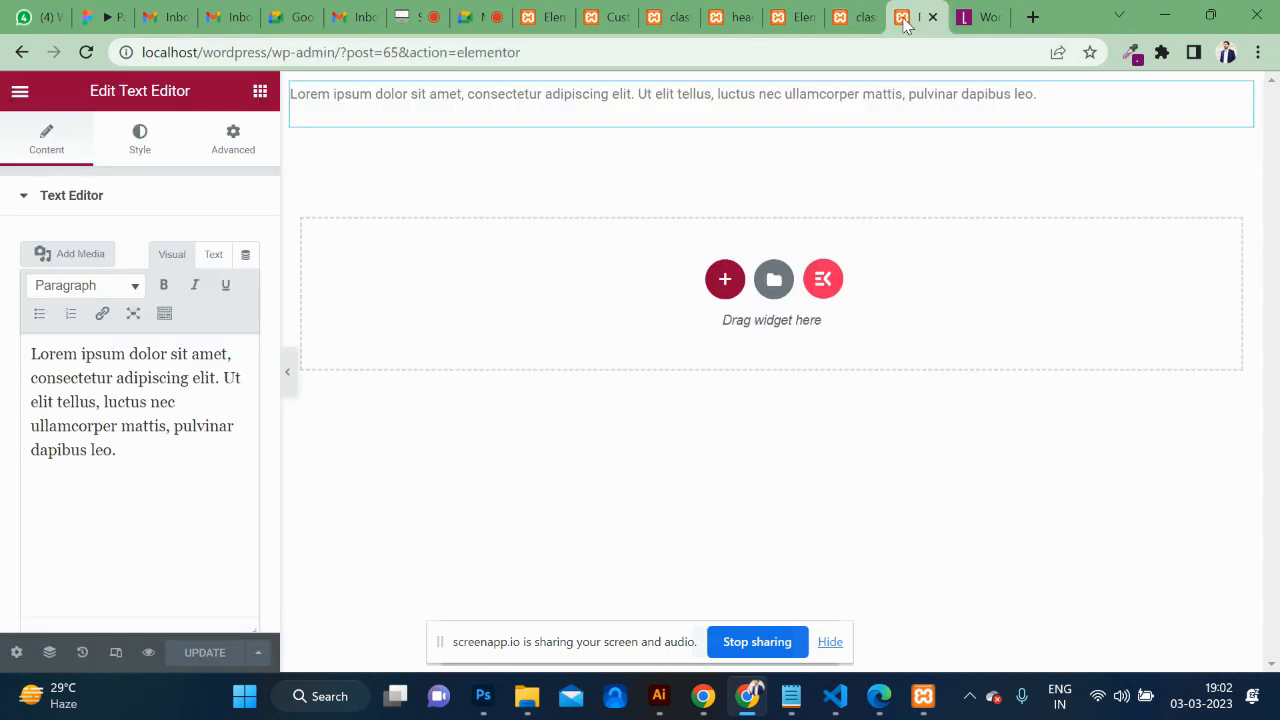
{"action": "mouse_move", "coordinate": [740, 96]}
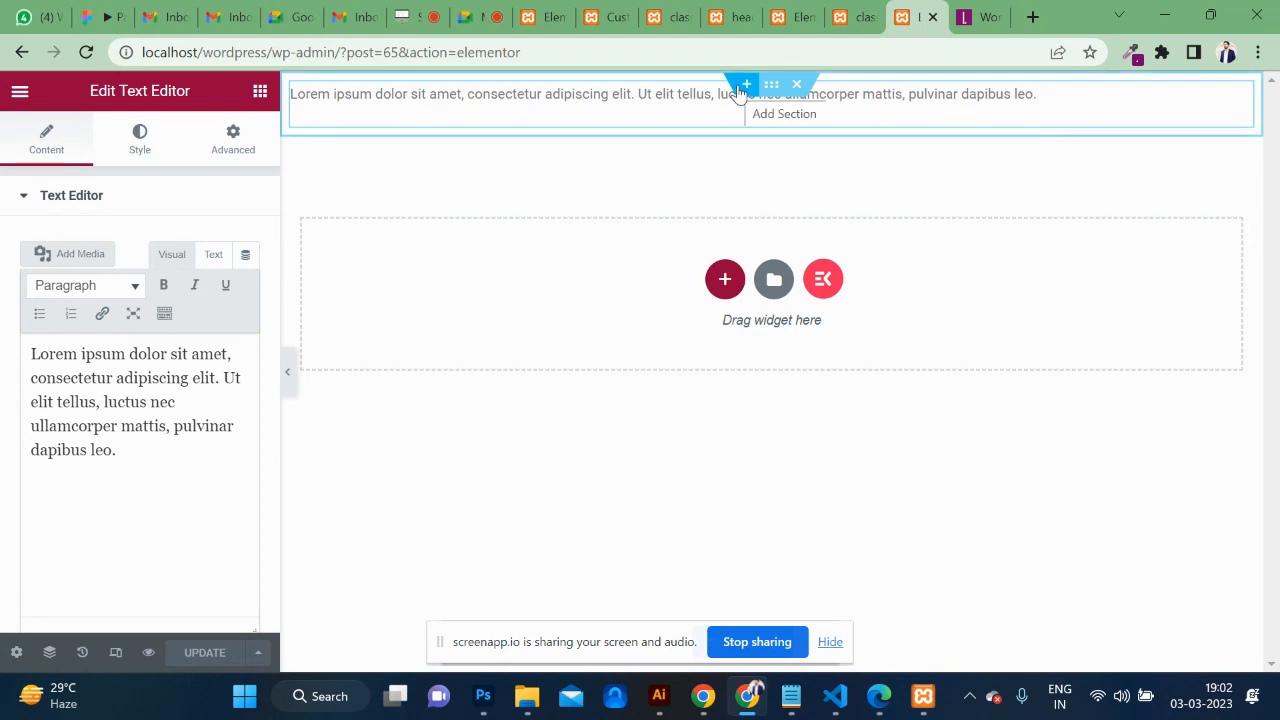
{"action": "left_click", "coordinate": [797, 85]}
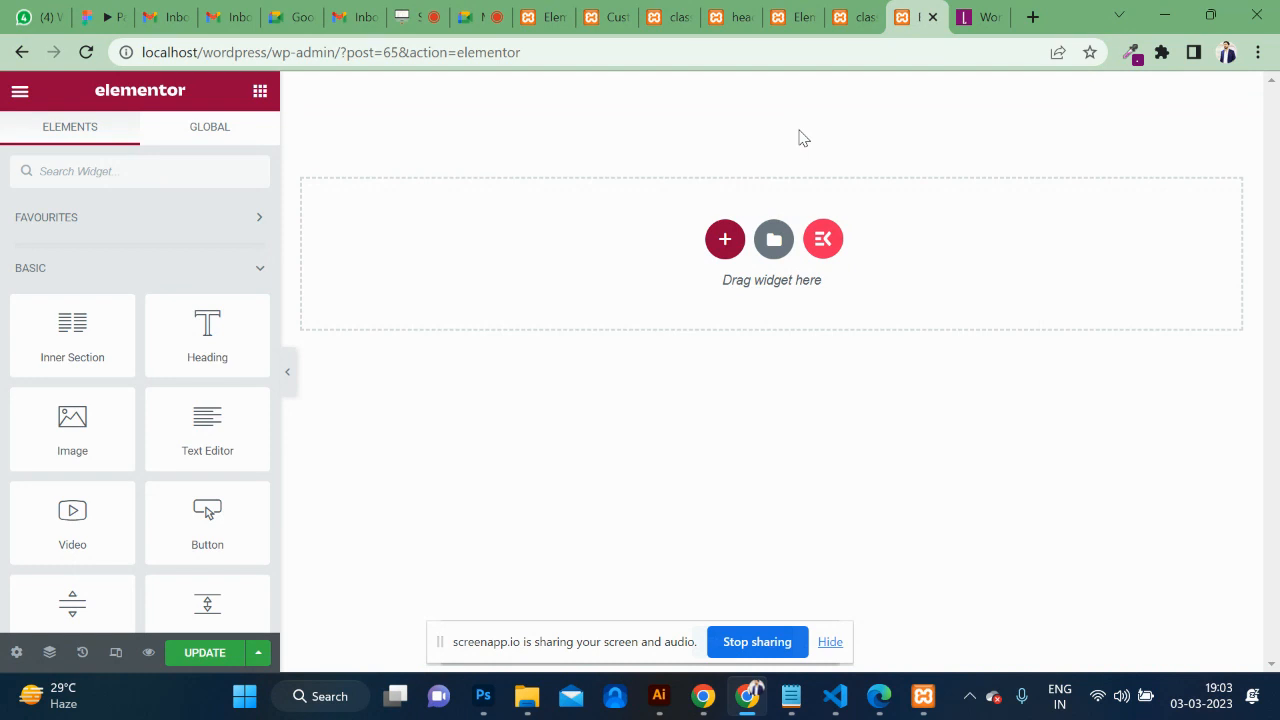
Scroll to the bottom of the Libas site and select the pink footer's copyright line.
{"action": "left_click", "coordinate": [978, 18]}
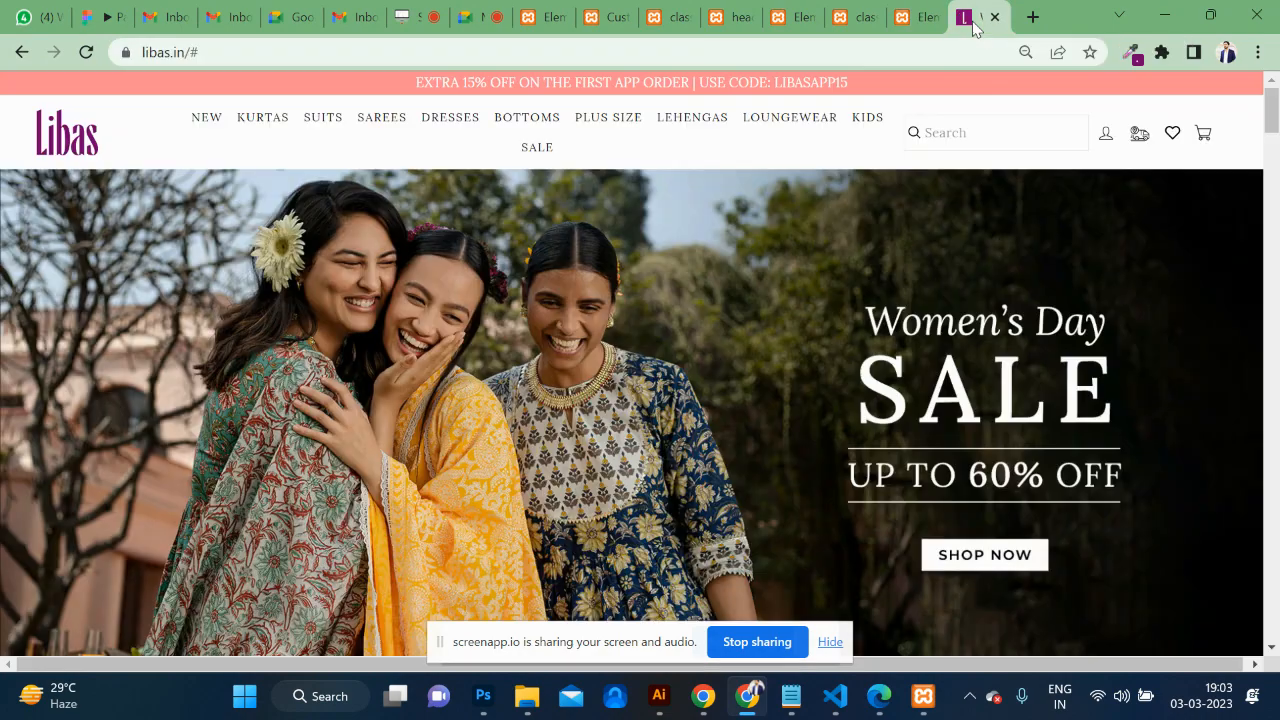
{"action": "left_click_drag", "start_coordinate": [1271, 112], "coordinate": [1244, 540]}
{"action": "scroll", "coordinate": [1244, 540], "scroll_direction": "down", "scroll_amount": 10}
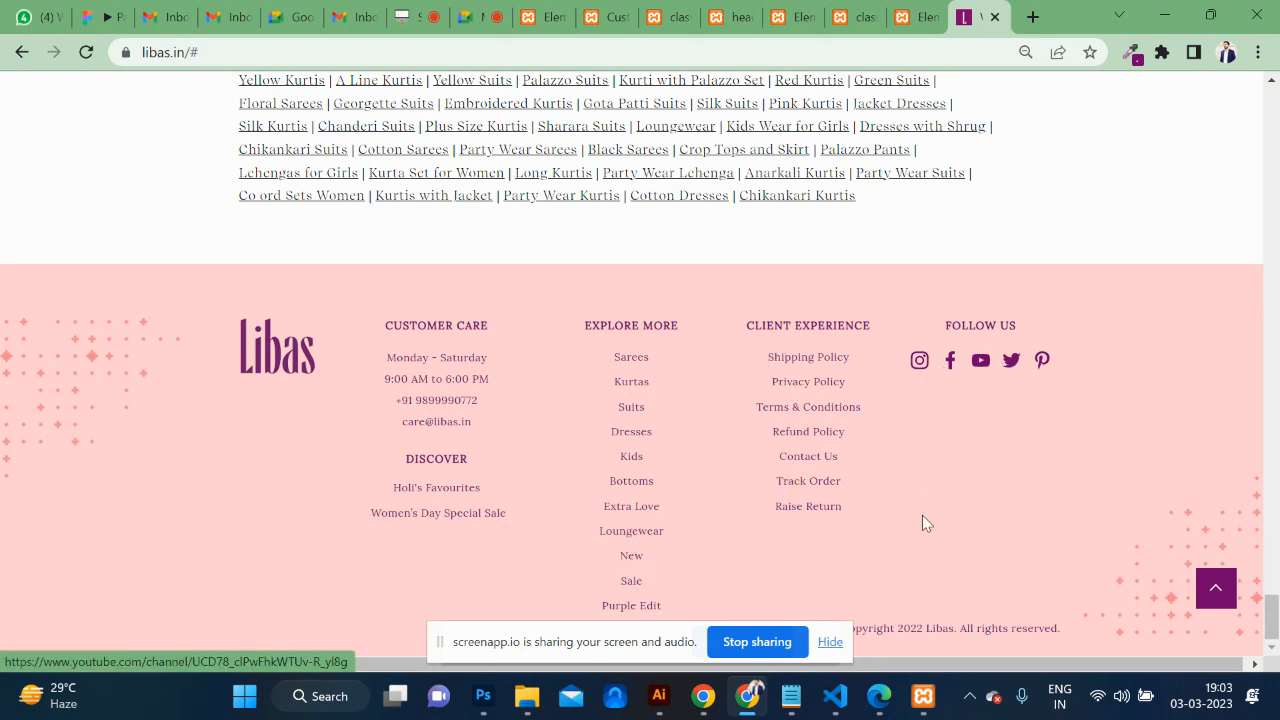
{"action": "triple_click", "coordinate": [956, 629]}
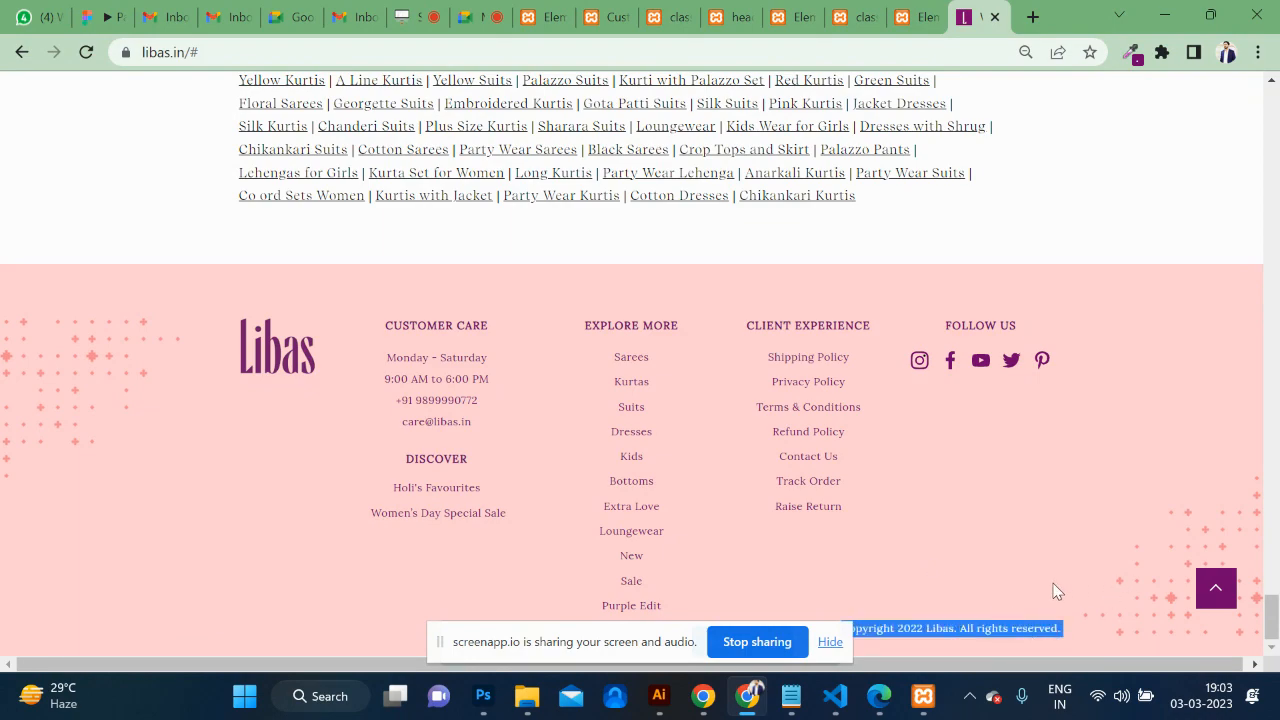
{"action": "scroll", "coordinate": [993, 500], "scroll_direction": "up", "scroll_amount": 5}
{"action": "scroll", "coordinate": [993, 500], "scroll_direction": "down", "scroll_amount": 5}
Insert an empty five-column section into the footer template, then return to libas.in.
{"action": "left_click", "coordinate": [915, 17]}
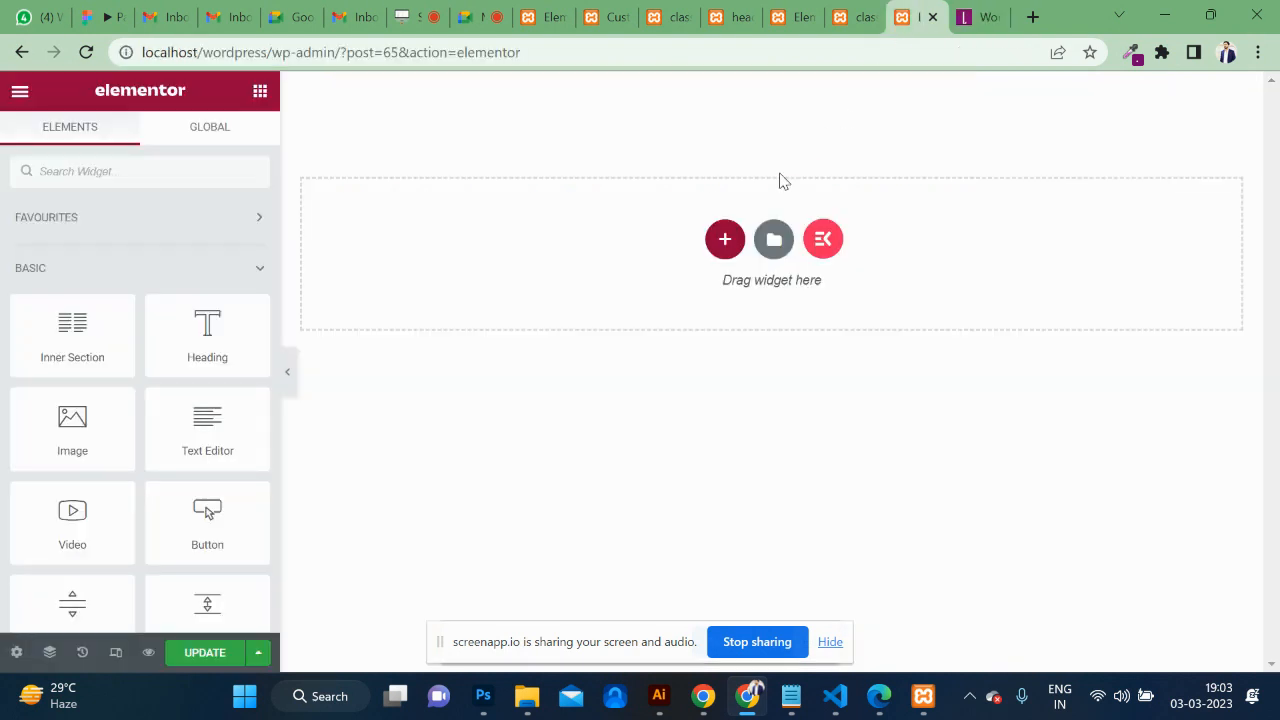
{"action": "left_click", "coordinate": [723, 240]}
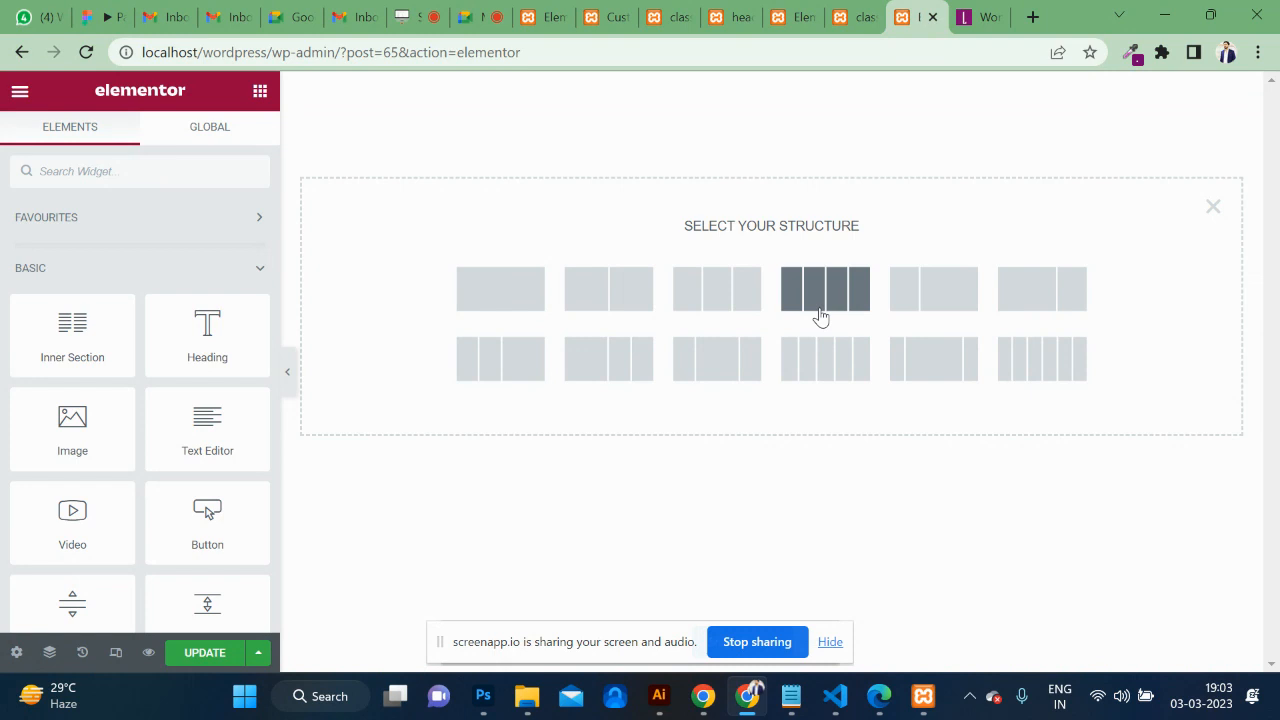
{"action": "left_click", "coordinate": [835, 379]}
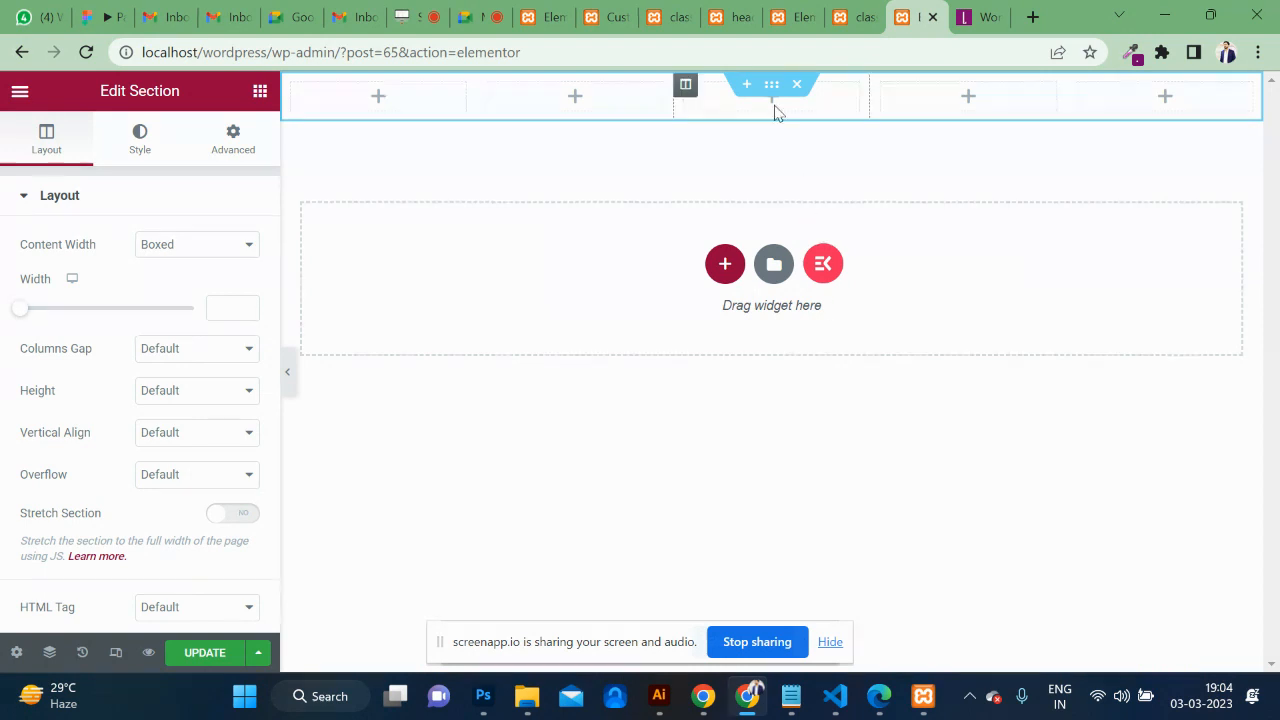
{"action": "left_click", "coordinate": [962, 28]}
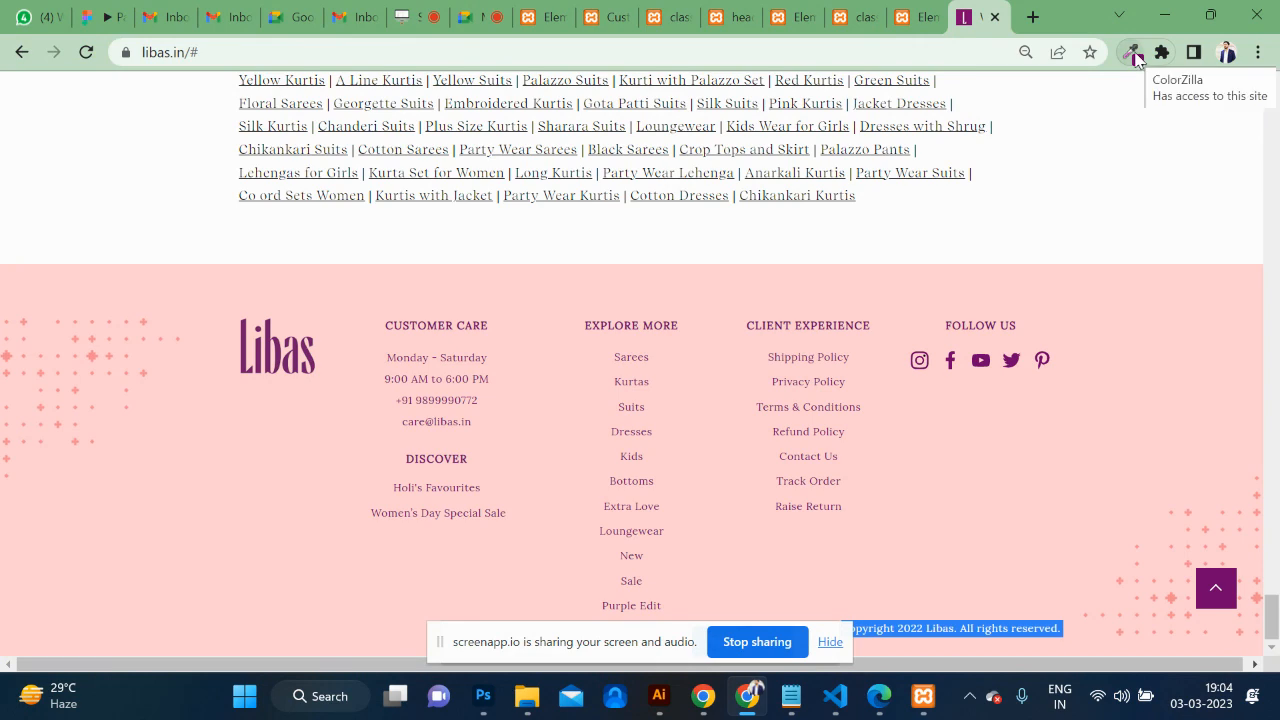
Copy the Libas footer pink #FFCFD2 with ColorZilla's Page Color Picker, then return to Elementor.
{"action": "left_click", "coordinate": [1134, 58]}
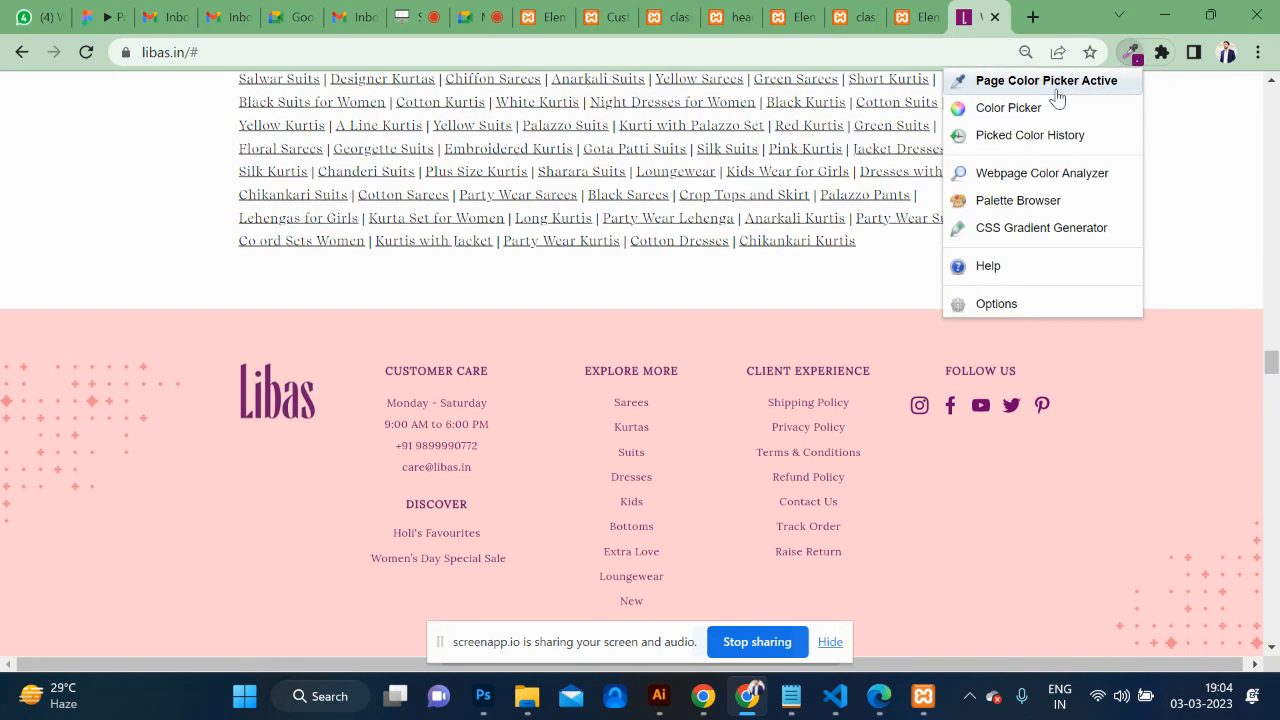
{"action": "left_click", "coordinate": [1055, 88]}
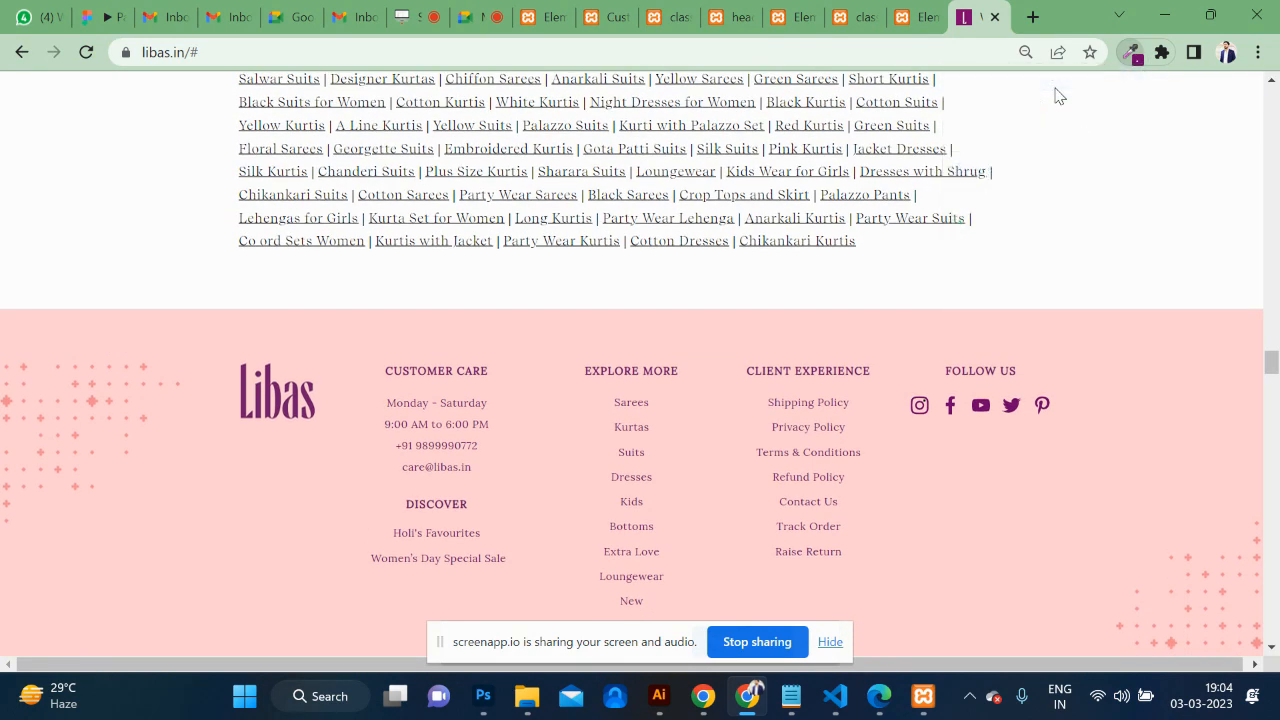
{"action": "left_click", "coordinate": [1131, 386]}
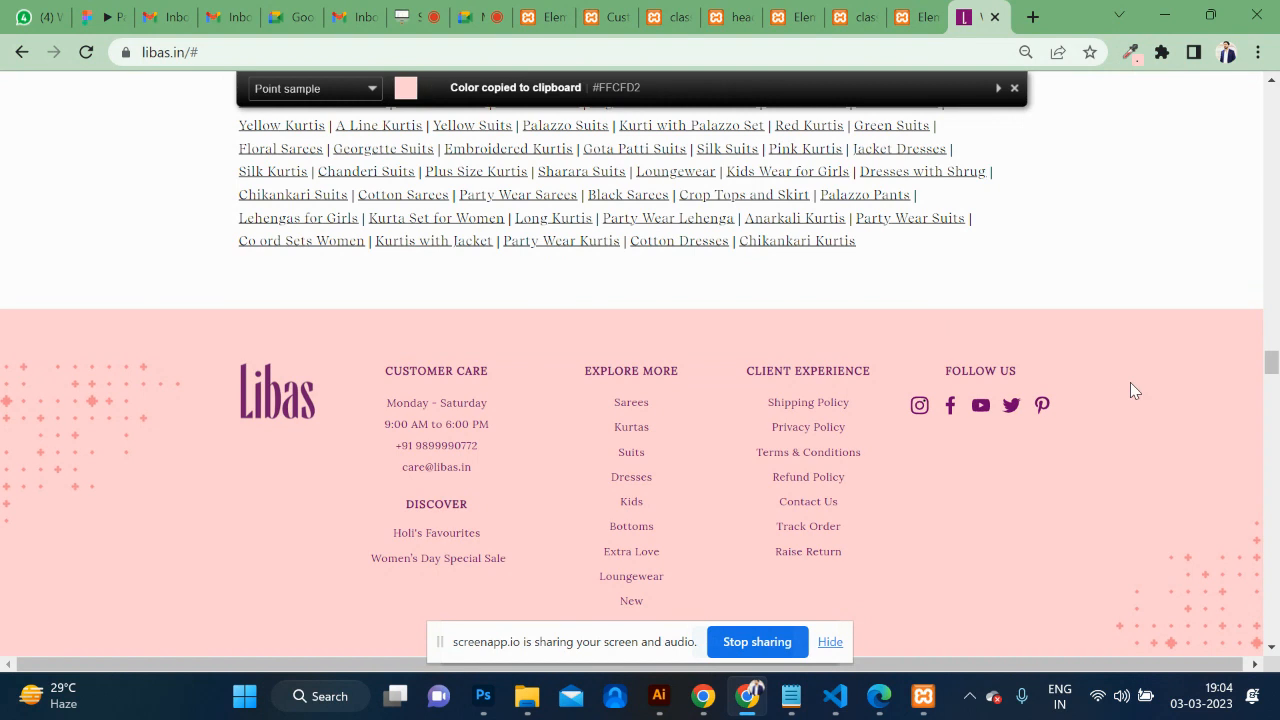
{"action": "left_click", "coordinate": [915, 17]}
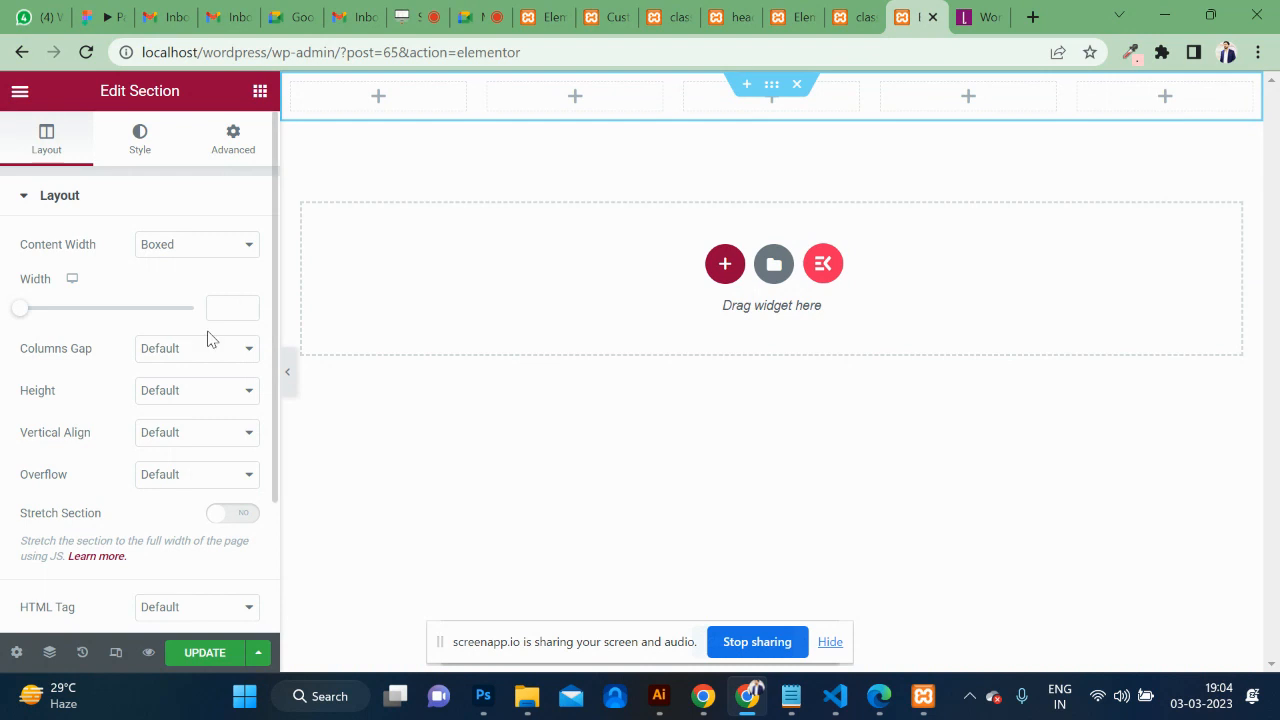
{"action": "scroll", "coordinate": [243, 506], "scroll_direction": "down", "scroll_amount": 2}
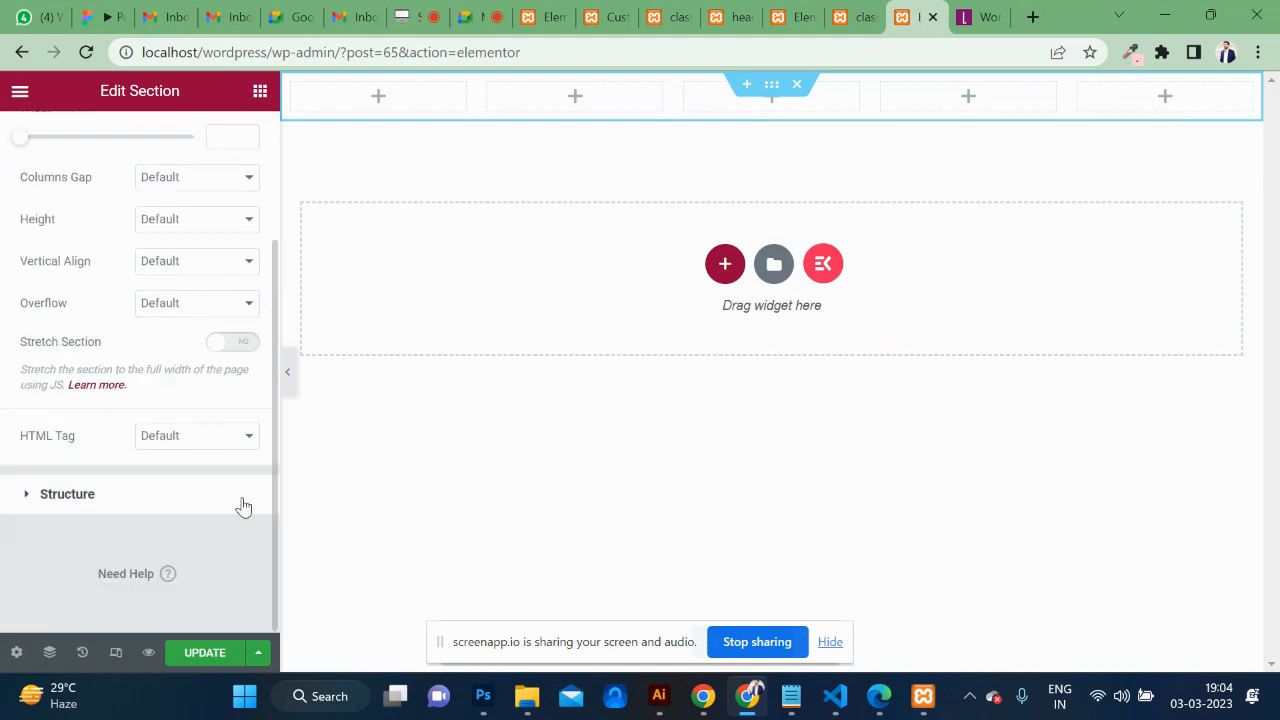
{"action": "scroll", "coordinate": [243, 506], "scroll_direction": "up", "scroll_amount": 2}
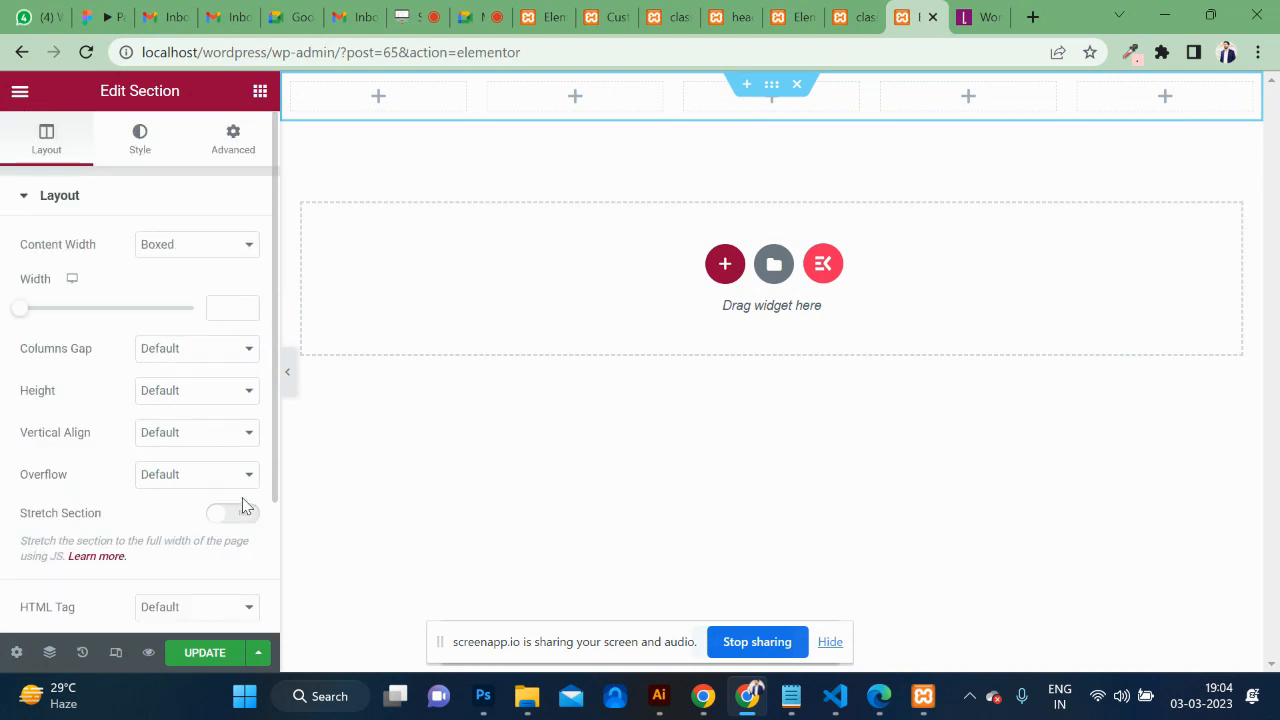
Give the section a Classic #FFCFD2 background and compare it against the Libas footer.
{"action": "left_click", "coordinate": [152, 142]}
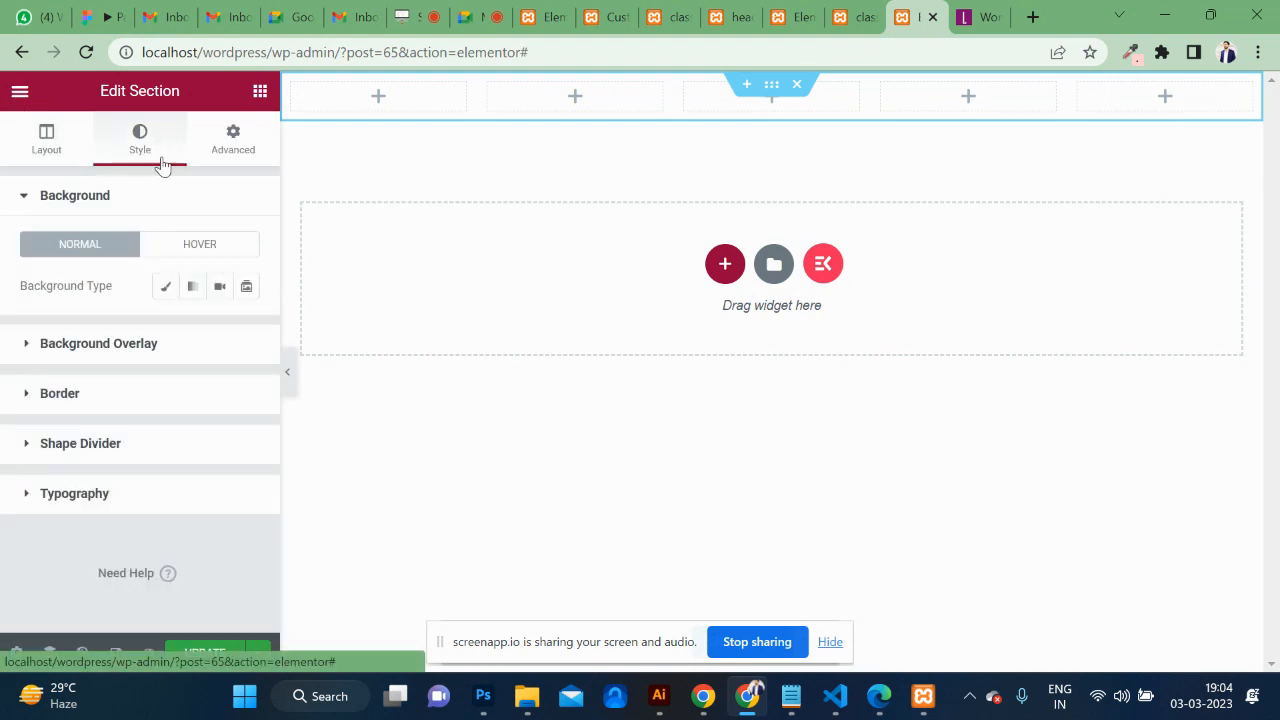
{"action": "left_click", "coordinate": [168, 287]}
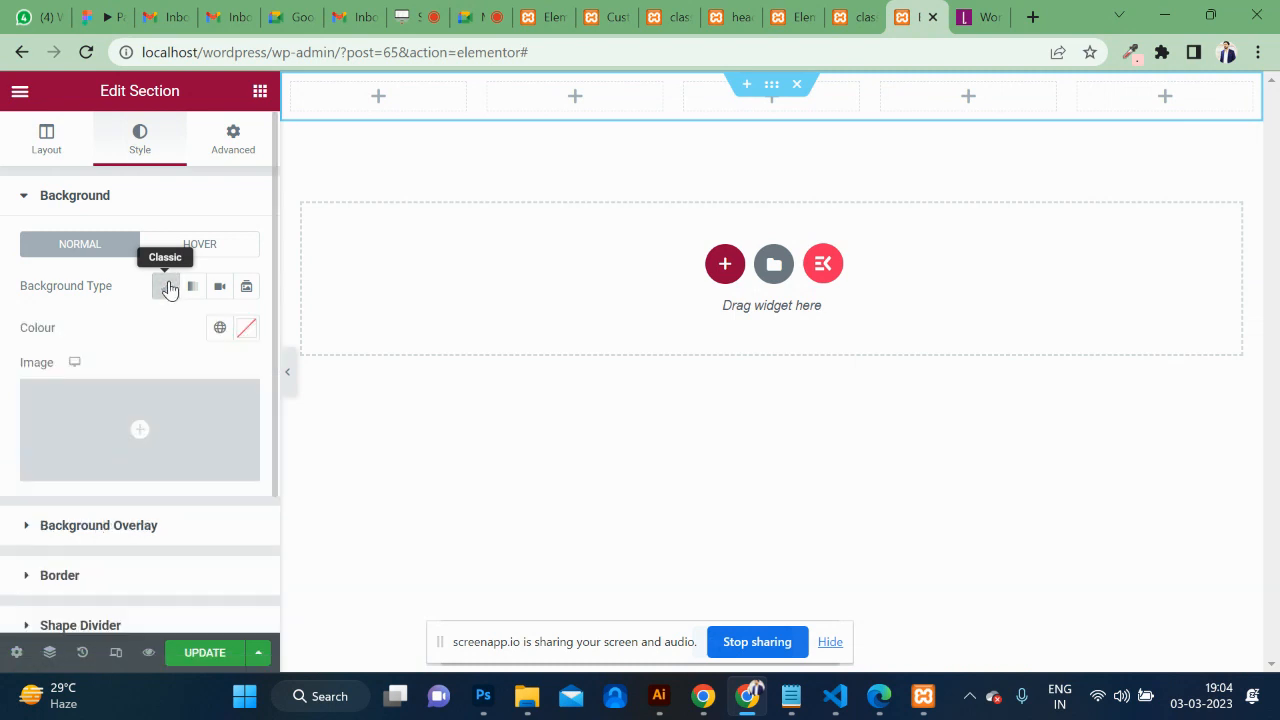
{"action": "left_click", "coordinate": [247, 330]}
{"action": "type", "text": "#FFCFD2"}
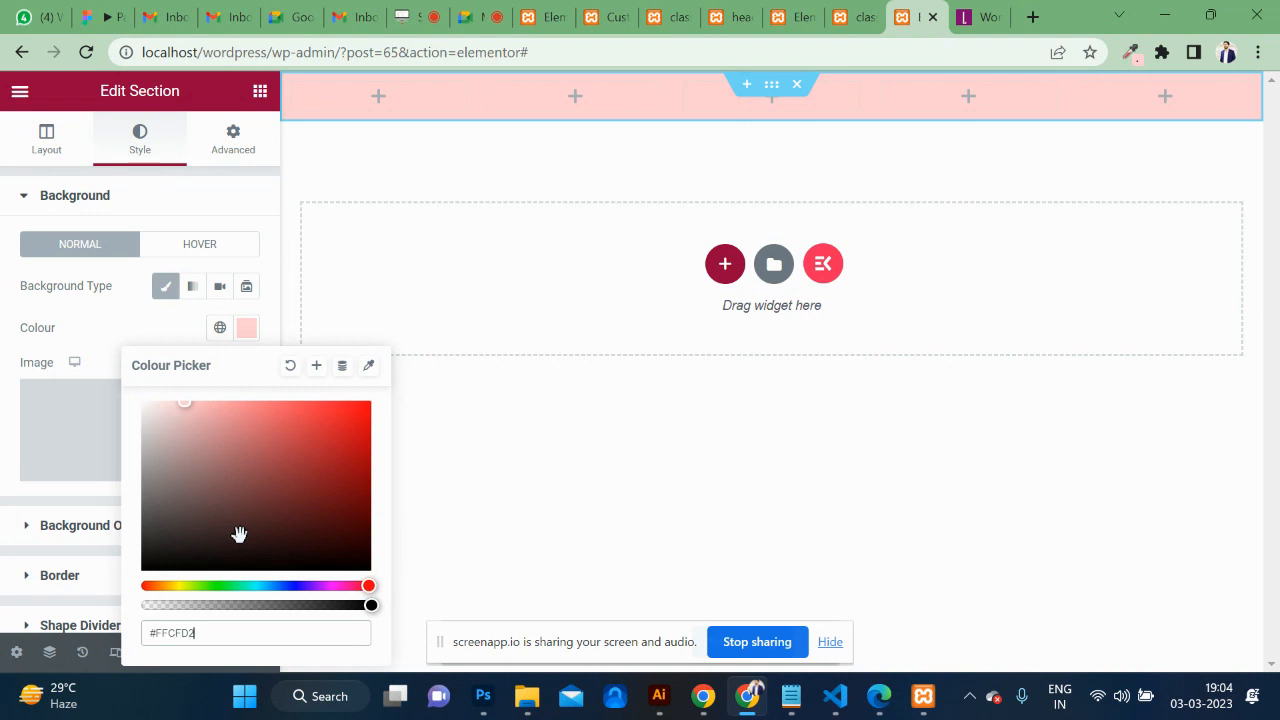
{"action": "left_click", "coordinate": [260, 85]}
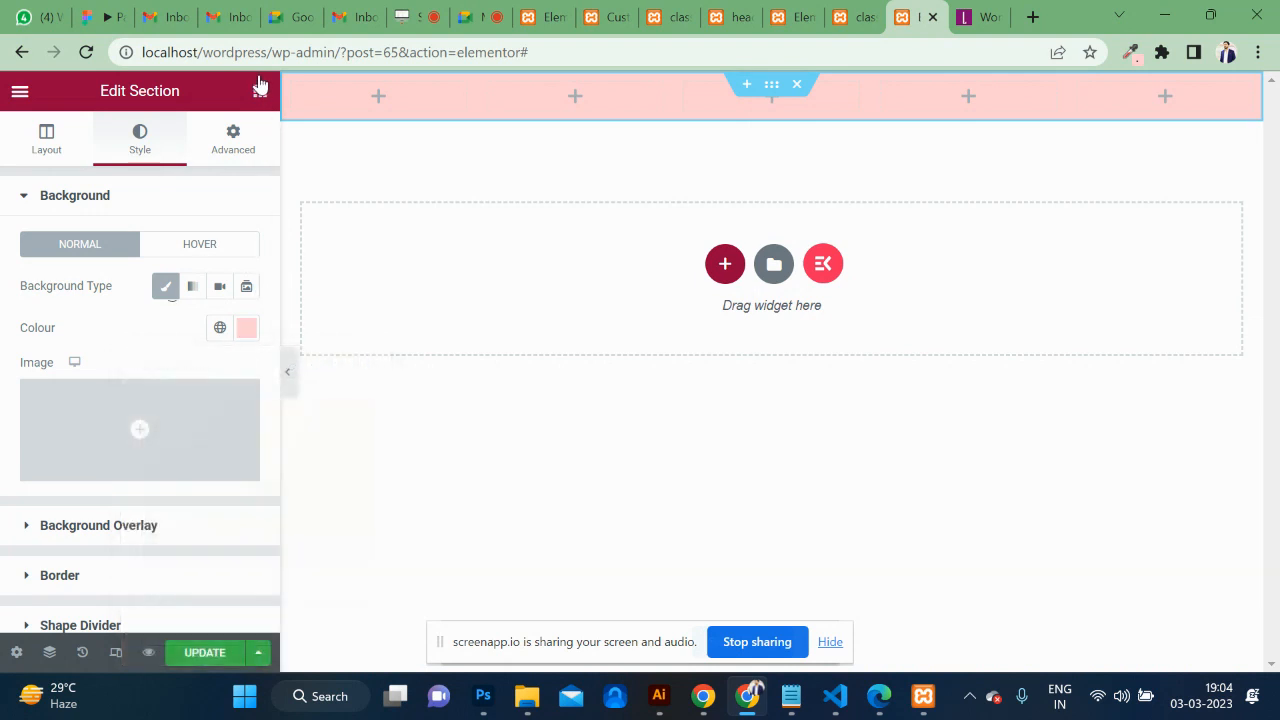
{"action": "left_click", "coordinate": [960, 17]}
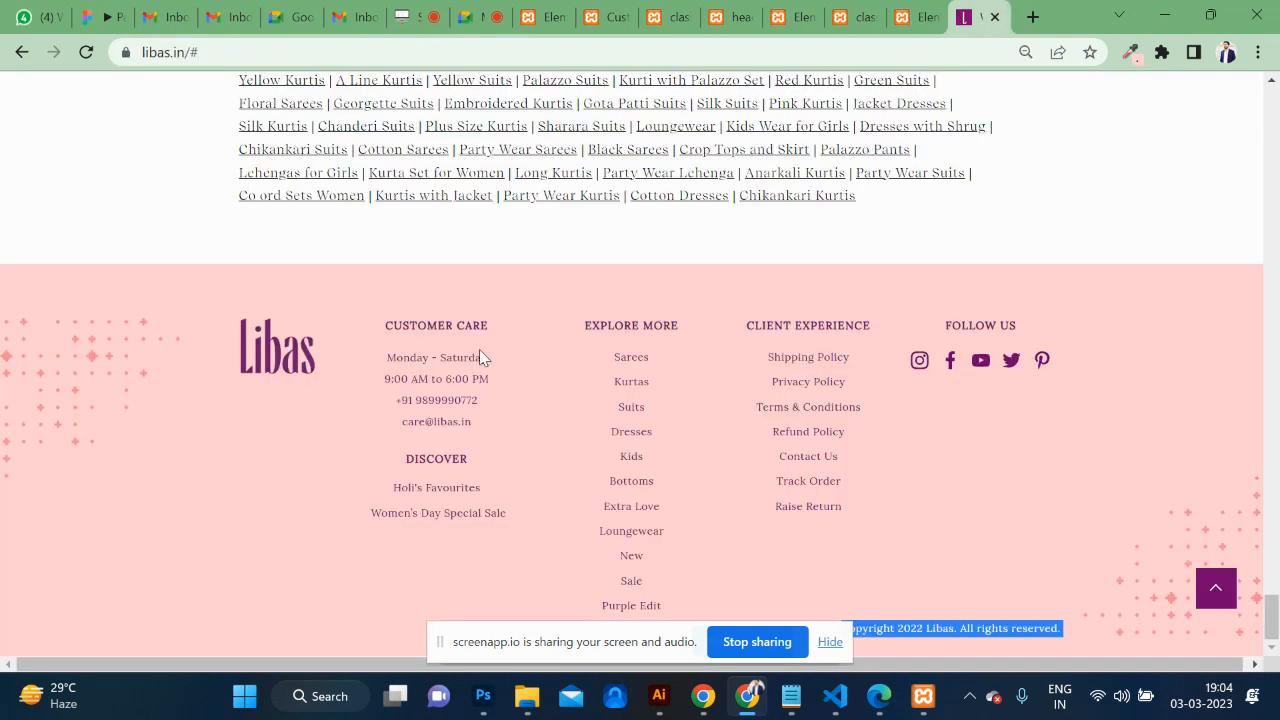
{"action": "left_click", "coordinate": [924, 12]}
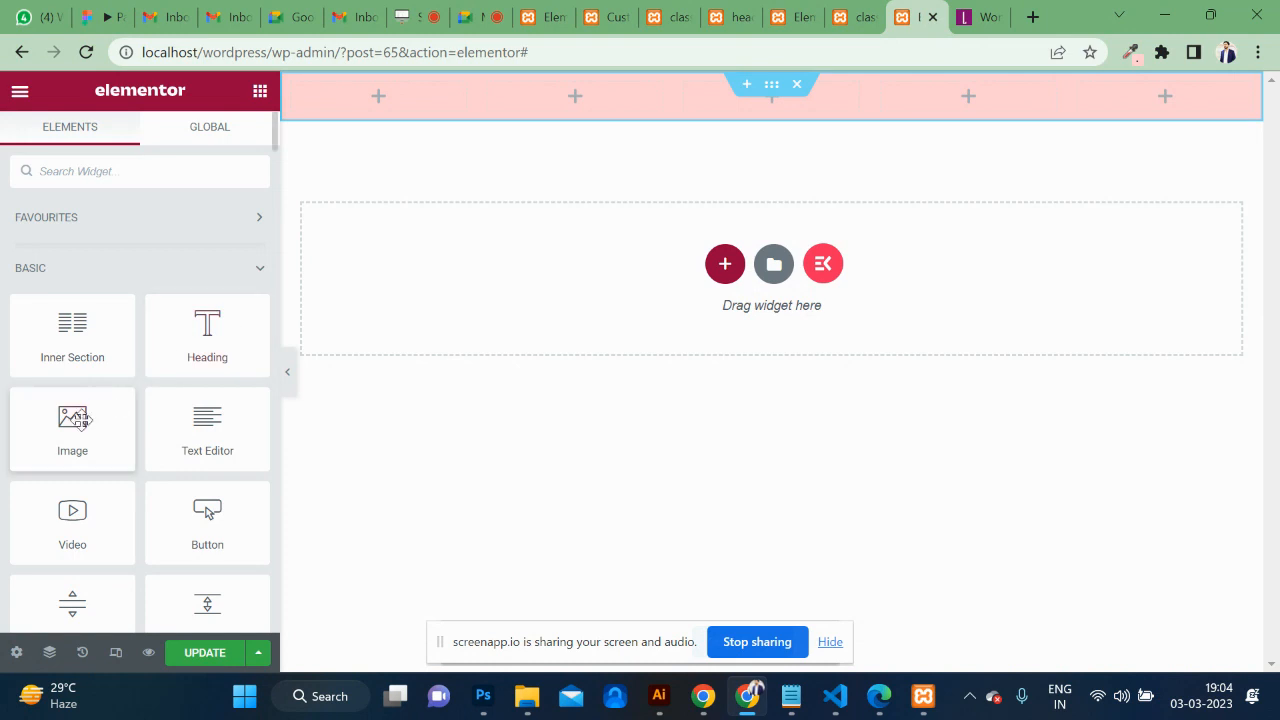
Place the uploaded LIBAS logo as an image in the pink section's first column.
{"action": "left_click_drag", "start_coordinate": [51, 428], "coordinate": [369, 88]}
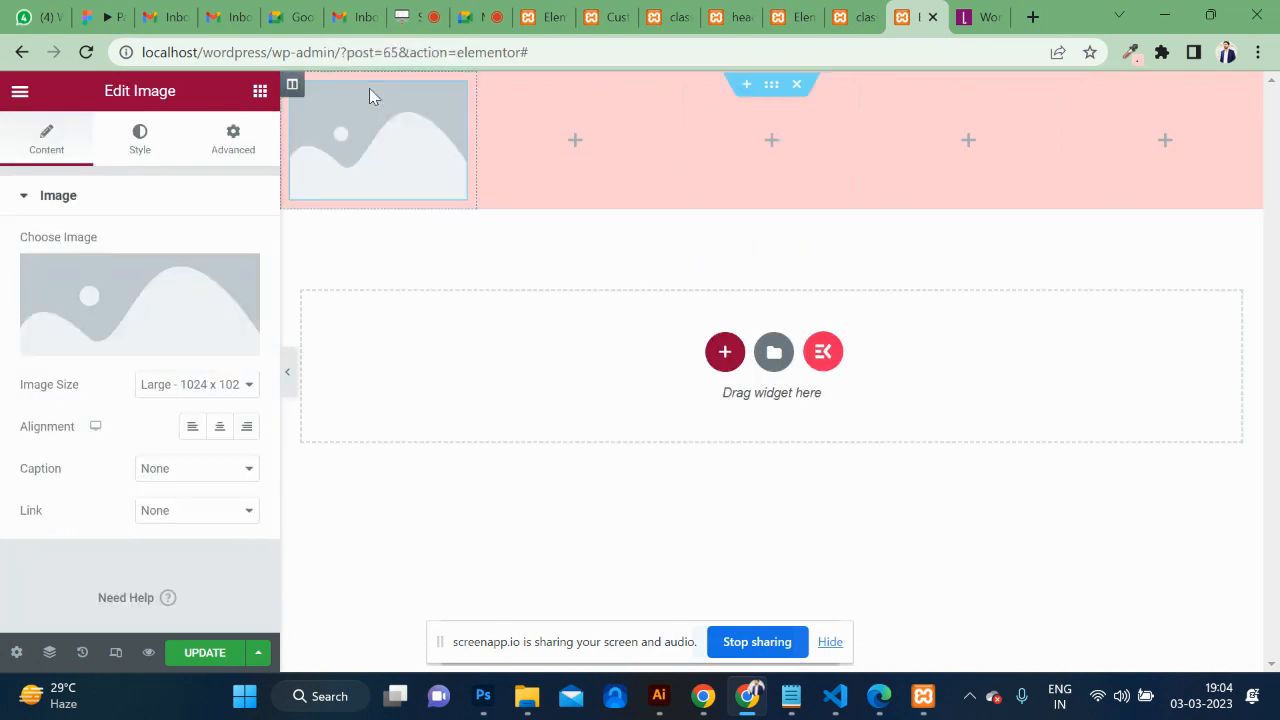
{"action": "left_click", "coordinate": [123, 316]}
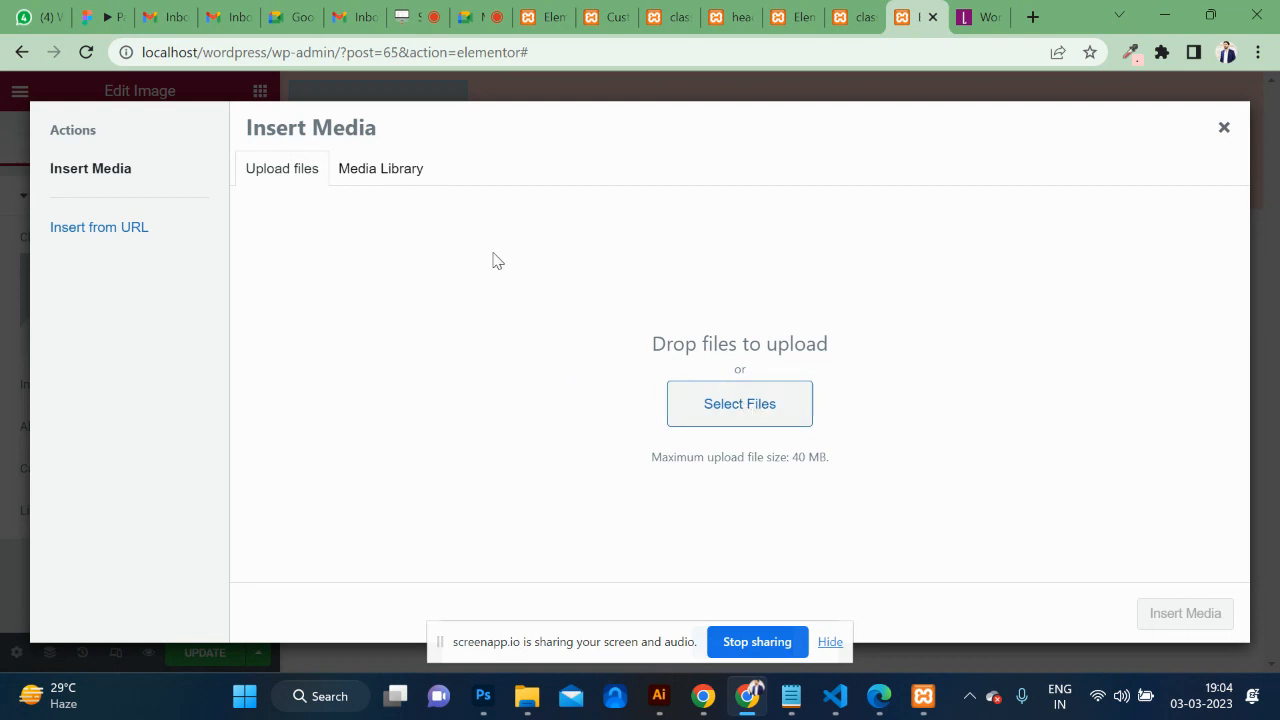
{"action": "left_click", "coordinate": [408, 177]}
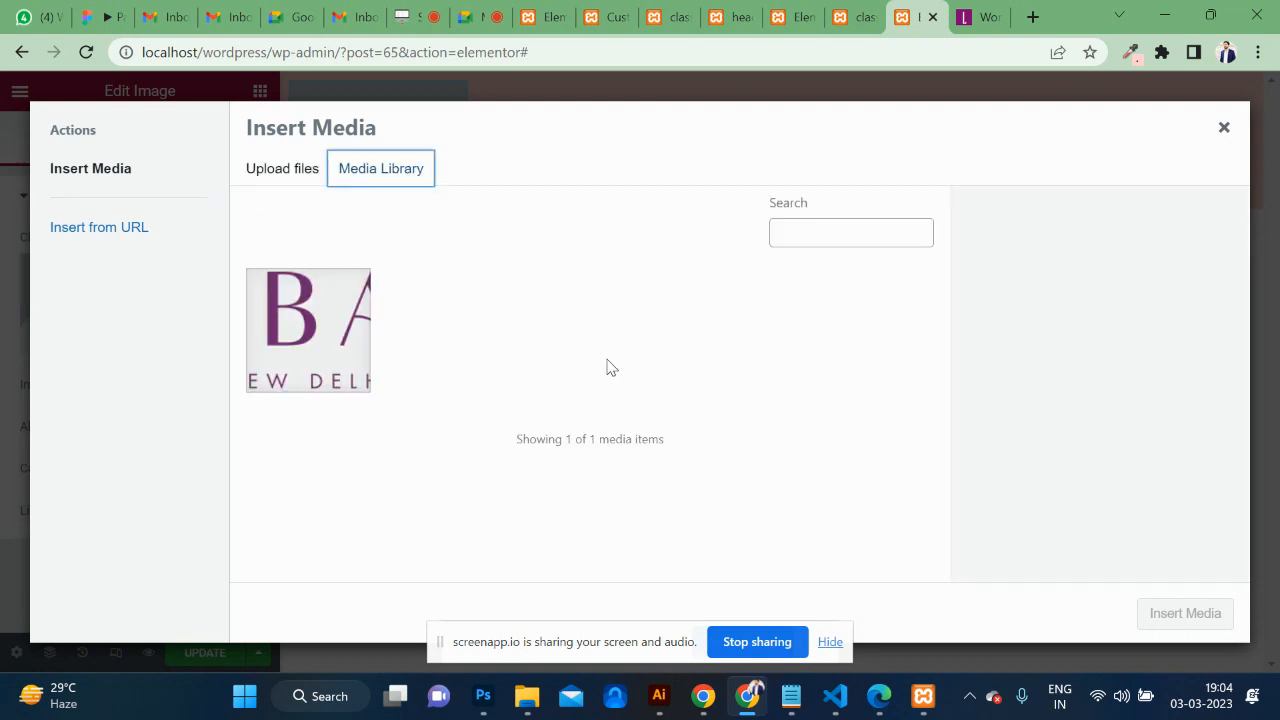
{"action": "left_click", "coordinate": [303, 325]}
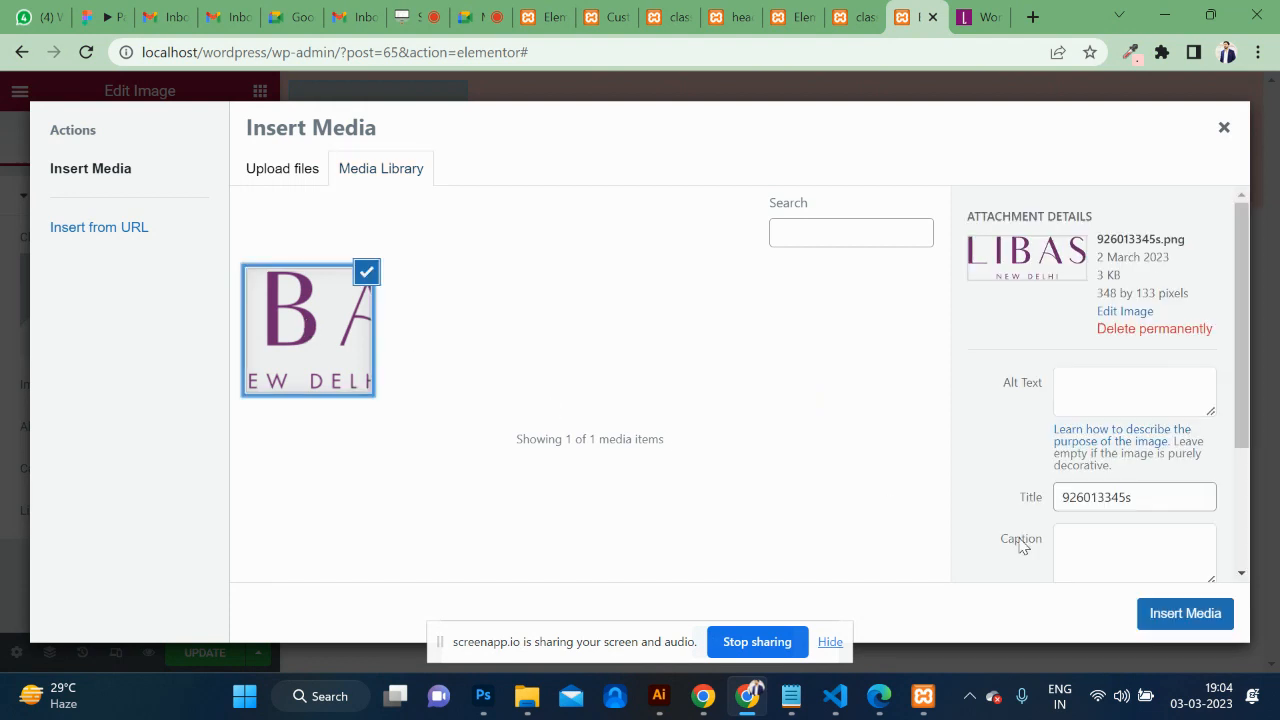
{"action": "left_click", "coordinate": [1145, 611]}
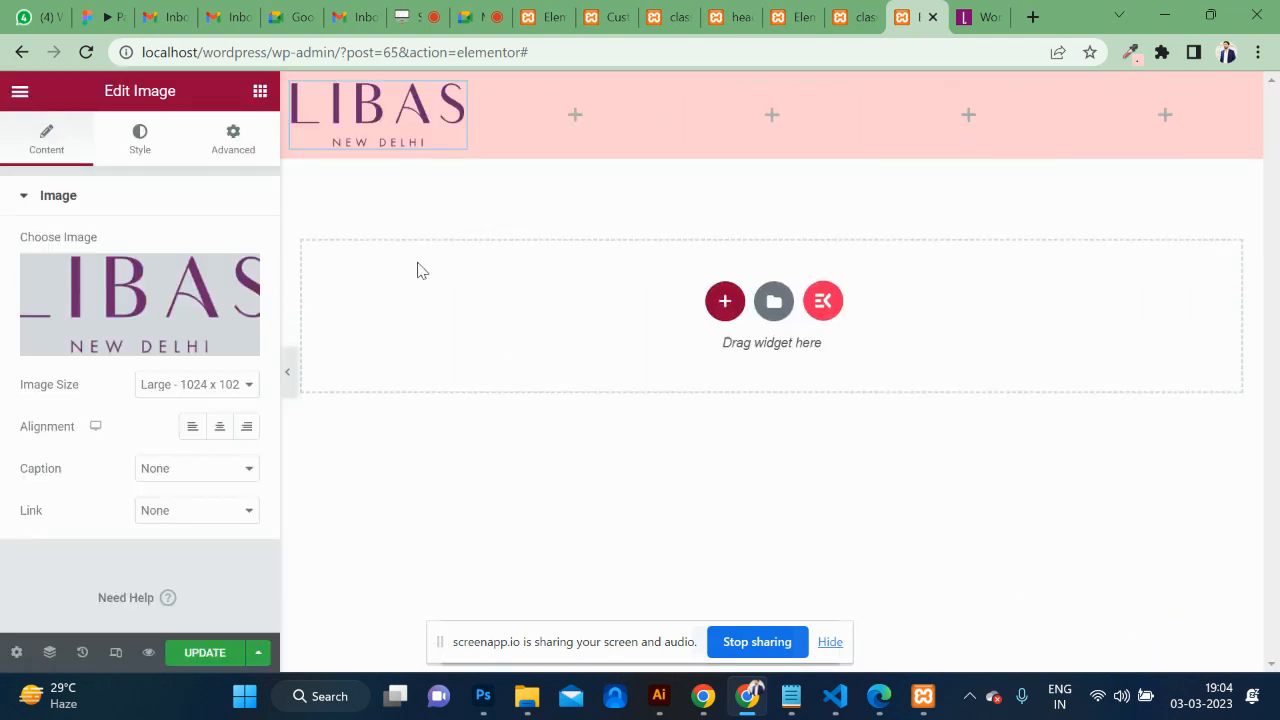
Set the logo width to 43% and save the footer.
{"action": "left_click", "coordinate": [130, 140]}
{"action": "left_click_drag", "start_coordinate": [21, 266], "coordinate": [93, 268]}
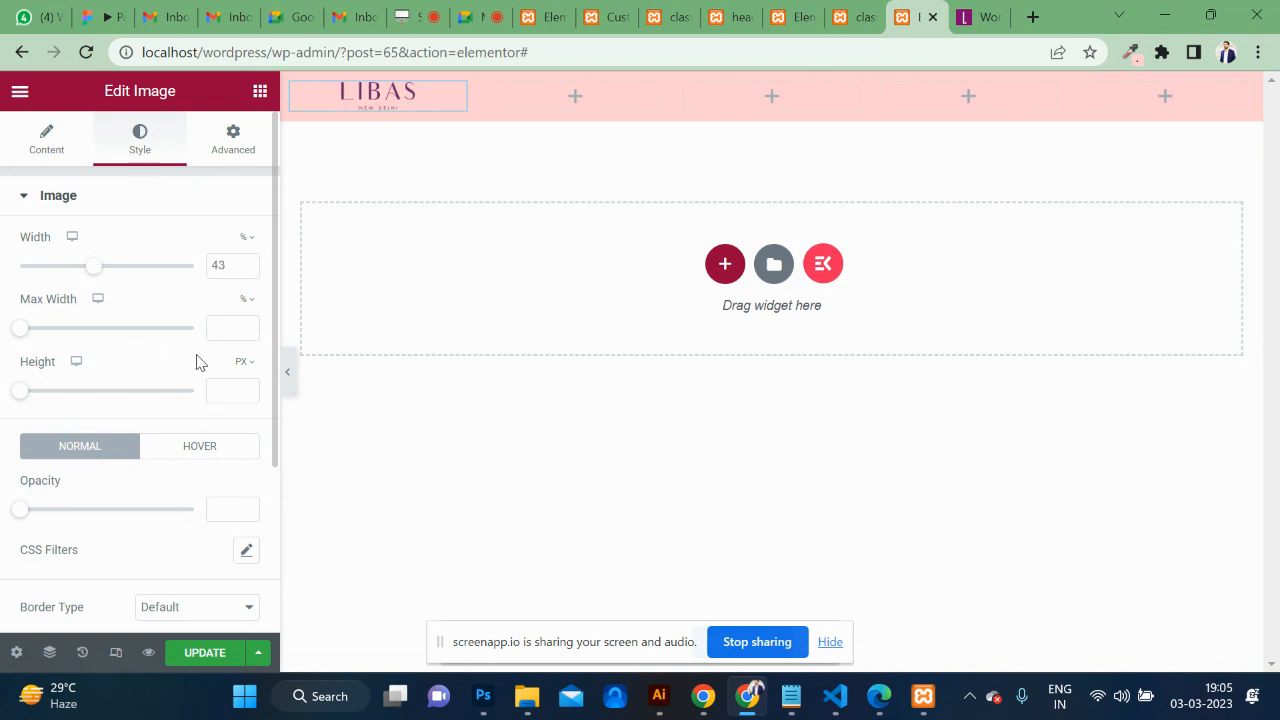
{"action": "left_click", "coordinate": [196, 655]}
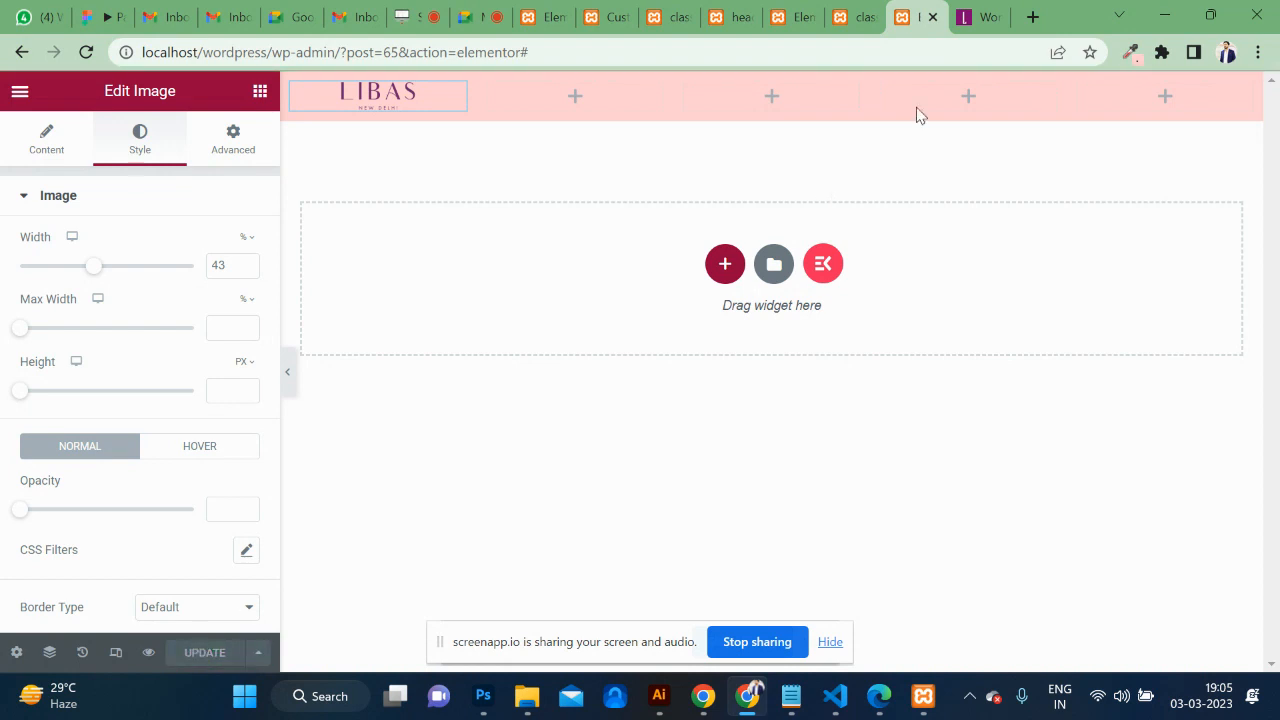
{"action": "left_click", "coordinate": [858, 15]}
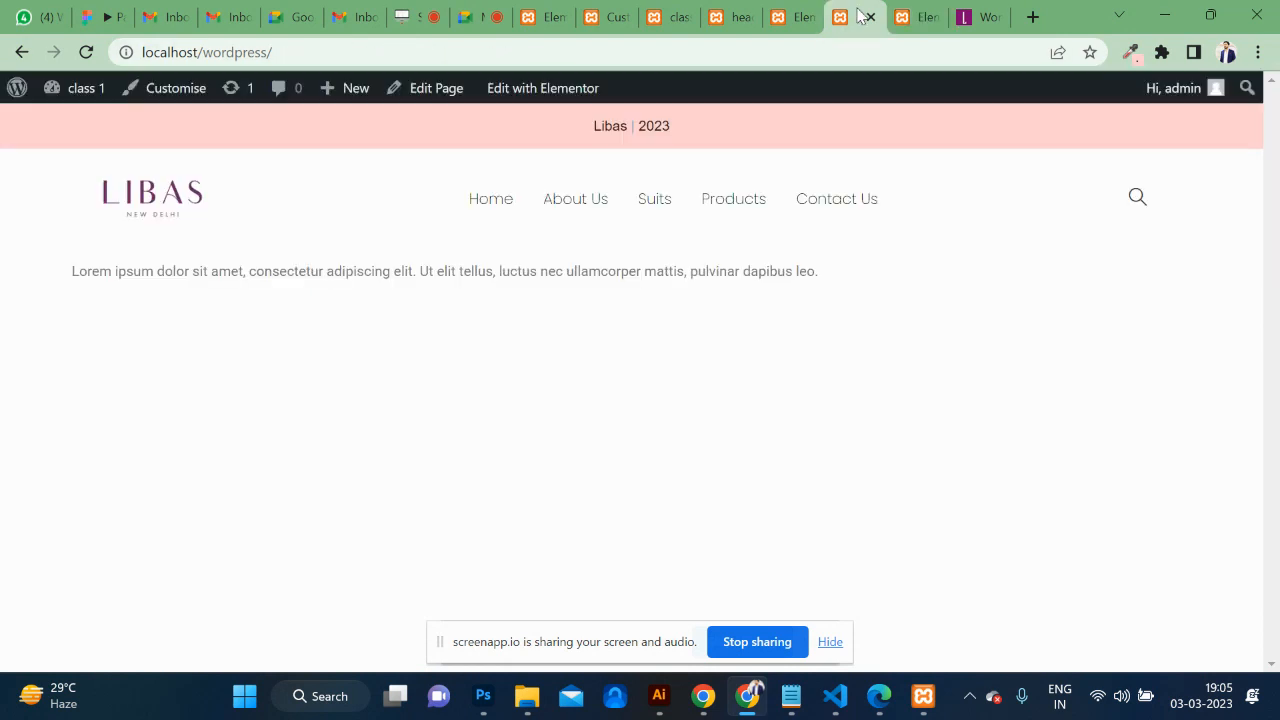
Reload the homepage to confirm the pink LIBAS footer, then enable responsive preview in the footer editor.
{"action": "left_click", "coordinate": [714, 52]}
{"action": "key", "text": "Return"}
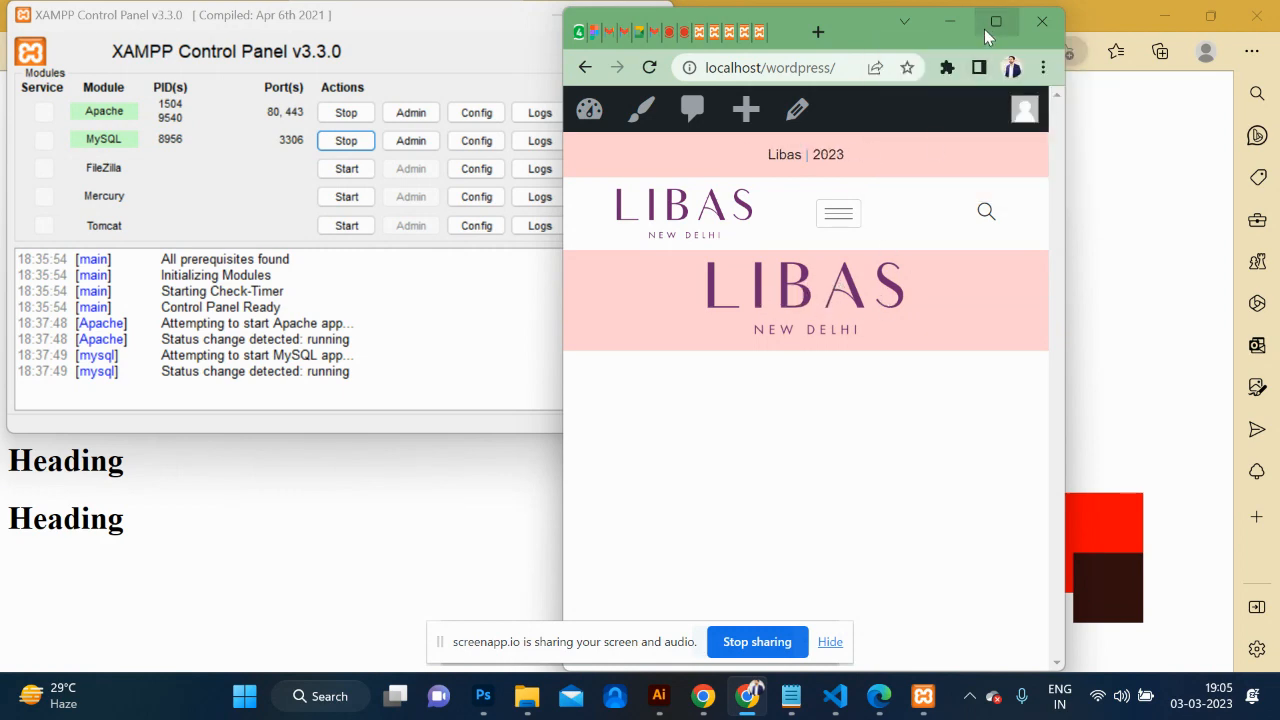
{"action": "left_click", "coordinate": [984, 29]}
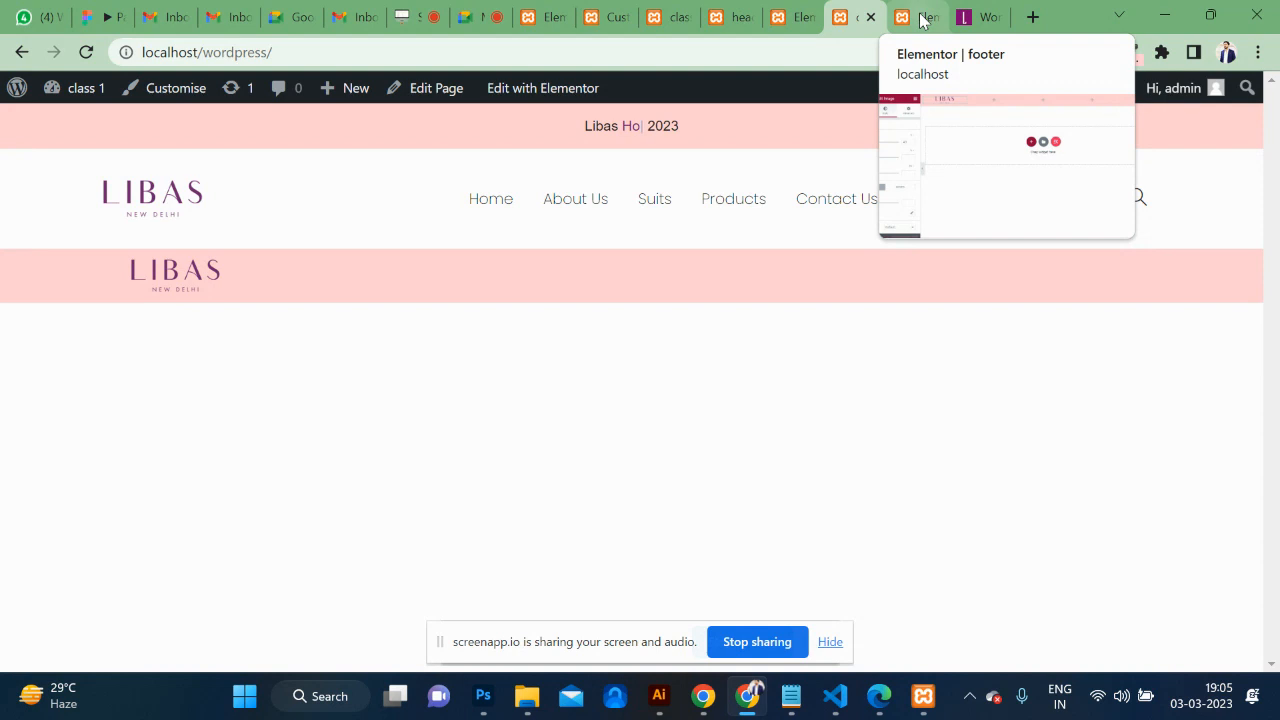
{"action": "left_click", "coordinate": [922, 20]}
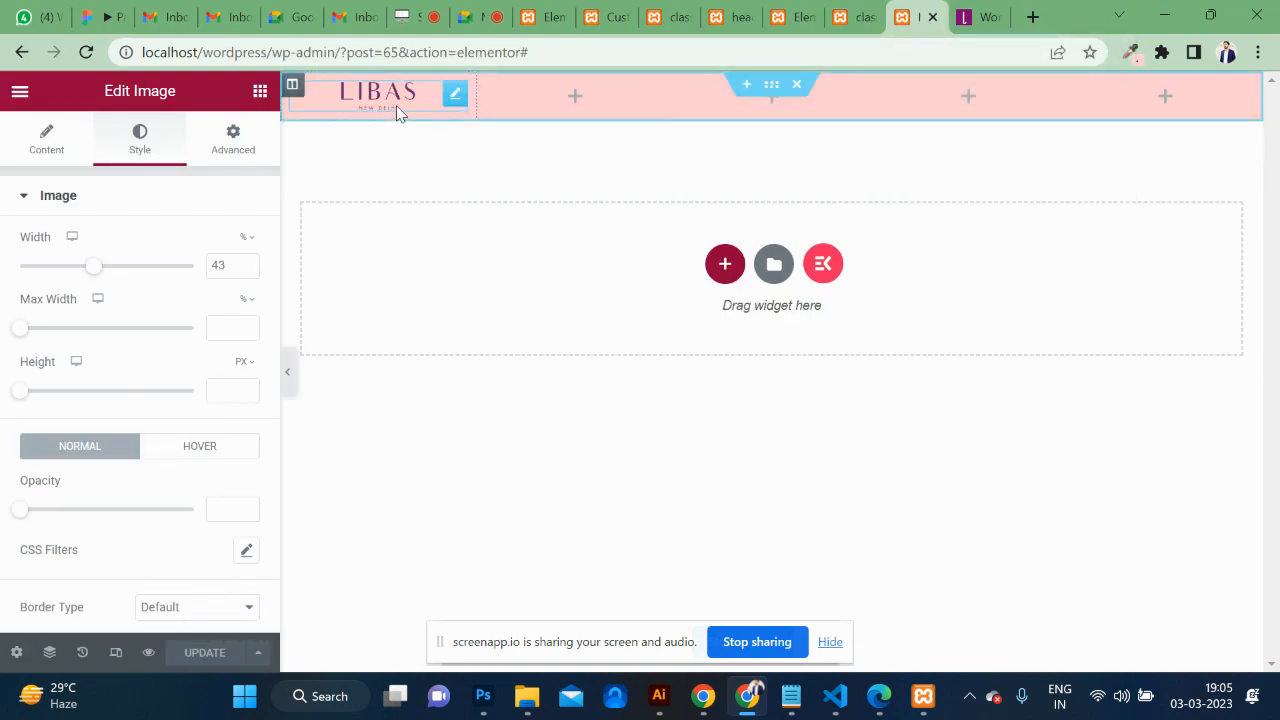
{"action": "left_click", "coordinate": [116, 654]}
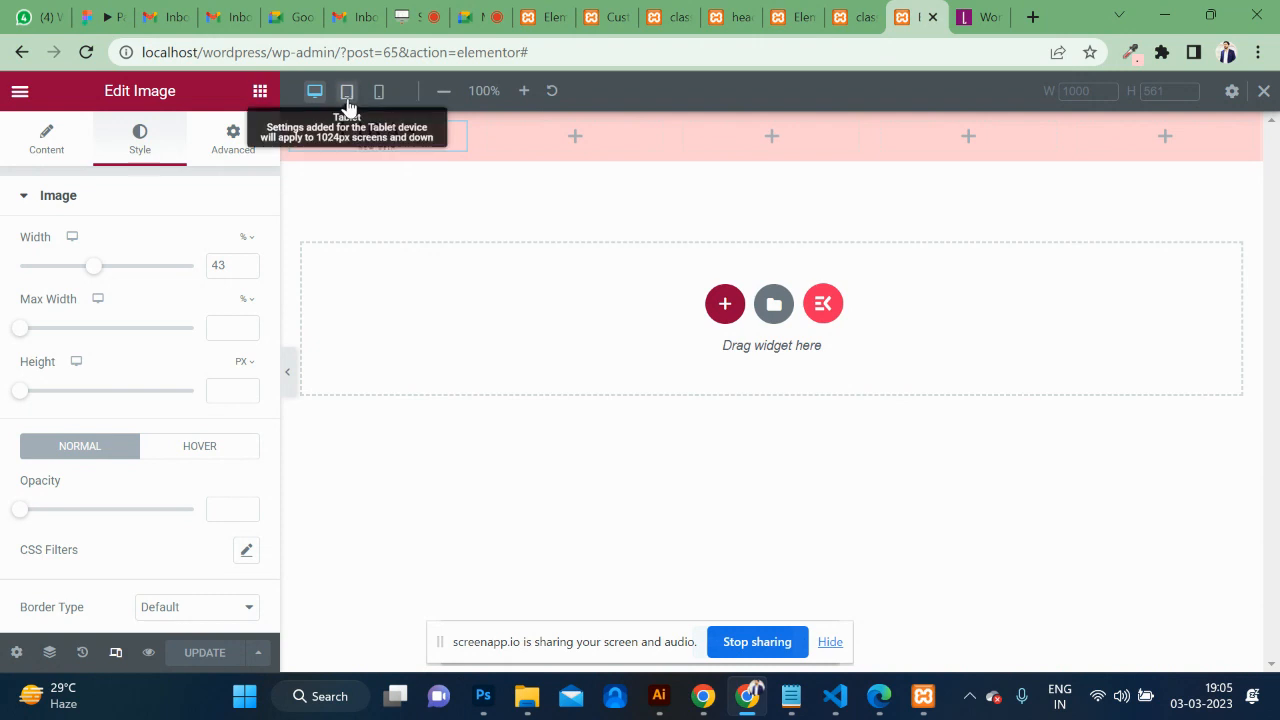
Switch to mobile preview and shrink the LIBAS logo to 28% width.
{"action": "left_click", "coordinate": [347, 100]}
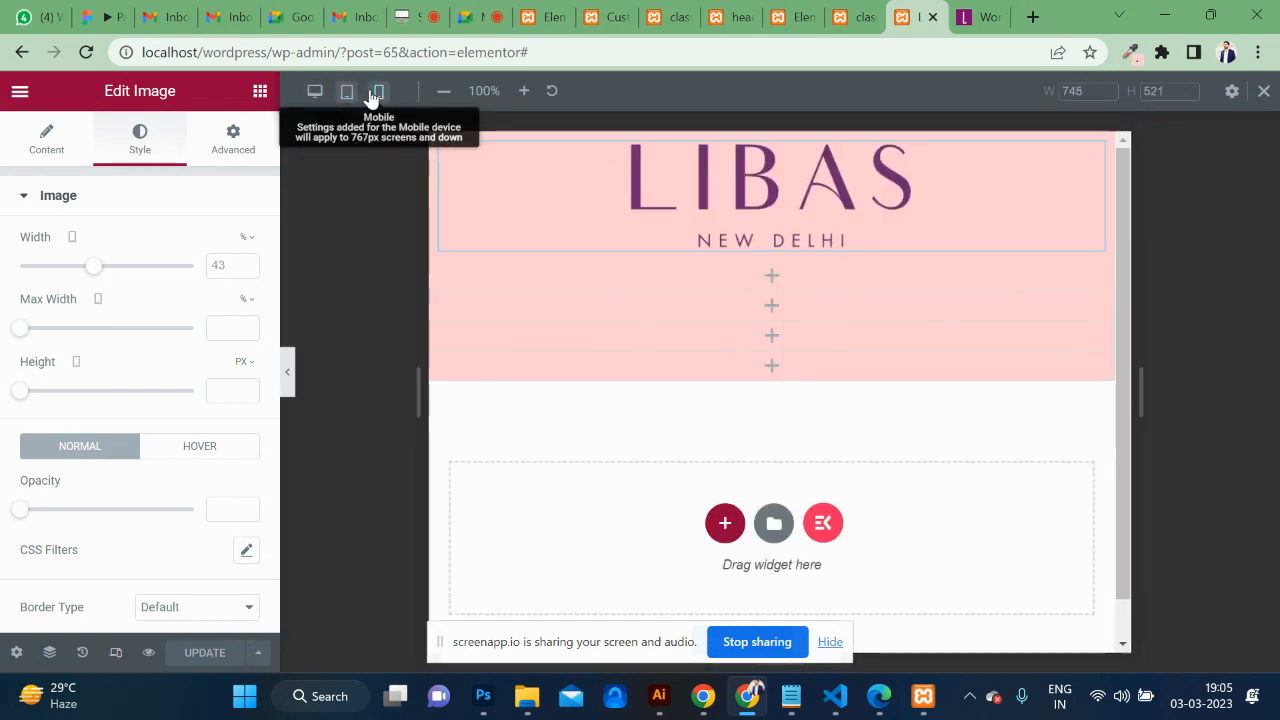
{"action": "left_click", "coordinate": [377, 93]}
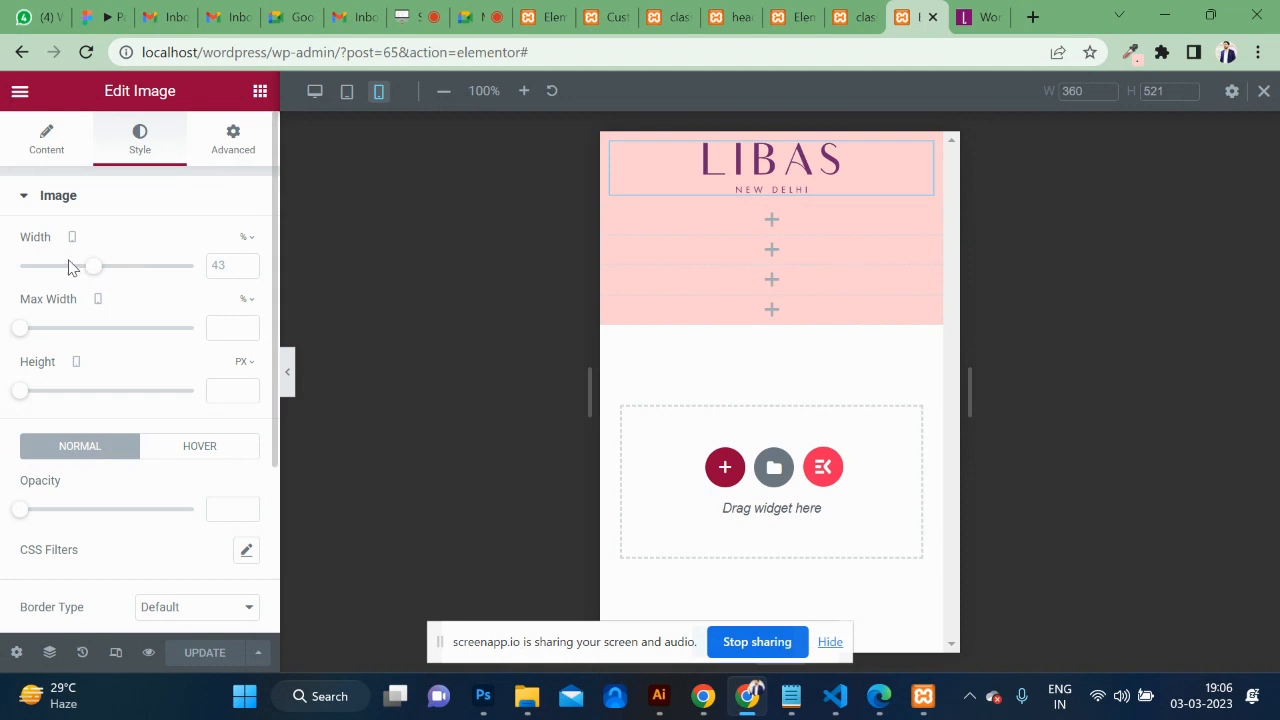
{"action": "left_click_drag", "start_coordinate": [95, 268], "coordinate": [69, 271]}
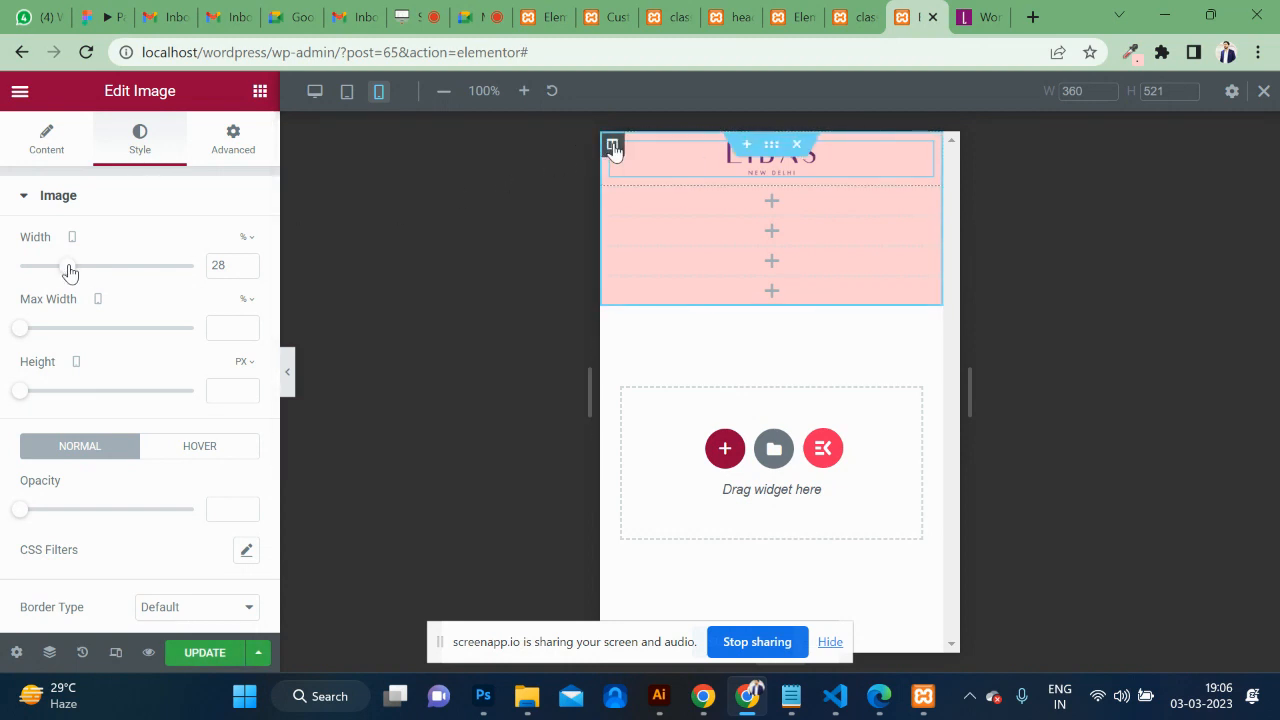
Set the logo column's mobile width to 100% and save the footer.
{"action": "left_click", "coordinate": [613, 146]}
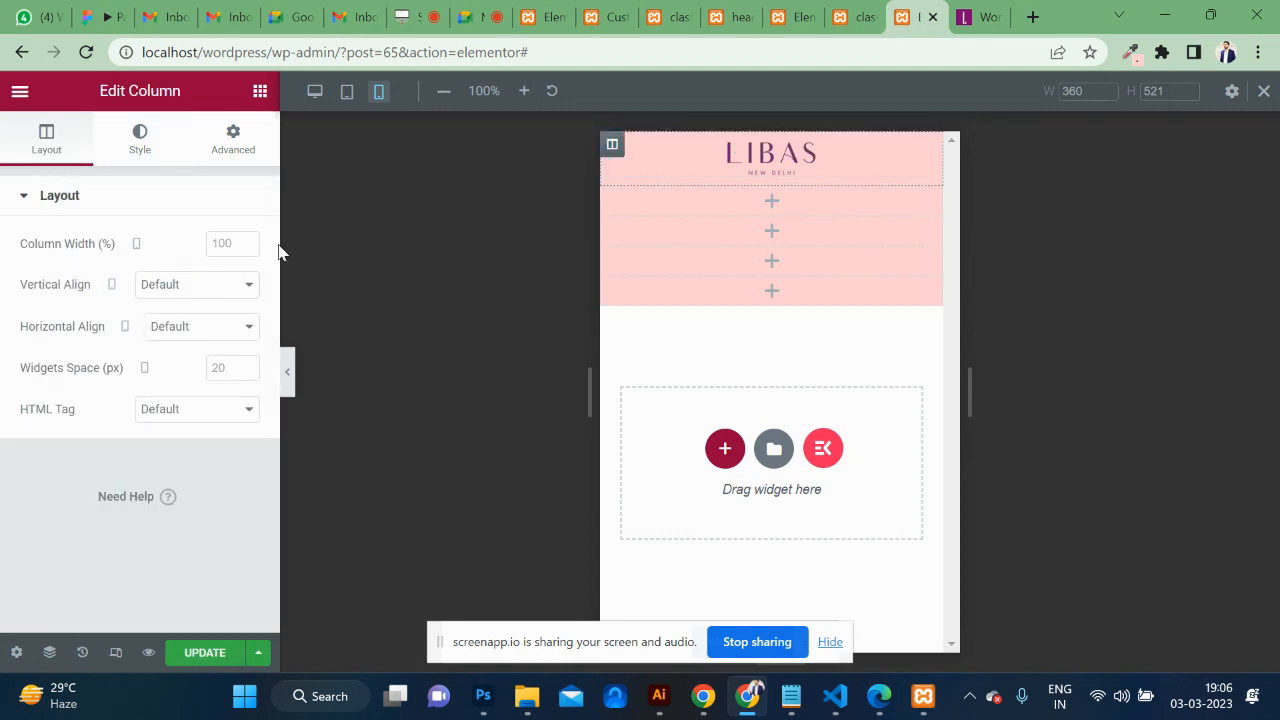
{"action": "left_click", "coordinate": [224, 248]}
{"action": "type", "text": "20"}
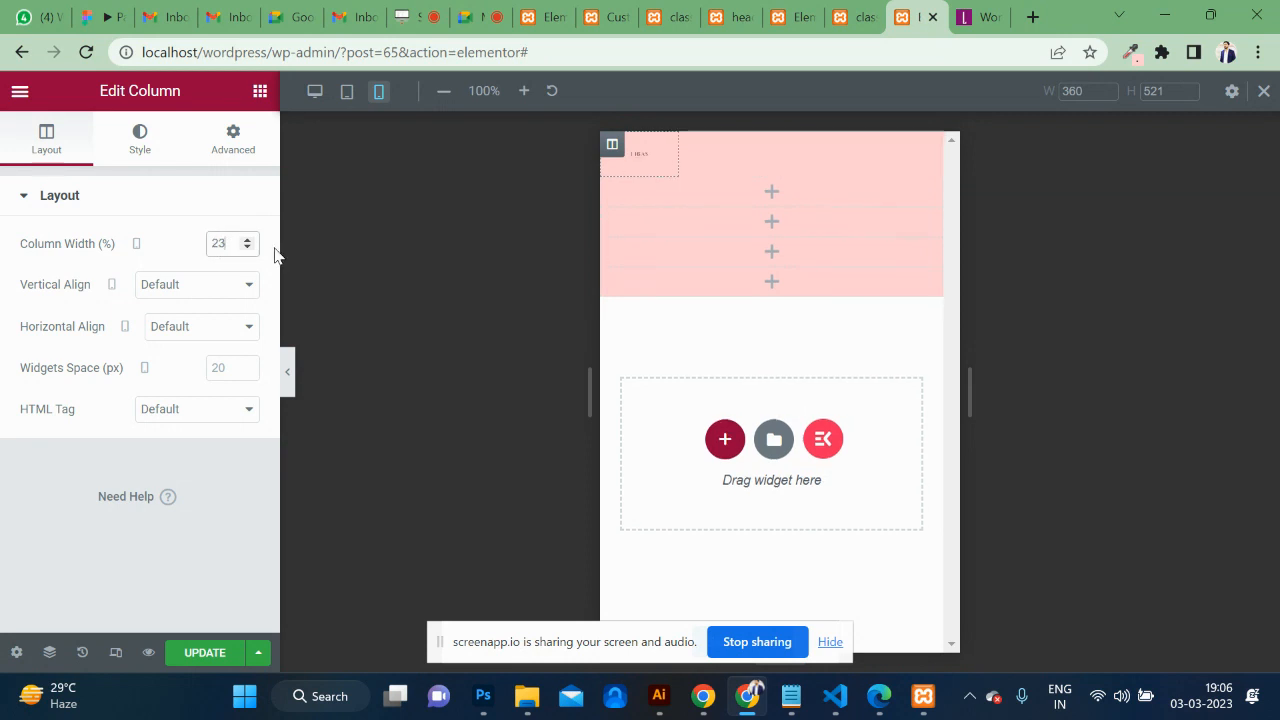
{"action": "key", "text": "Up"}
{"action": "key", "text": "Up"}
{"action": "key", "text": "Up"}
{"action": "key", "text": "Up"}
{"action": "key", "text": "Up"}
{"action": "key", "text": "Up"}
{"action": "key", "text": "Up"}
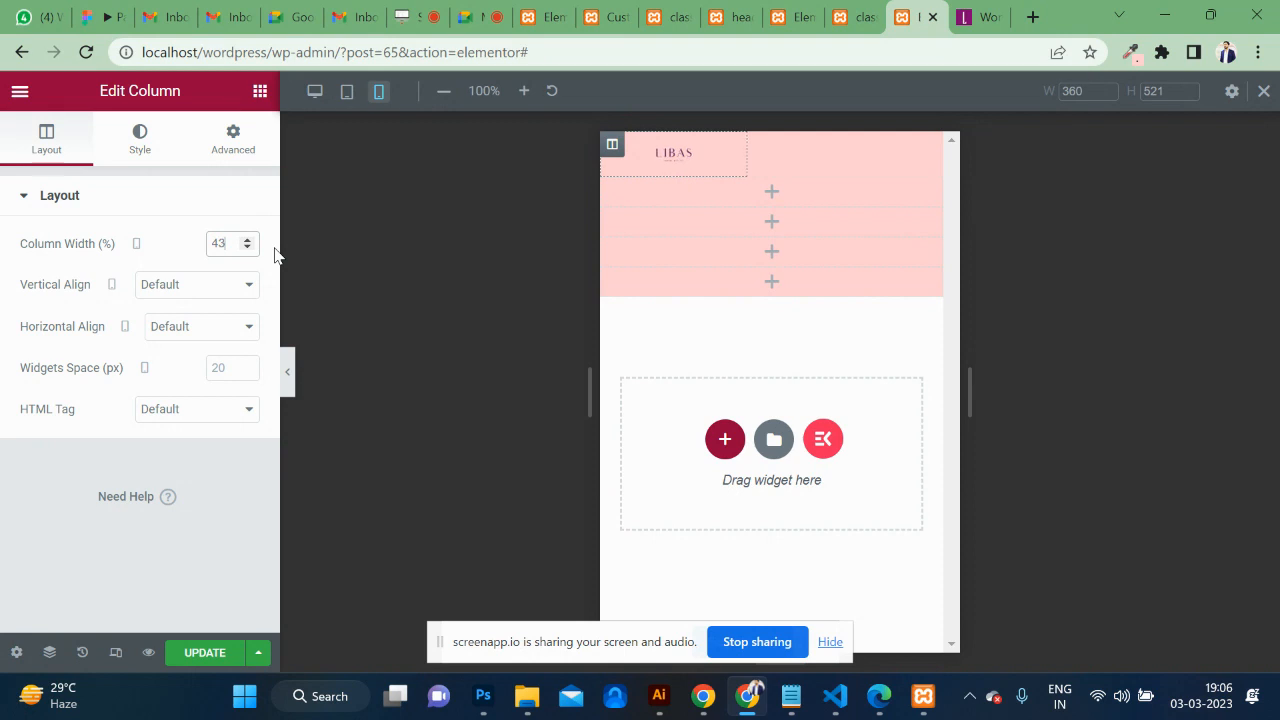
{"action": "key", "text": "Up"}
{"action": "key", "text": "Up"}
{"action": "key", "text": "Up"}
{"action": "key", "text": "Up"}
{"action": "key", "text": "Up"}
{"action": "key", "text": "Up"}
{"action": "key", "text": "Up"}
{"action": "key", "text": "Up"}
{"action": "key", "text": "Up"}
{"action": "key", "text": "Up"}
{"action": "key", "text": "Up"}
{"action": "key", "text": "Up"}
{"action": "key", "text": "Up"}
{"action": "key", "text": "Up"}
{"action": "key", "text": "Up"}
{"action": "key", "text": "Up"}
{"action": "key", "text": "Up"}
{"action": "key", "text": "Up"}
{"action": "key", "text": "Up"}
{"action": "key", "text": "Up"}
{"action": "key", "text": "Down"}
{"action": "key", "text": "Down"}
{"action": "key", "text": "Down"}
{"action": "key", "text": "Down"}
{"action": "key", "text": "Down"}
{"action": "key", "text": "Down"}
{"action": "key", "text": "Down"}
{"action": "key", "text": "Down"}
{"action": "key", "text": "Down"}
{"action": "key", "text": "Down"}
{"action": "key", "text": "Down"}
{"action": "key", "text": "Down"}
{"action": "key", "text": "Down"}
{"action": "key", "text": "Down"}
{"action": "key", "text": "Down"}
{"action": "key", "text": "Down"}
{"action": "key", "text": "Down"}
{"action": "key", "text": "Down"}
{"action": "key", "text": "Down"}
{"action": "key", "text": "Down"}
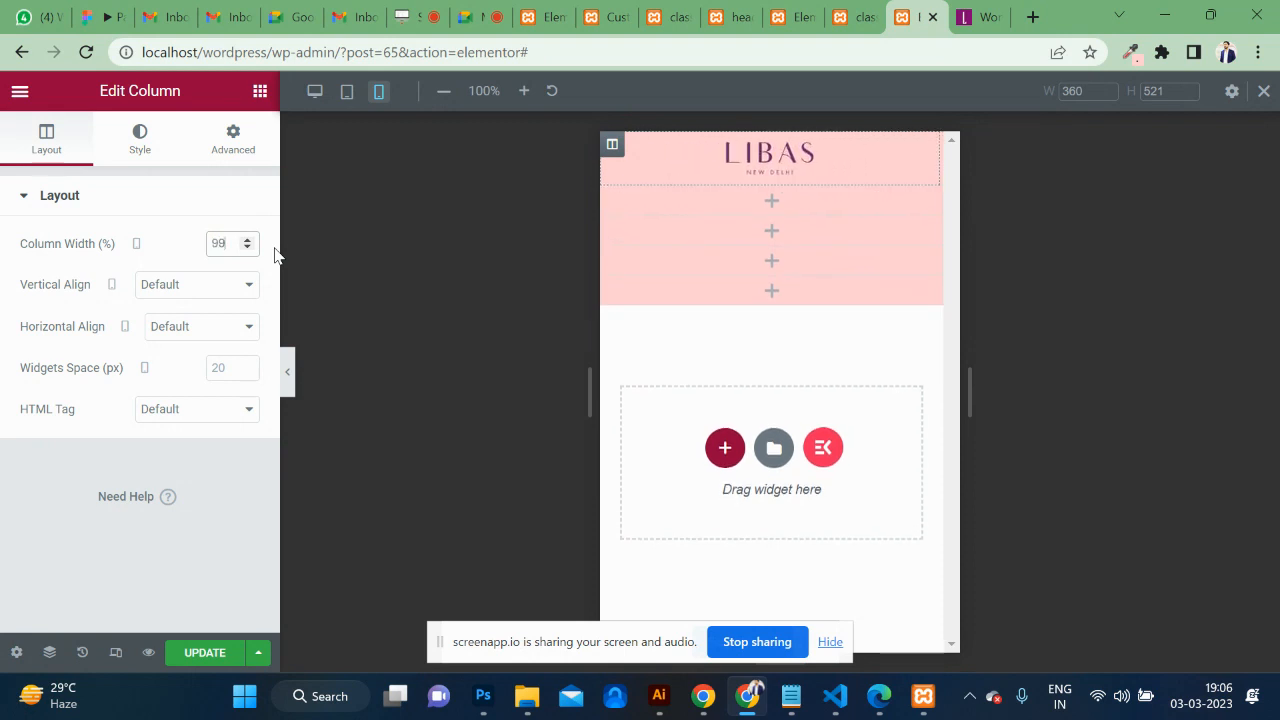
{"action": "key", "text": "Down"}
{"action": "key", "text": "Down"}
{"action": "key", "text": "Down"}
{"action": "key", "text": "Down"}
{"action": "key", "text": "Down"}
{"action": "key", "text": "Down"}
{"action": "key", "text": "Down"}
{"action": "key", "text": "Down"}
{"action": "key", "text": "Down"}
{"action": "key", "text": "Down"}
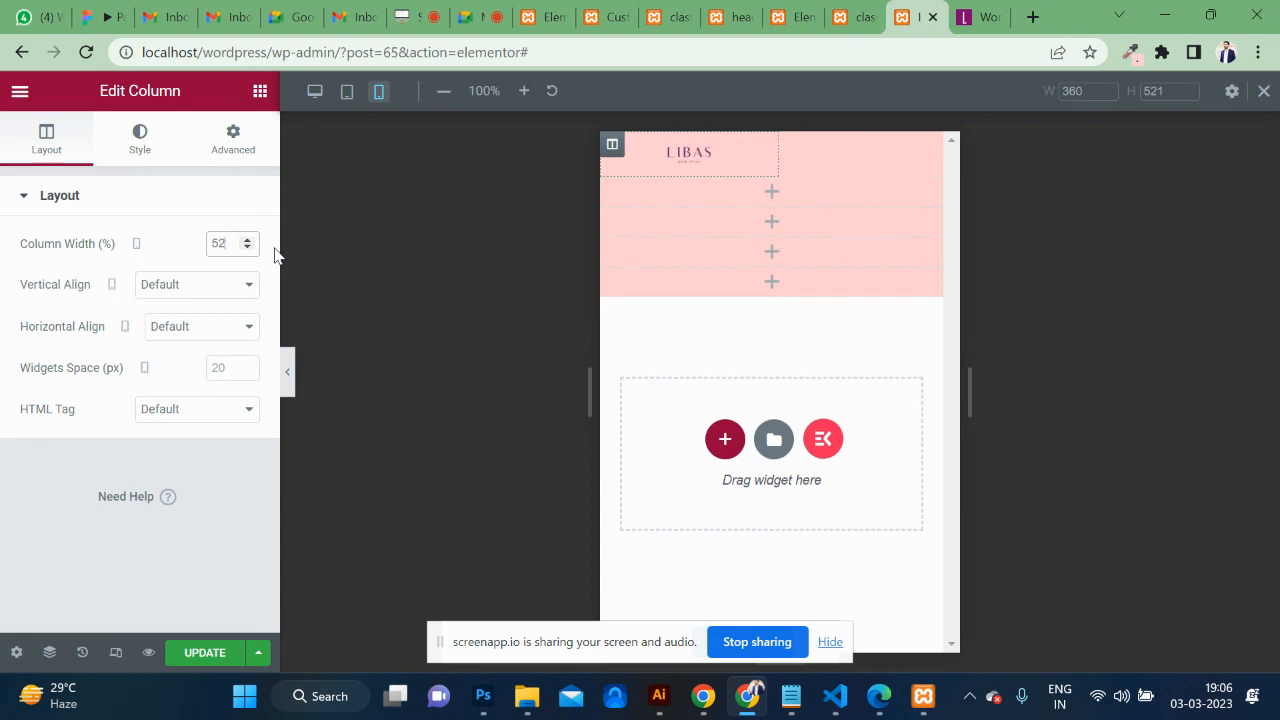
{"action": "key", "text": "Up"}
{"action": "key", "text": "Up"}
{"action": "key", "text": "Up"}
{"action": "key", "text": "Up"}
{"action": "key", "text": "Up"}
{"action": "key", "text": "Up"}
{"action": "key", "text": "Up"}
{"action": "key", "text": "Up"}
{"action": "key", "text": "Up"}
{"action": "key", "text": "Up"}
{"action": "key", "text": "Up"}
{"action": "key", "text": "Up"}
{"action": "key", "text": "Up"}
{"action": "key", "text": "Up"}
{"action": "key", "text": "Up"}
{"action": "key", "text": "Up"}
{"action": "key", "text": "Up"}
{"action": "key", "text": "Up"}
{"action": "key", "text": "Up"}
{"action": "key", "text": "Up"}
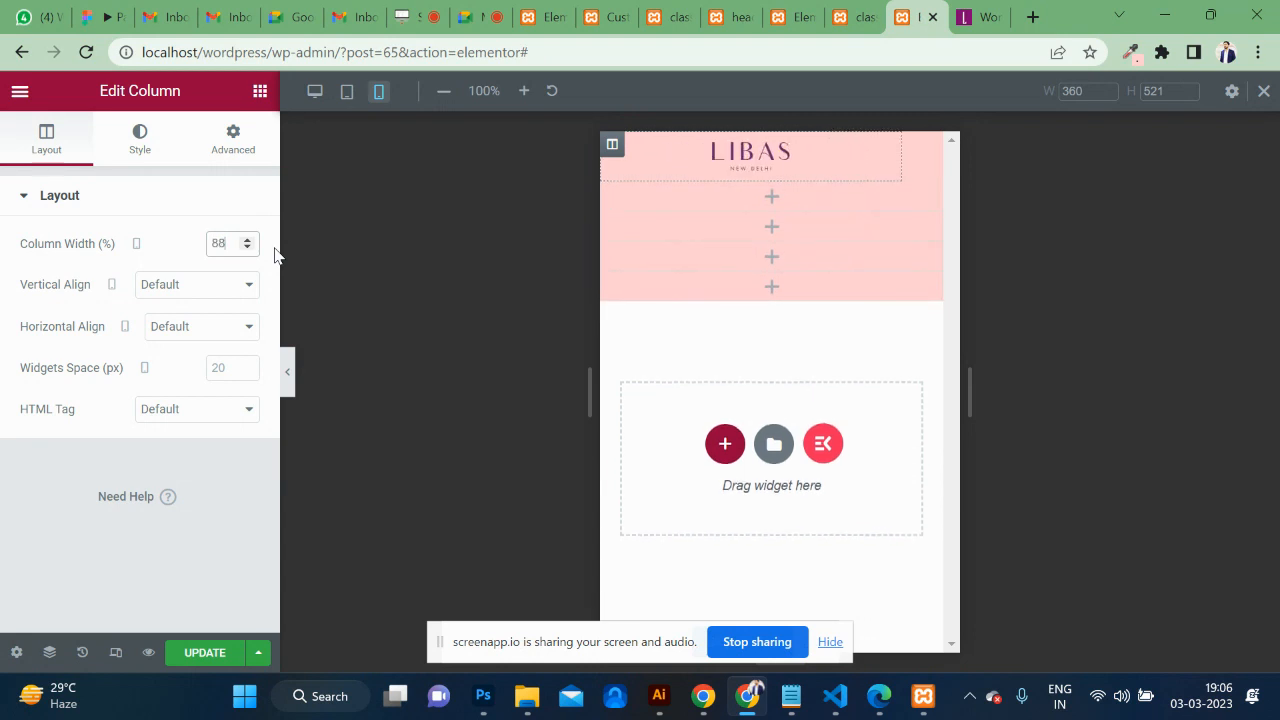
{"action": "key", "text": "Up"}
{"action": "key", "text": "Up"}
{"action": "key", "text": "Up"}
{"action": "key", "text": "Up"}
{"action": "key", "text": "Up"}
{"action": "key", "text": "Up"}
{"action": "key", "text": "Up"}
{"action": "key", "text": "Up"}
{"action": "key", "text": "Up"}
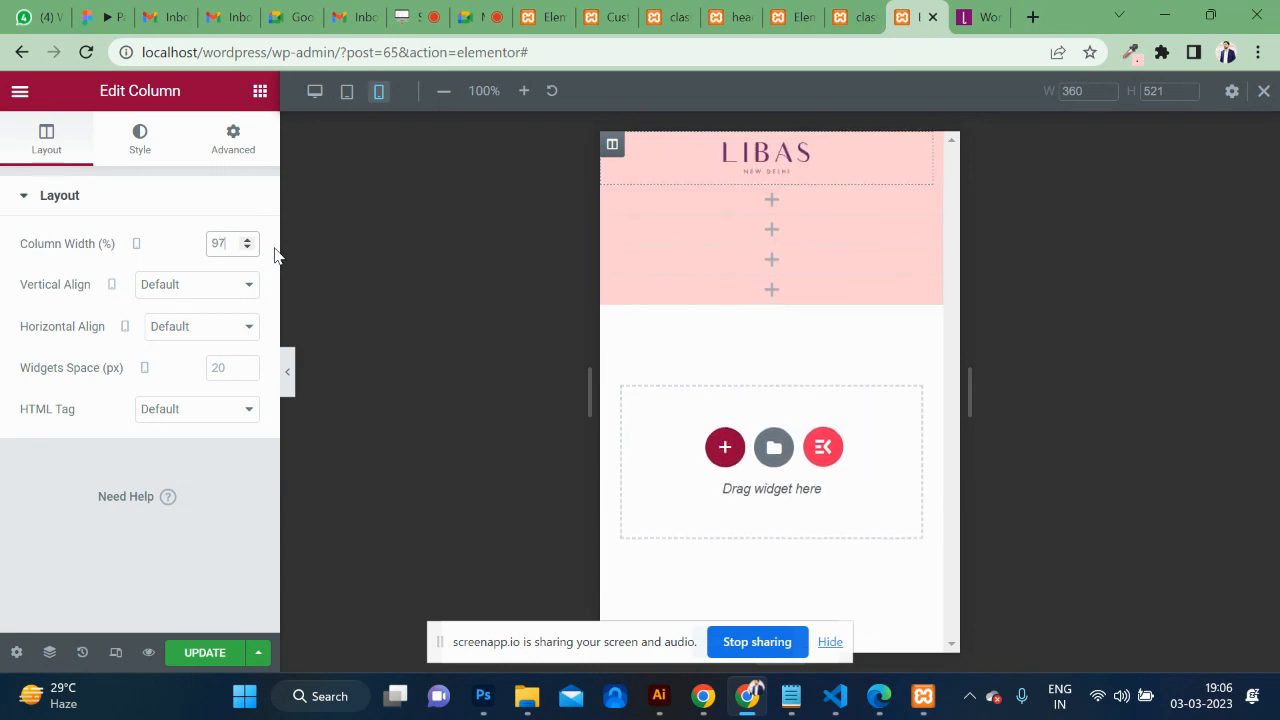
{"action": "key", "text": "Up"}
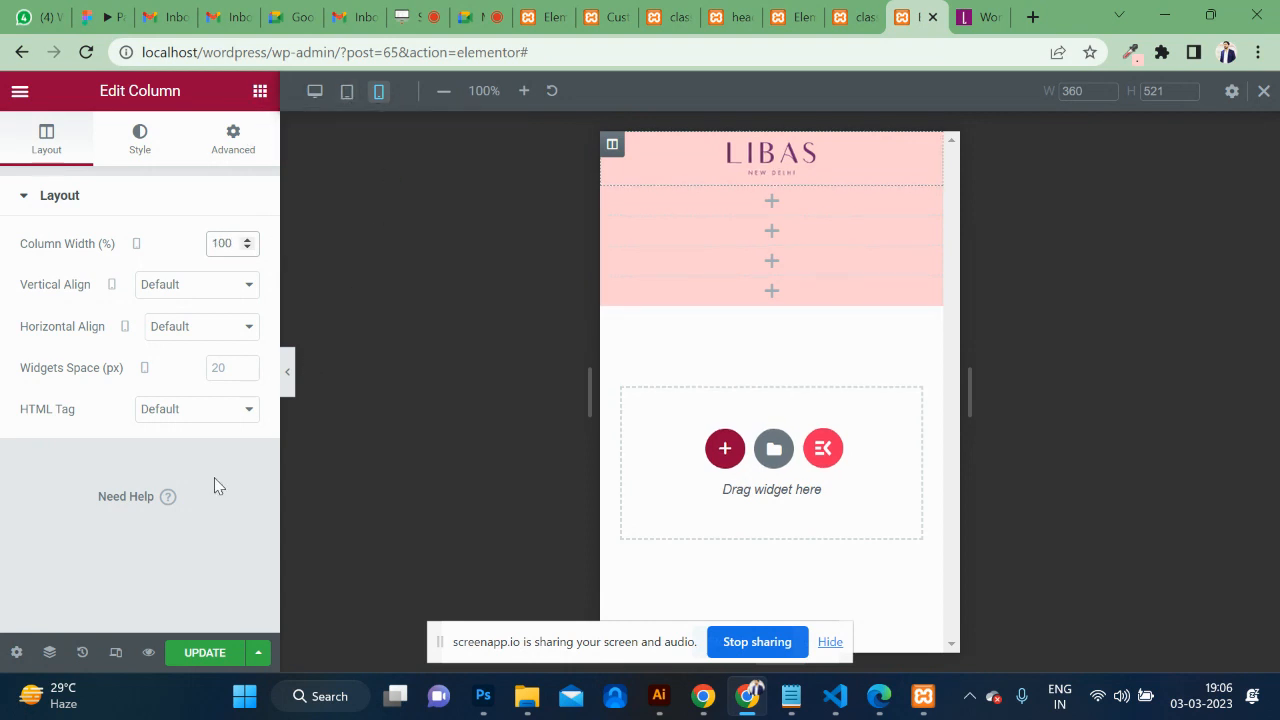
{"action": "left_click", "coordinate": [202, 652]}
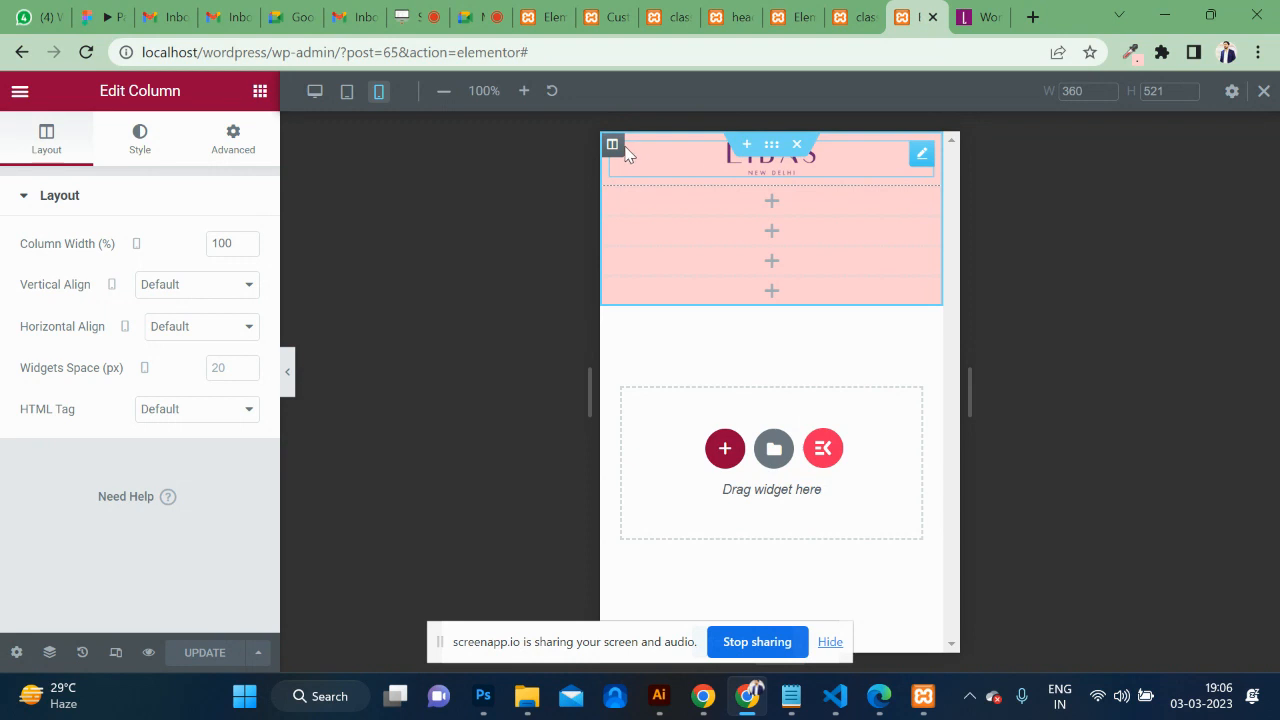
{"action": "left_click", "coordinate": [862, 18]}
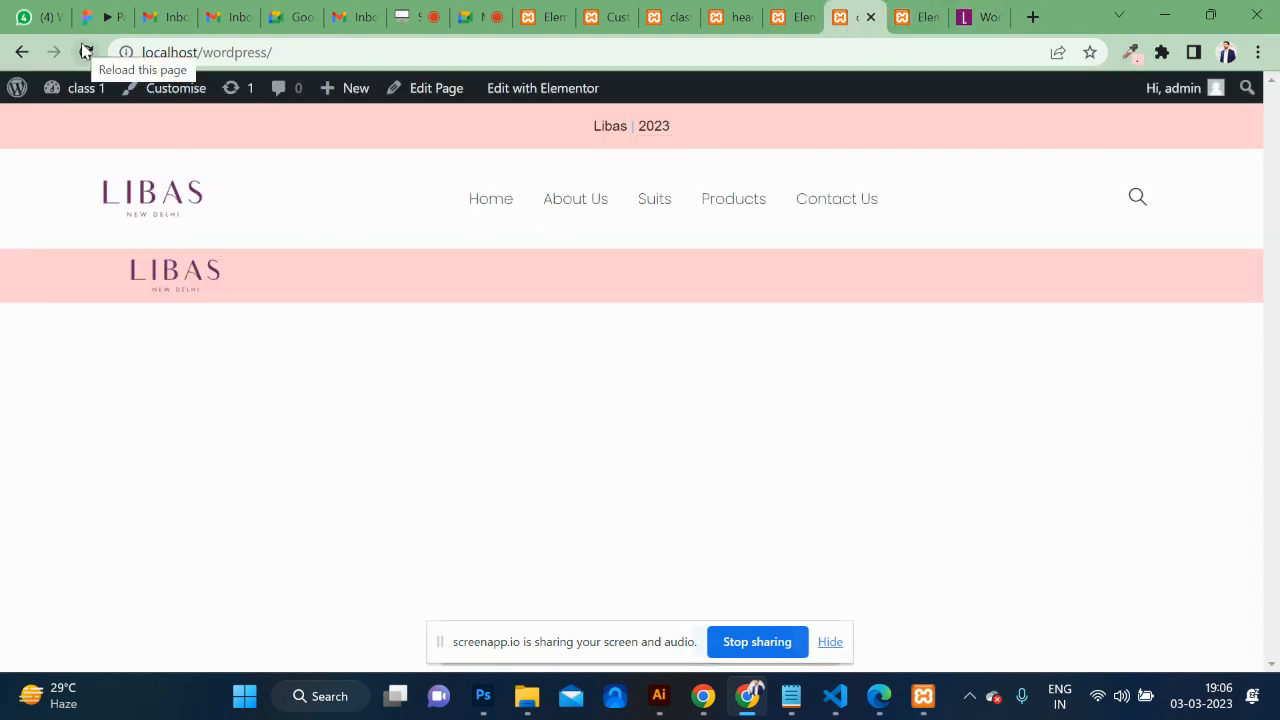
{"action": "left_click", "coordinate": [86, 52]}
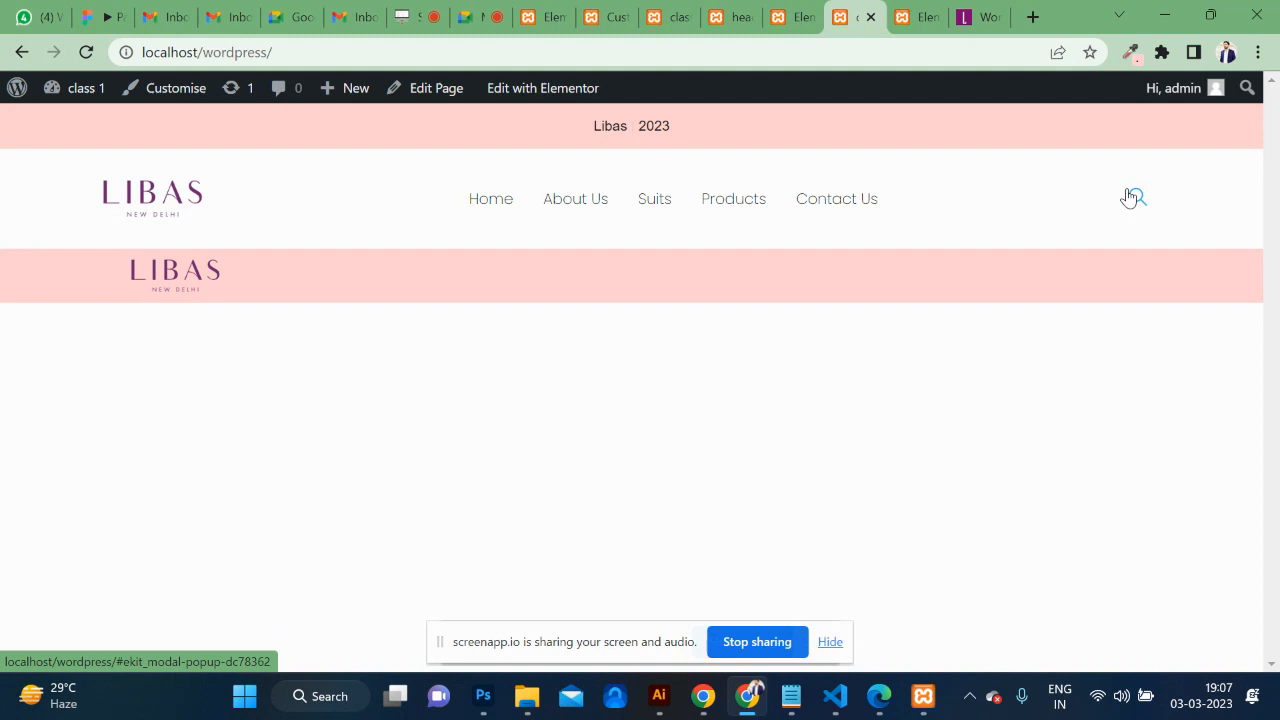
{"action": "left_click", "coordinate": [914, 17]}
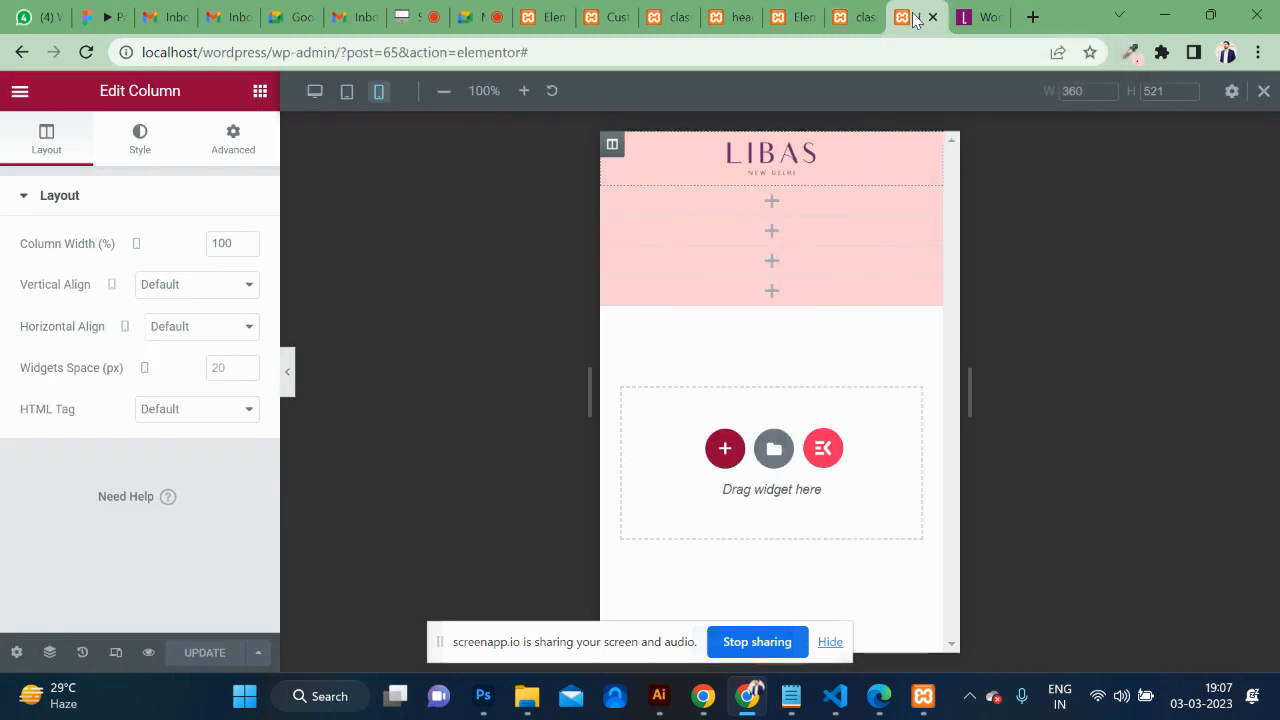
{"action": "left_click", "coordinate": [795, 17]}
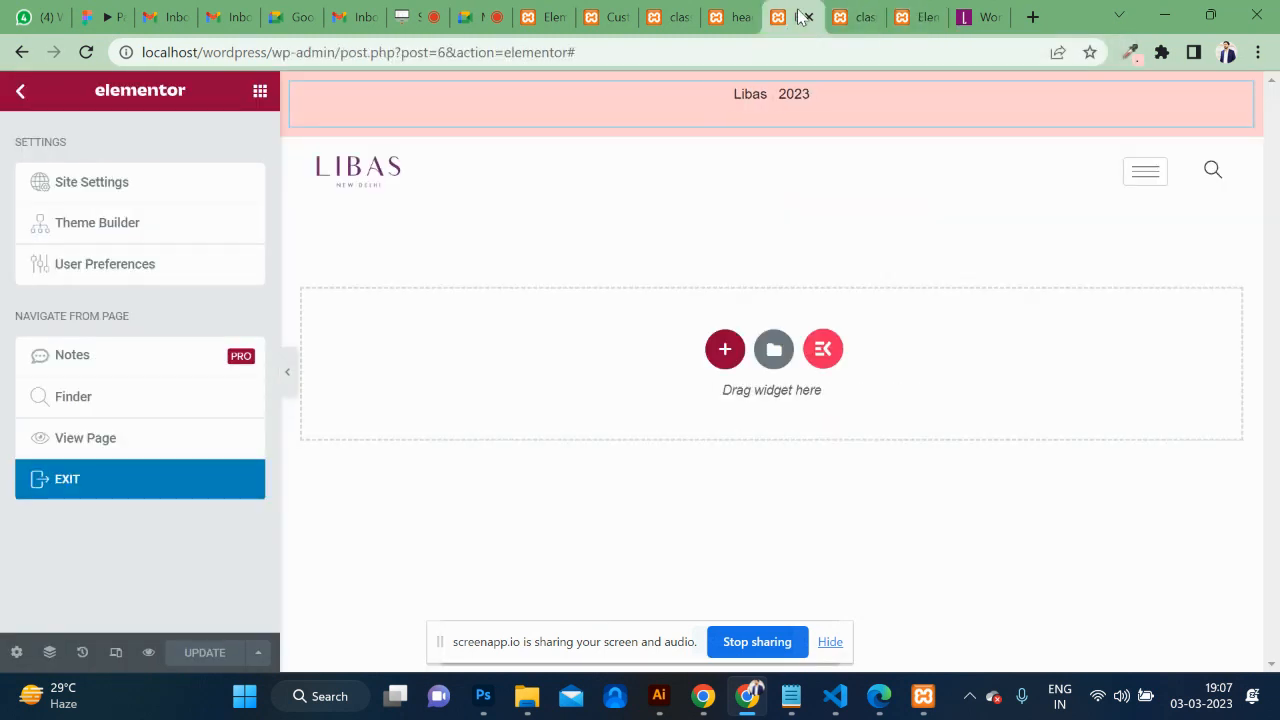
{"action": "left_click", "coordinate": [744, 12]}
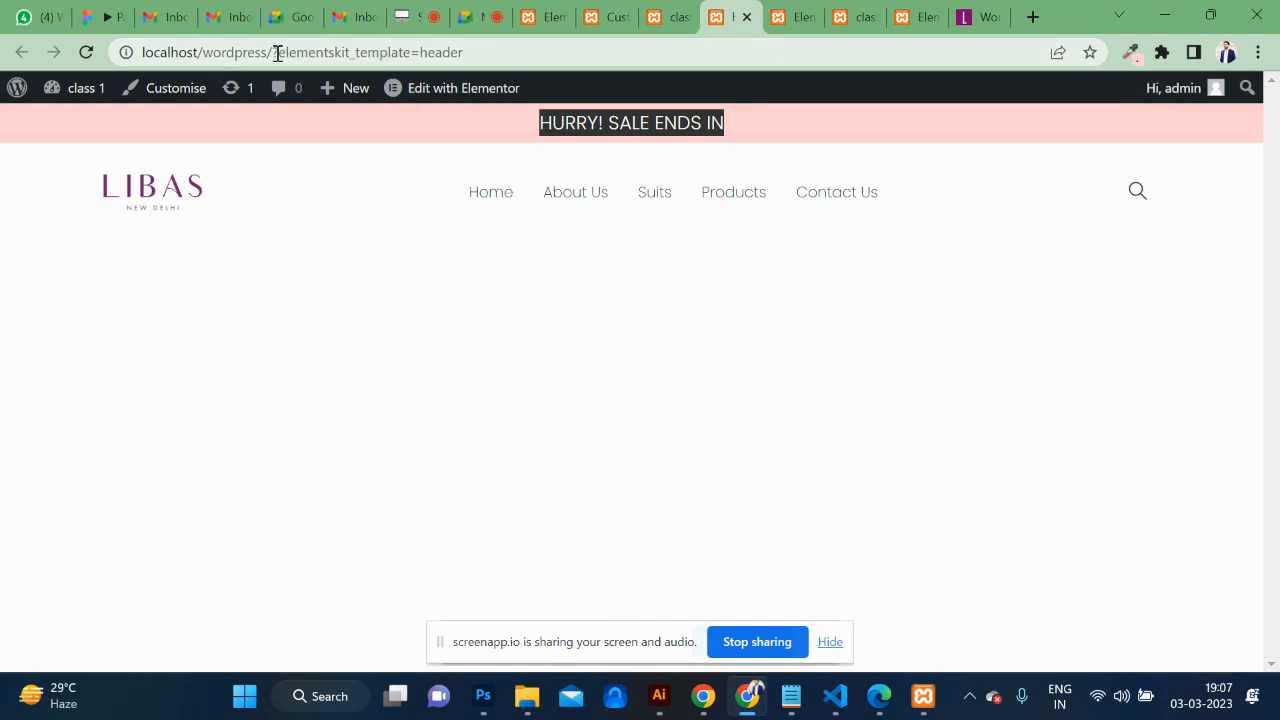
{"action": "left_click_drag", "start_coordinate": [277, 52], "coordinate": [1091, 118]}
{"action": "key", "text": "BackSpace"}
{"action": "key", "text": "Return"}
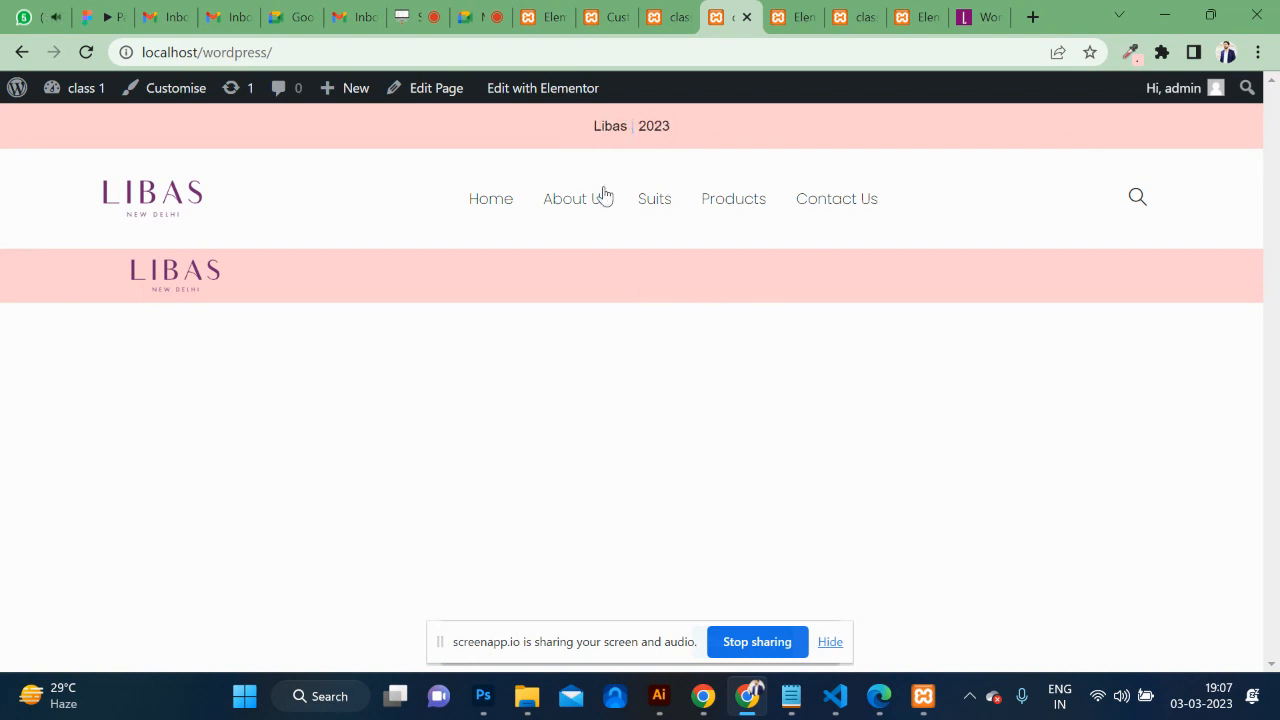
{"action": "left_click", "coordinate": [656, 205]}
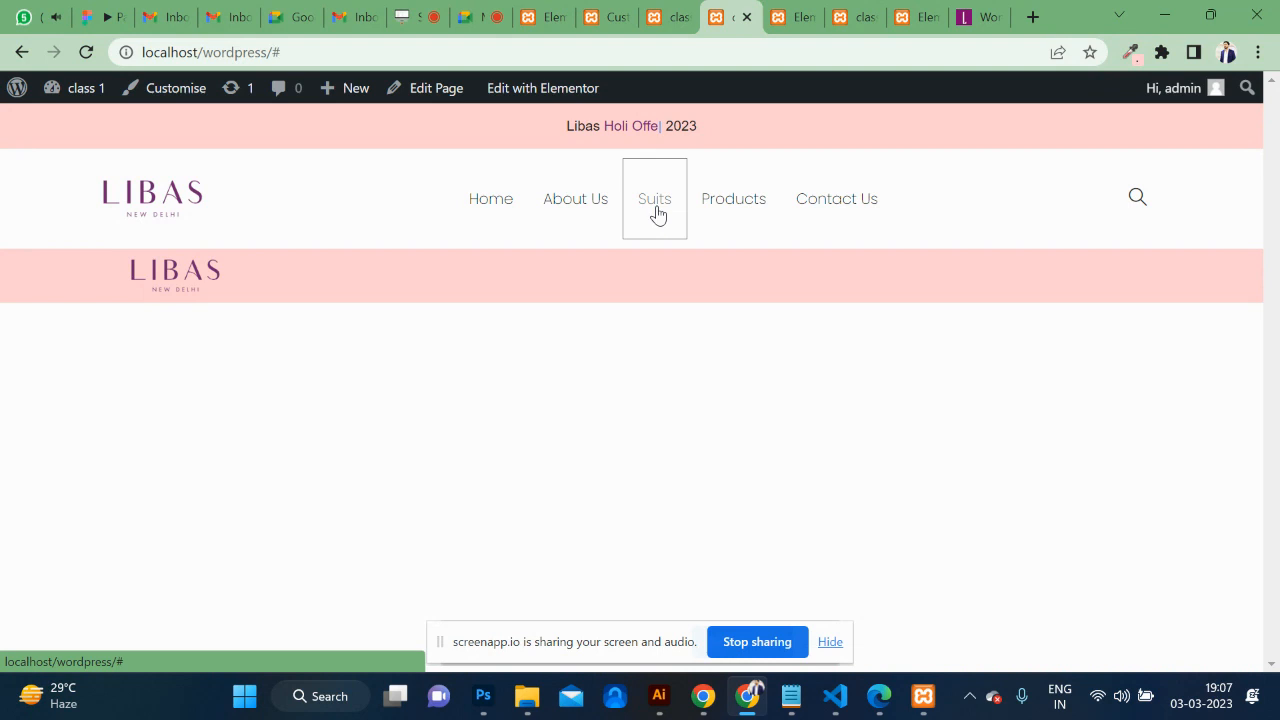